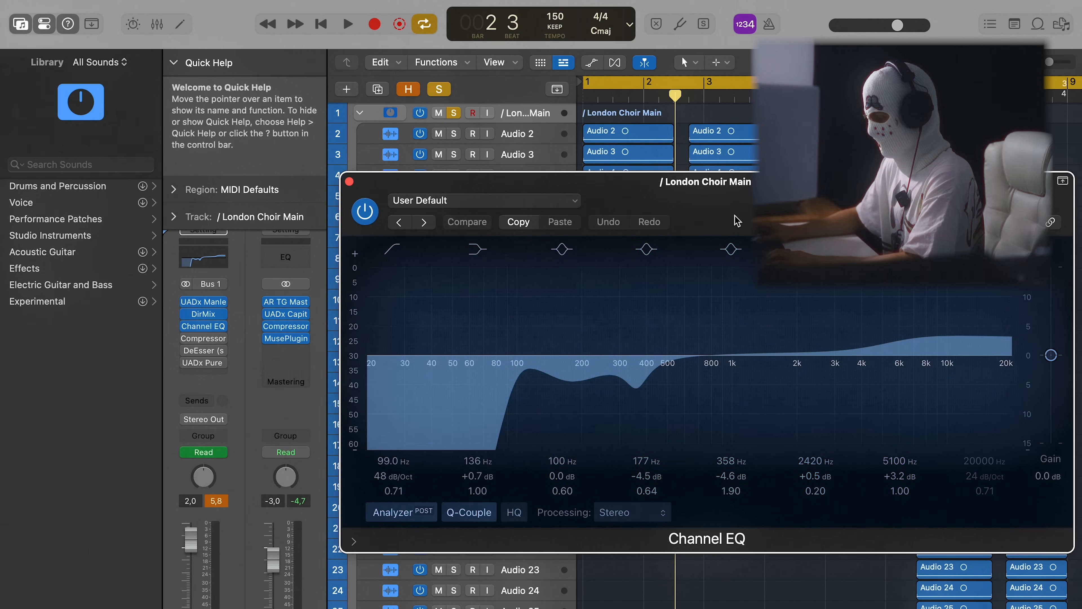
Step: Audition the London Choir Main stack through its Channel EQ, watching the analyzer against the EQ curve
left_click_drag(736, 220, 700, 217)
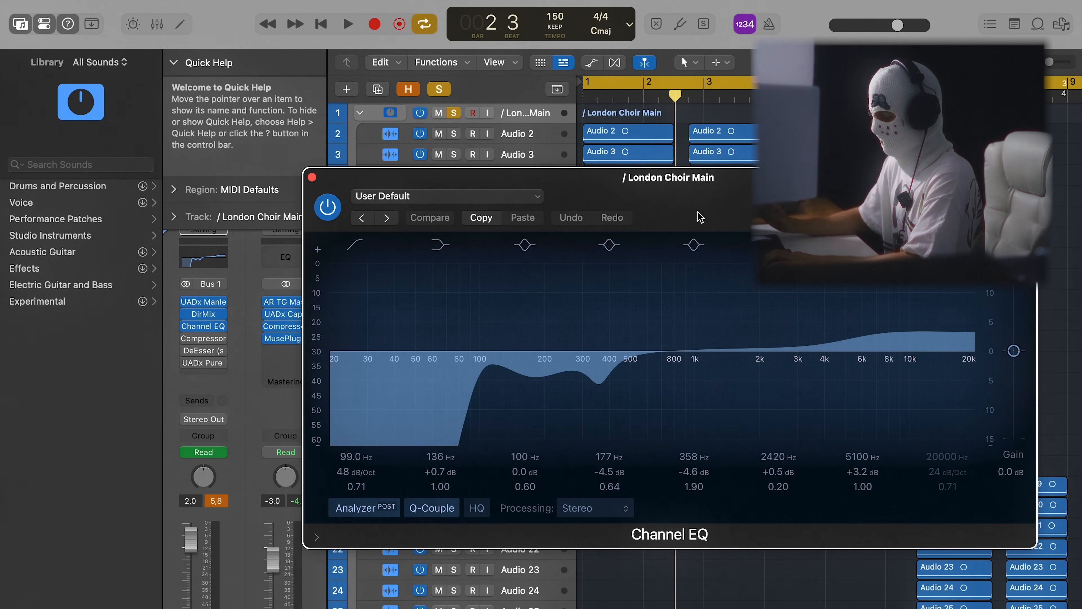
key("space")
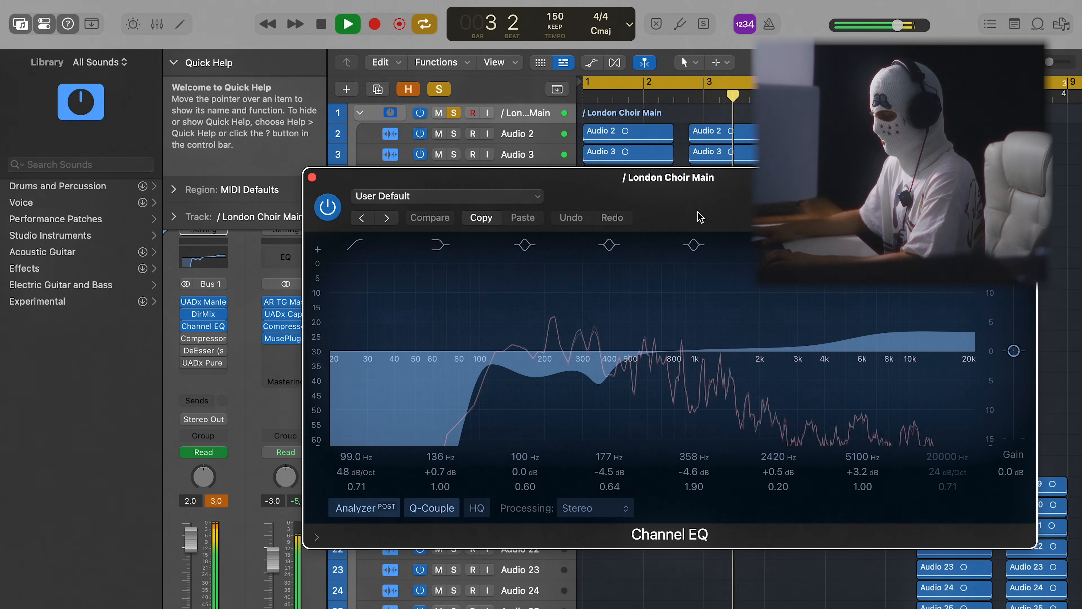
key("space")
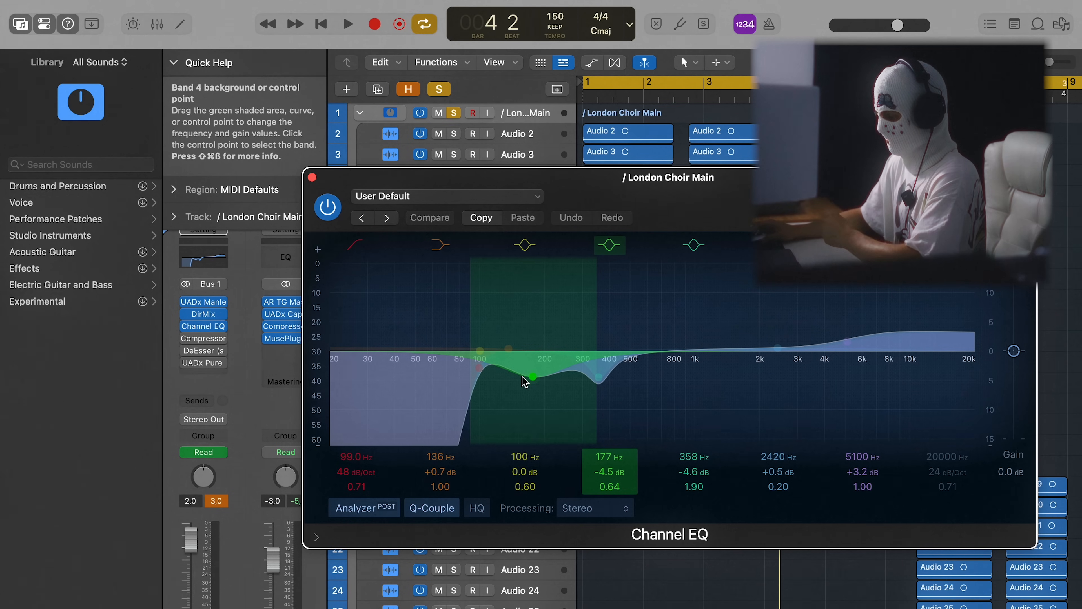
Step: Enable the Compressor on London Choir Main and audition the choir through it
left_click(203, 338)
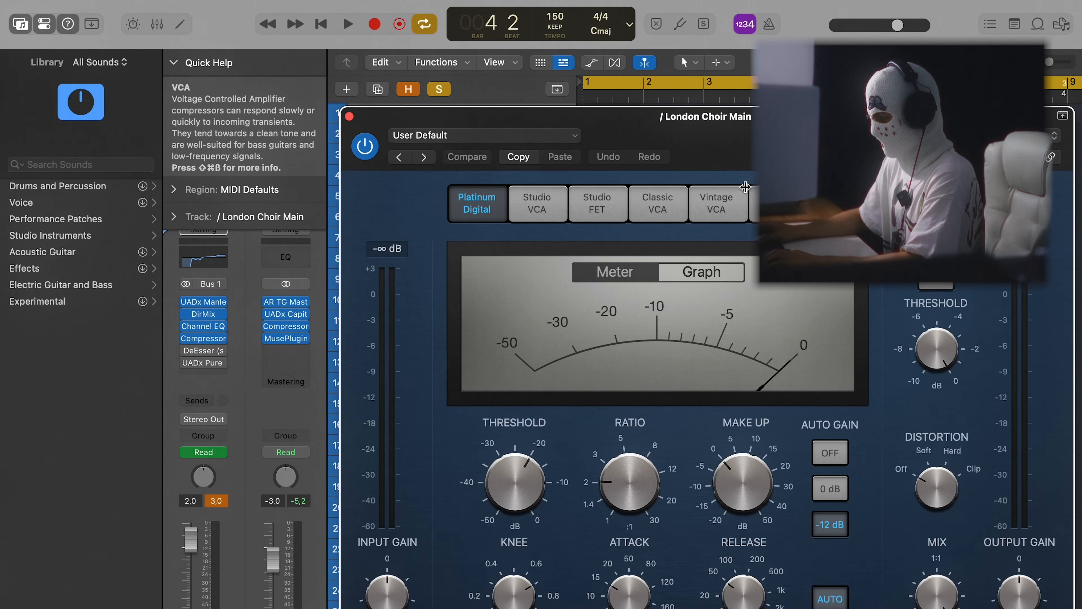
left_click_drag(748, 123, 741, 109)
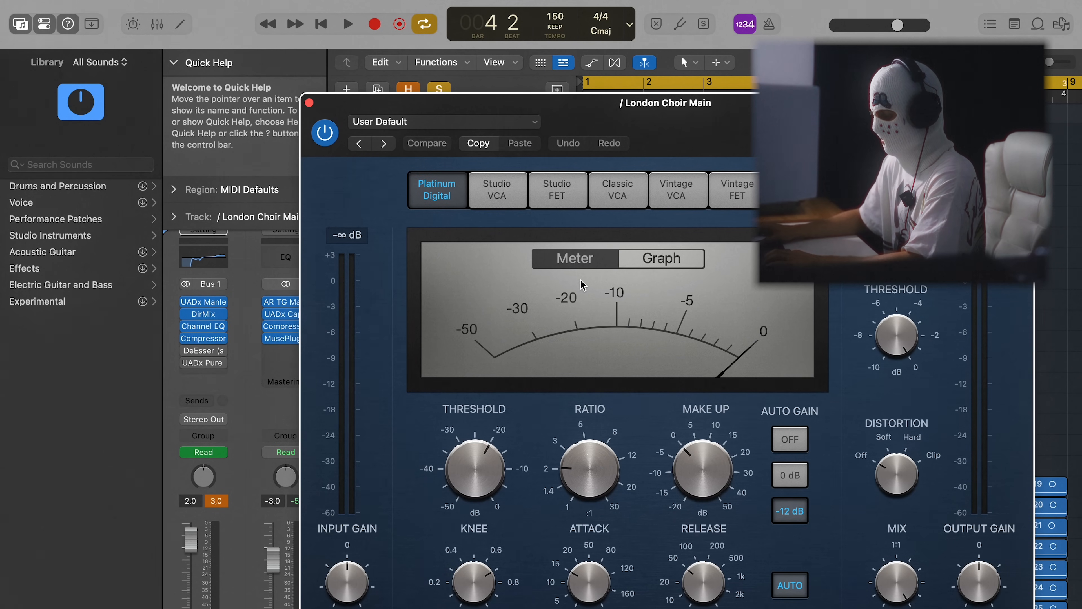
key("space")
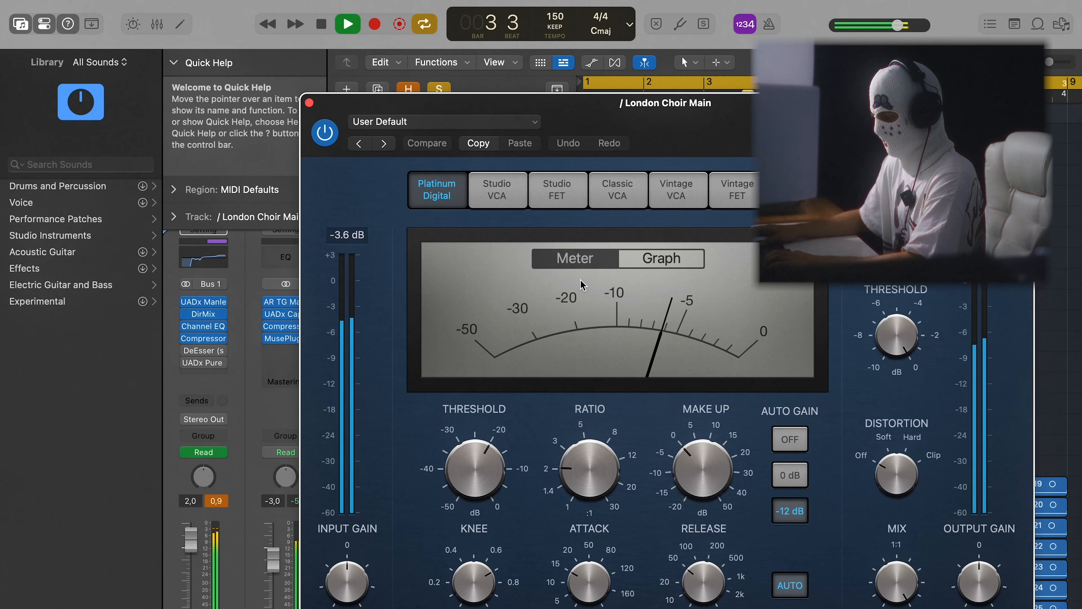
key("space")
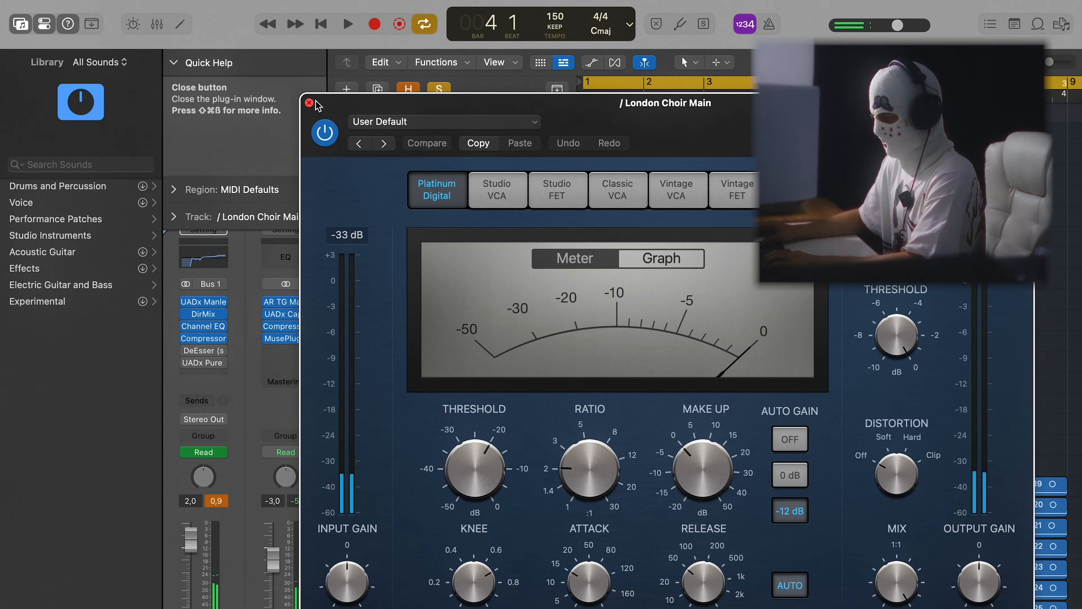
left_click_drag(317, 106, 346, 90)
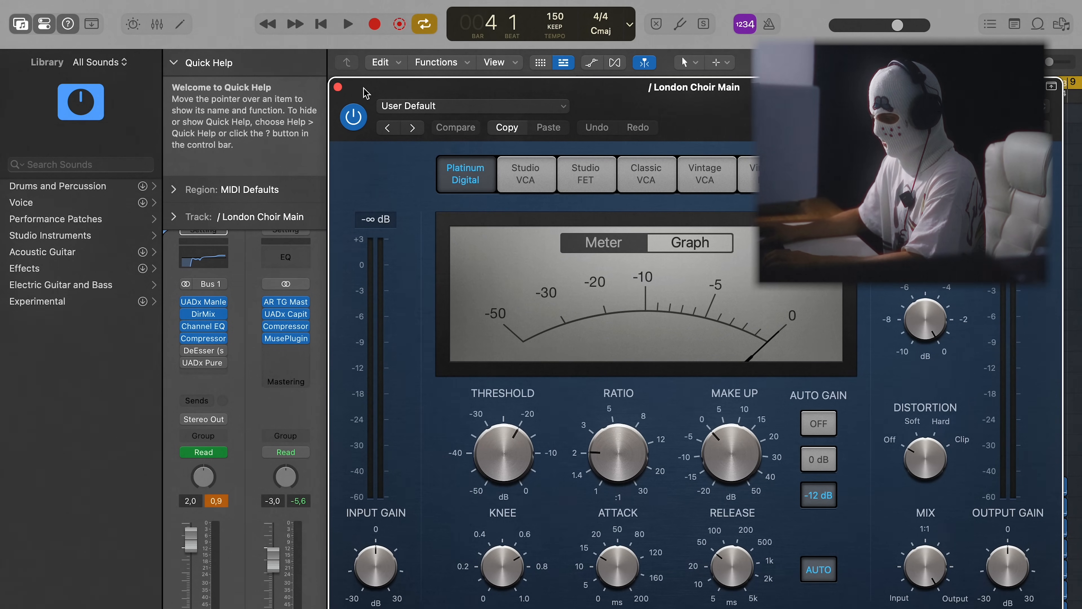
left_click(338, 87)
Step: Enable the DeEsser on London Choir Main and audition the choir with the Male Ess preset
left_click(203, 350)
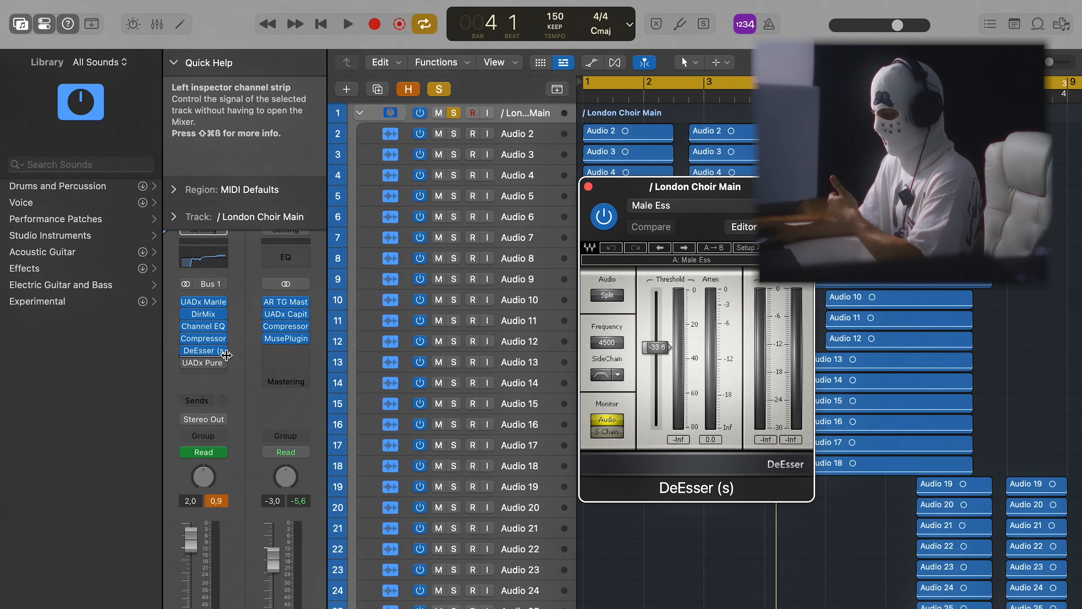
left_click_drag(730, 188, 816, 291)
key("space")
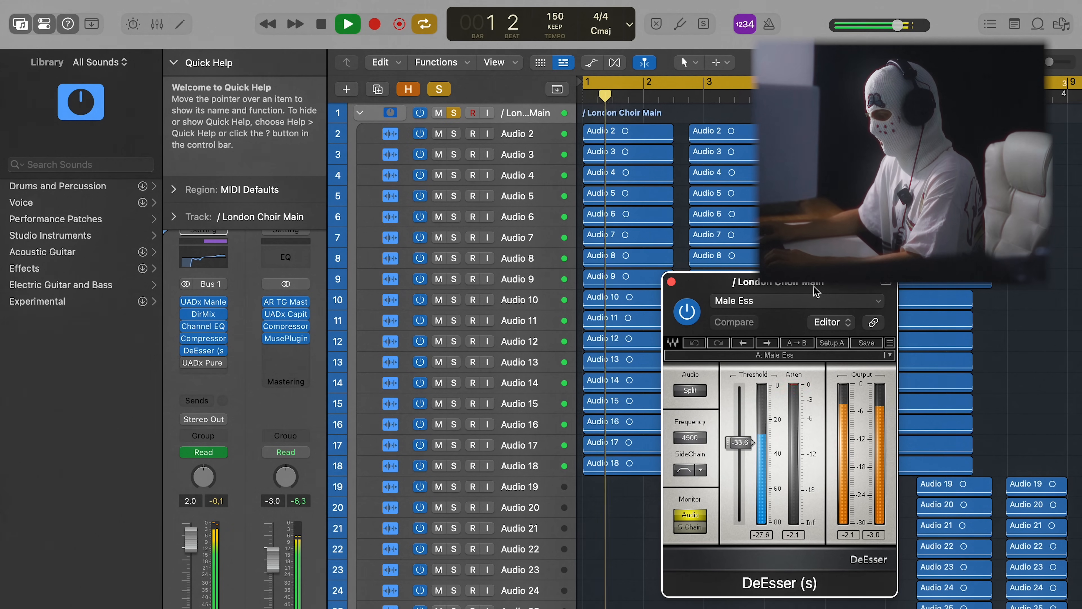
key("space")
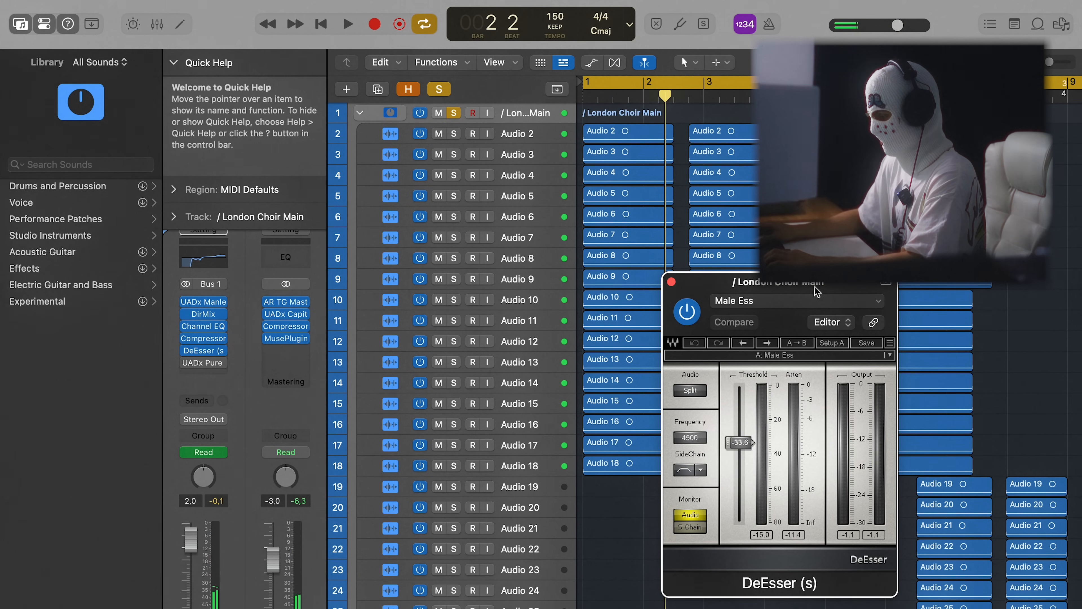
Step: Look through the DeEsser's factory presets without changing the current one, and close the plug-in
left_click_drag(817, 291, 812, 268)
left_click_drag(859, 334, 831, 293)
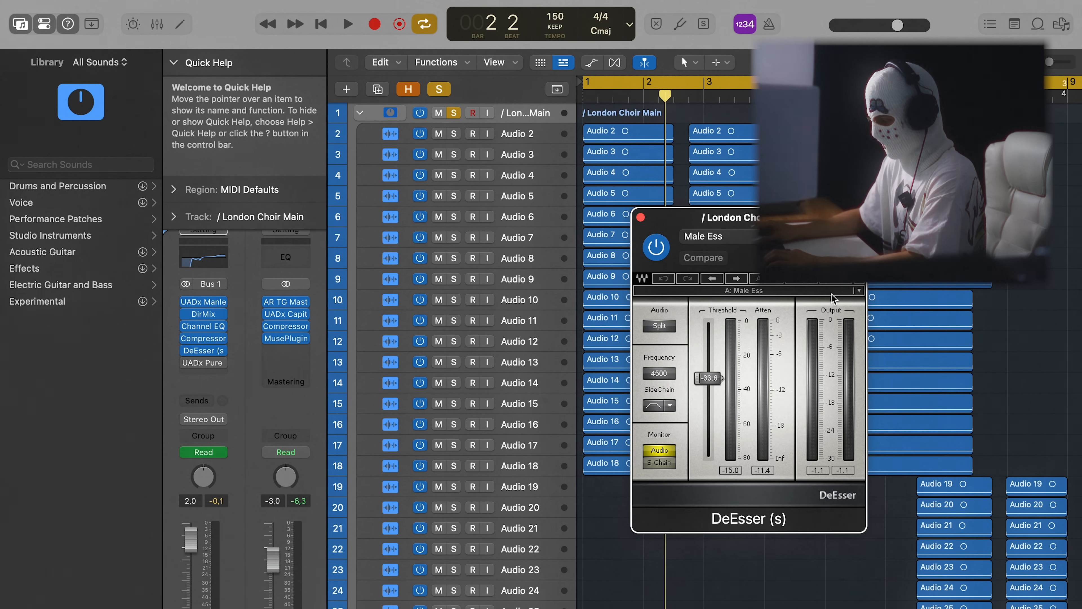
left_click(859, 292)
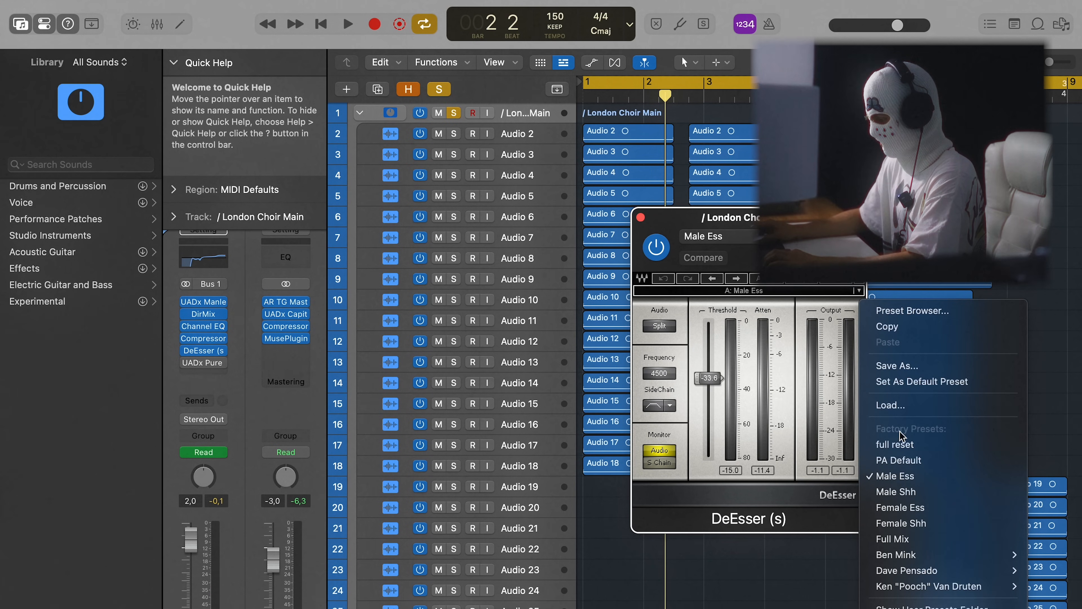
left_click(859, 291)
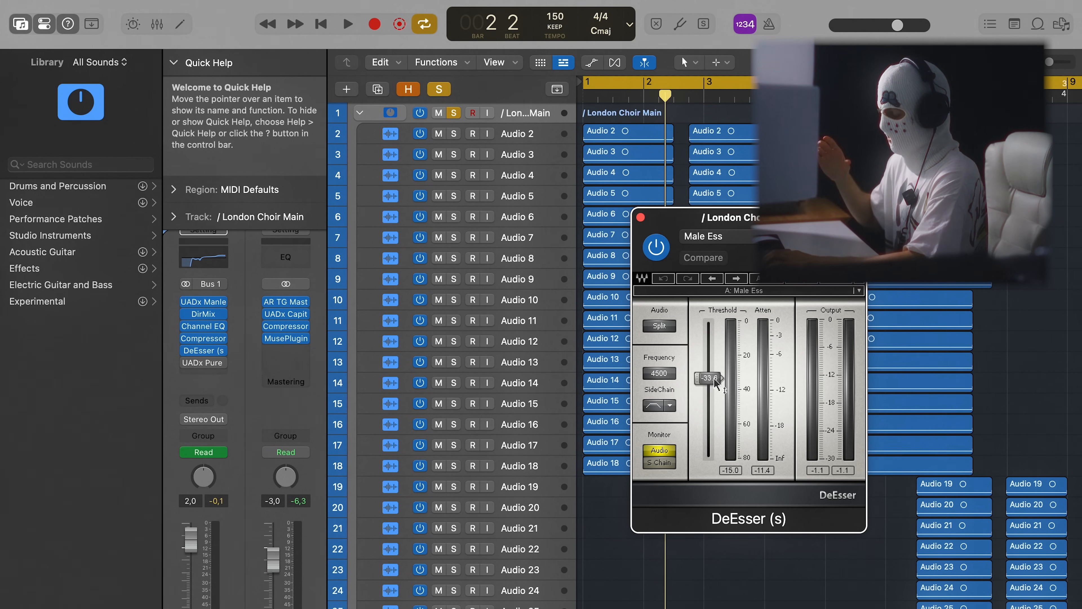
left_click(640, 218)
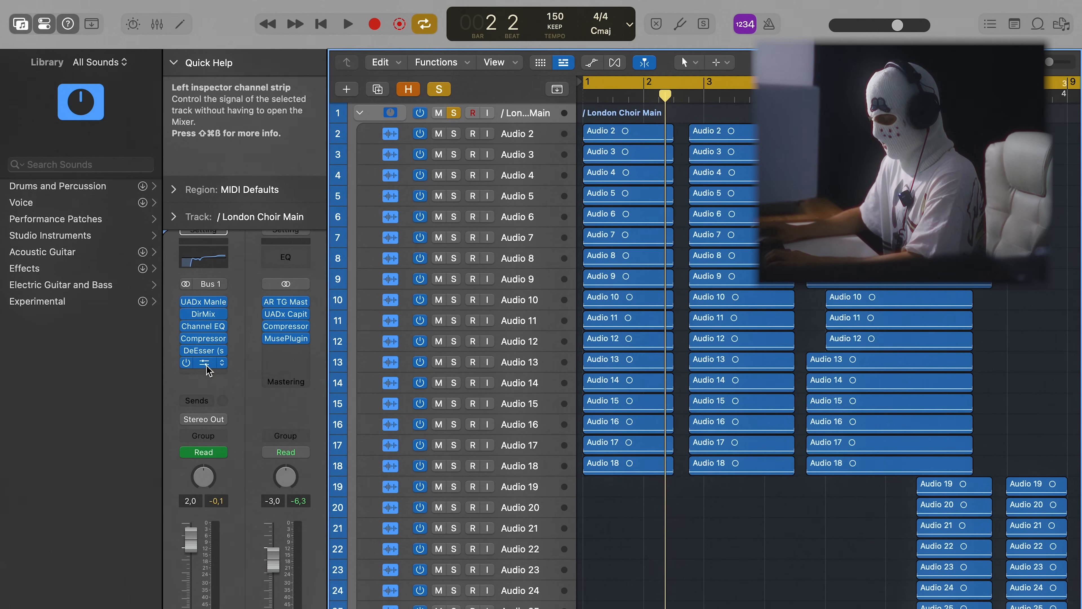
Step: Open the UADx Pure plug-in, the last insert on the London Choir Main channel
left_click(206, 366)
left_click_drag(488, 184, 761, 82)
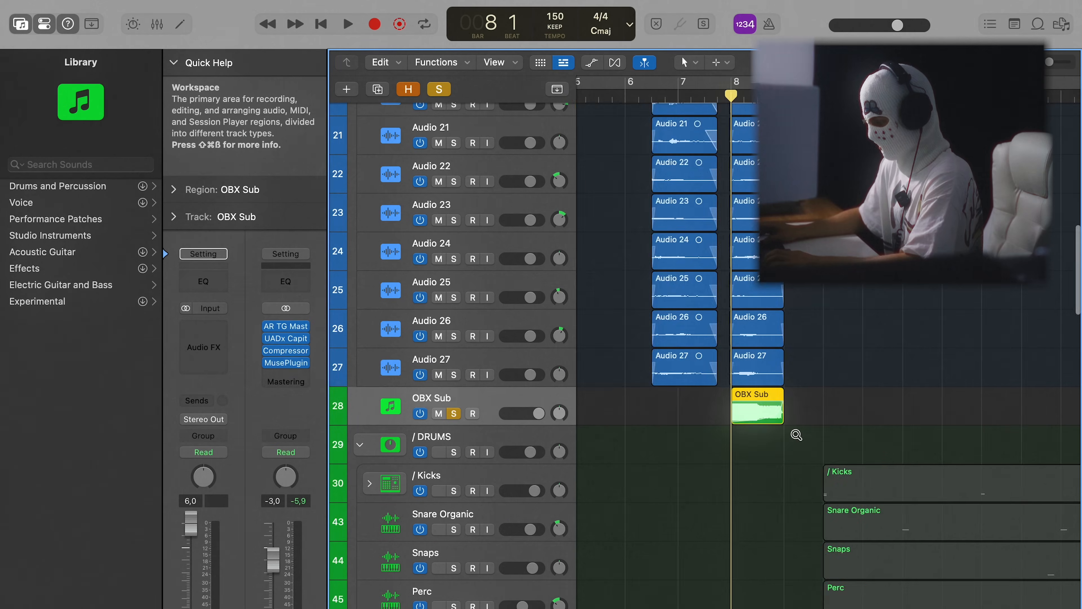
Step: Toggle solo on the OBX Sub track and play its region at bar 8
scroll(797, 437, "up", 3)
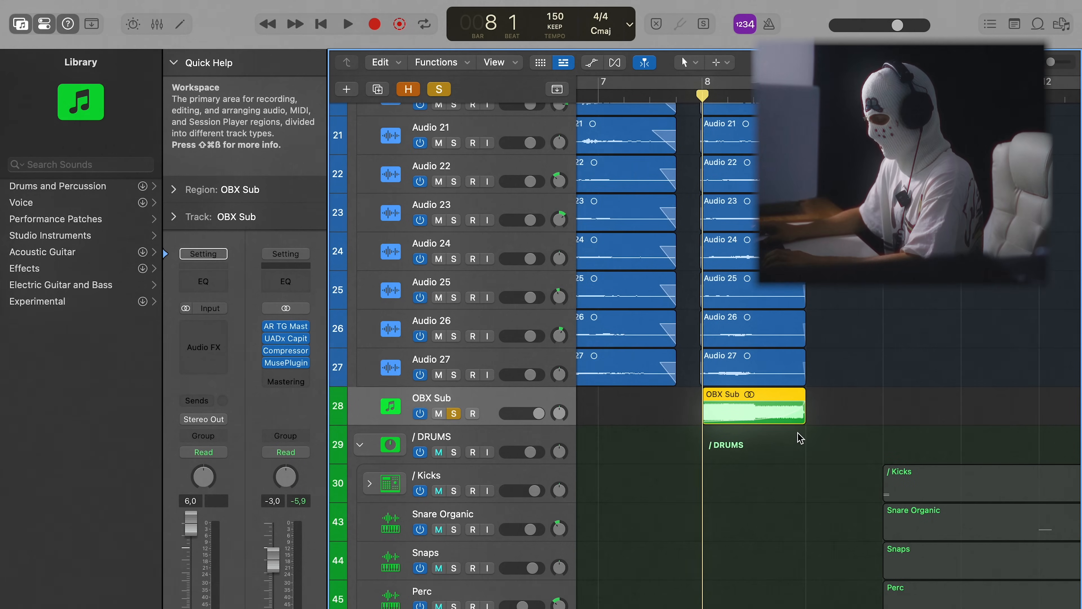
left_click(452, 414)
left_click(452, 413)
scroll(813, 371, "up", 3)
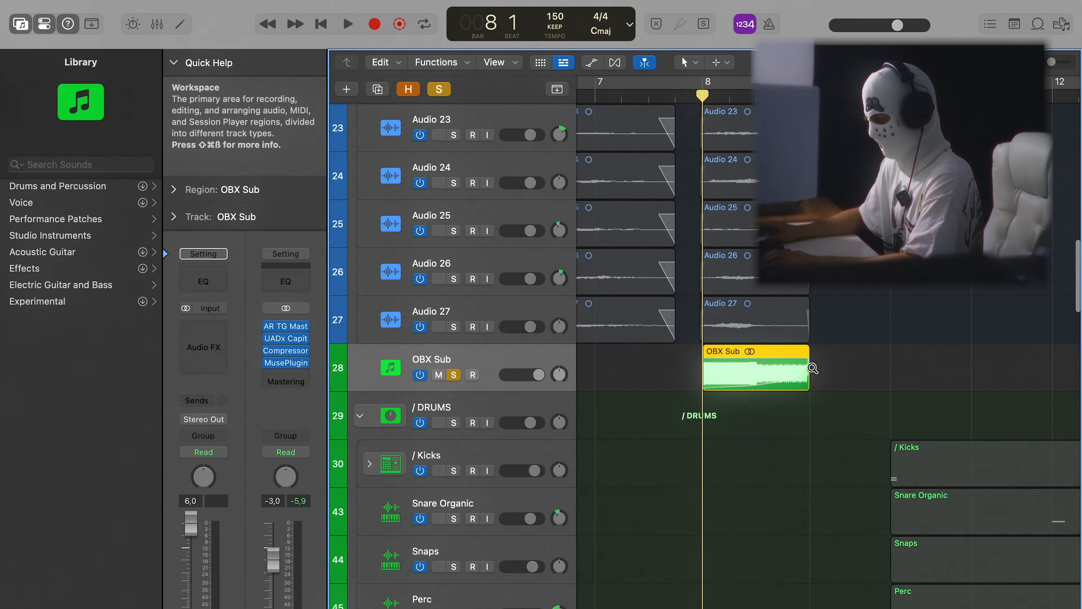
scroll(812, 371, "right", 2)
scroll(796, 367, "up", 2)
key("space")
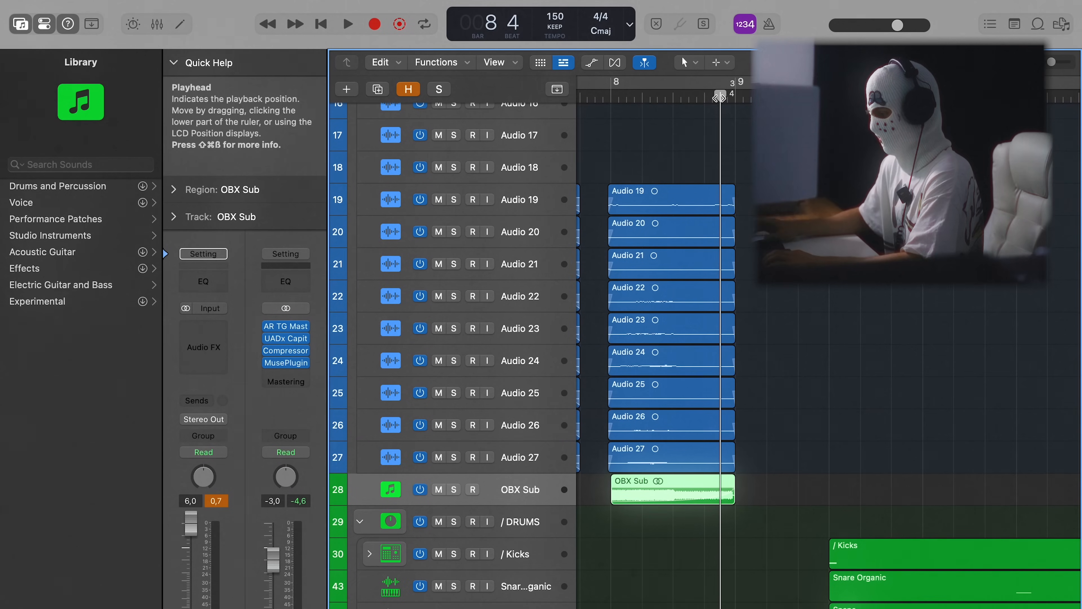
Step: Play the end of the OBX Sub region and place the playhead at the start of bar 9
key("space")
left_click(736, 98)
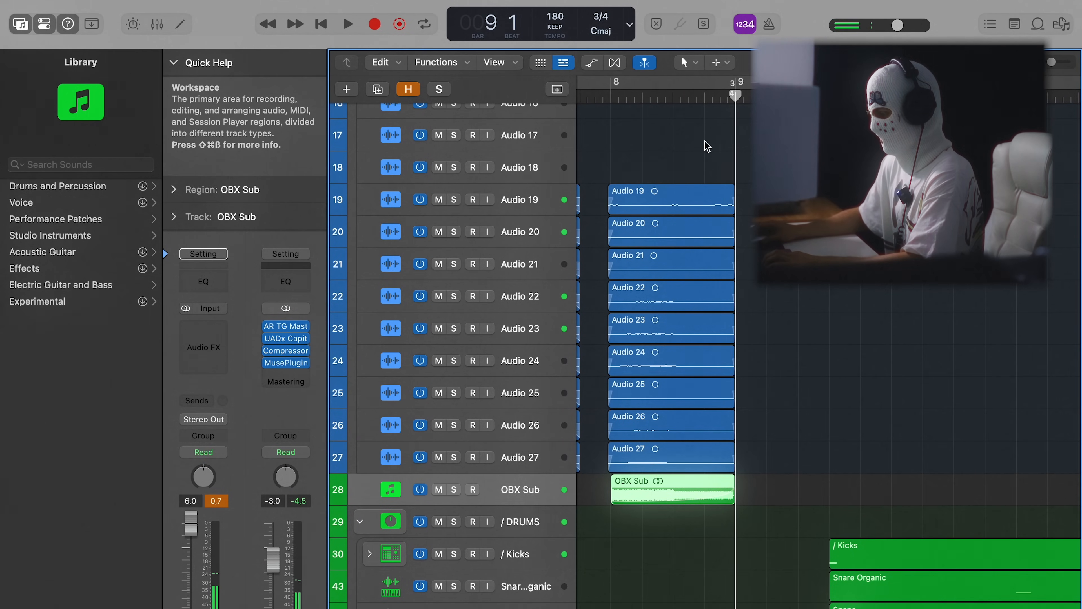
key("a")
Step: Play the 180 BPM section from bar 10 and look through its drum, melodic, choir and vocal tracks
scroll(737, 303, "up", 20)
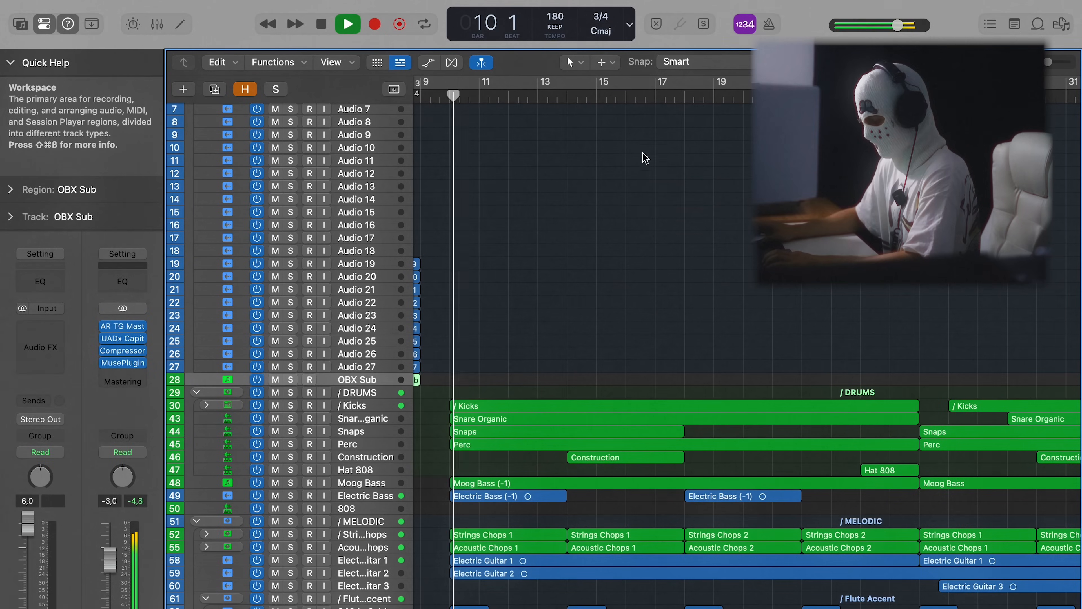
scroll(648, 175, "down", 10)
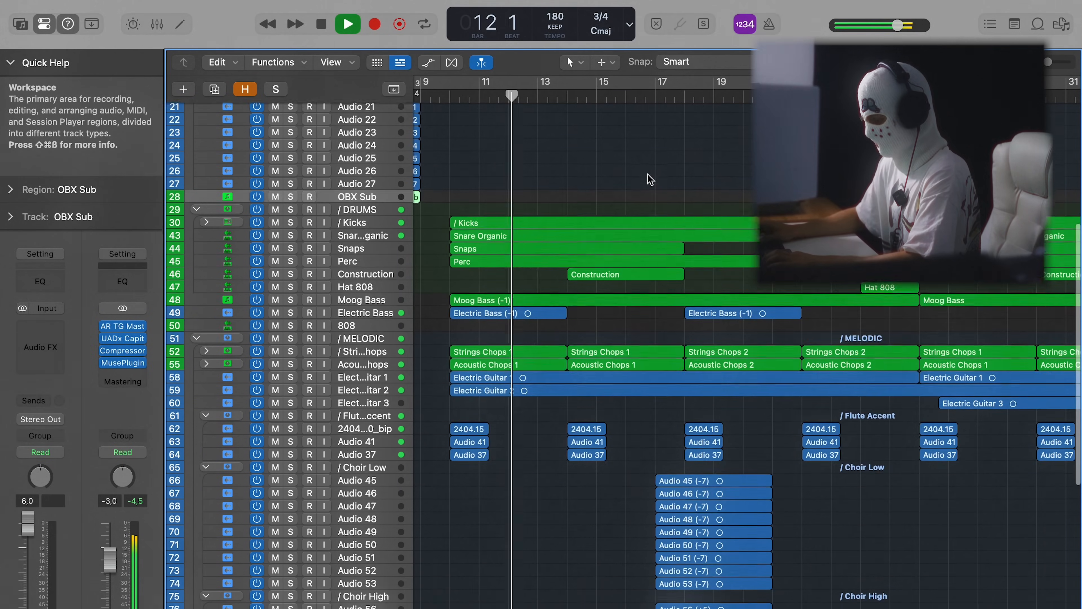
scroll(648, 174, "down", 12)
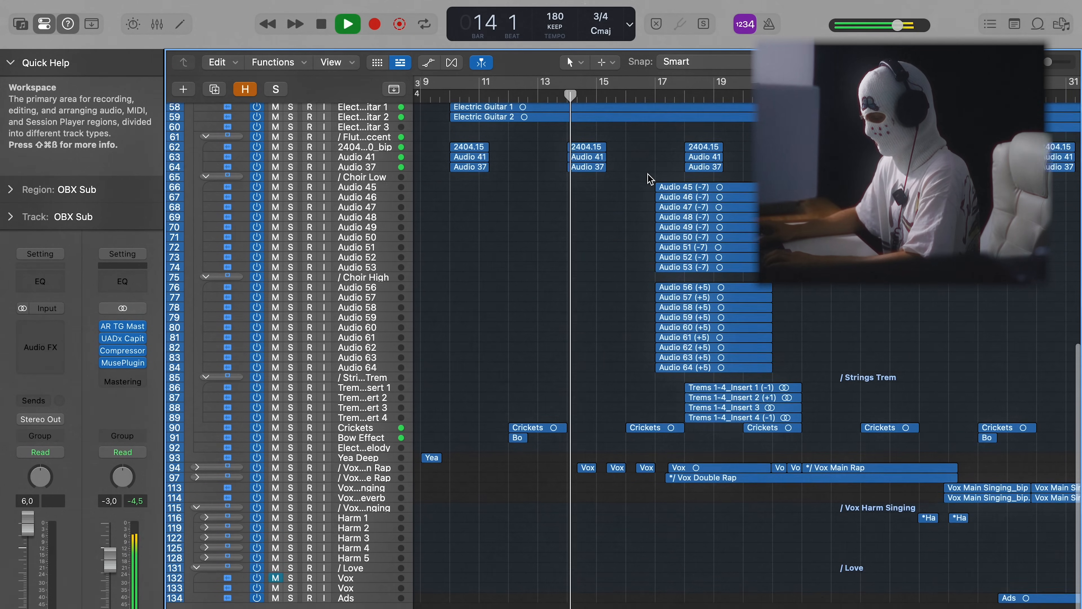
scroll(647, 175, "up", 10)
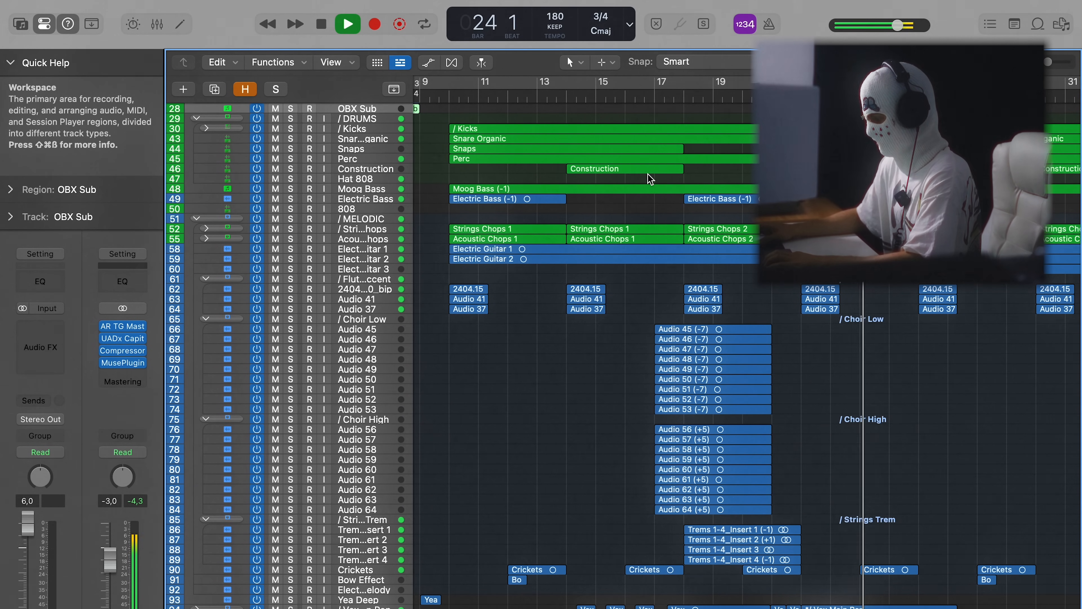
key("super+Down")
scroll(728, 212, "up", 5)
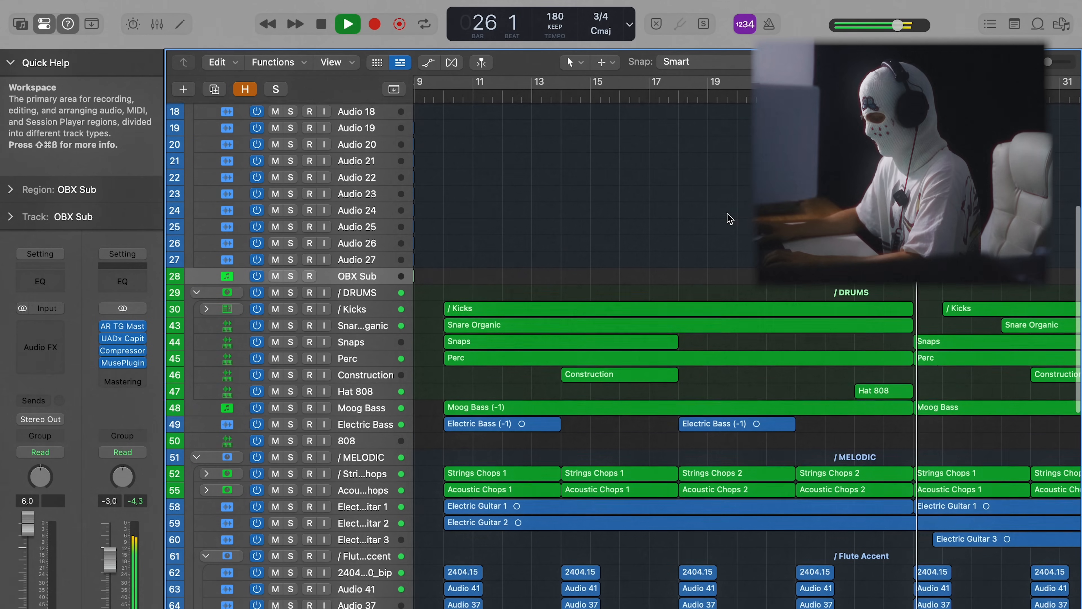
key("super+Left")
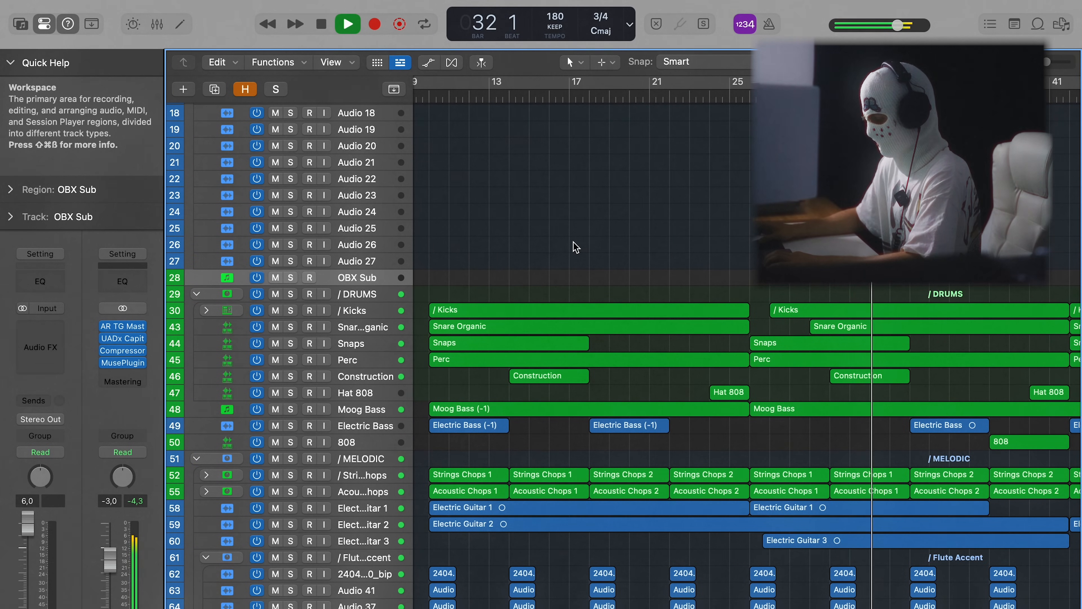
scroll(575, 246, "down", 15)
key("super+Left")
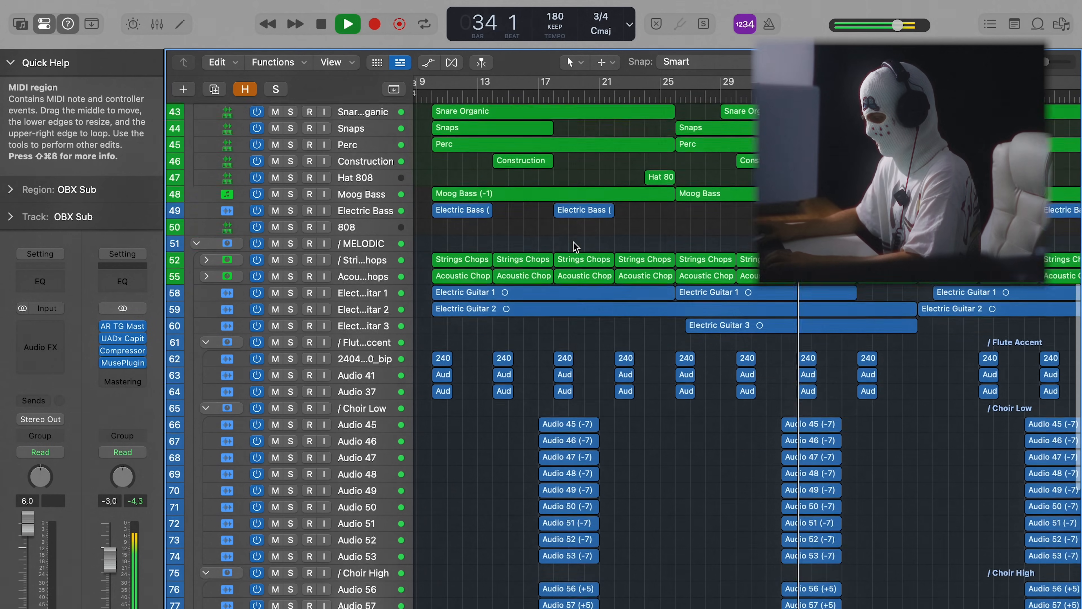
scroll(573, 242, "down", 10)
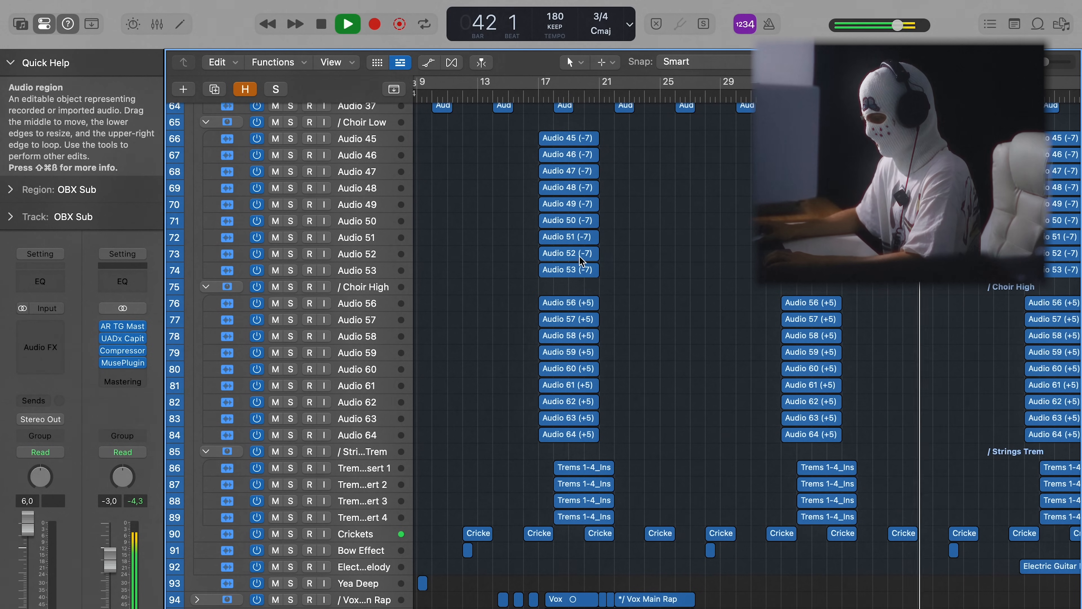
Step: Solo the /Kicks track inside the /DRUMS stack
scroll(584, 256, "up", 12)
scroll(590, 256, "up", 20)
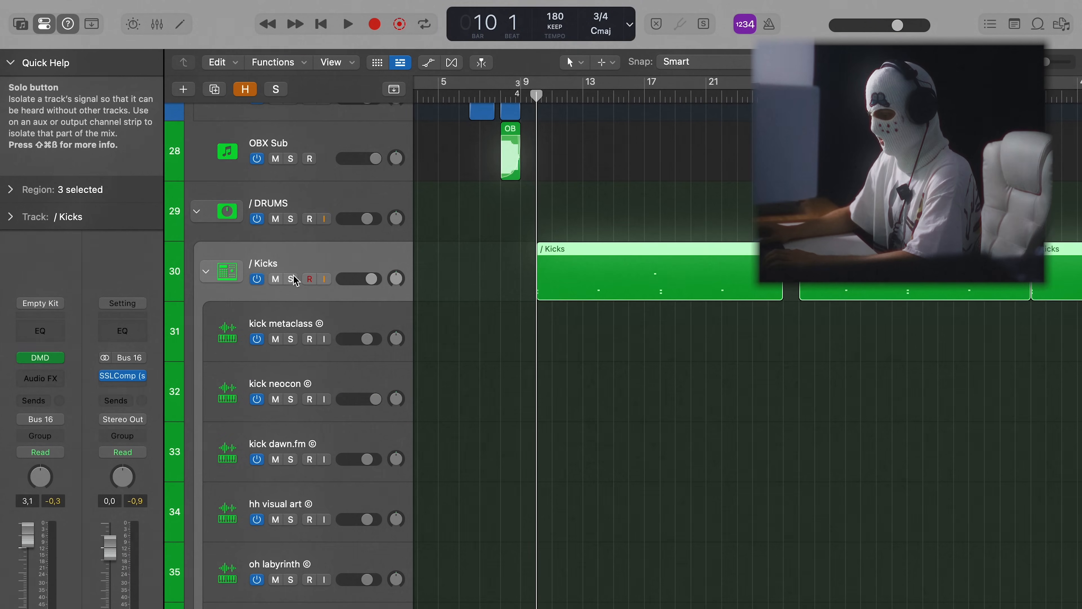
left_click(291, 278)
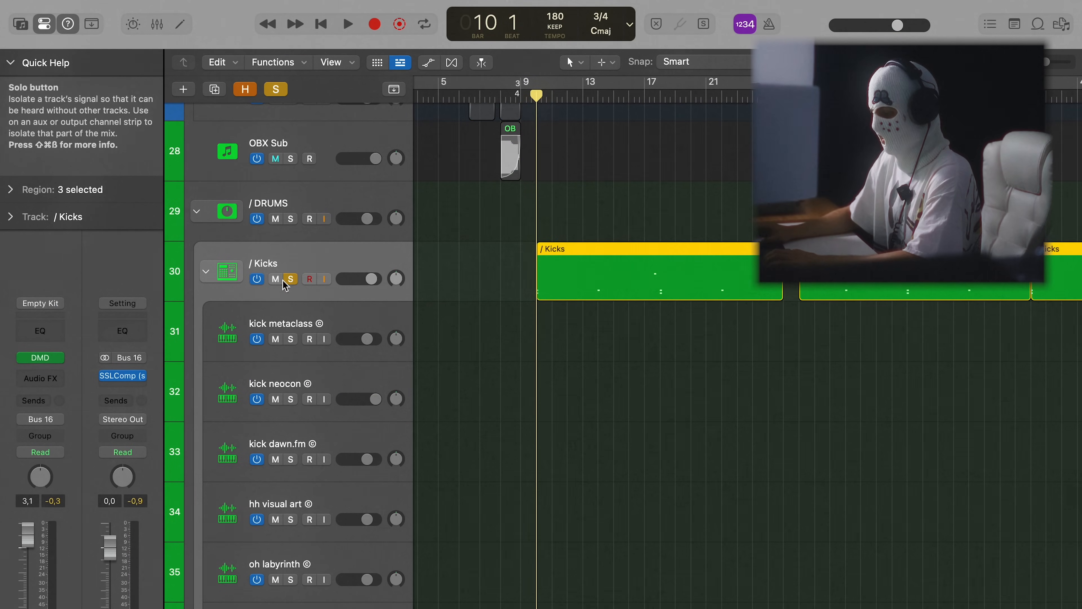
Step: Examine the /Kicks pads in Drum Machine Designer and the notes of its regions in the Piano Roll
left_click(46, 360)
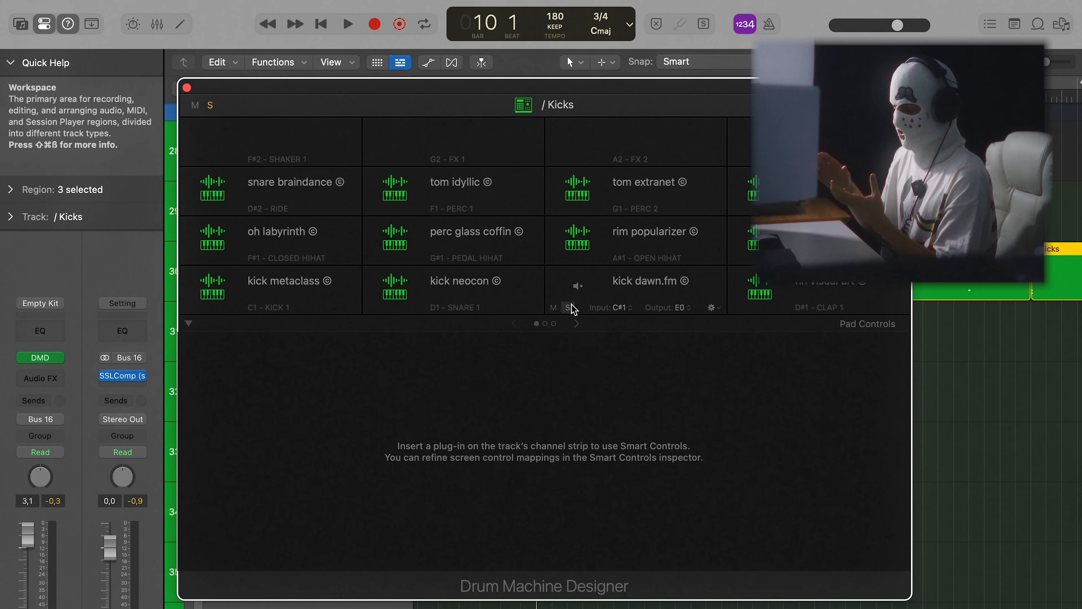
left_click(186, 88)
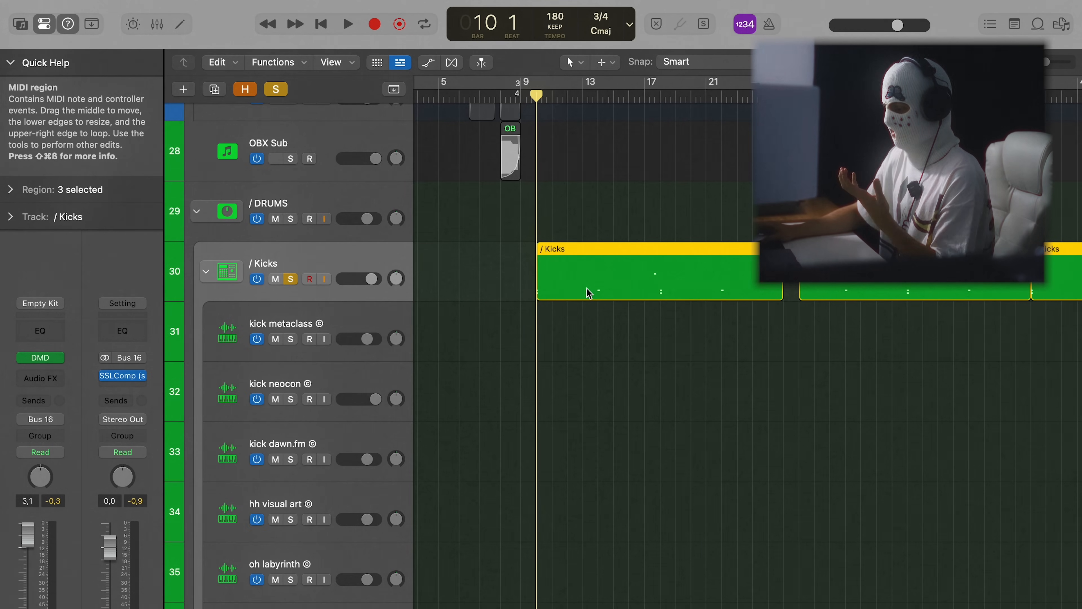
double_click(606, 295)
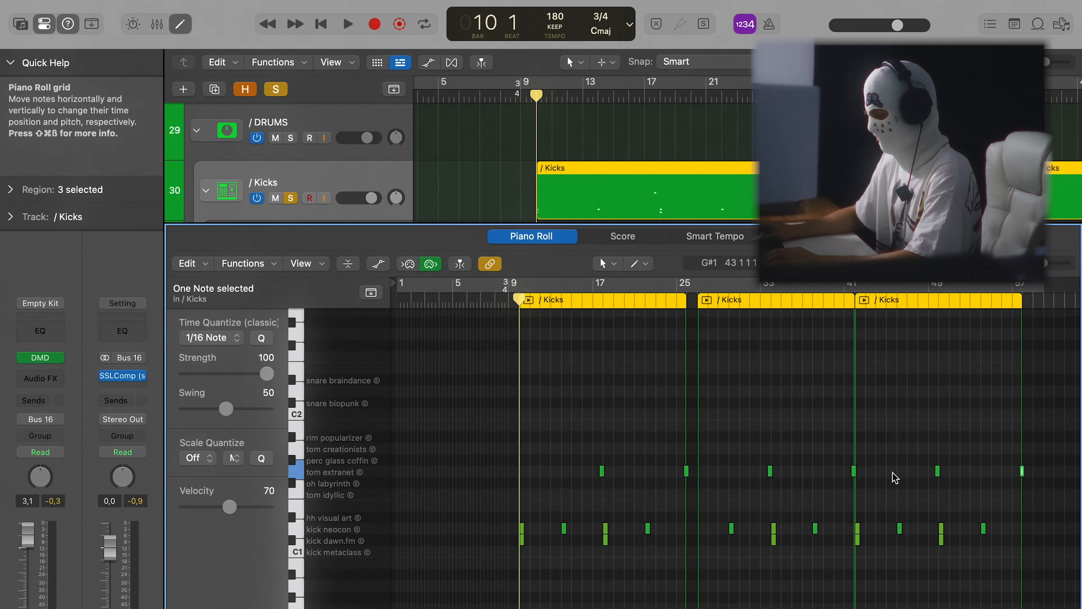
key("e")
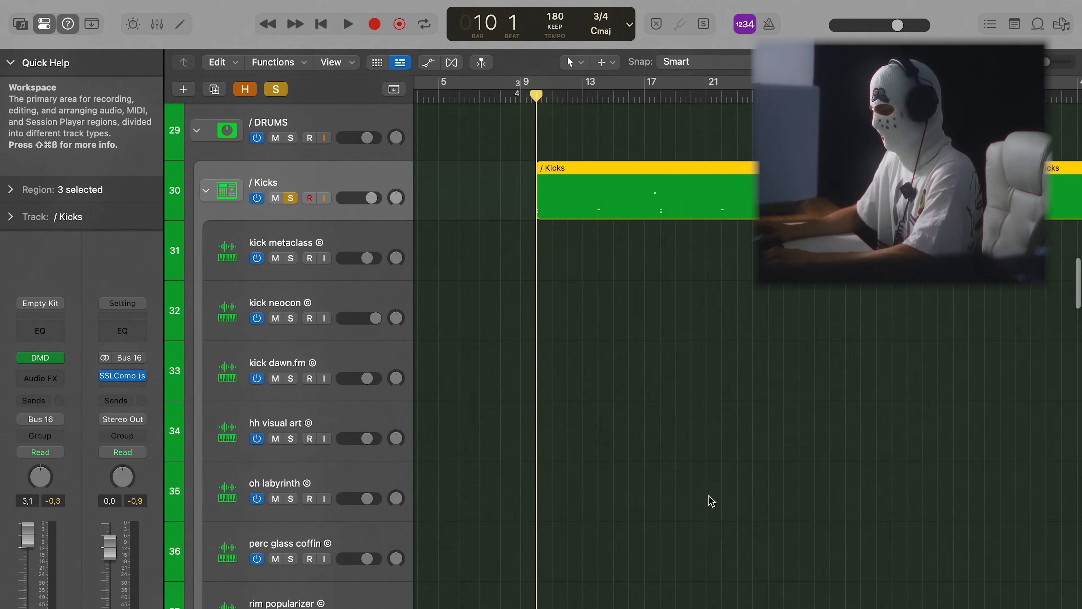
scroll(583, 337, "up", 3)
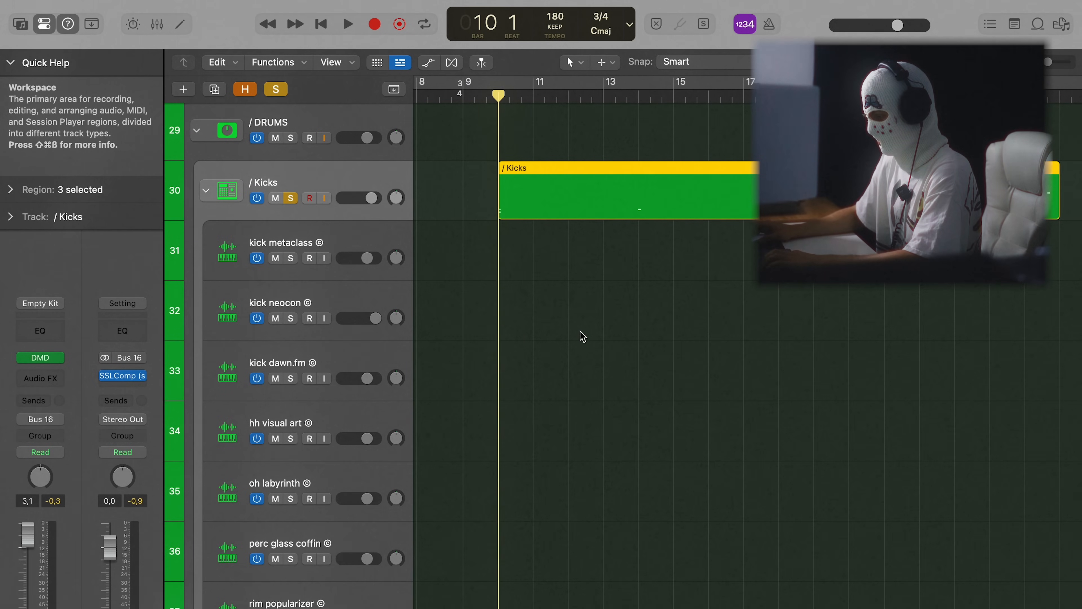
Step: Play the soloed /Kicks region from several positions between bars 10 and 21
key("space")
left_click(641, 98)
key("space")
key("space")
left_click(755, 98)
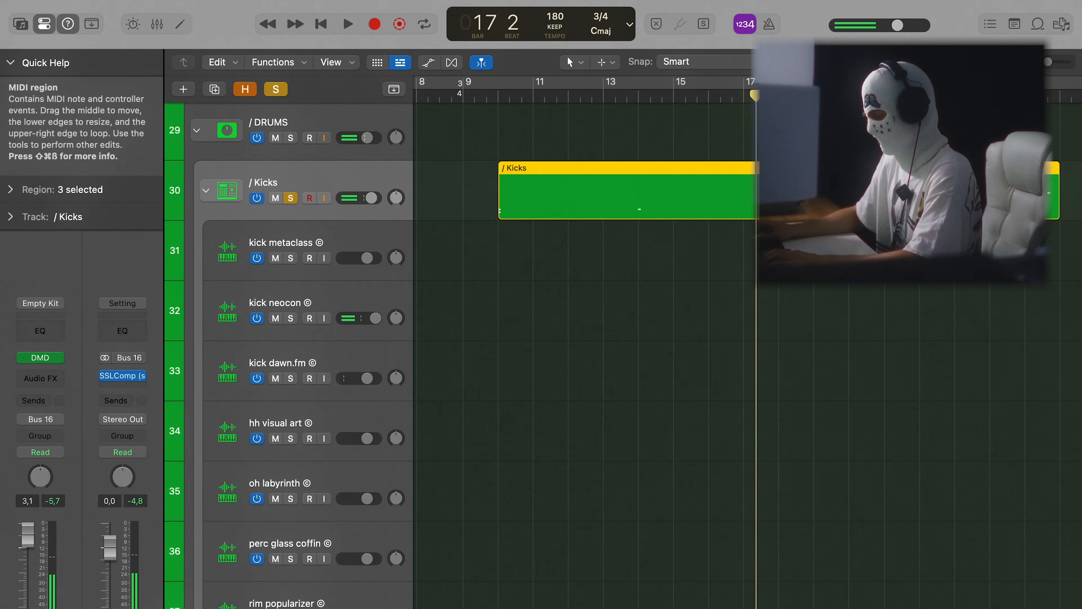
key("space")
key("space")
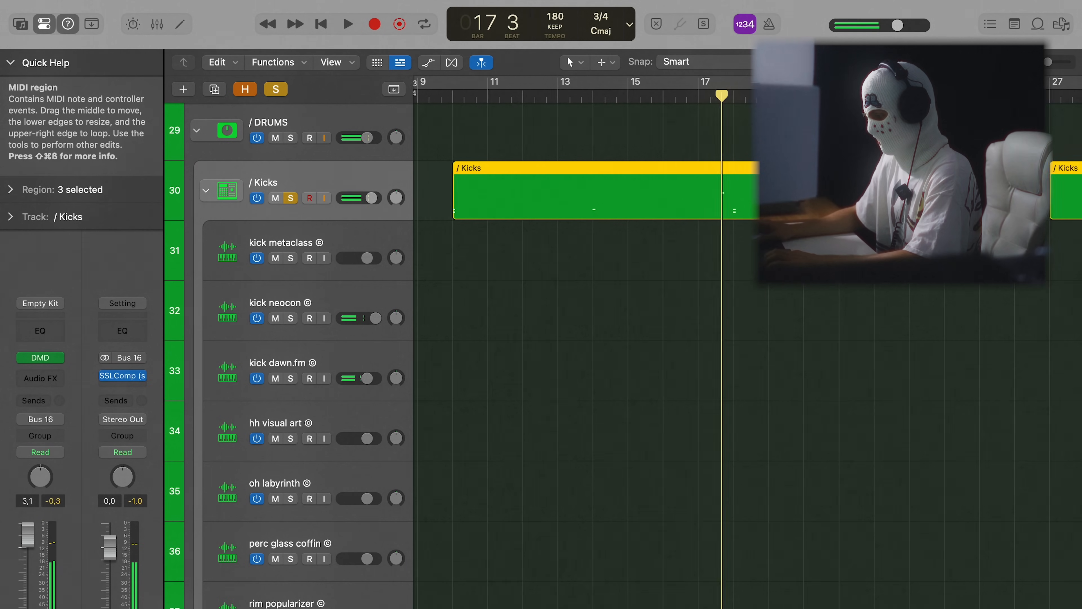
left_click(858, 98)
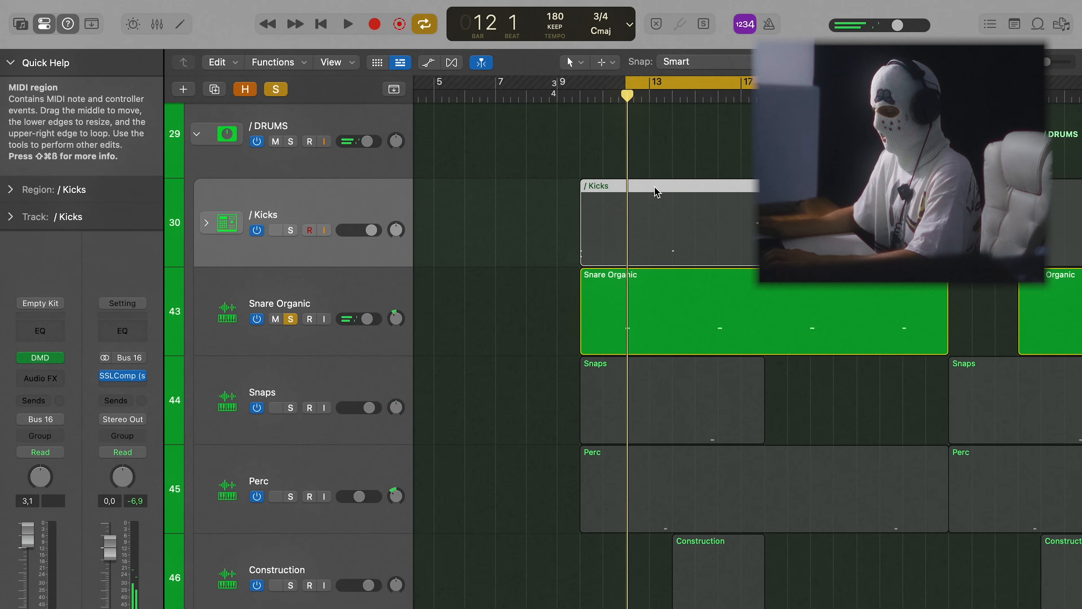
Step: Play the soloed Snare Organic track and examine its sample in Quick Sampler
key("space")
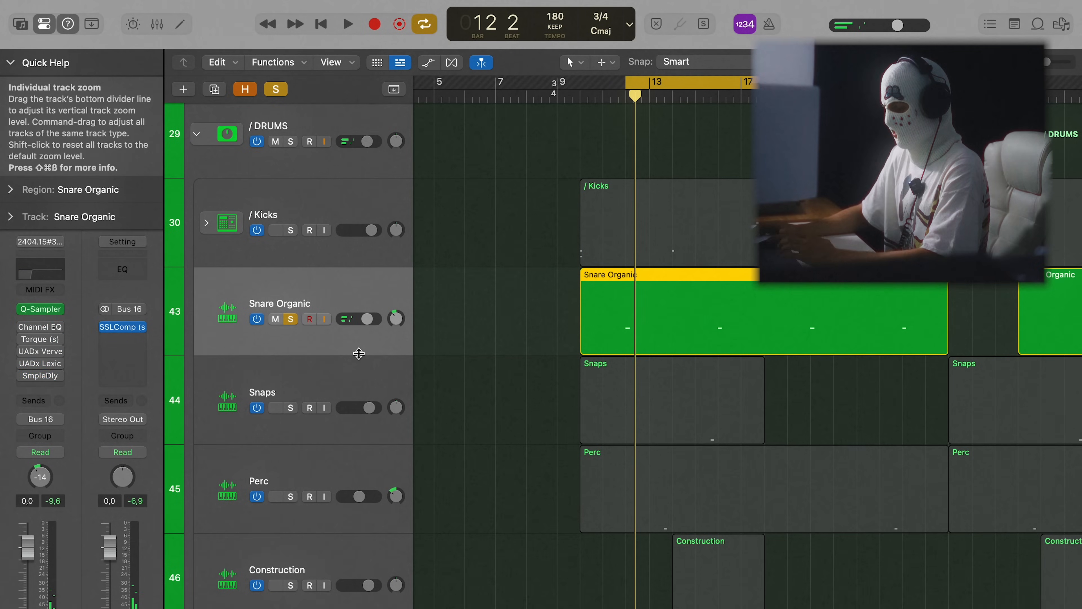
left_click(40, 308)
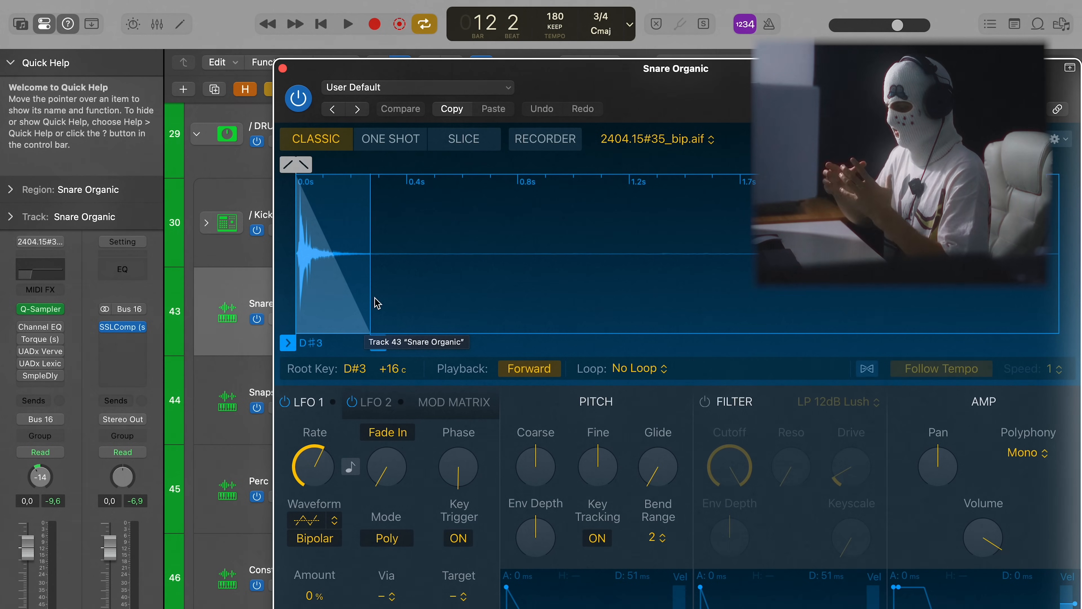
key("super+w")
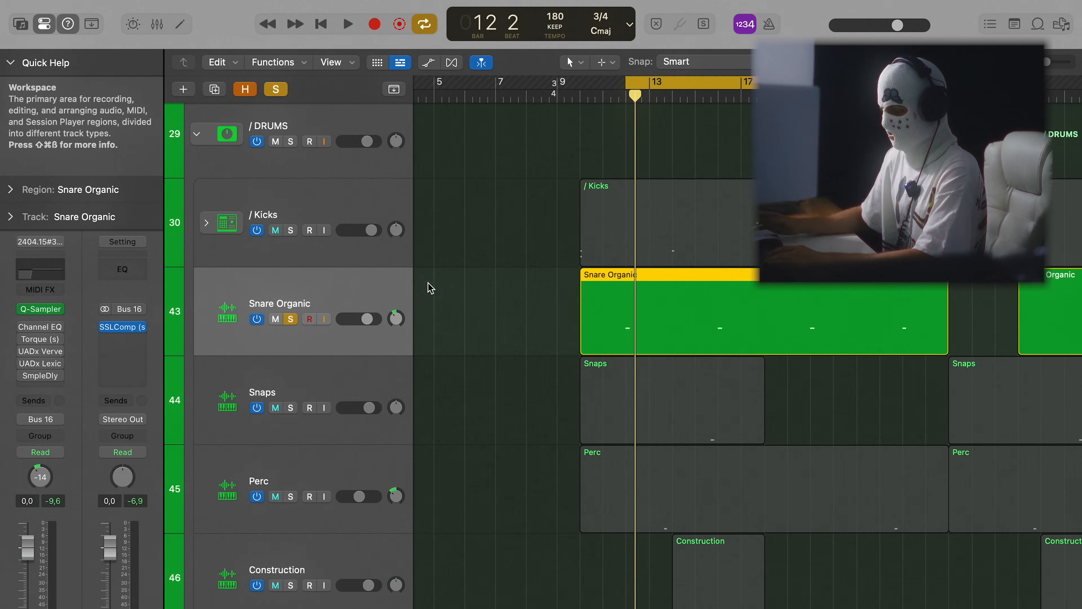
Step: Play the unprocessed Snare Organic track and switch on its Channel EQ
key("space")
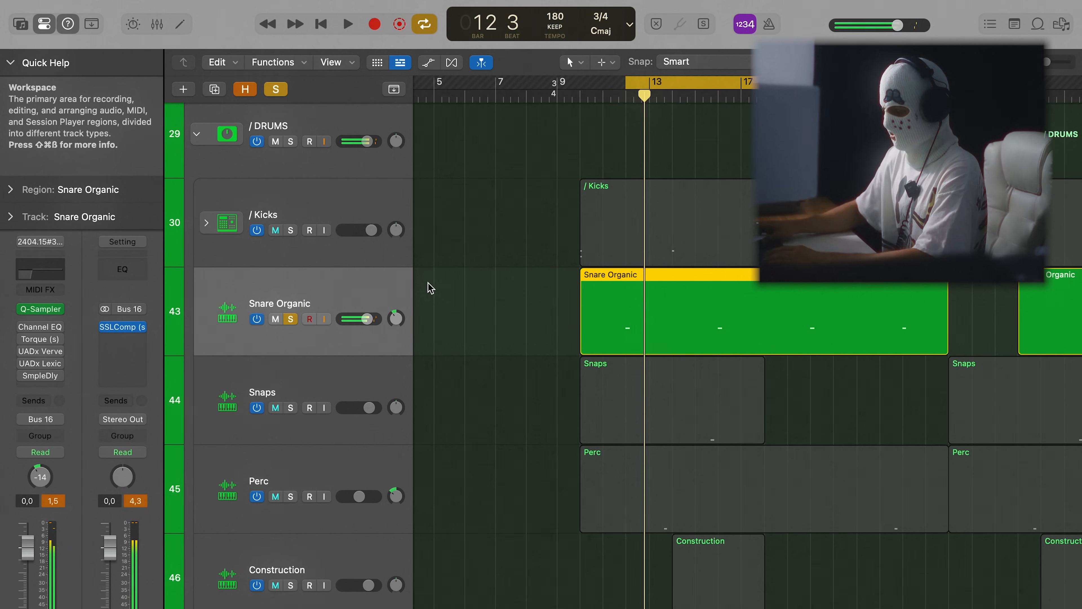
left_click(40, 327)
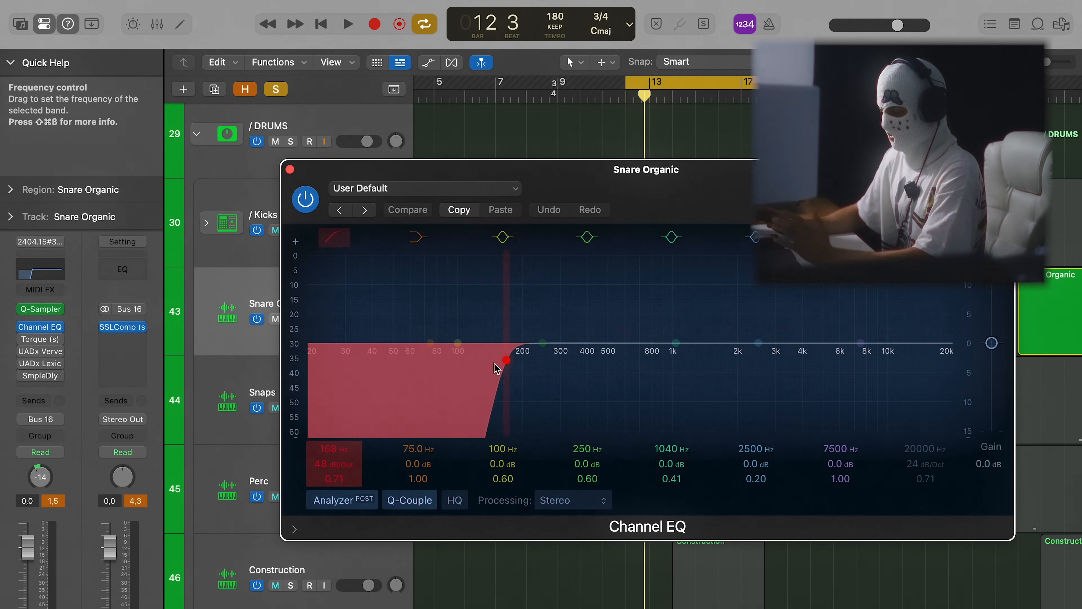
left_click_drag(335, 173, 345, 152)
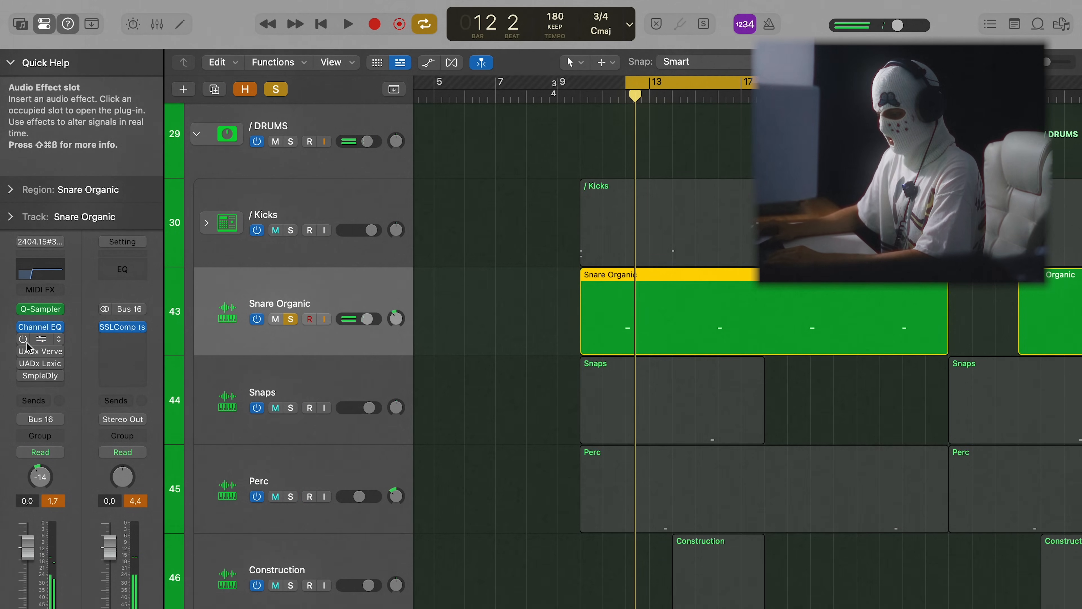
Step: Switch on Torque on the Snare Organic track and audition the snare with the plug-in bypassed and active
left_click(41, 339)
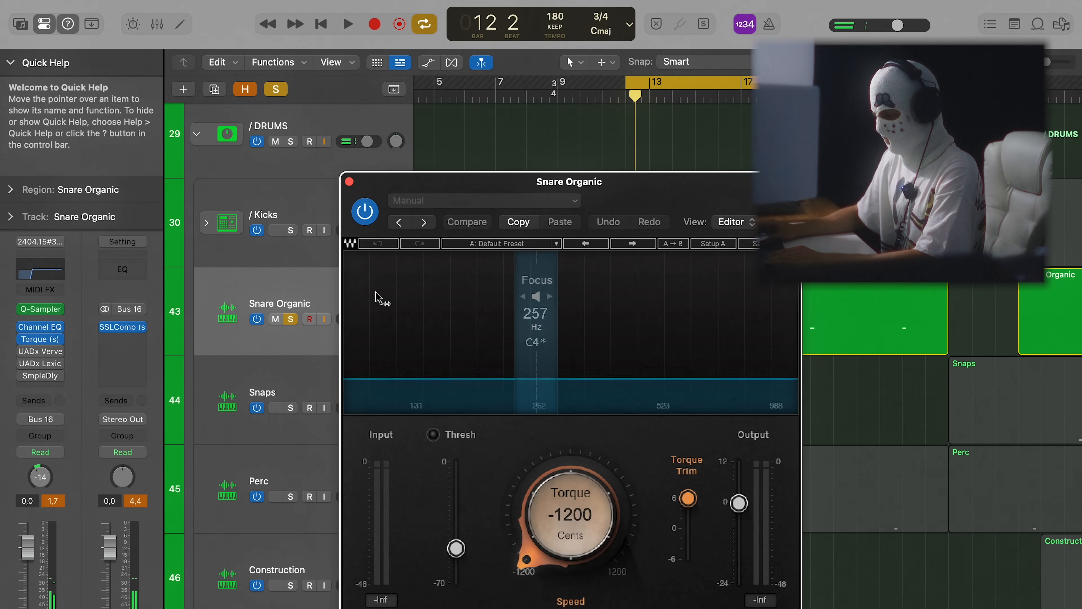
left_click_drag(714, 128, 771, 146)
key("space")
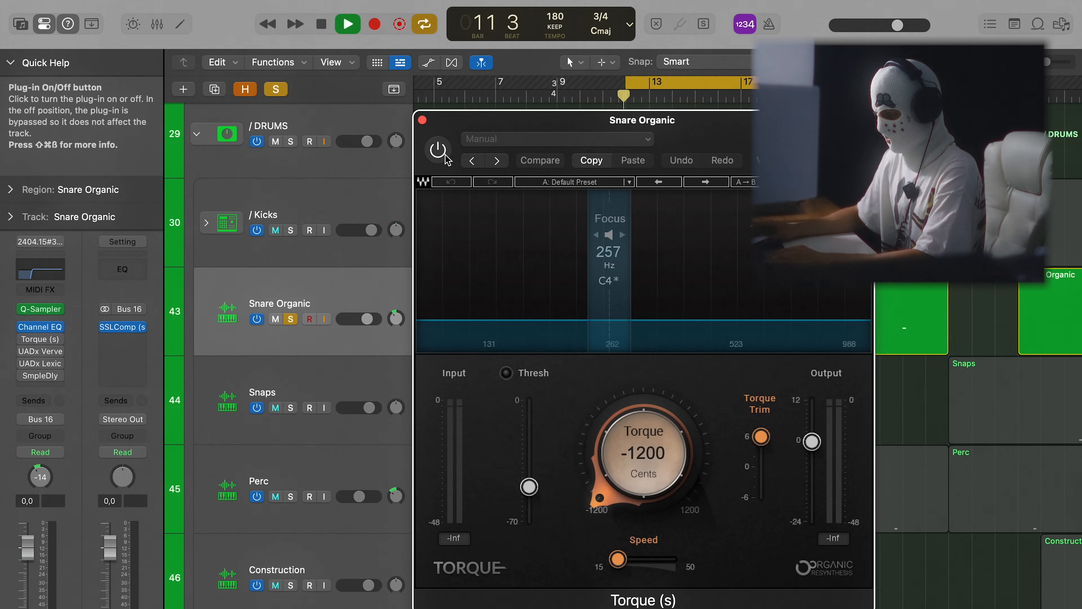
key("space")
key("space")
left_click_drag(748, 149, 712, 149)
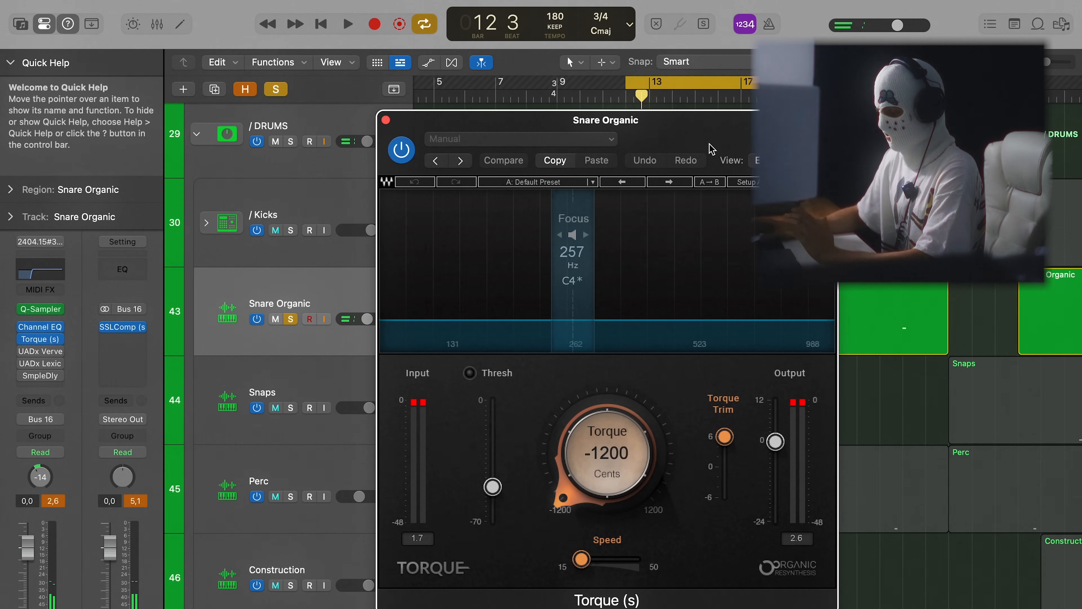
left_click_drag(641, 495, 596, 608)
key("space")
left_click_drag(593, 383, 594, 421)
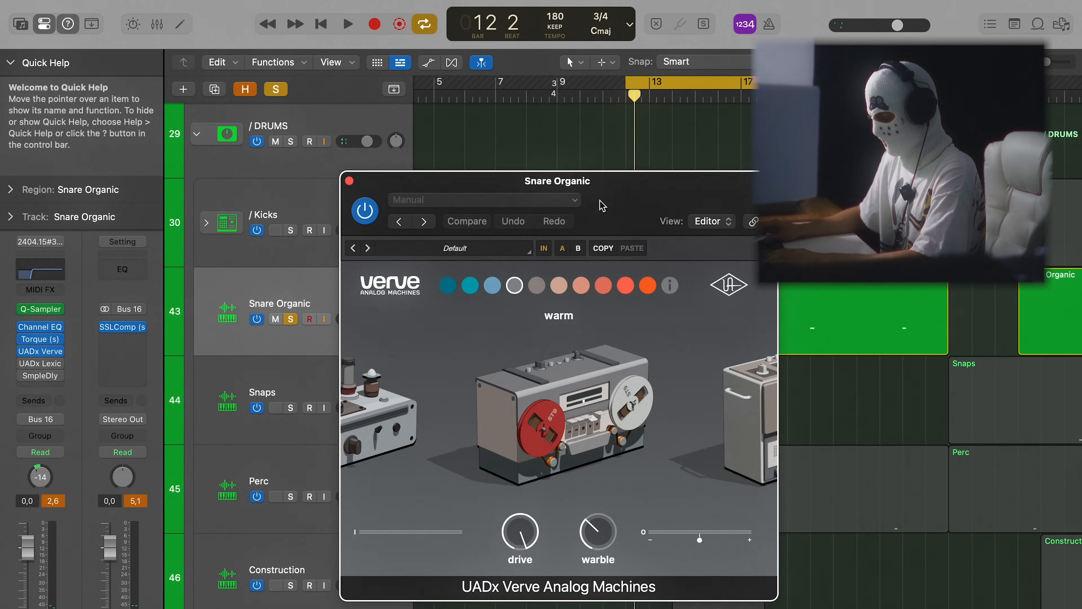
Step: Audition the Snare Organic track with the UADx Verve Analog Machines plug-in bypassed and active
left_click_drag(602, 206, 708, 181)
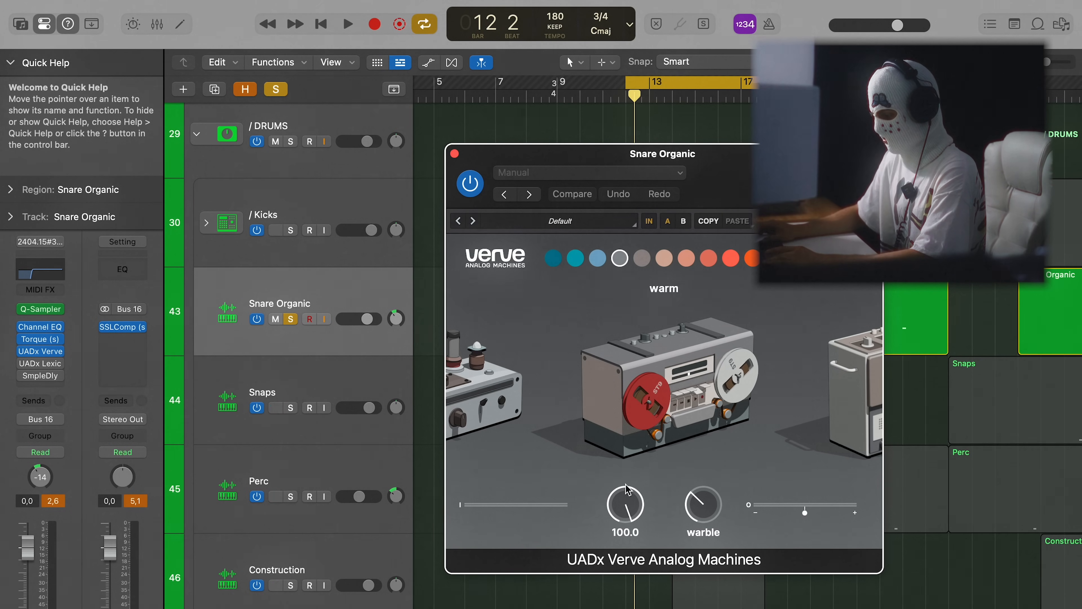
key("space")
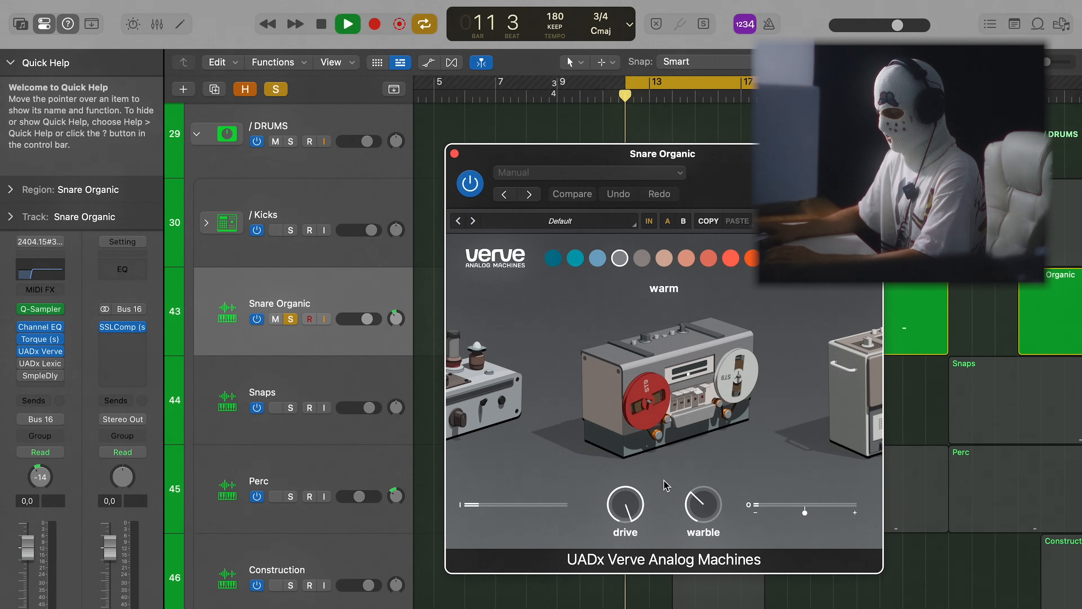
key("space")
left_click(469, 197)
key("space")
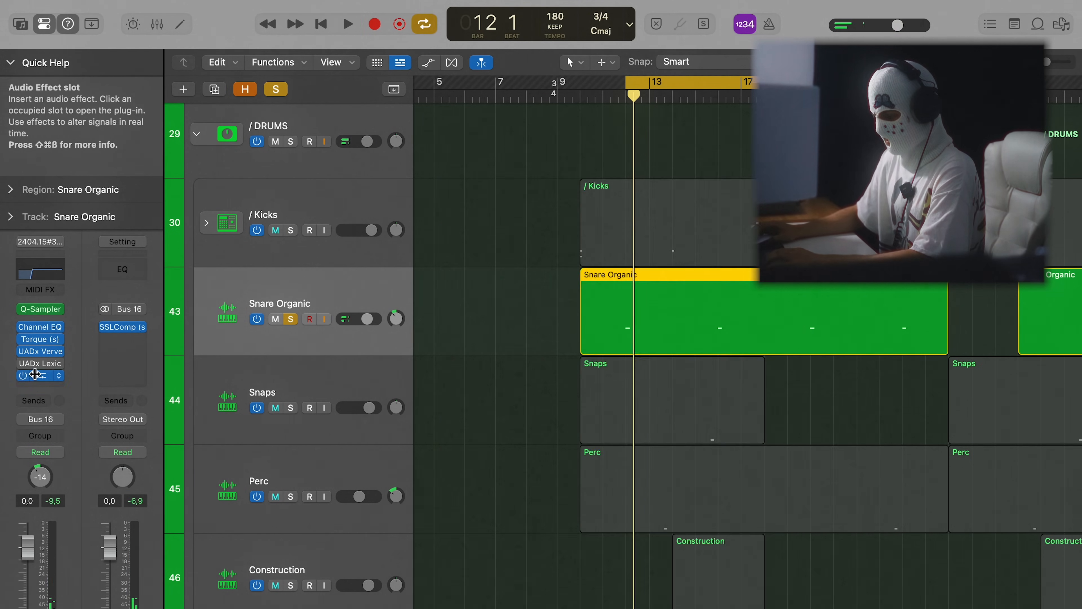
Step: Examine the linked left and right delay settings of Sample Delay on the Snare Organic track
left_click(35, 374)
left_click_drag(514, 184, 689, 227)
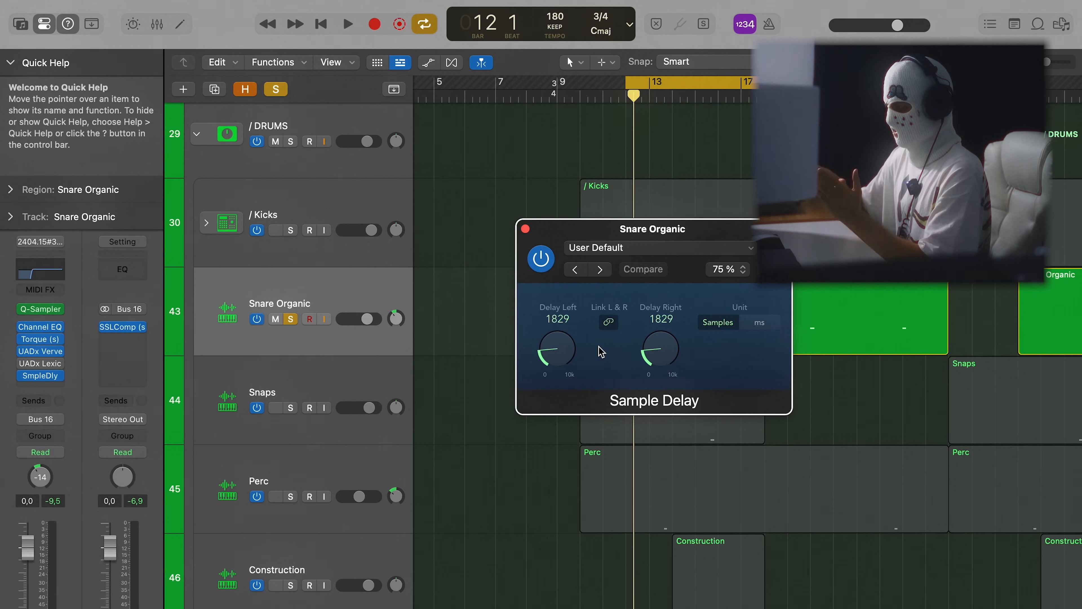
left_click(525, 228)
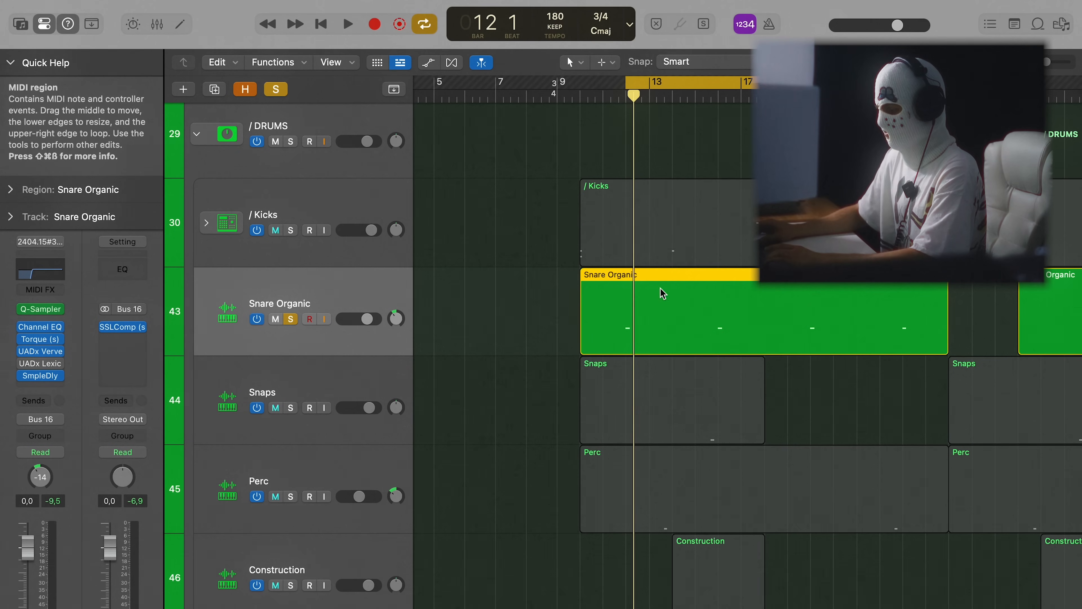
Step: Move the cycle range over the soloed Snaps hit near bar 16, play it and inspect its sample in Quick Sampler
left_click_drag(756, 82, 771, 83)
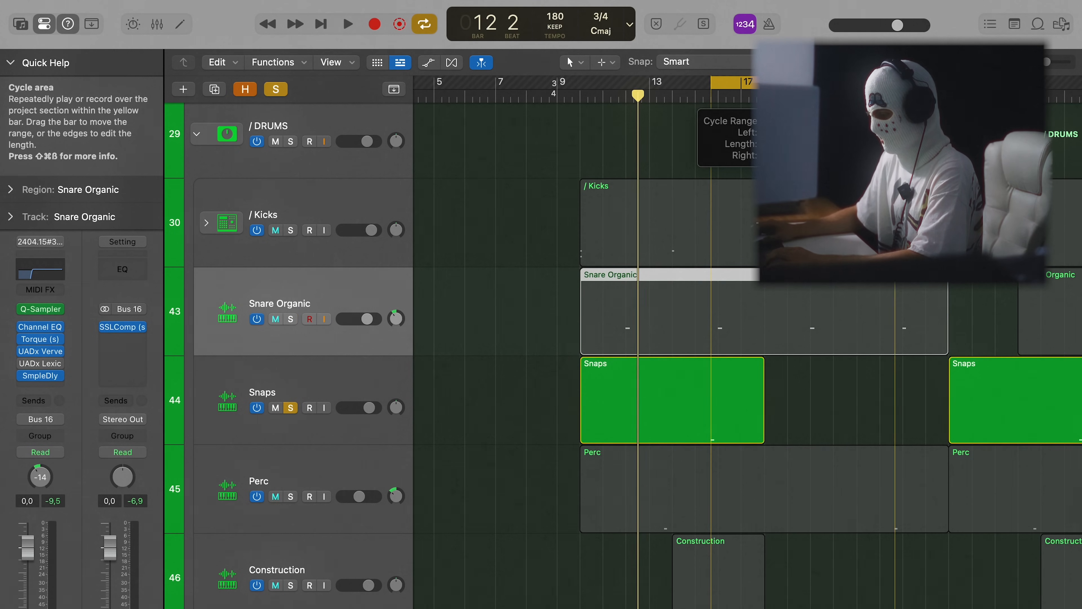
key("space")
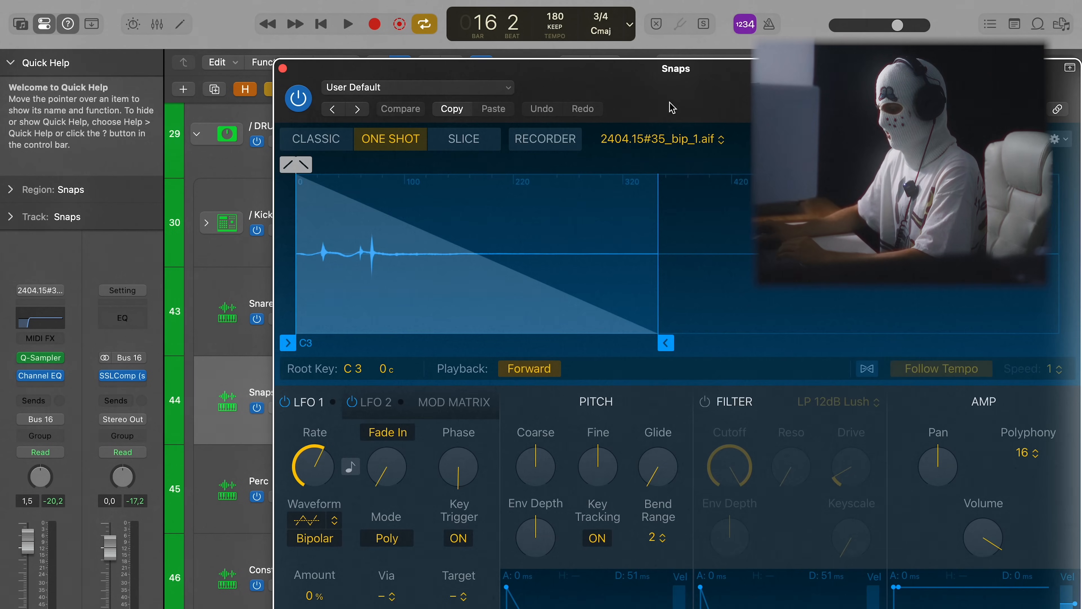
left_click_drag(673, 102, 729, 92)
left_click(340, 59)
Step: Examine the low cut in the Snaps track's Channel EQ and play the snaps
left_click(41, 381)
left_click(39, 377)
left_click(40, 377)
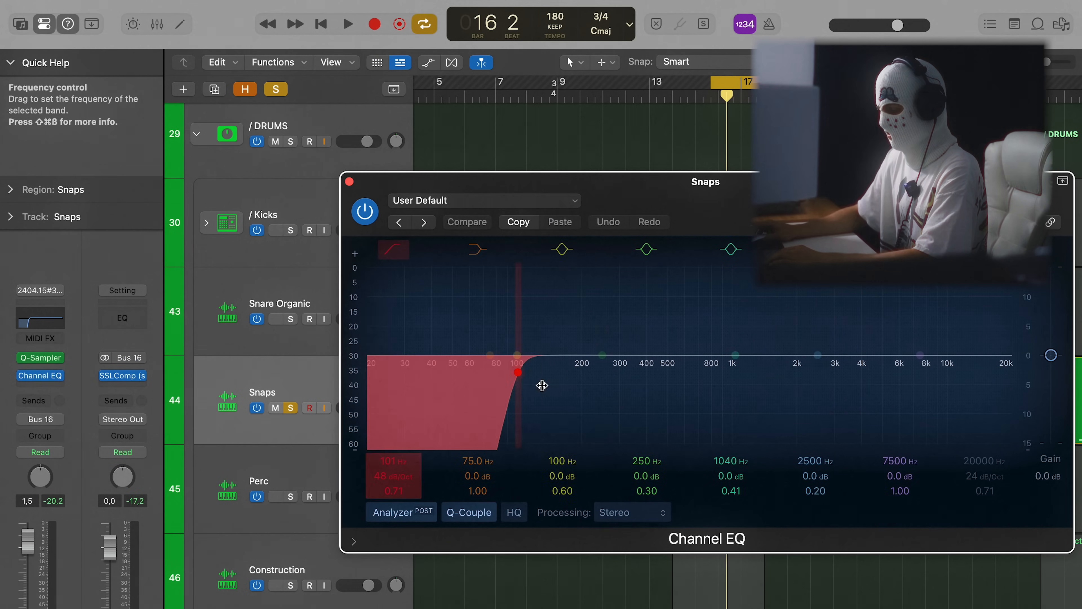
left_click(349, 181)
key("space")
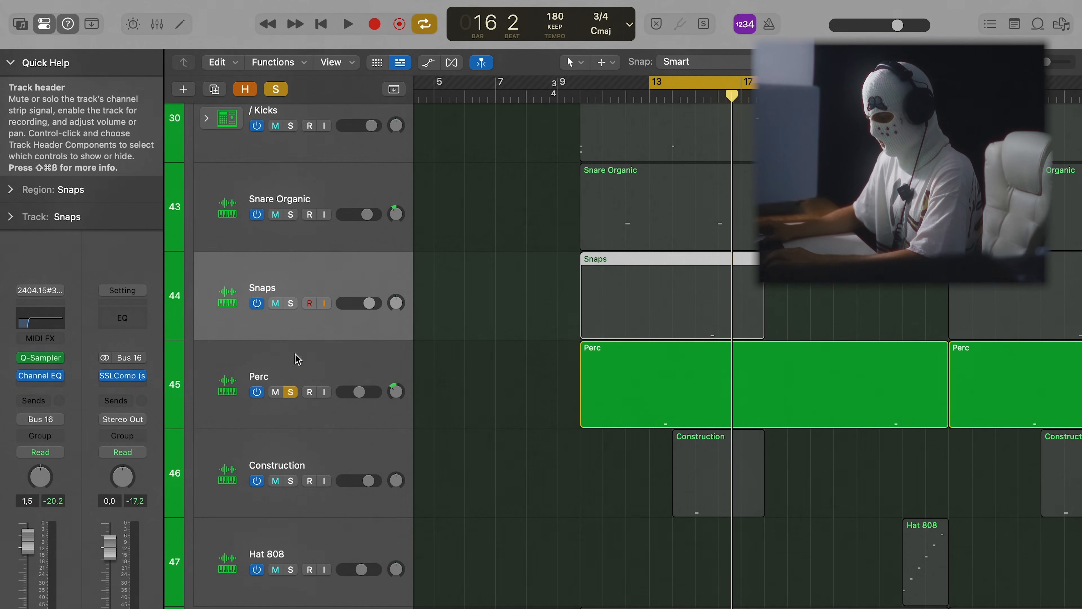
Step: Play the soloed Perc track and toggle its Channel EQ off and on again
left_click(297, 358)
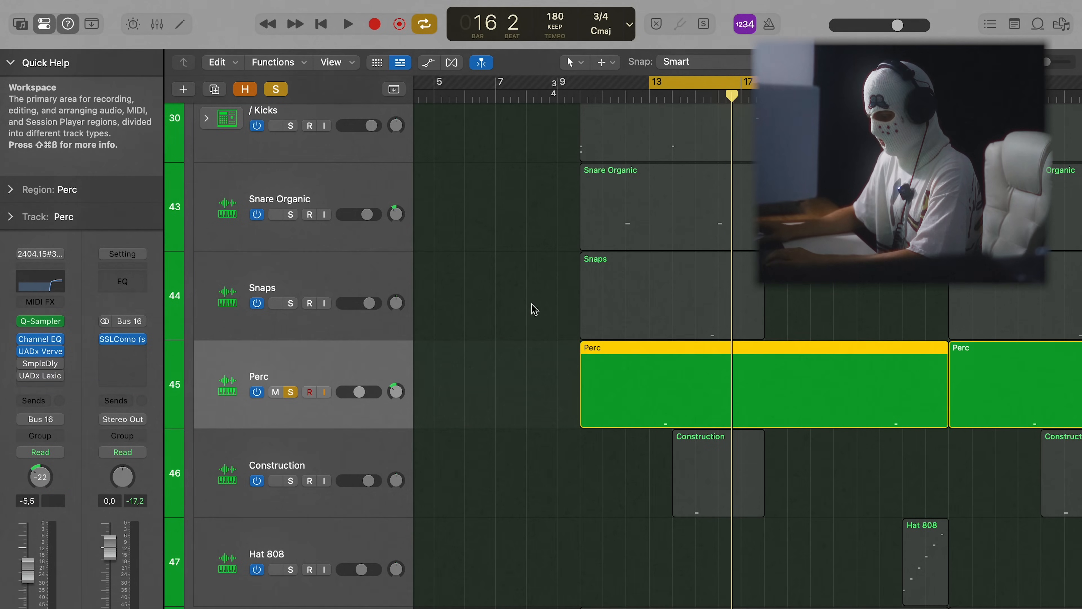
key("space")
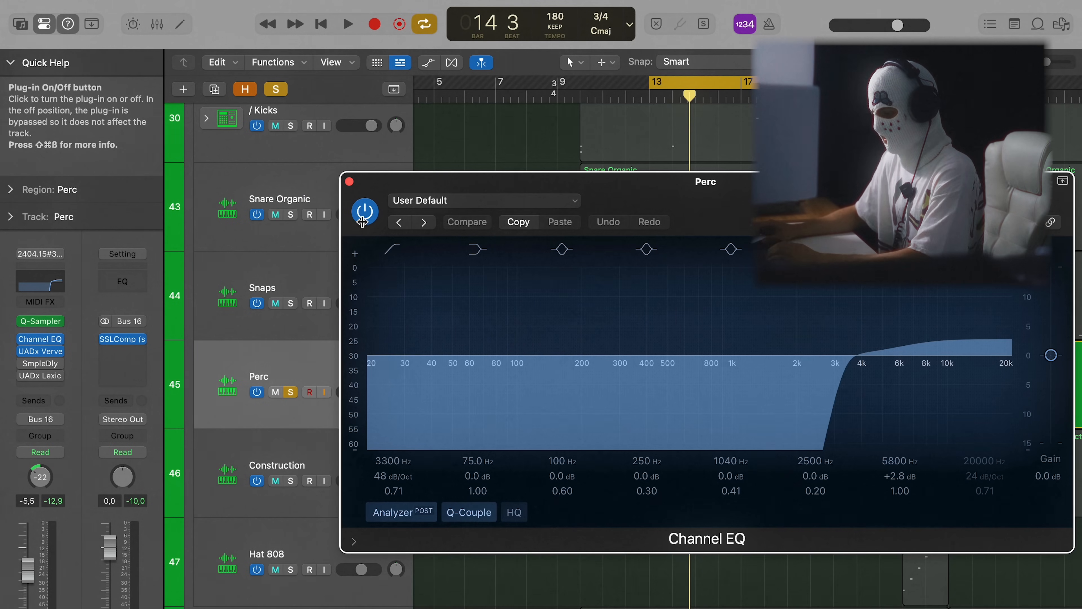
left_click(366, 211)
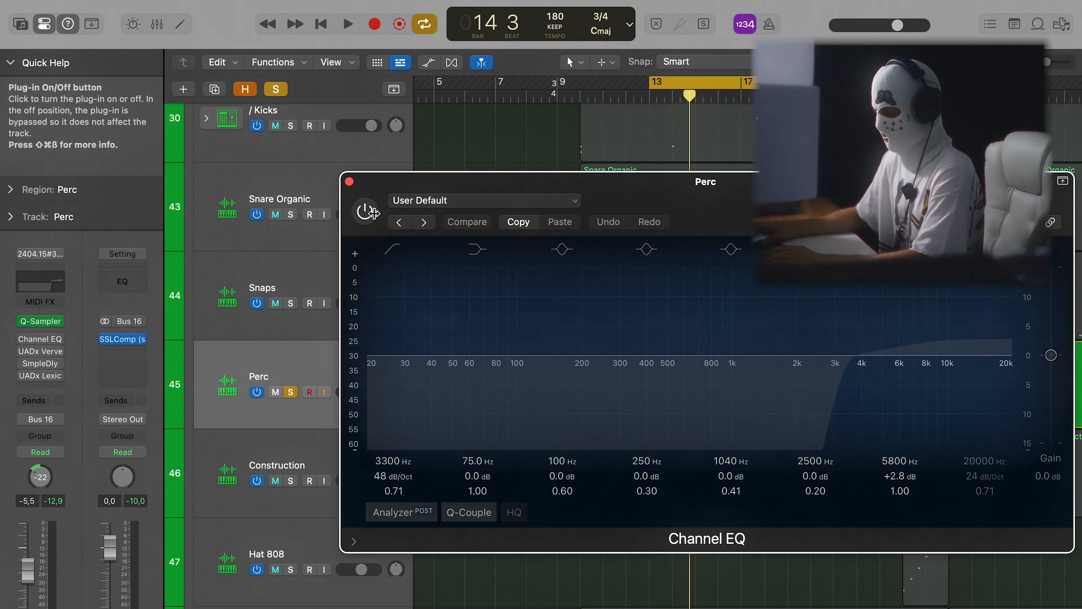
left_click(365, 211)
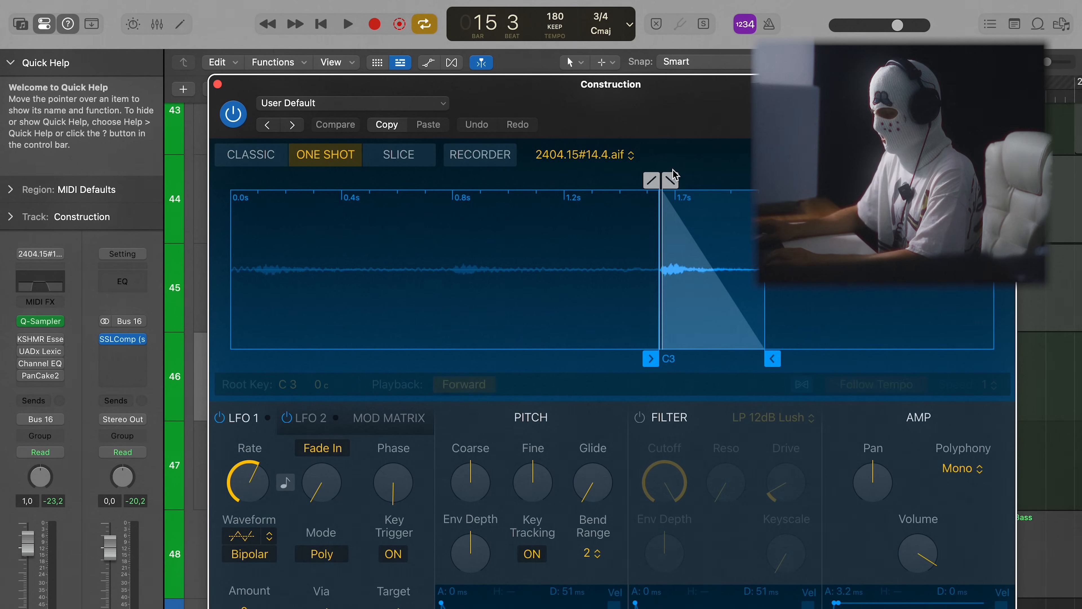
Step: Switch on KSHMR Essentials Kick on the Construction track and audition the sound through it
left_click(217, 84)
left_click(39, 343)
left_click_drag(490, 180, 871, 140)
key("space")
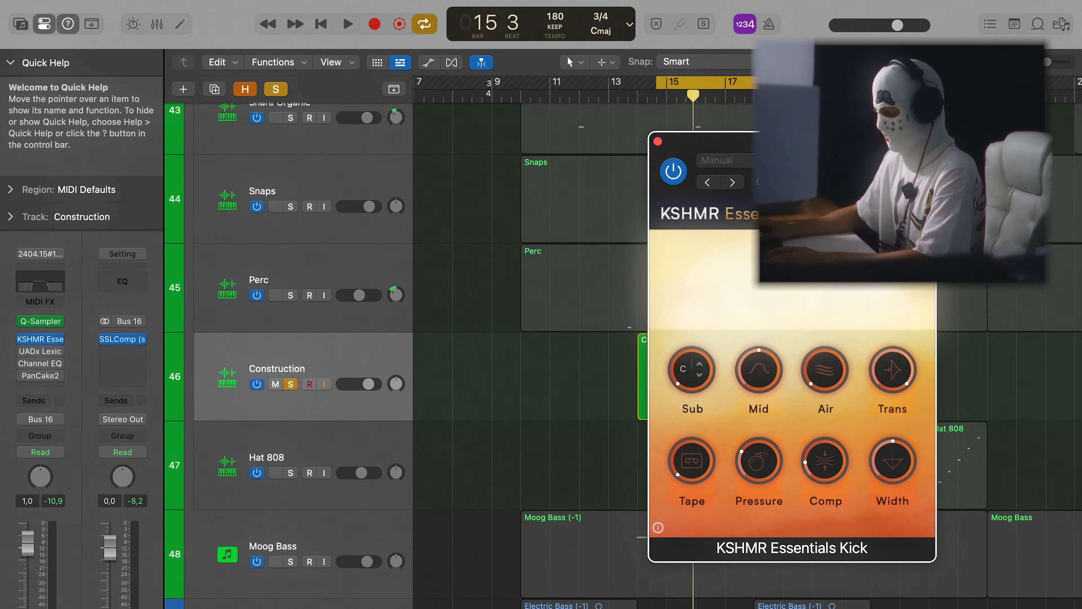
left_click(658, 141)
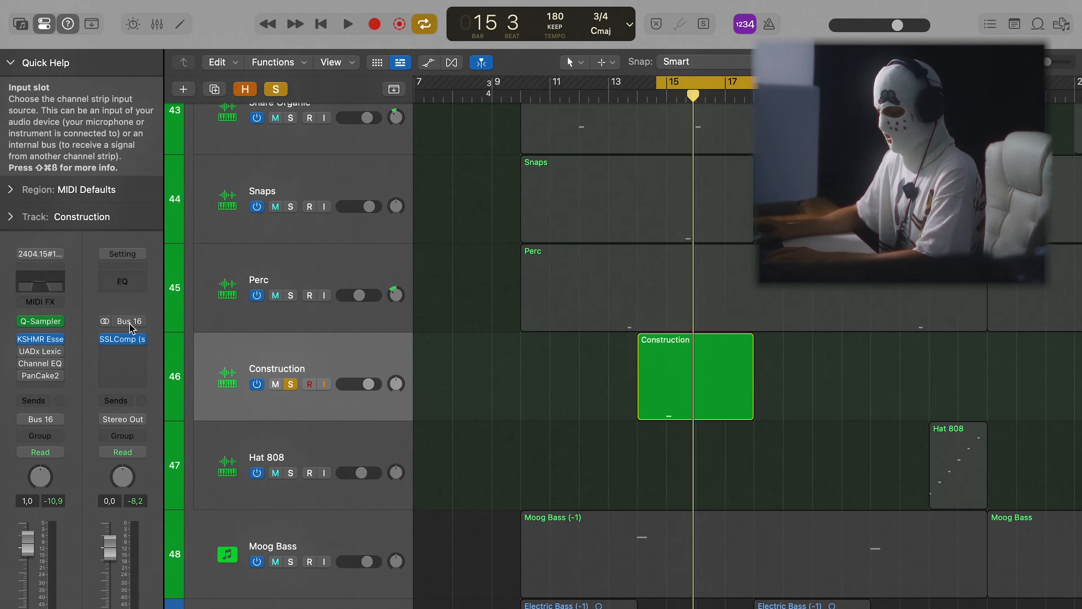
Step: Switch on the UADx Lexicon reverb on the Construction track and audition the sound through it
left_click(40, 351)
left_click_drag(546, 177, 947, 95)
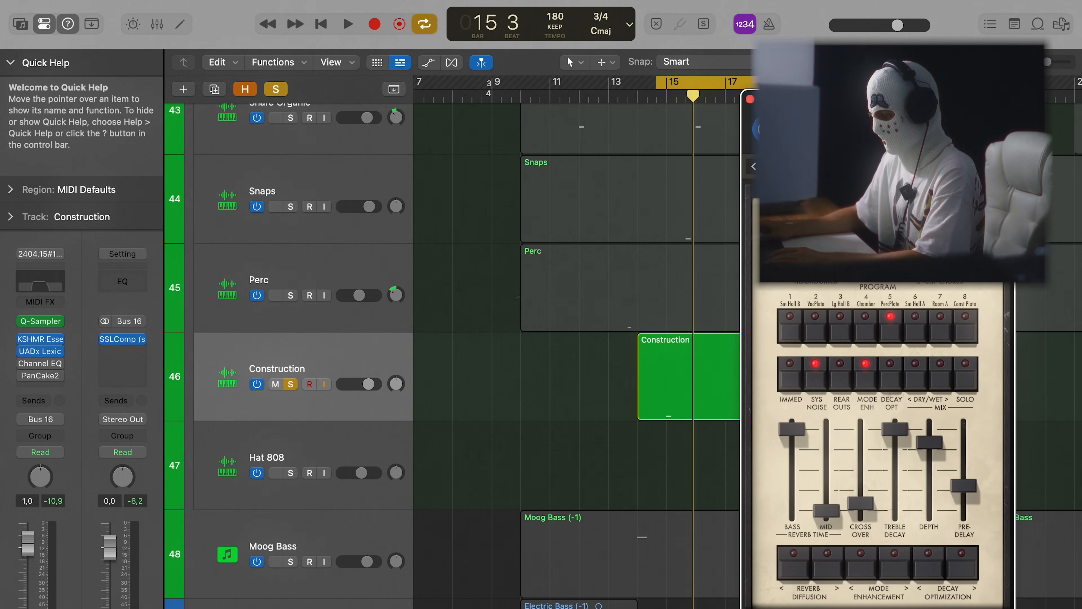
key("space")
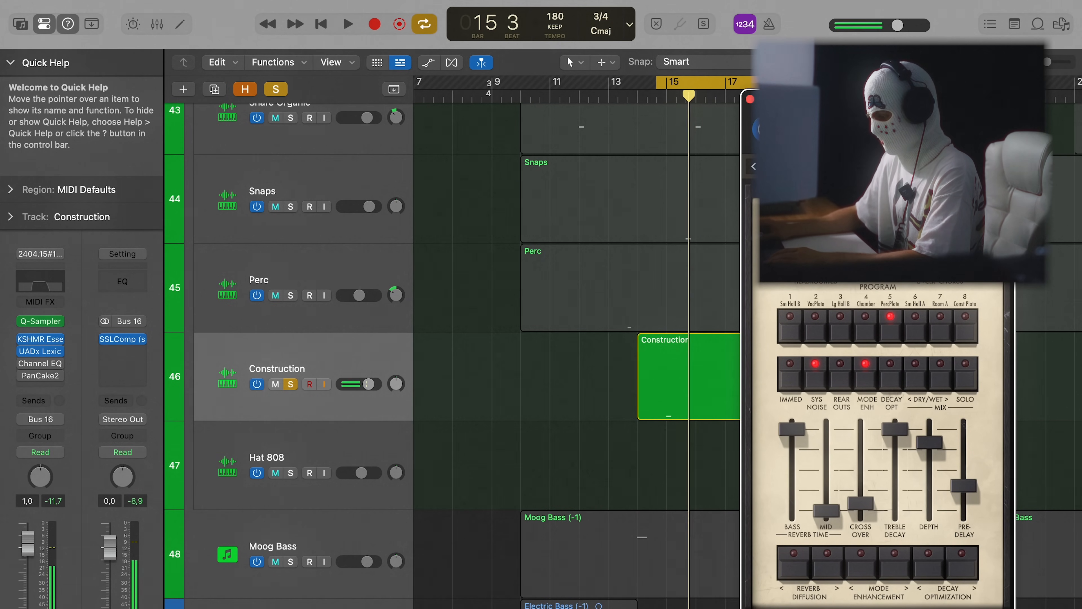
key("space")
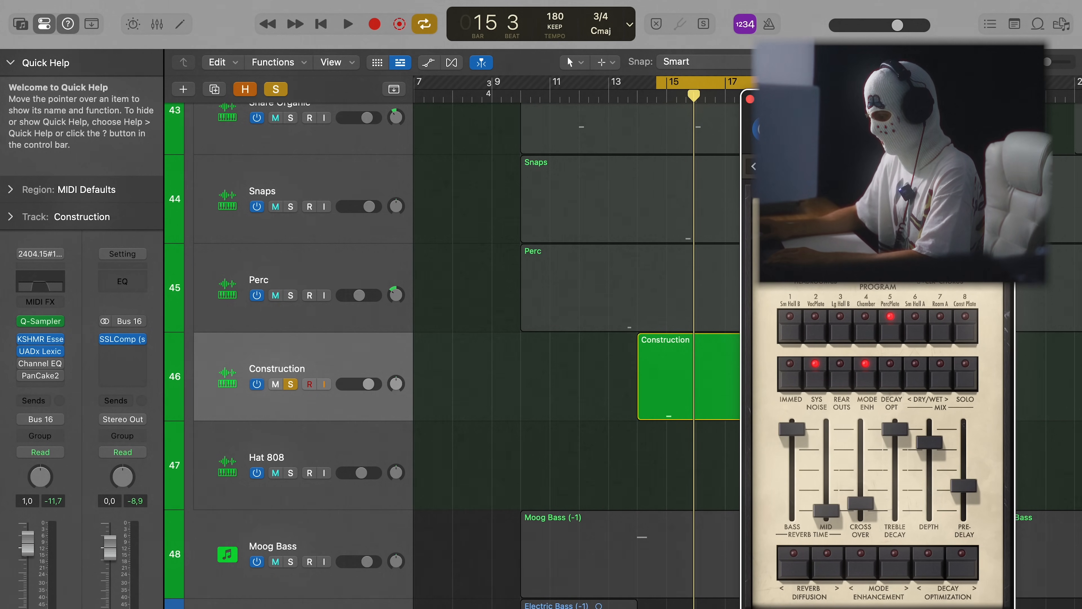
key("space")
key("space")
left_click(745, 100)
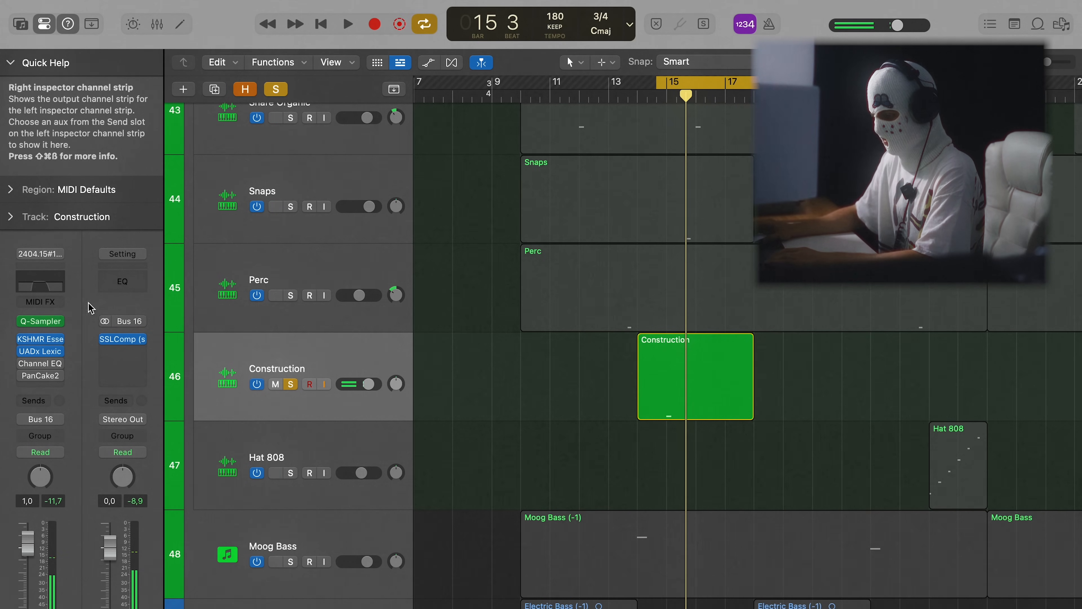
Step: Switch on Channel EQ and PanCake2 on the Construction track while auditioning the sound
left_click(41, 363)
key("space")
key("space")
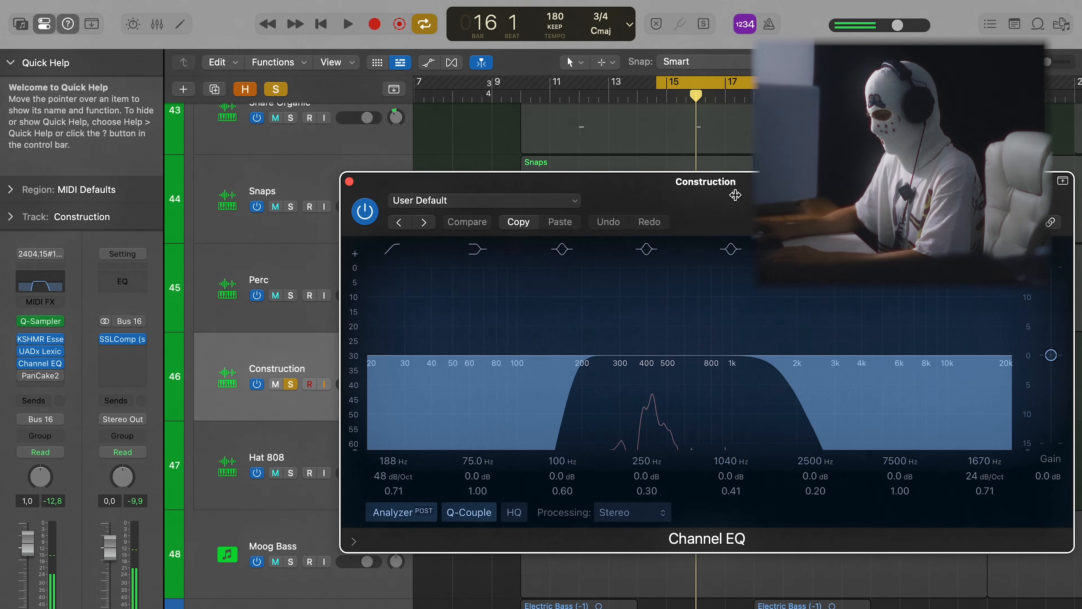
left_click(351, 183)
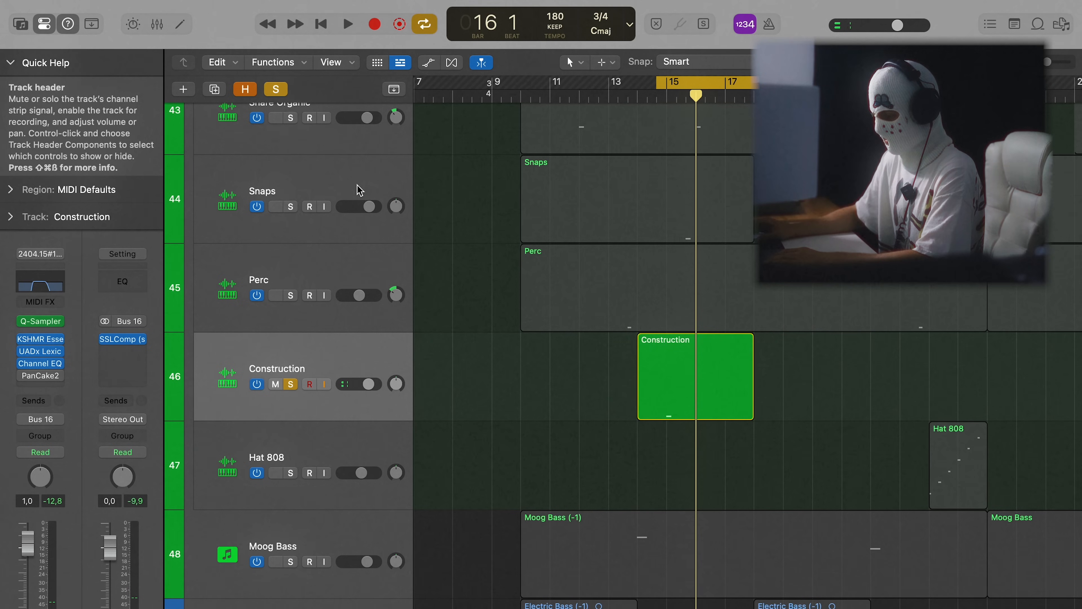
left_click(26, 375)
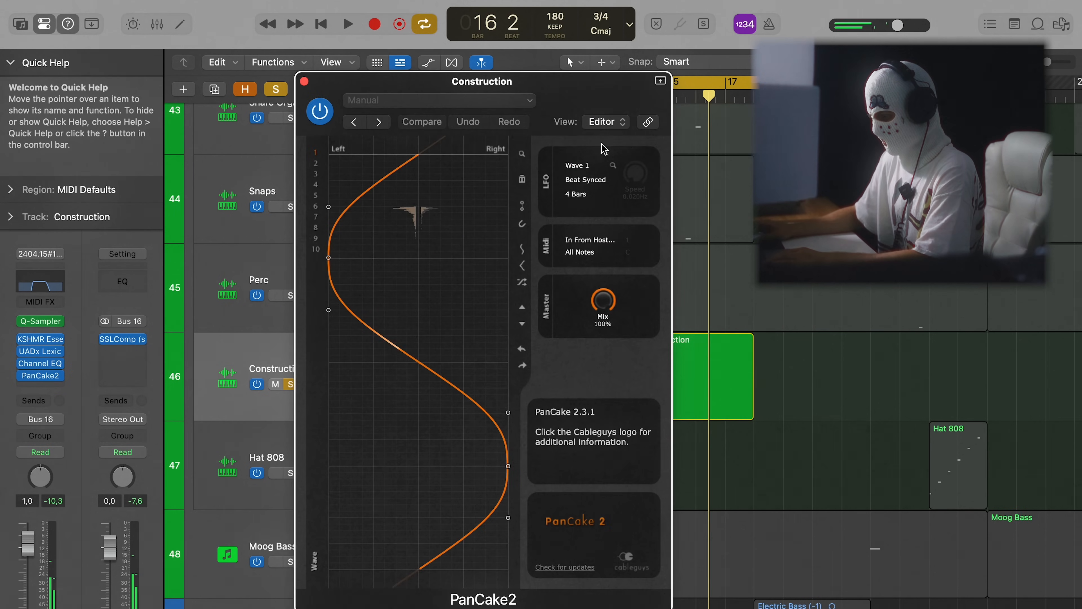
Step: Audition the Construction track with PanCake2, close the plug-in window, and play the soloed Hat 808 track
scroll(749, 294, "down", 3)
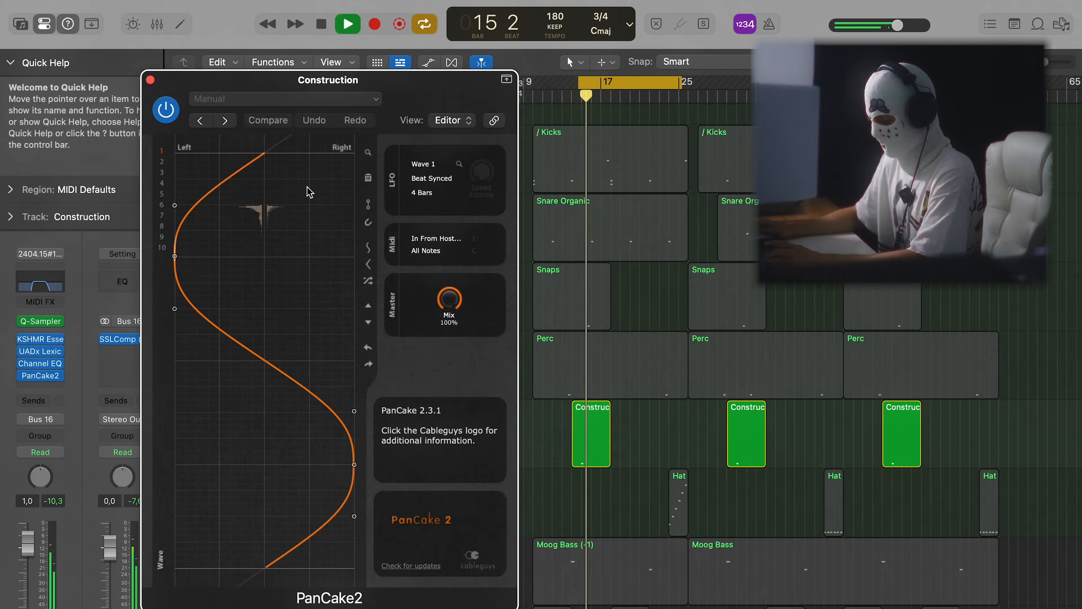
left_click(150, 79)
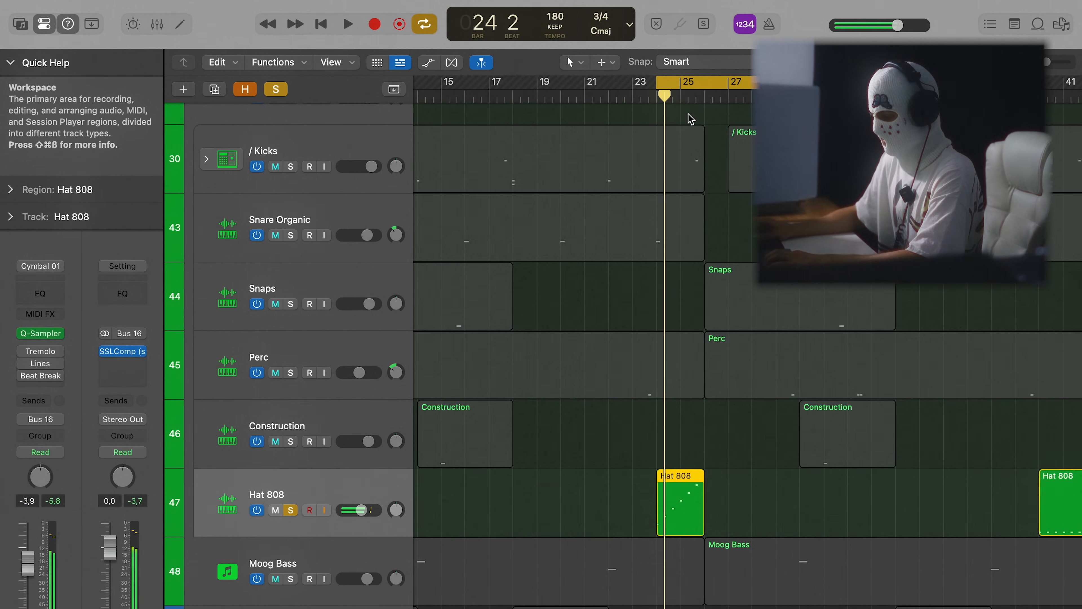
key("space")
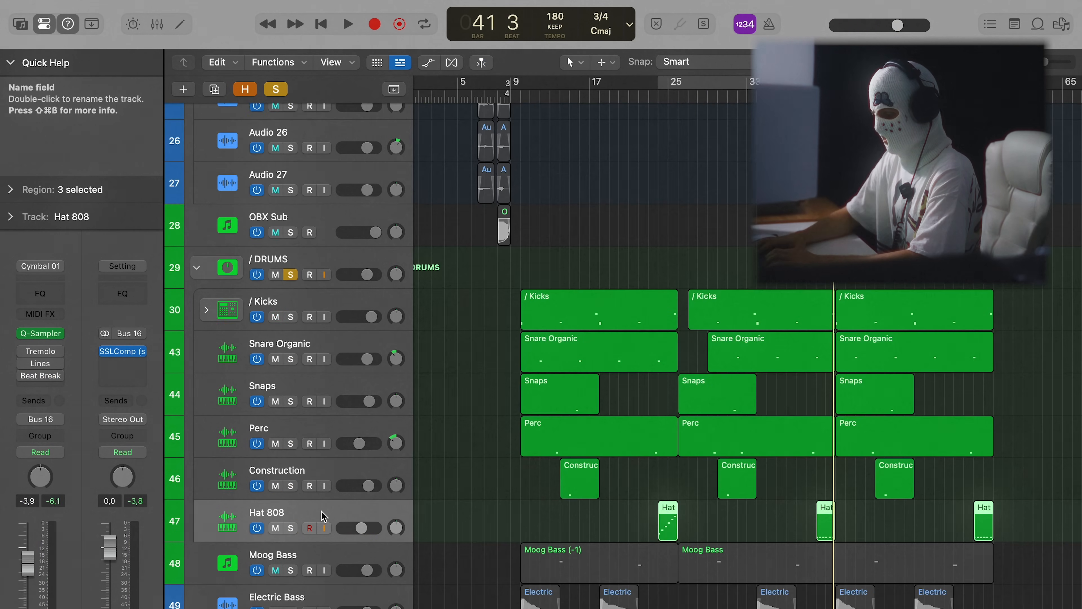
Step: Select the /DRUMS stack and open its SSLComp bus compressor for inspection
left_click(299, 491)
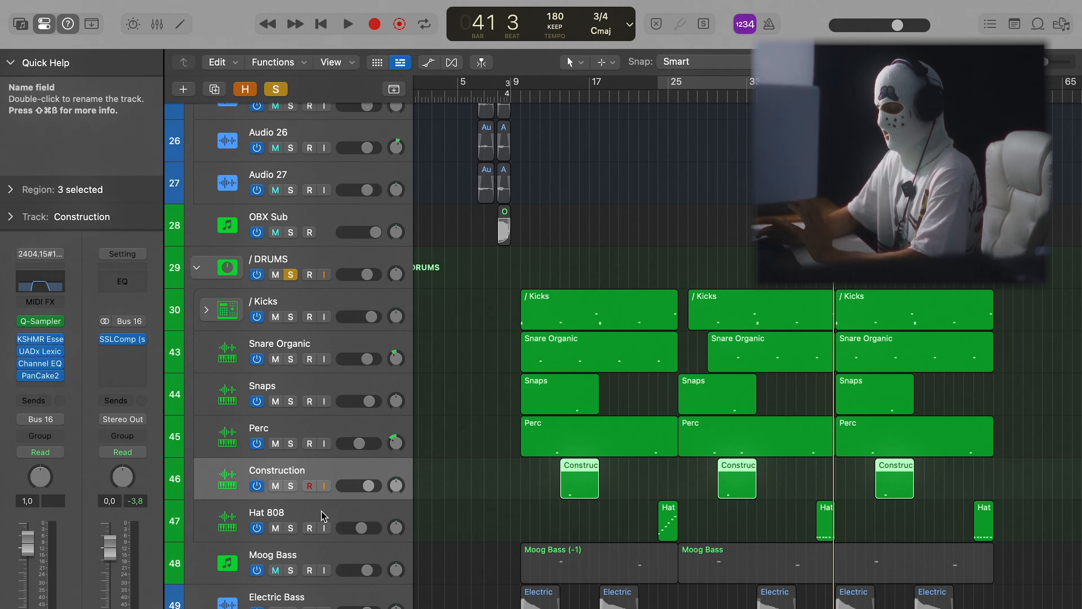
left_click(326, 517)
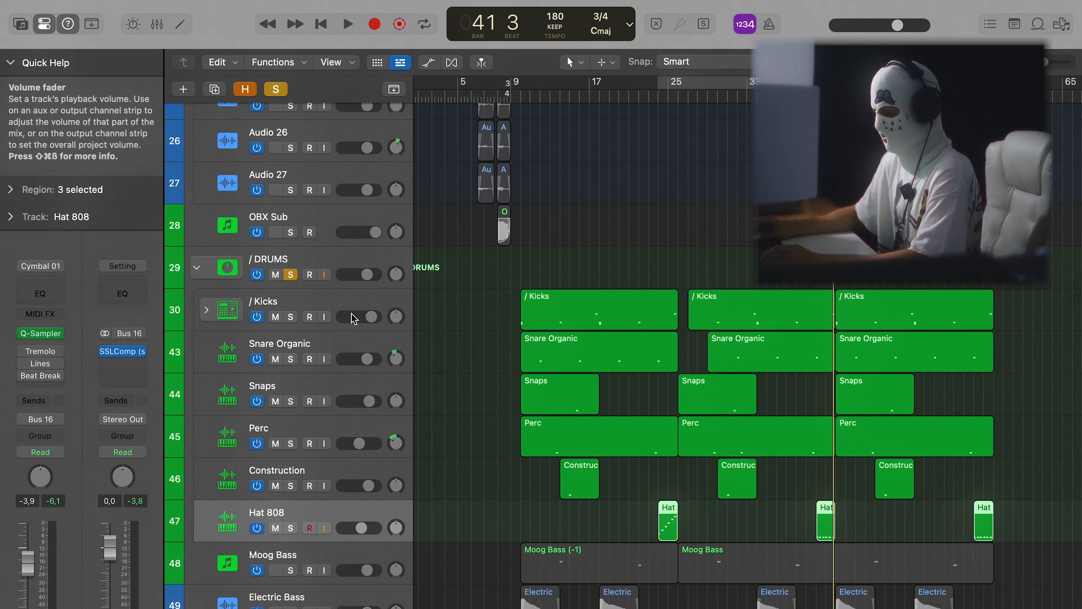
left_click(313, 264)
left_click(41, 326)
left_click_drag(700, 127, 655, 115)
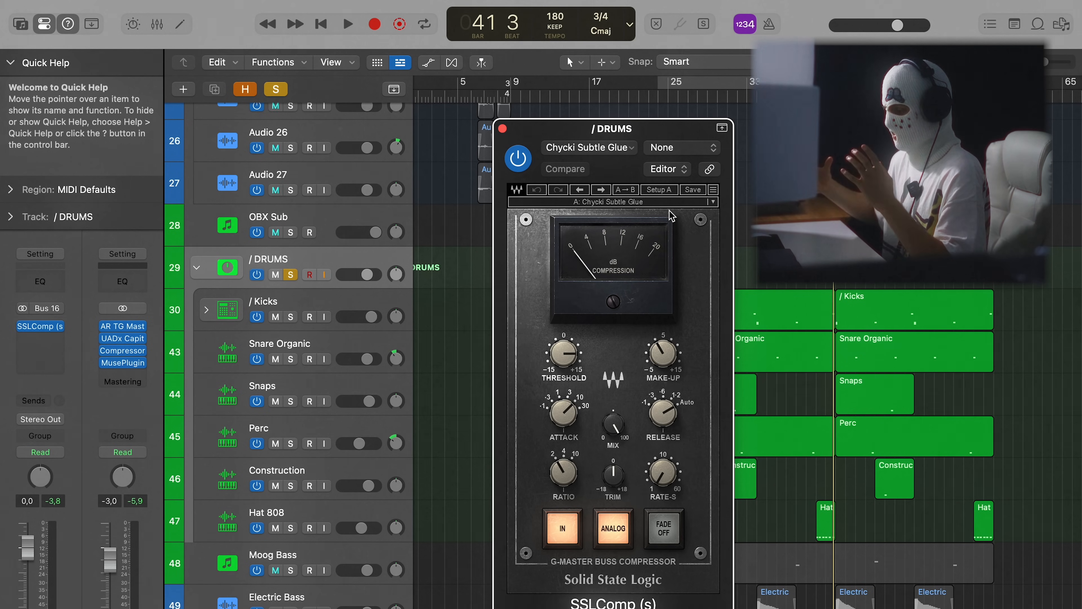
Step: Look through the SSLComp factory presets without changing the preset, and close the /DRUMS compressor
left_click(716, 205)
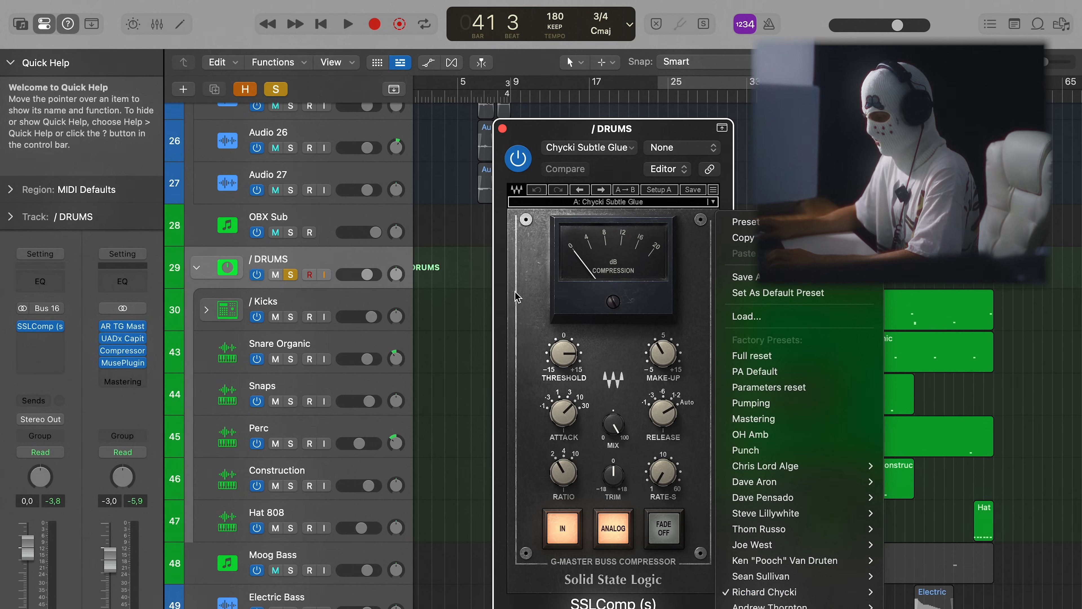
left_click(592, 267)
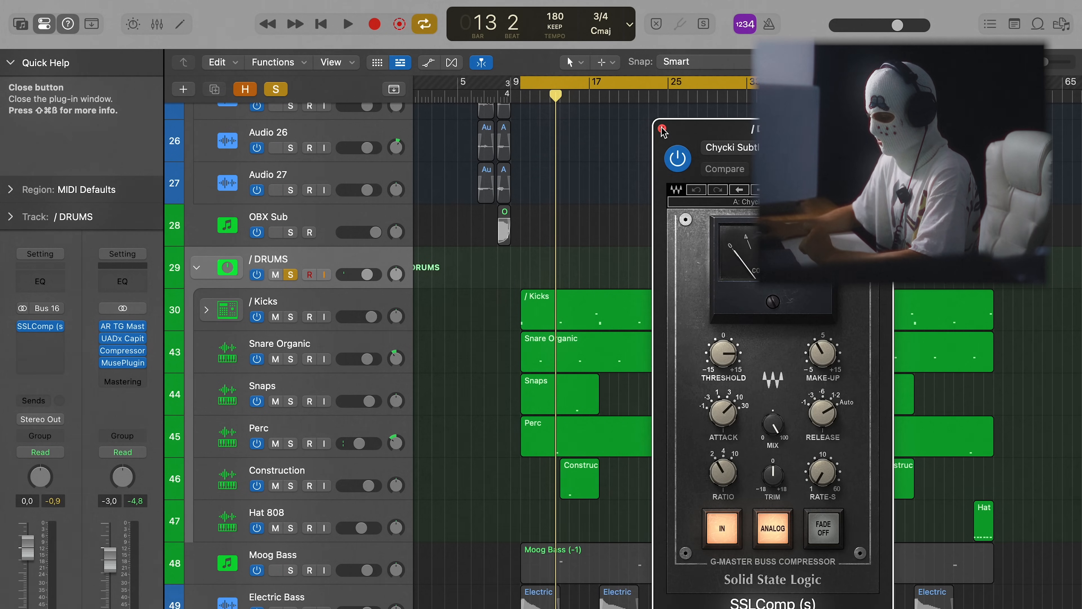
left_click(662, 128)
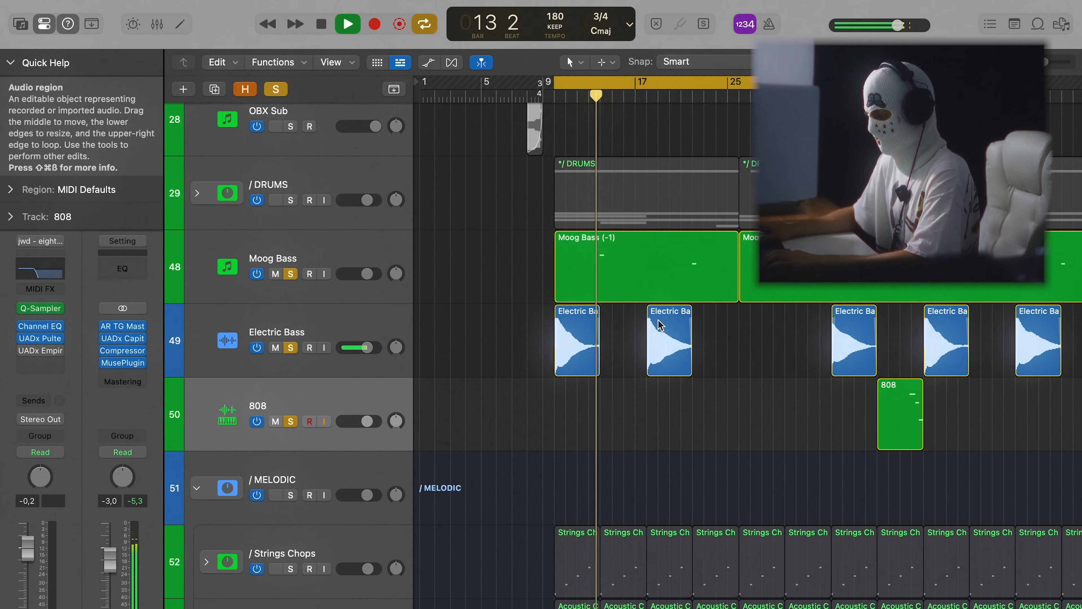
Step: Stop the soloed bass tracks and inspect Bass Amp Designer on the Electric Bass track
key("space")
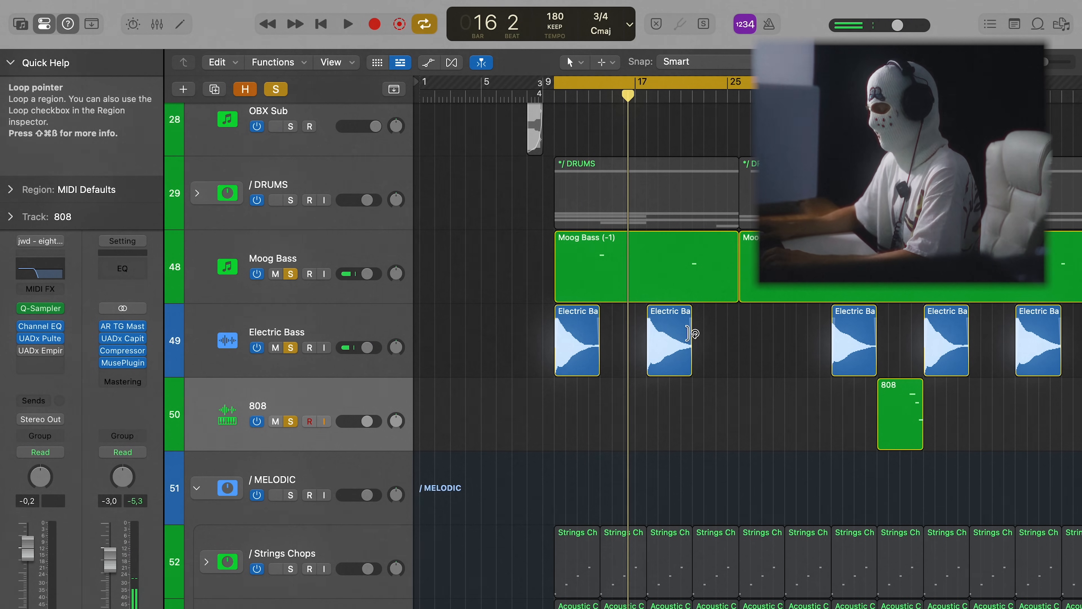
scroll(554, 341, "right", 2)
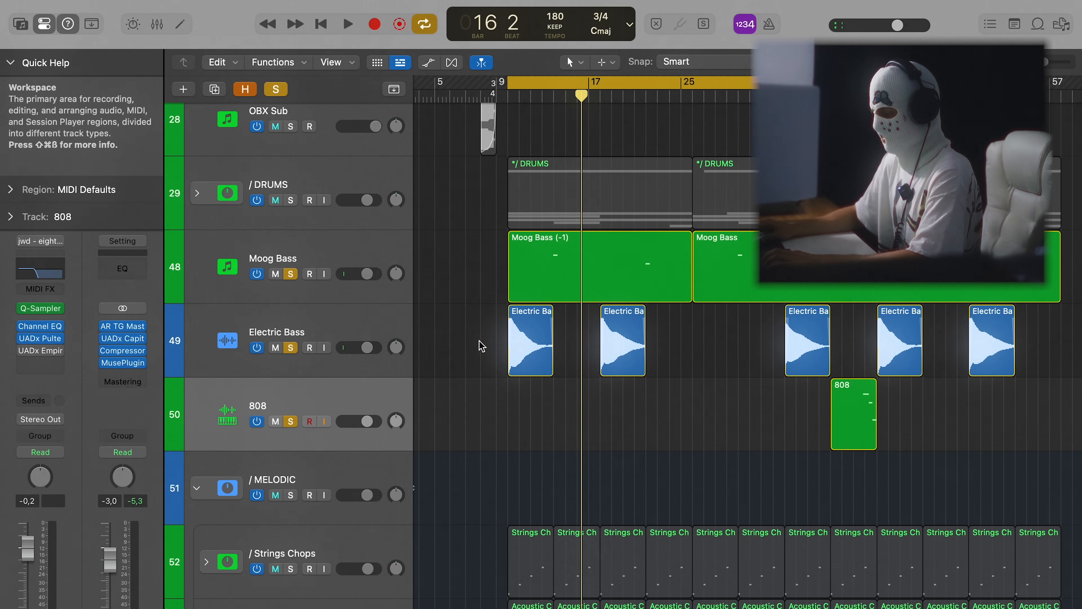
left_click(346, 331)
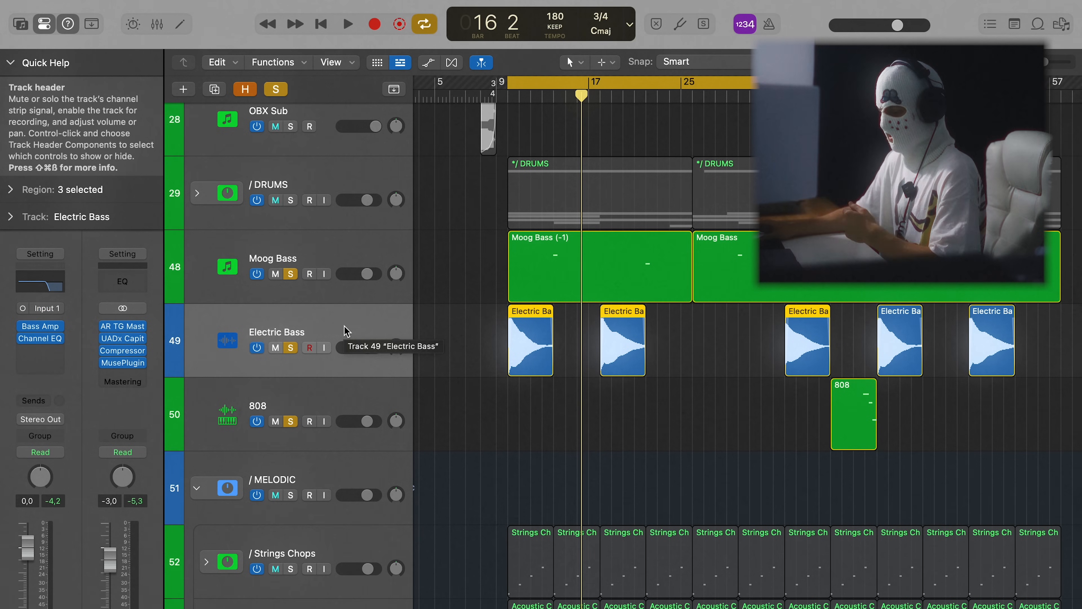
double_click(230, 343)
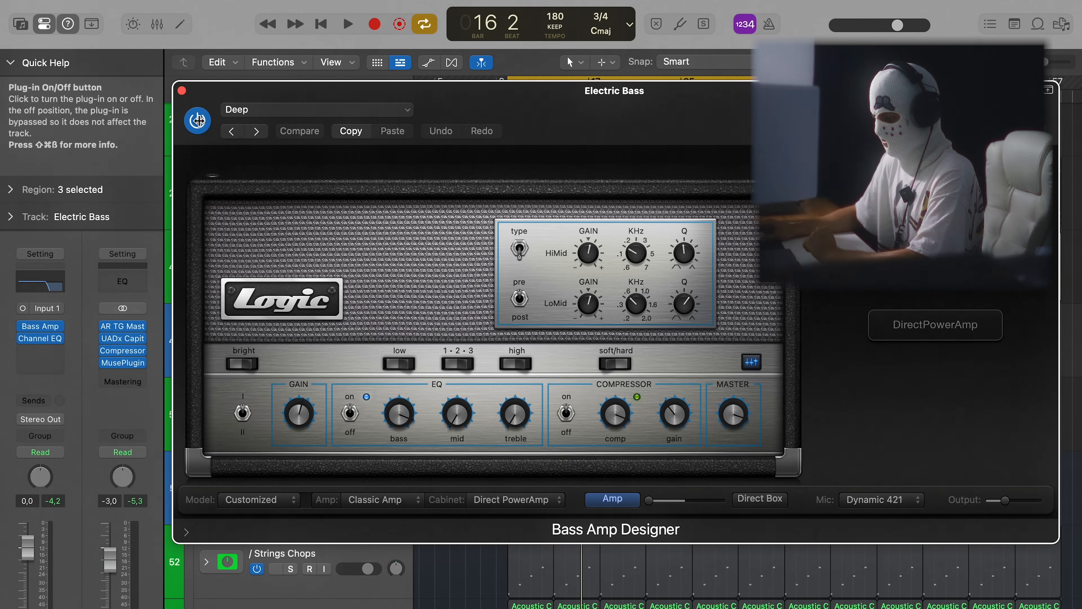
left_click(185, 90)
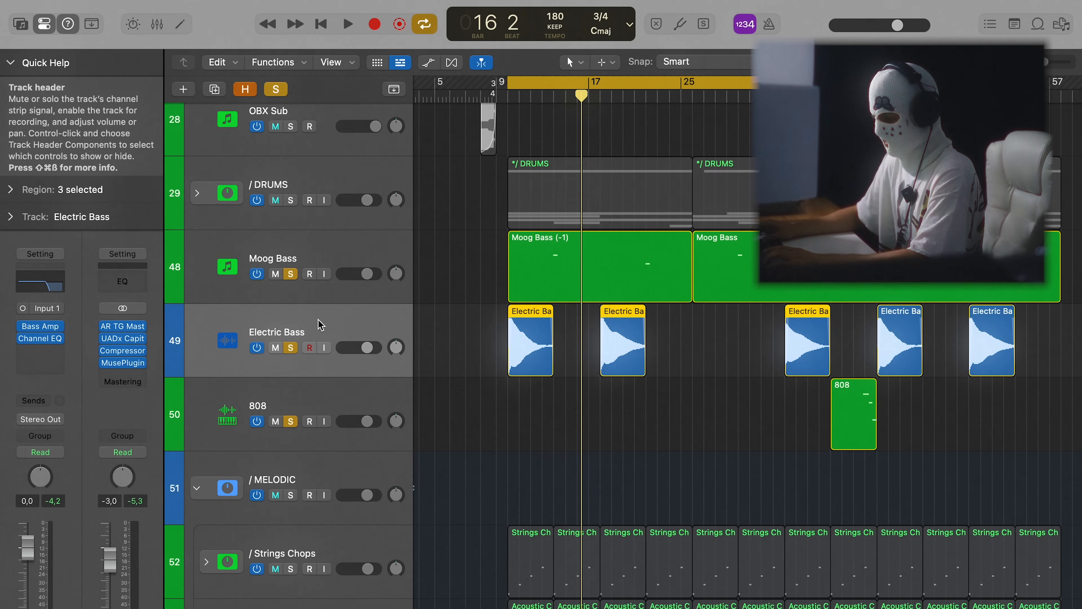
Step: Briefly play the soloed bass tracks and view the UADx Moog Minimoog settings and preset list on the Moog Bass track
key("space")
key("space")
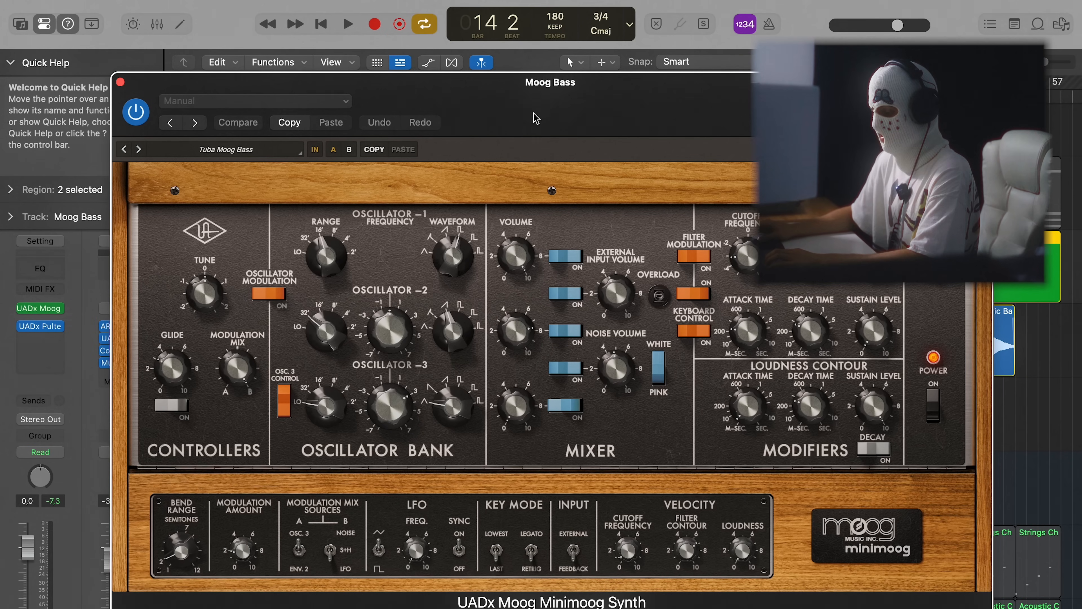
left_click_drag(536, 118, 533, 98)
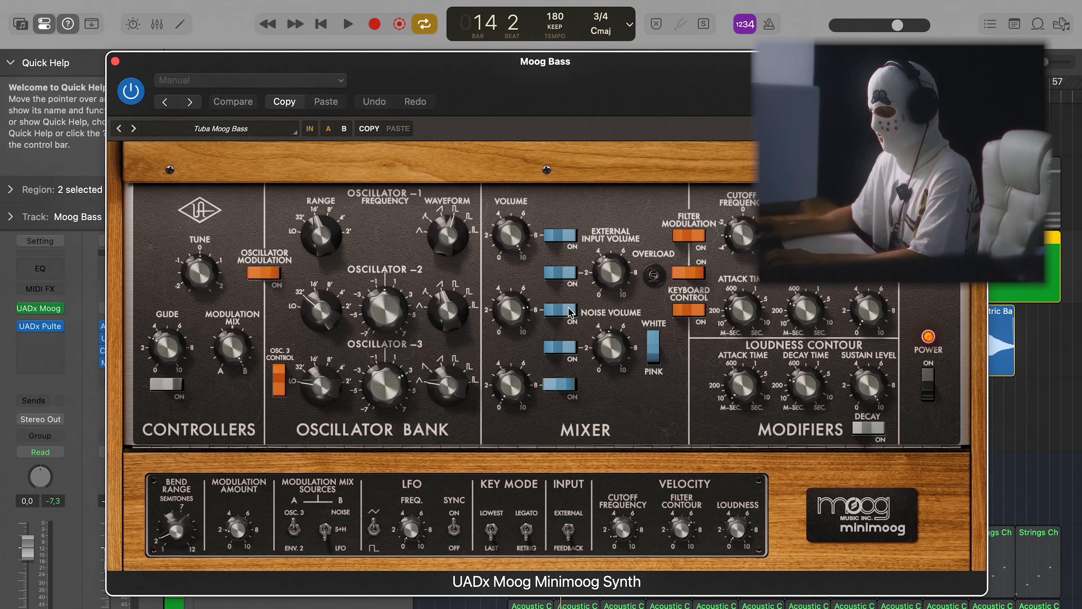
left_click(117, 63)
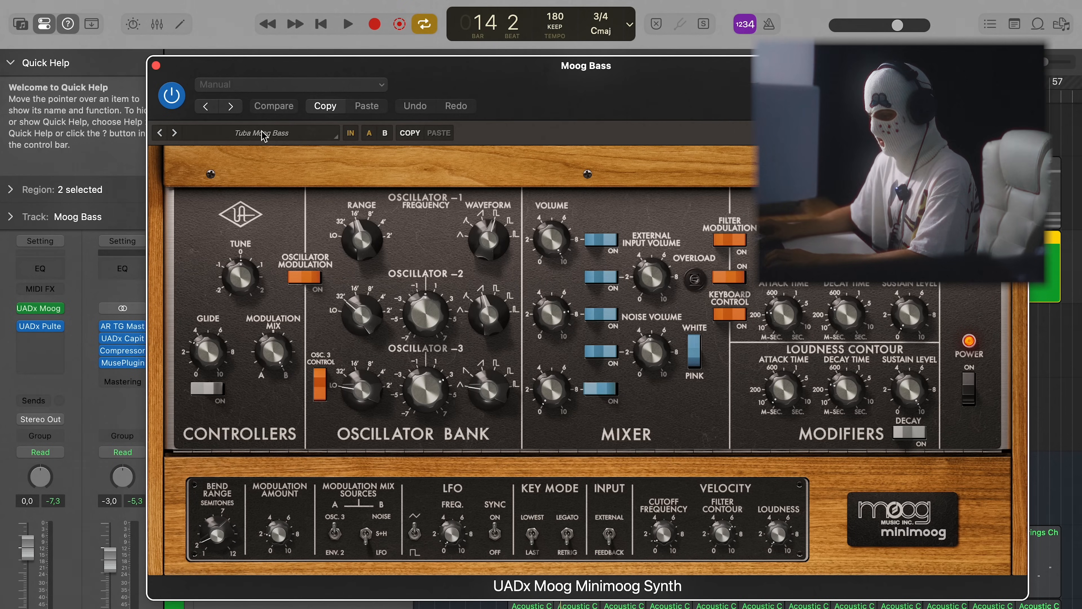
left_click(264, 134)
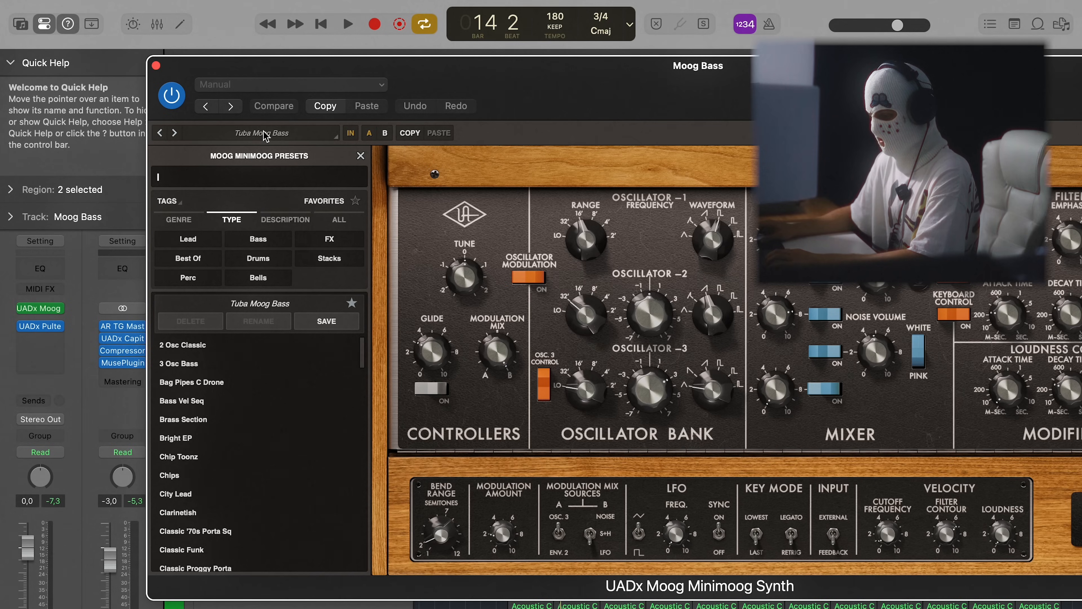
left_click(156, 65)
Step: Examine the Moog Bass note in the Piano Roll and the track's UADx Pultec EQP-1A EQ
key("p")
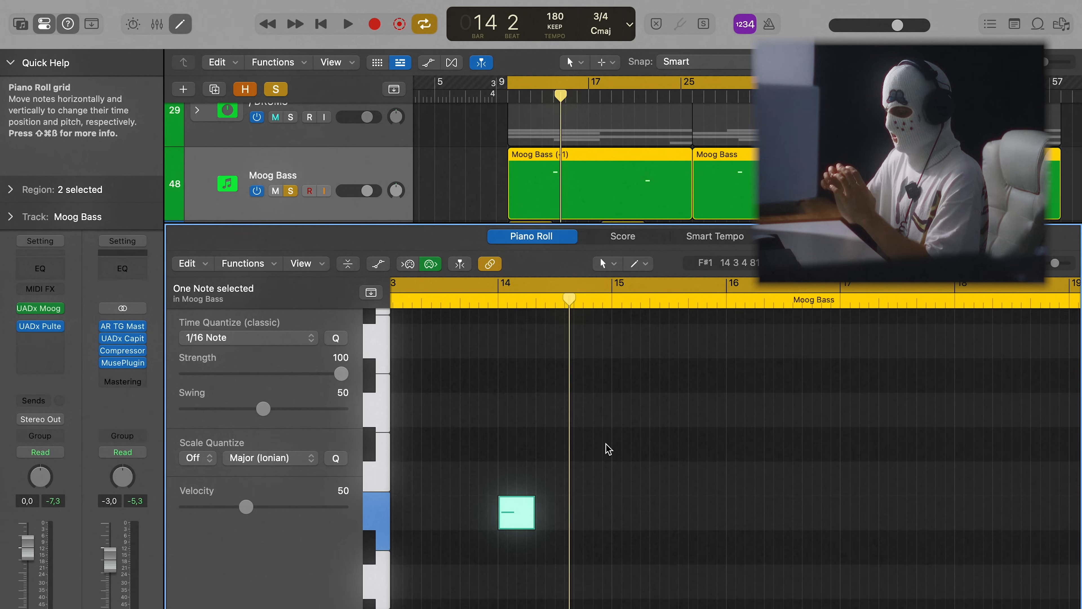
left_click(522, 516)
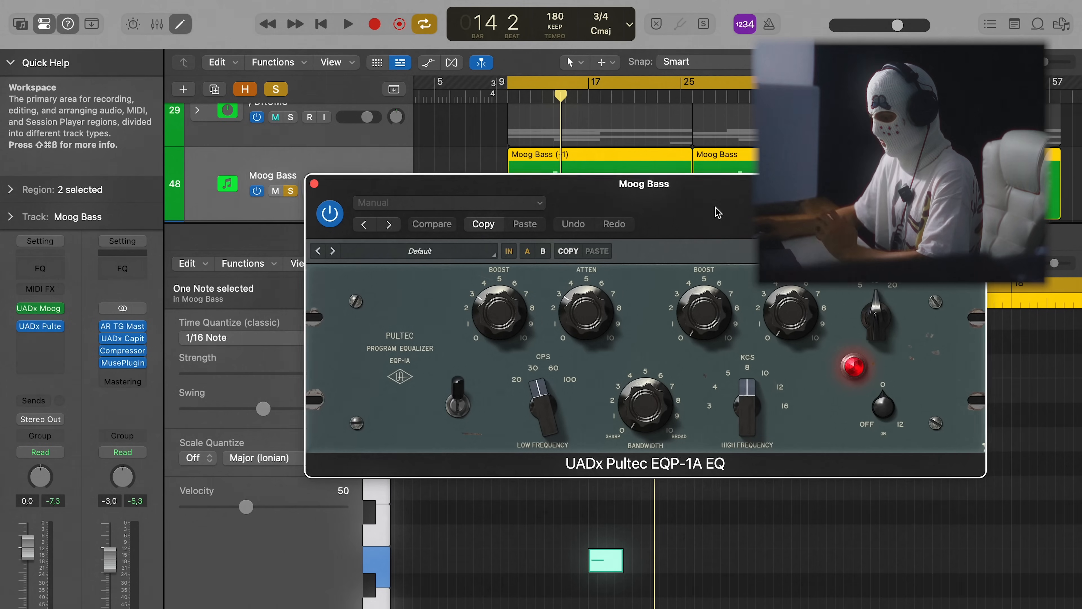
left_click_drag(718, 213, 685, 212)
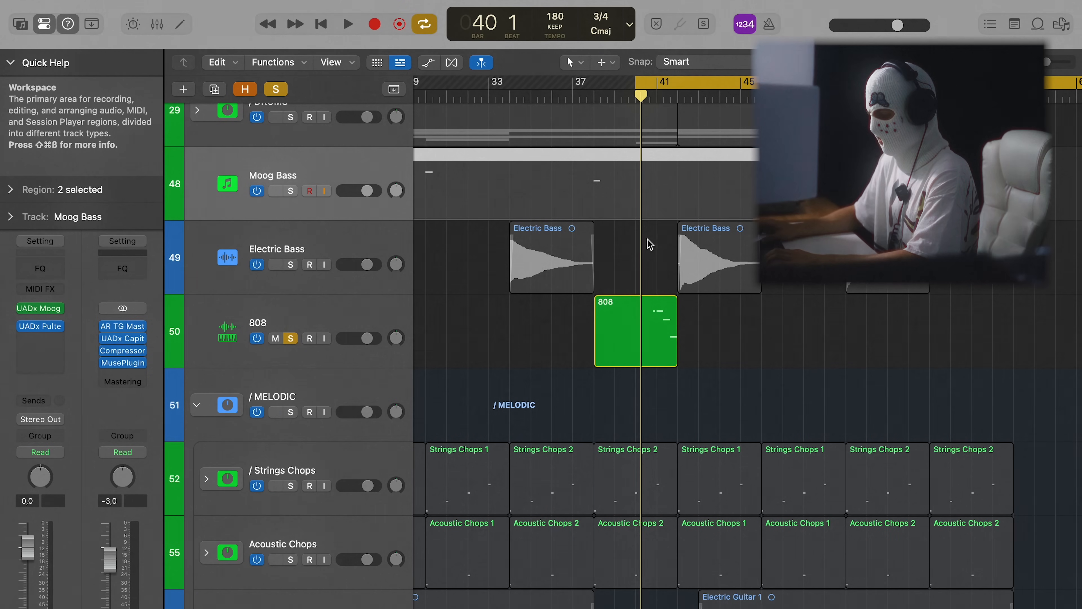
Step: Select the 808 track and audition its region in solo
left_click(358, 319)
scroll(684, 282, "up", 3)
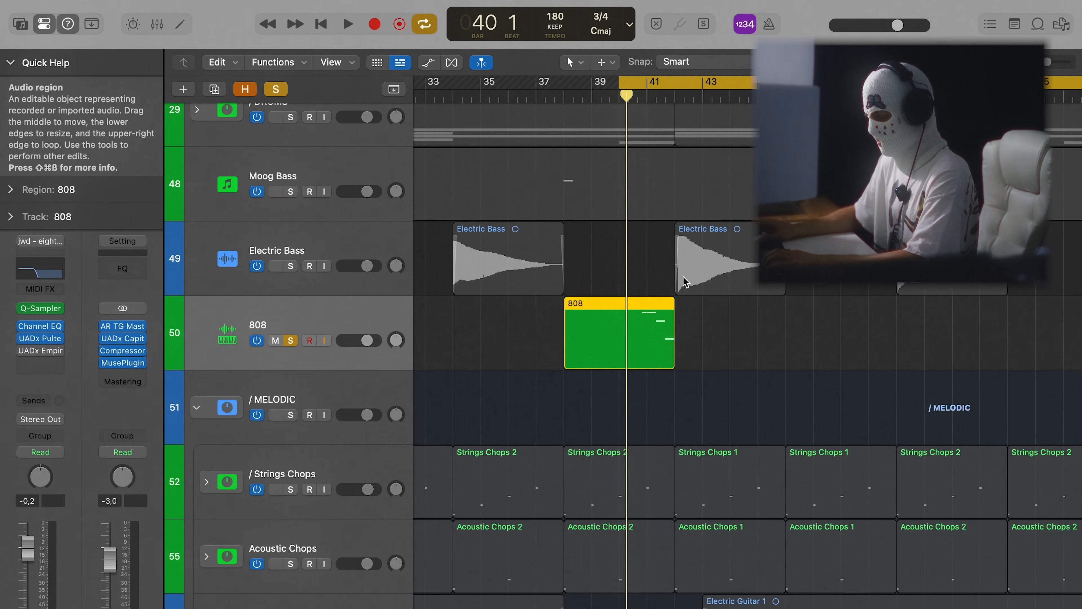
scroll(691, 276, "up", 2)
scroll(691, 275, "right", 4)
key("space")
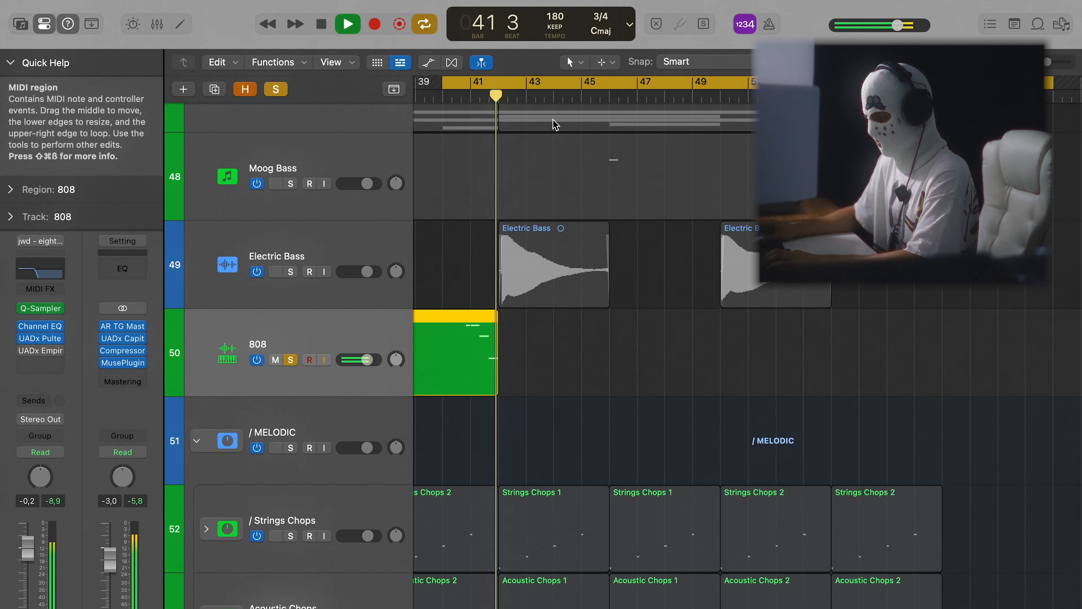
Step: Turn off cycle mode and the 808 track's solo, and audition the 808 region with the full mix
key("c")
key("space")
left_click(290, 360)
key("space")
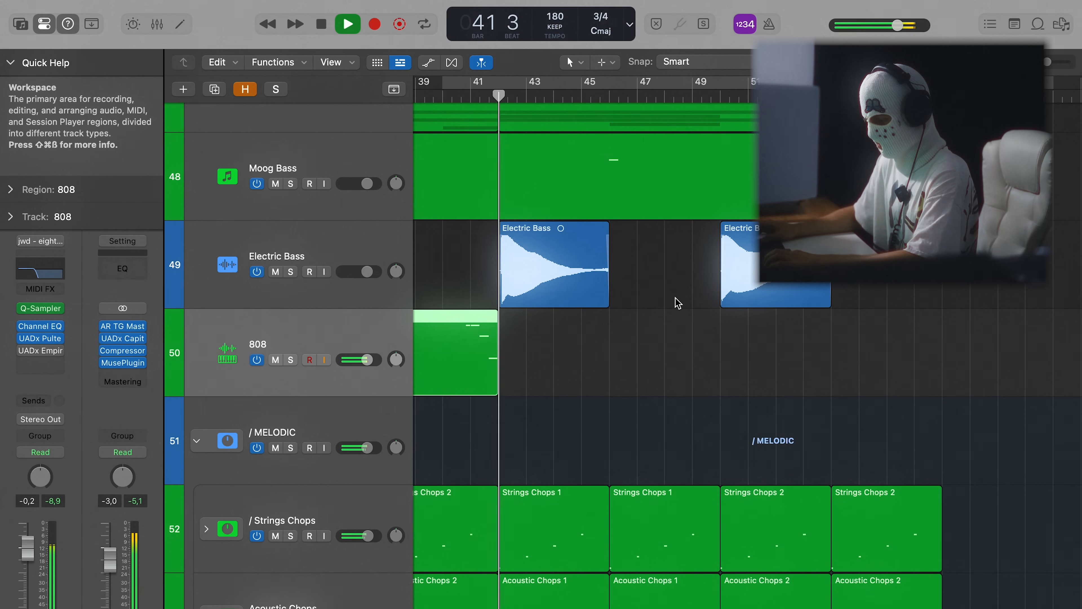
scroll(527, 312, "left", 4)
key("super+Right")
key("super+Down")
scroll(529, 312, "down", 1)
key("space")
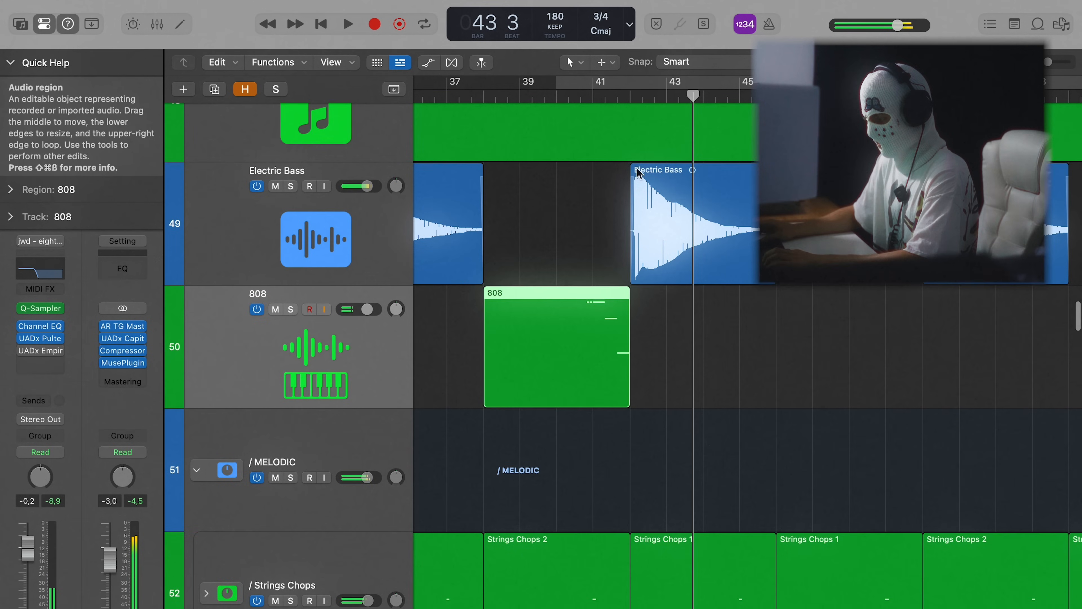
key("super+Up")
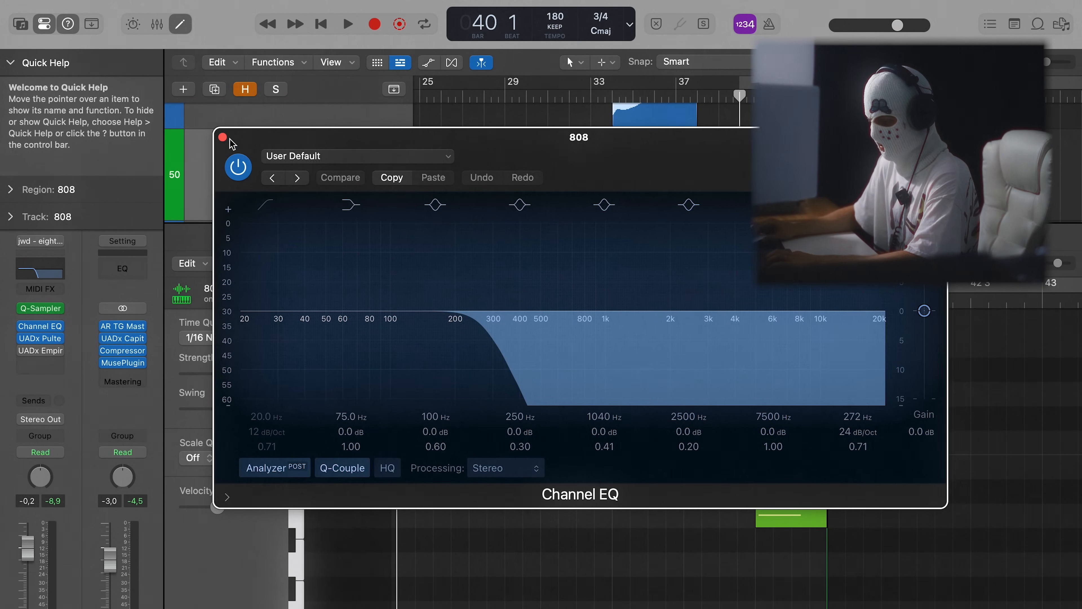
Step: Close the 808 track's Channel EQ, inspect its UADx Pultec EQ, and show the 808 region's notes in the Piano Roll
left_click(224, 138)
left_click(45, 341)
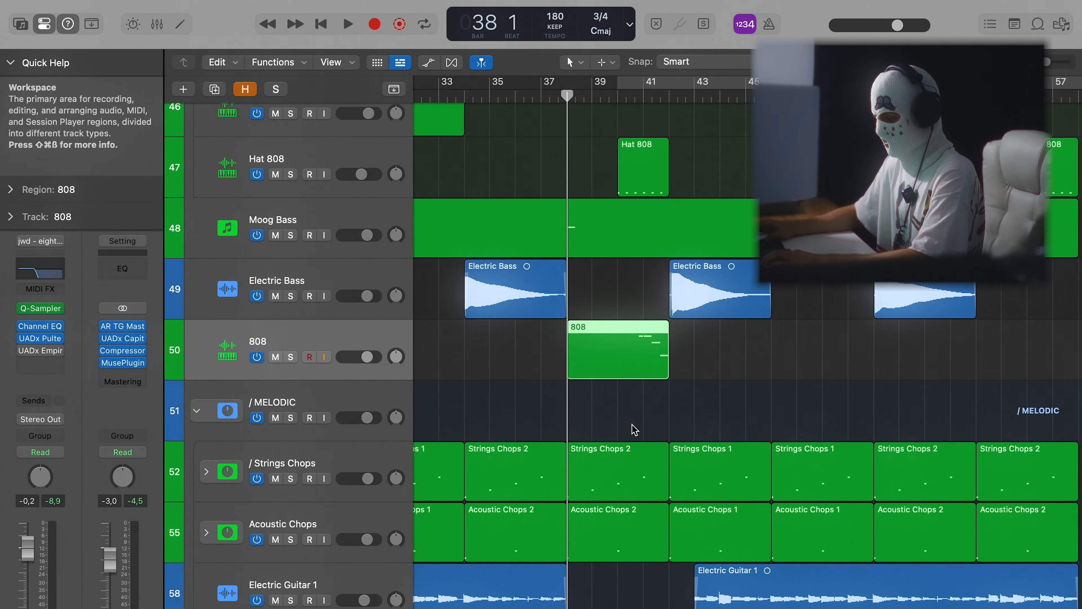
double_click(628, 364)
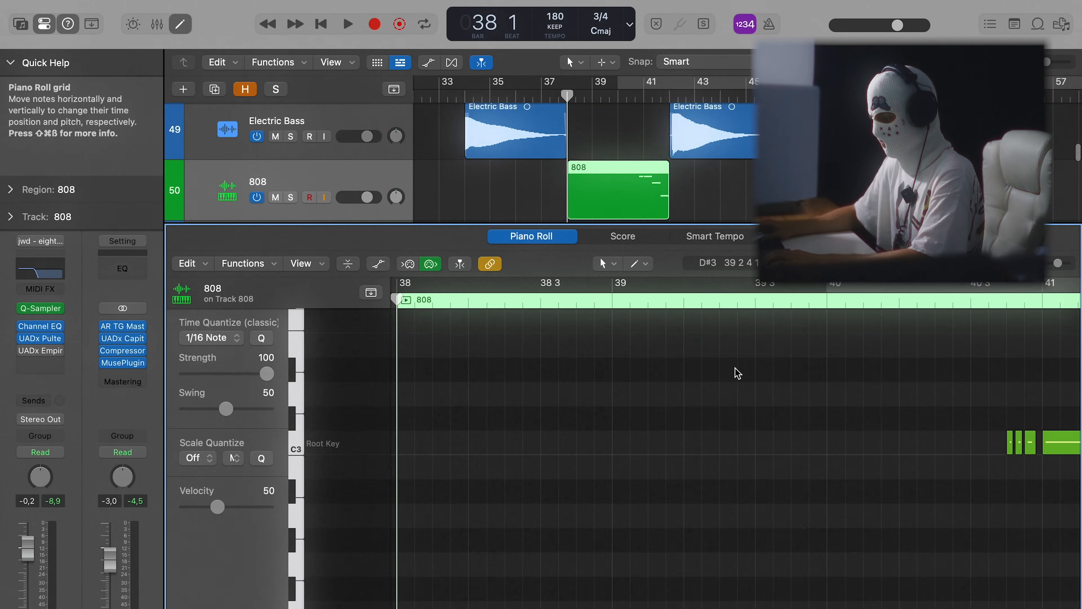
Step: Play the soloed /MELODIC stack and review its tracks from the string chops down to the choir during playback
key("space")
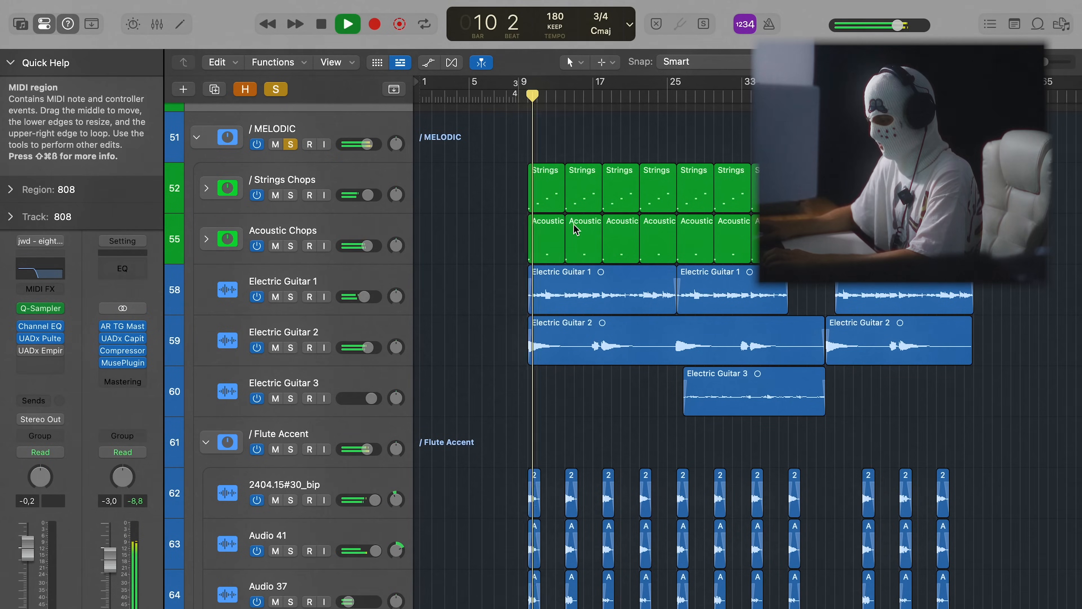
key("super+Right")
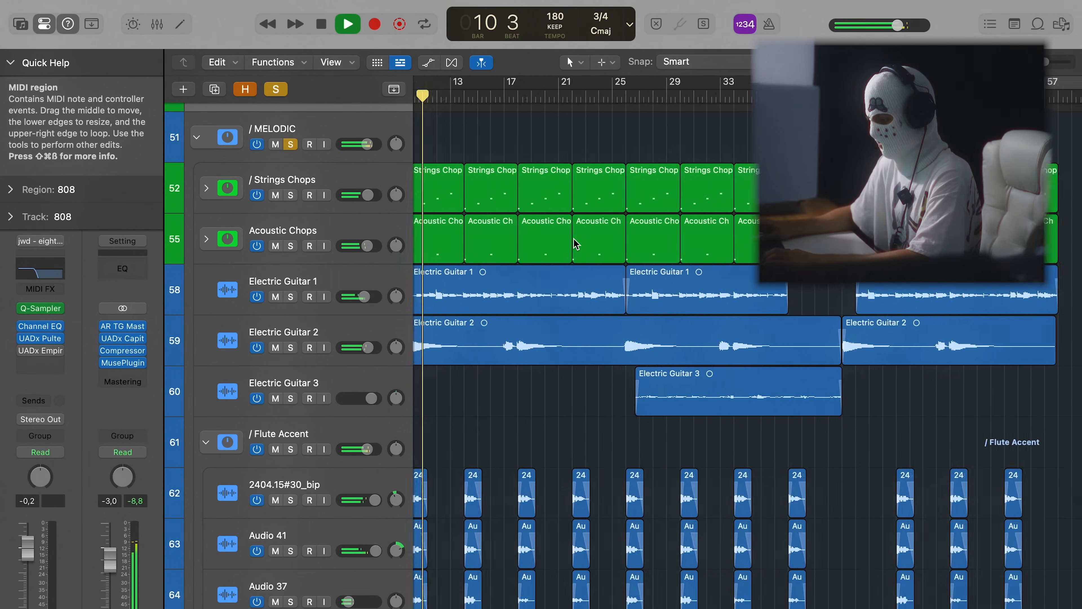
scroll(574, 238, "left", 5)
scroll(574, 243, "right", 4)
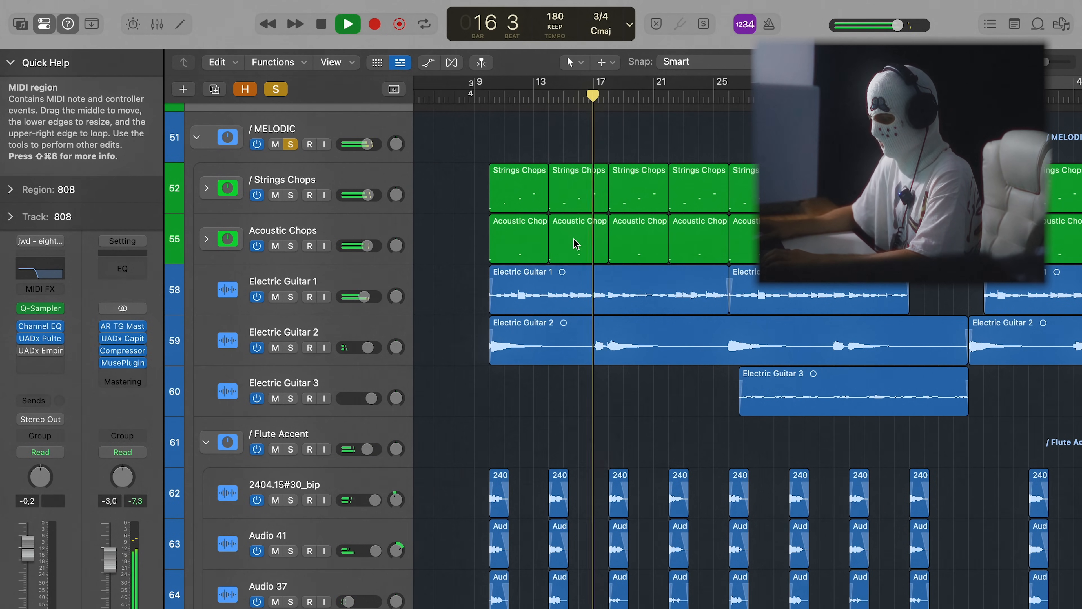
scroll(576, 244, "down", 4)
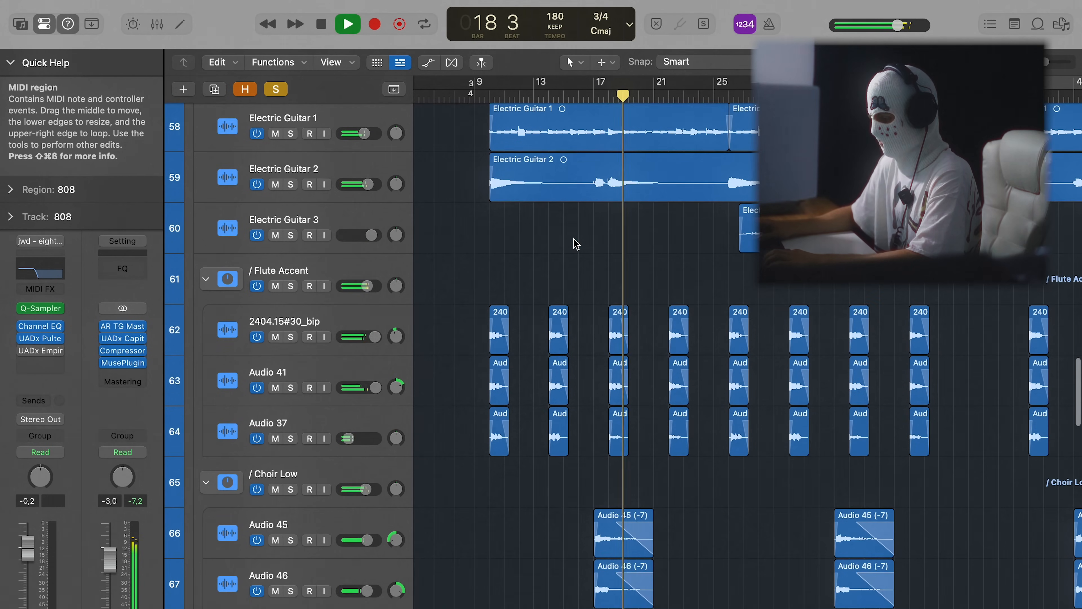
scroll(576, 244, "up", 10)
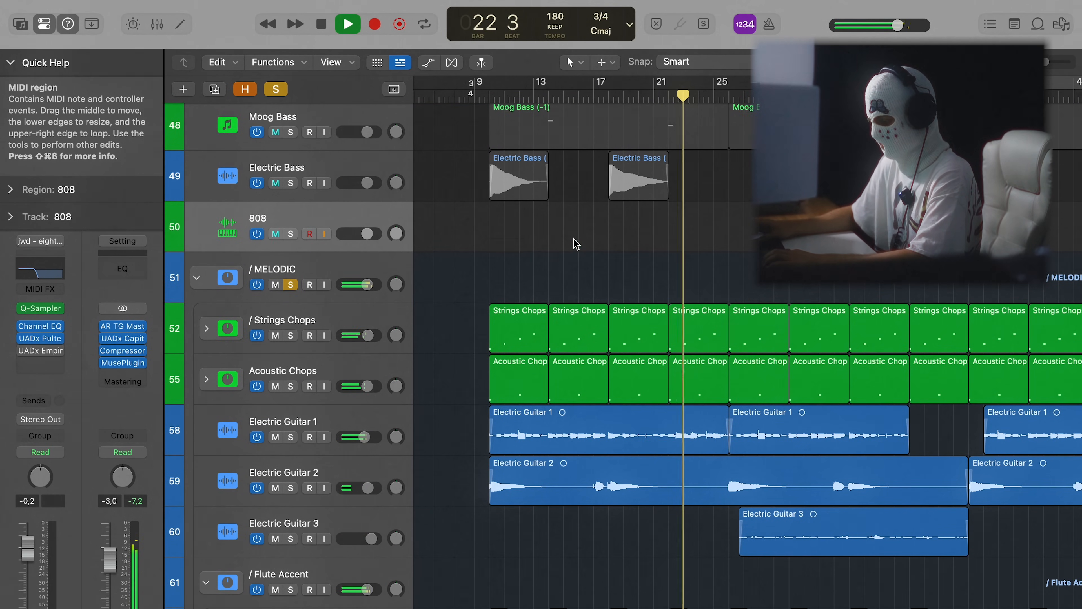
scroll(576, 244, "down", 2)
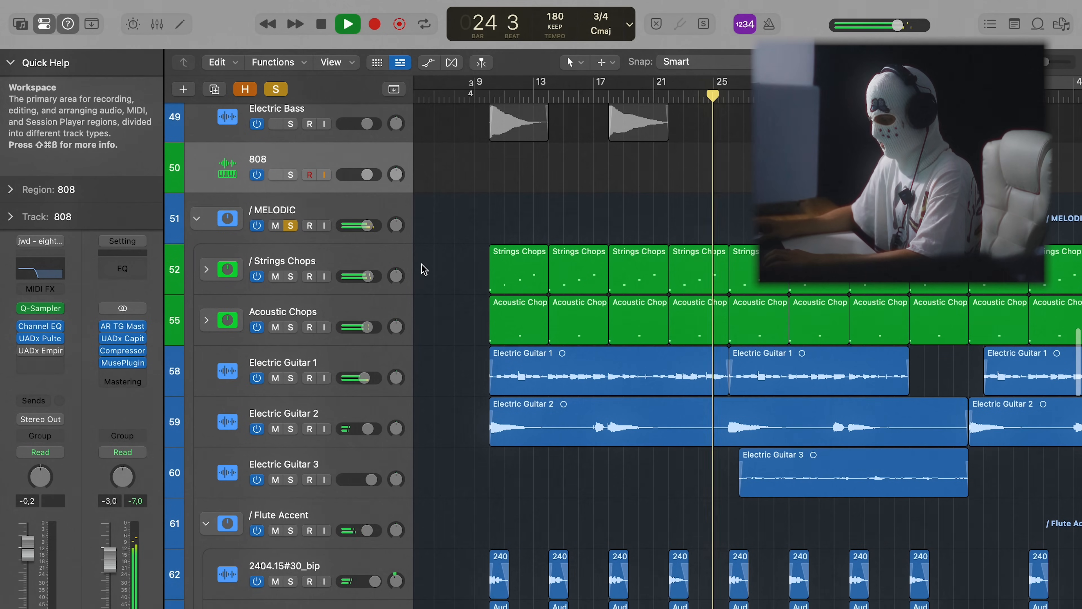
Step: Expand the /Strings Chops stack to show its individual tracks and stop playback
left_click(207, 269)
key("space")
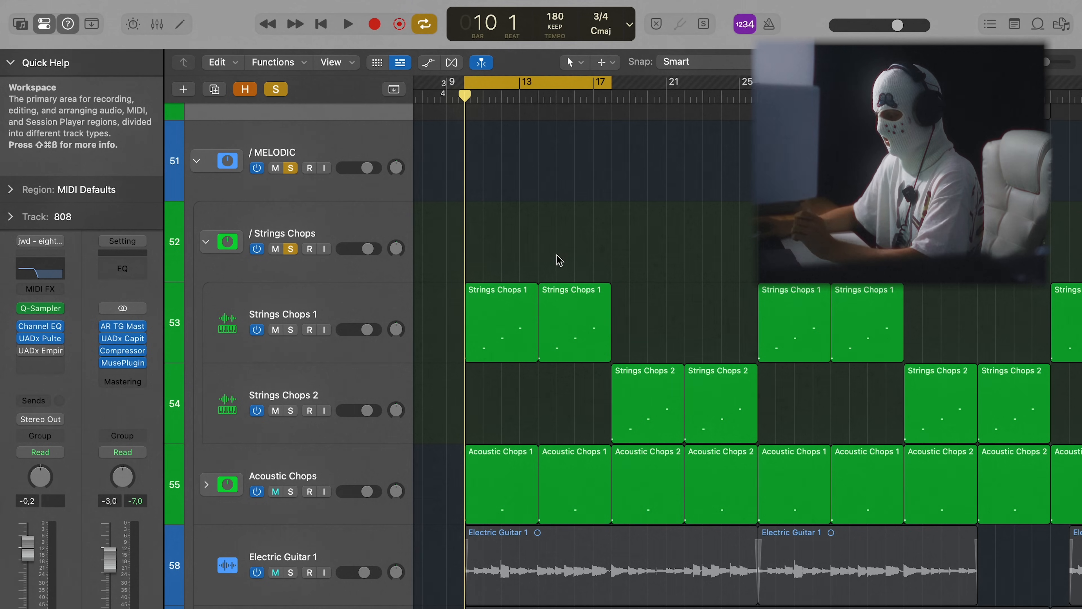
Step: Select the Strings Chops 1 track, inspect its sliced sample in Q-Sampler, and audition its soloed regions
left_click(401, 302)
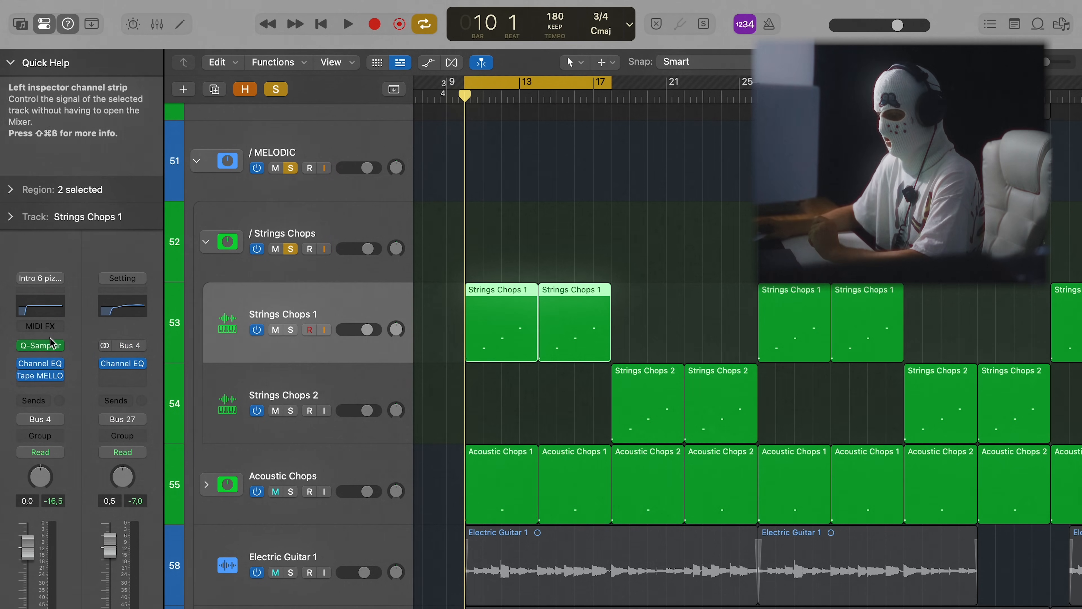
left_click(41, 345)
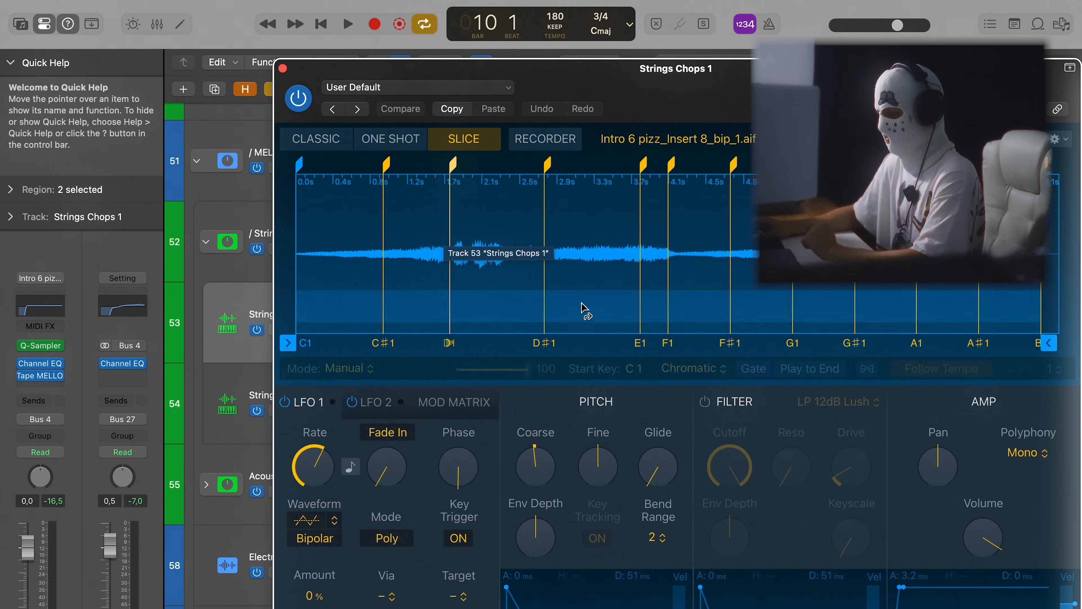
left_click(282, 69)
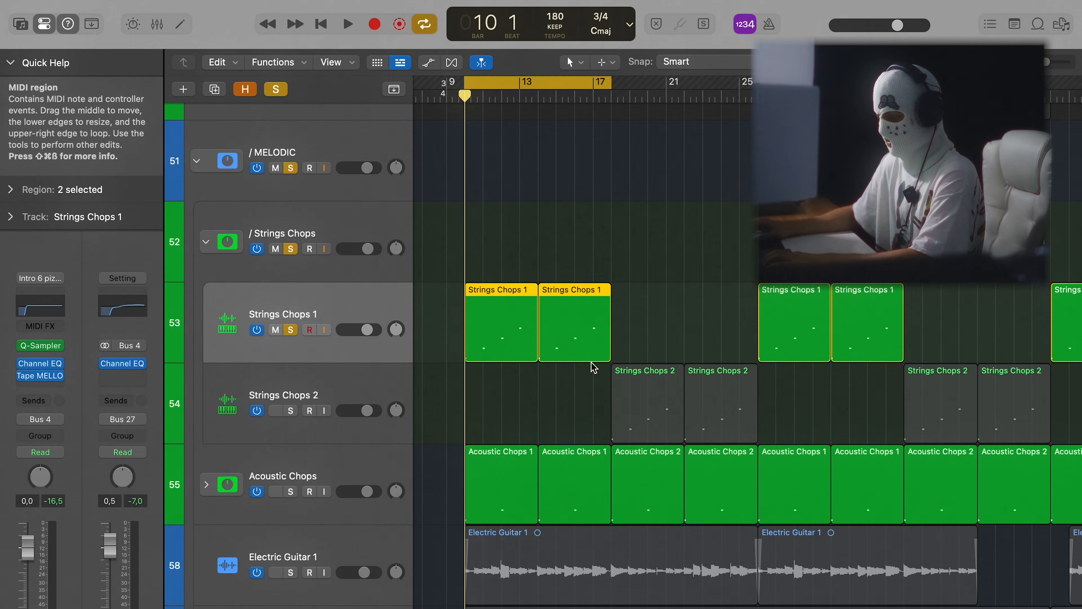
key("space")
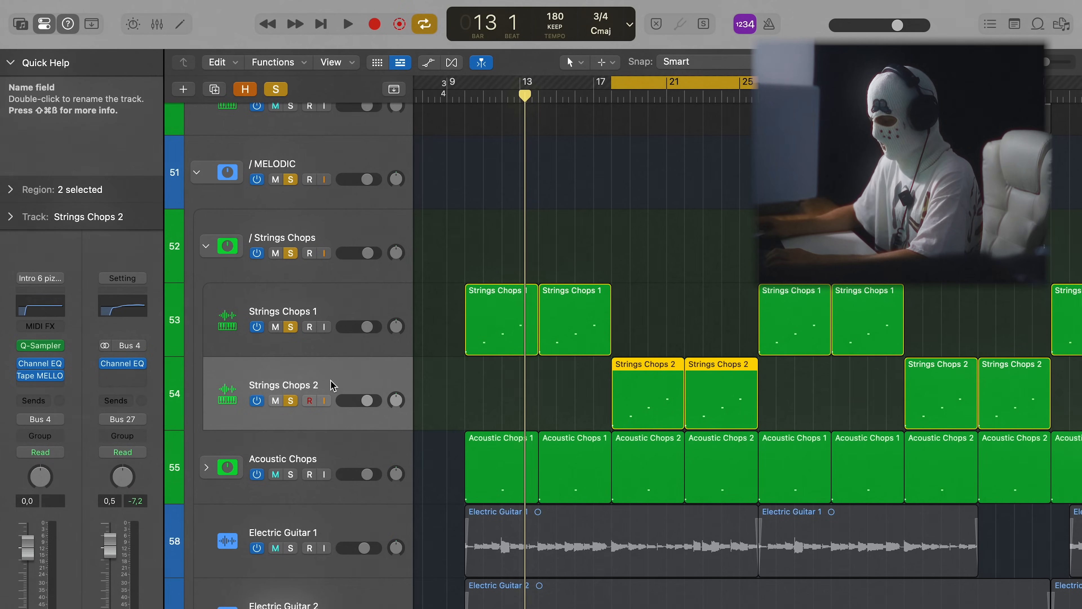
Step: Inspect the Strings Chops 2 track's Q-Sampler, audition its regions, and extend the cycle range back to bar 10
left_click(42, 347)
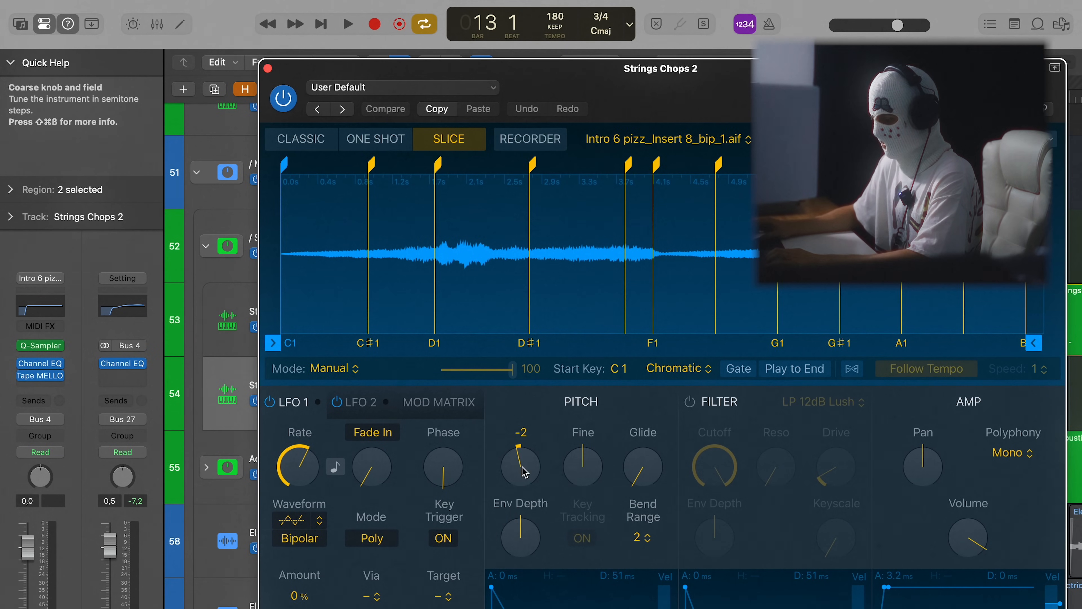
left_click(268, 69)
key("space")
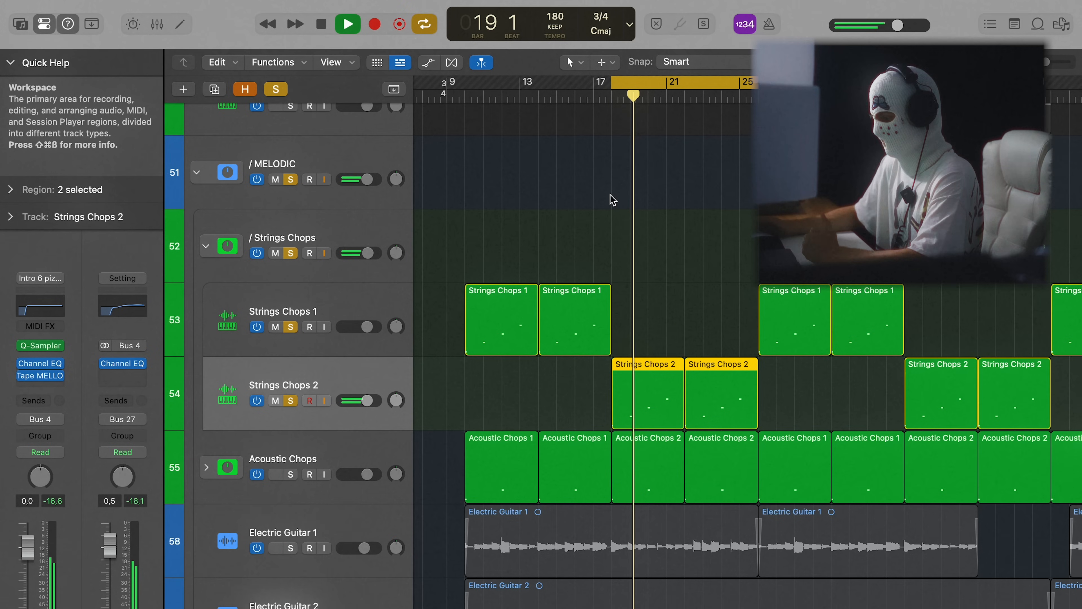
left_click_drag(613, 91, 471, 92)
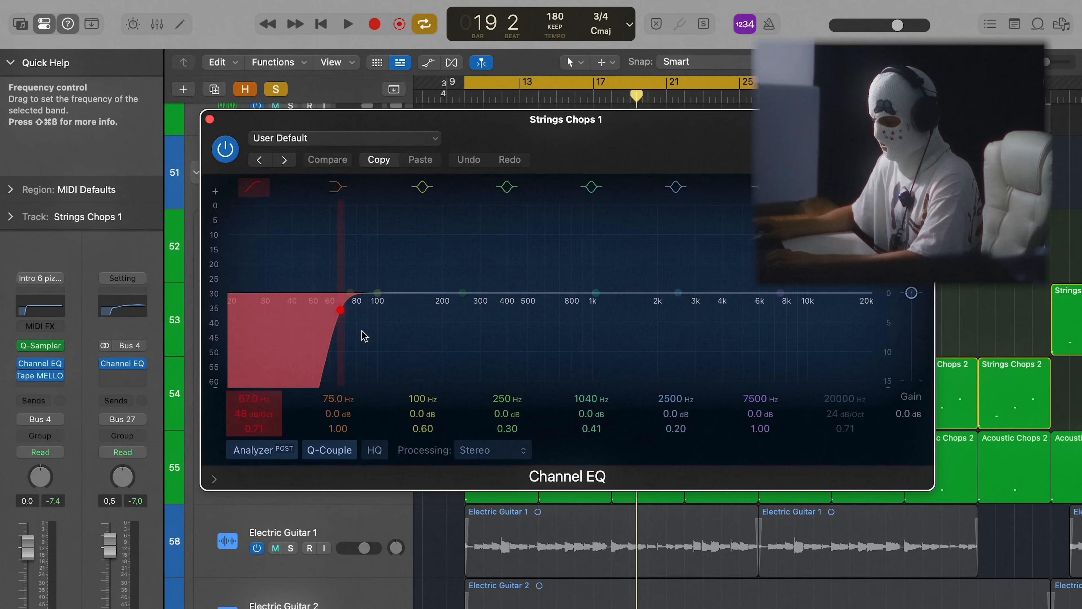
Step: Inspect the Strings Chops 1 track's Channel EQ low cut and its Tape MELLO-FI effect, closing each plug-in
left_click_drag(522, 117, 611, 117)
left_click(411, 334)
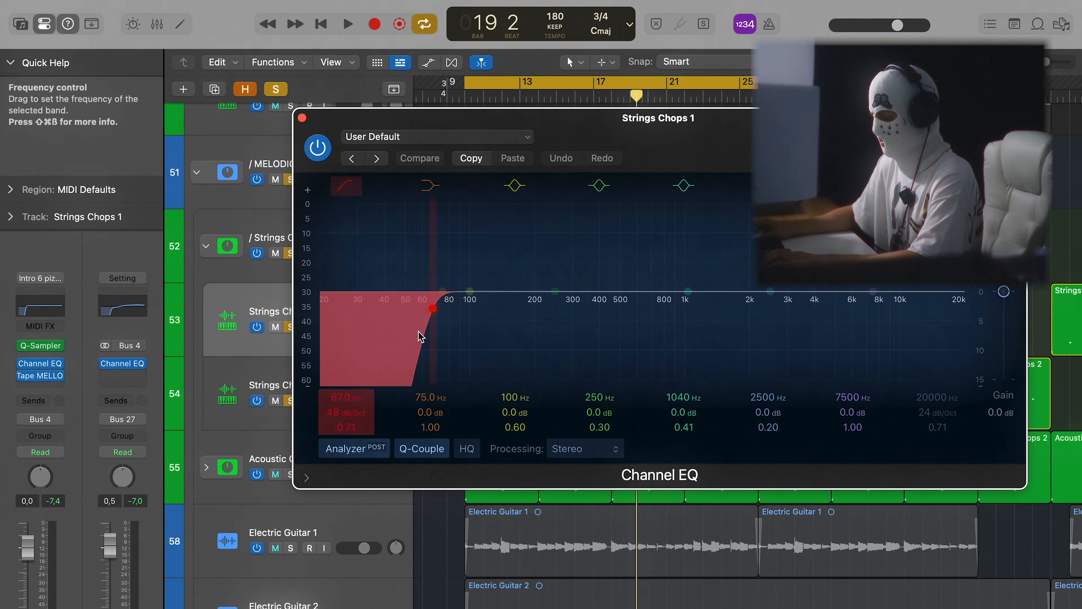
left_click(302, 118)
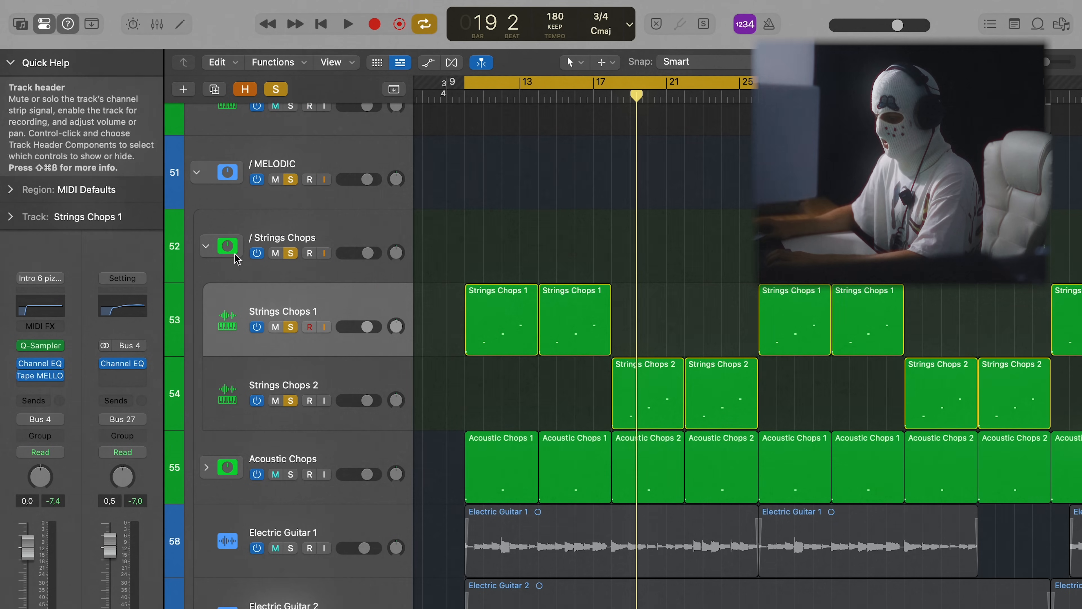
left_click(39, 377)
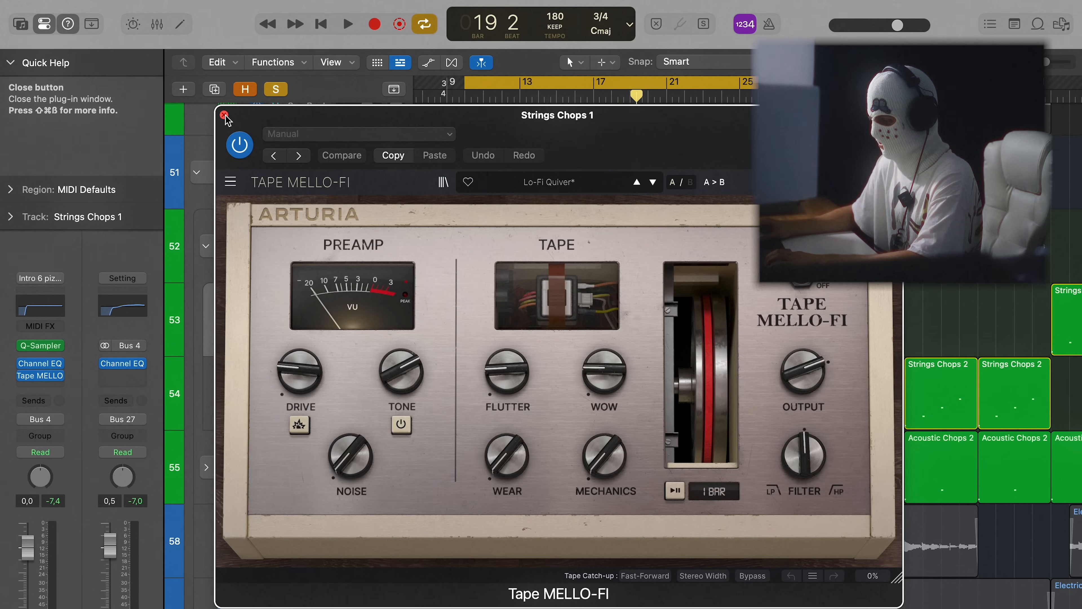
left_click(224, 115)
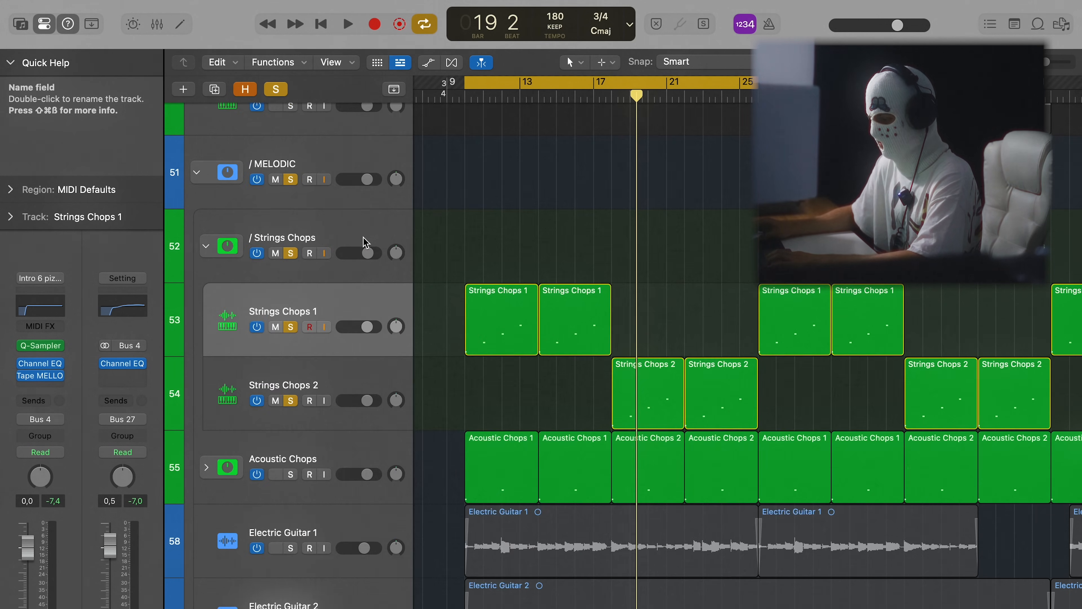
Step: Inspect the Channel EQ curve on the /Strings Chops stack and close it
left_click(362, 242)
left_click(44, 368)
left_click_drag(701, 207, 542, 140)
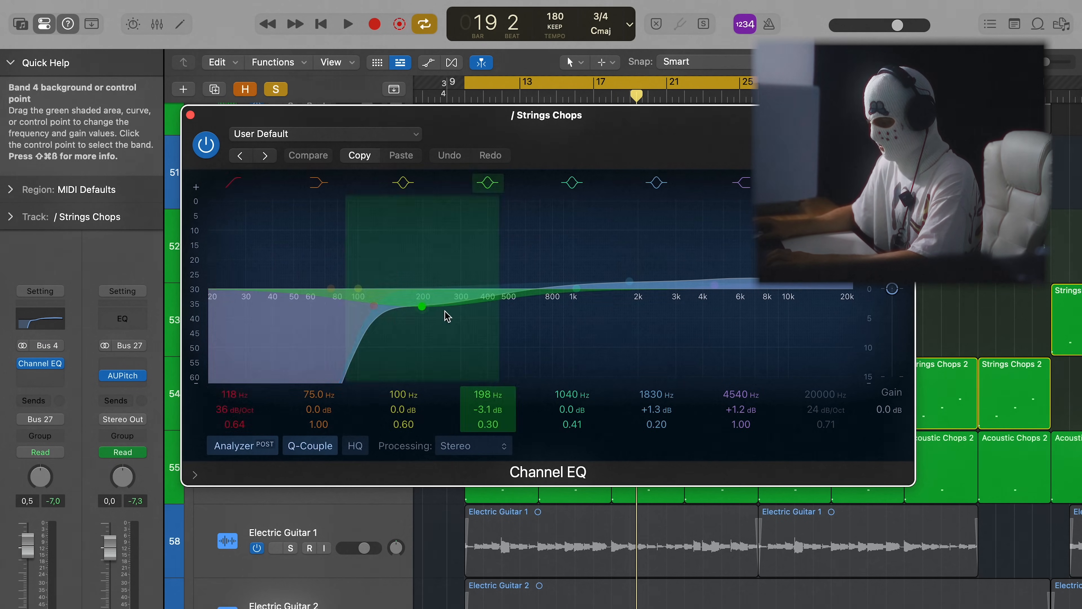
key("super+w")
Step: Audition the Acoustic Chops stack and inspect the Q-Sampler and Dirty Tape plug-ins on Acoustic Chops 1
scroll(536, 316, "down", 2)
key("space")
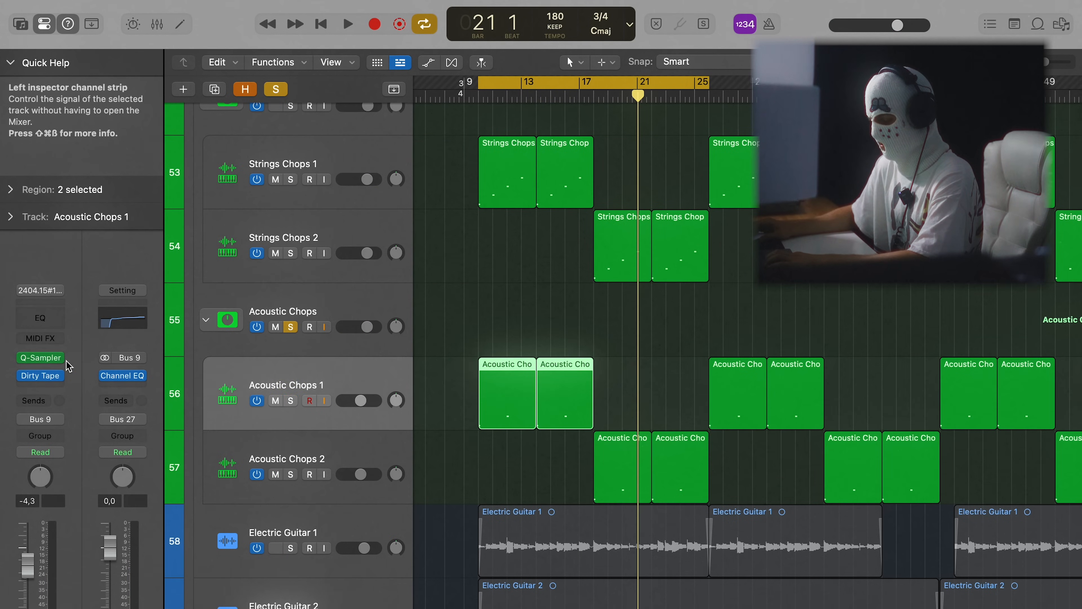
left_click(51, 362)
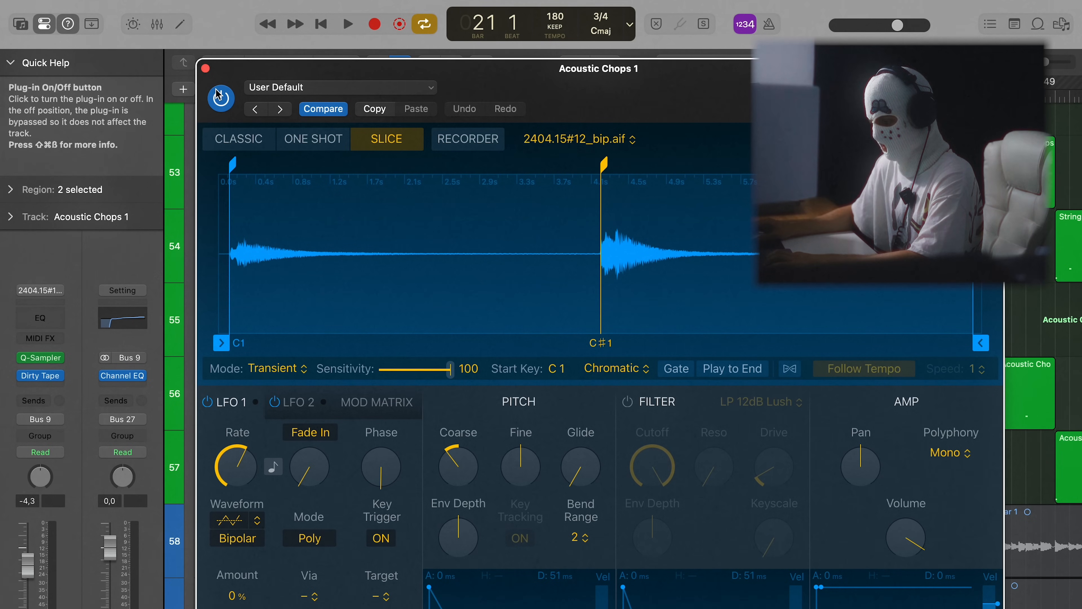
left_click(205, 68)
left_click(40, 375)
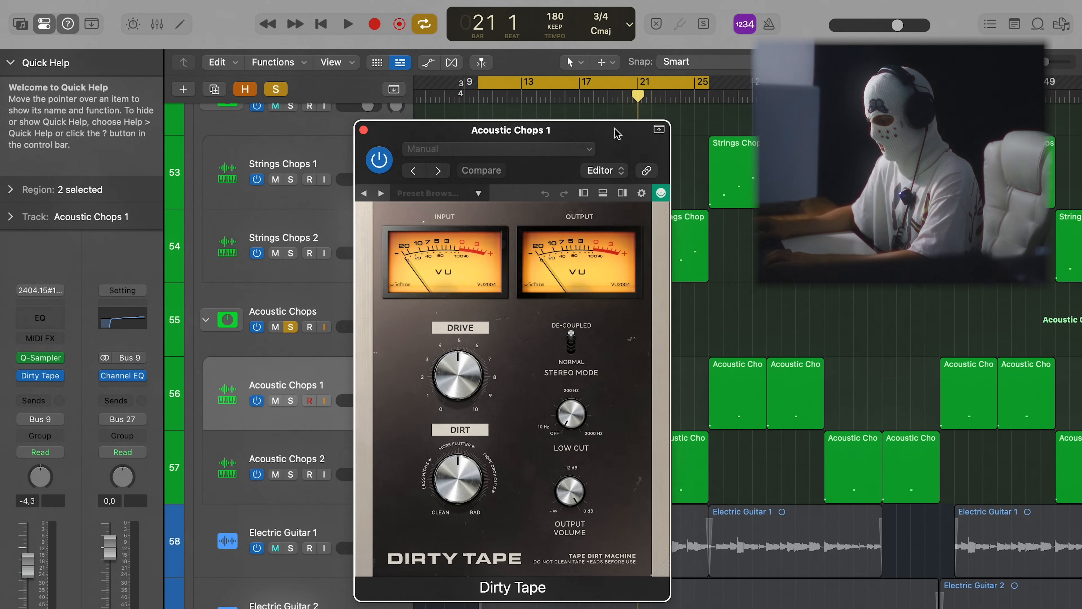
key("super+w")
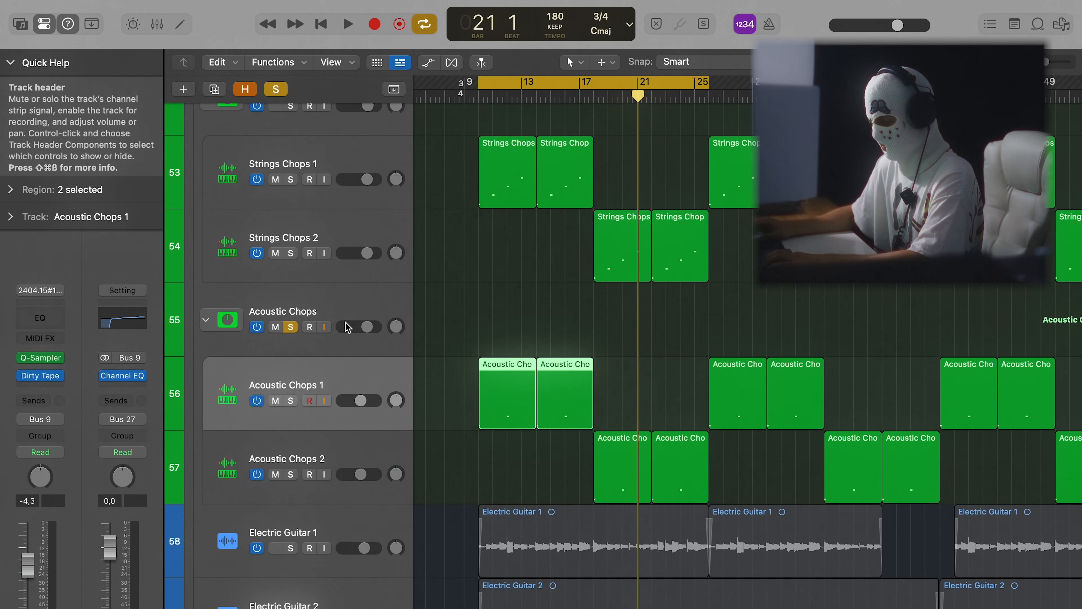
Step: Play the soloed Acoustic Chops stack in the cycle and stop playback
key("space")
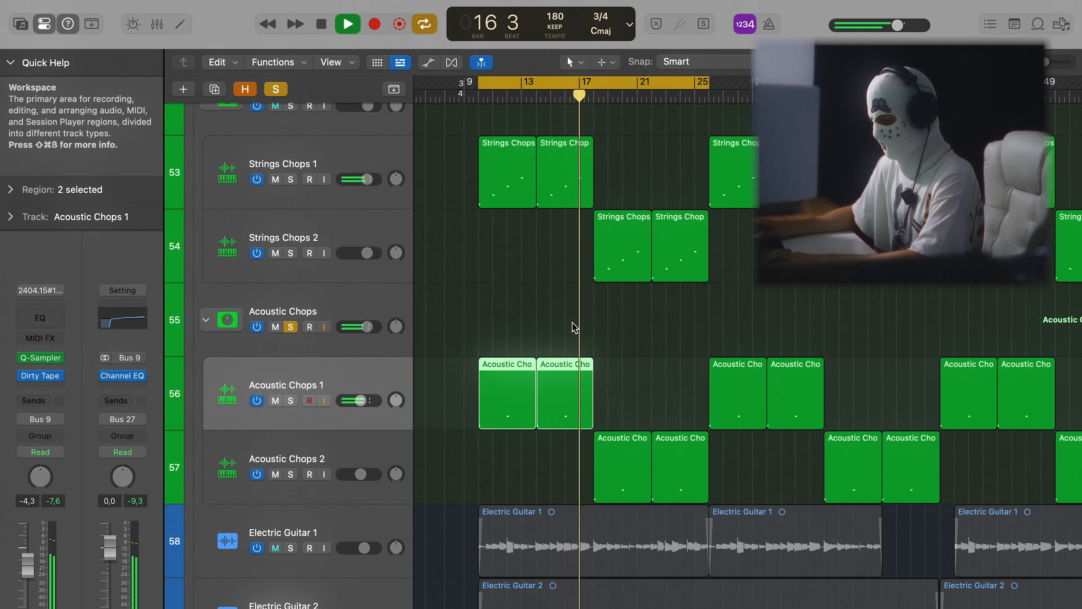
key("space")
left_click(49, 378)
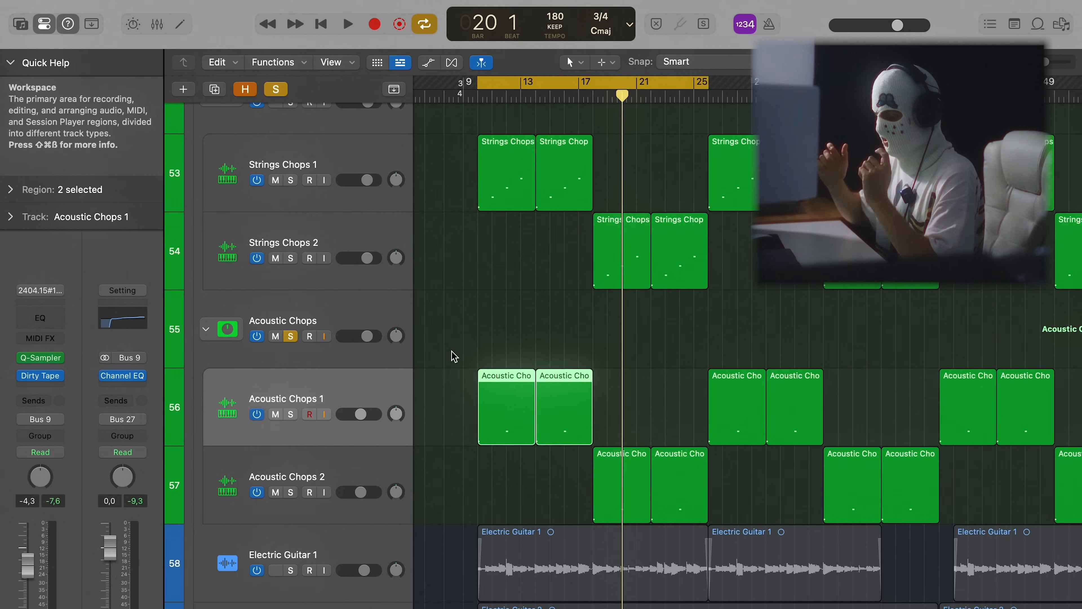
Step: Solo the /Strings Chops stack alongside Acoustic Chops and audition both together
scroll(452, 357, "up", 2)
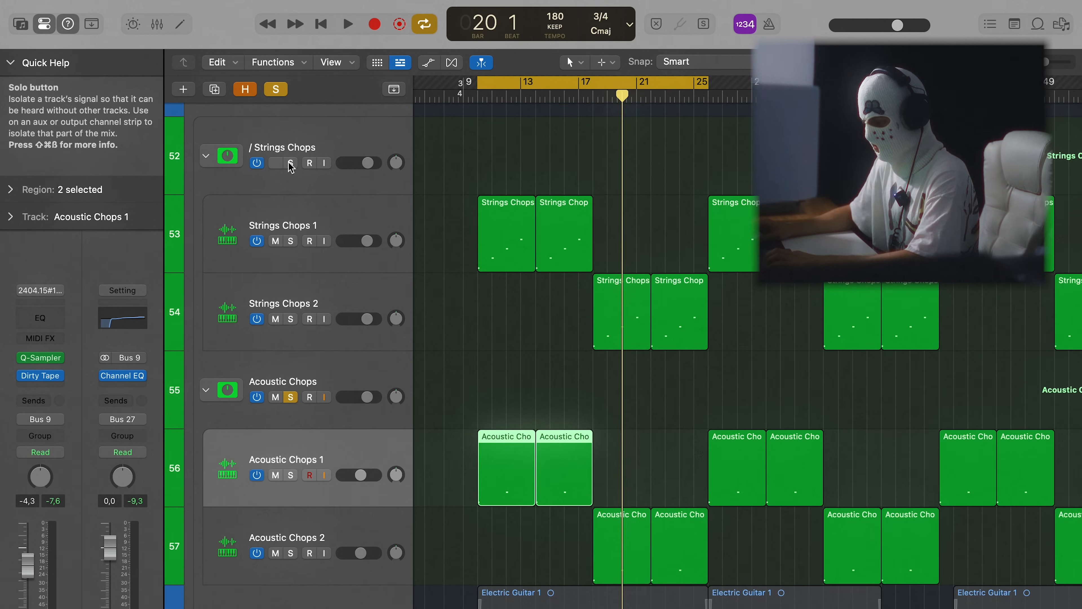
key("super+Down")
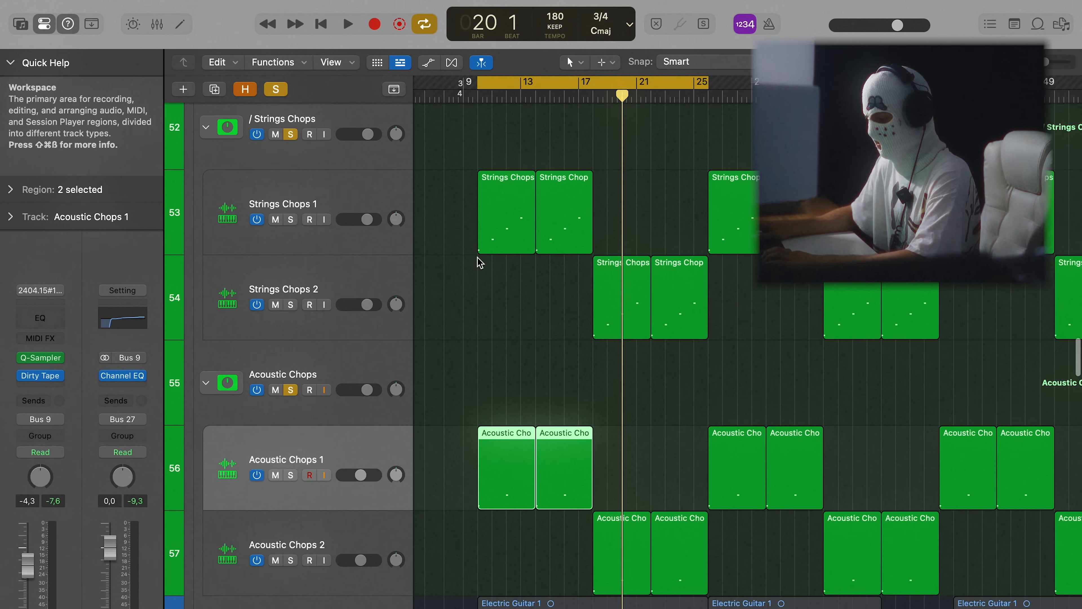
key("space")
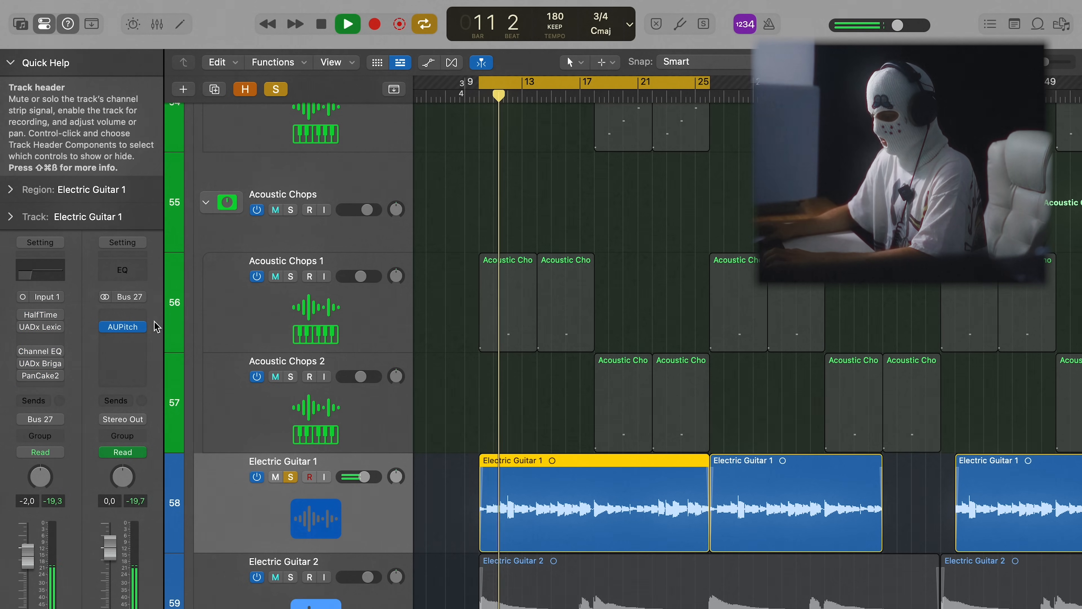
Step: Enable HalfTime on the soloed Electric Guitar 1 track, inspect its settings, and play the guitar through it
key("space")
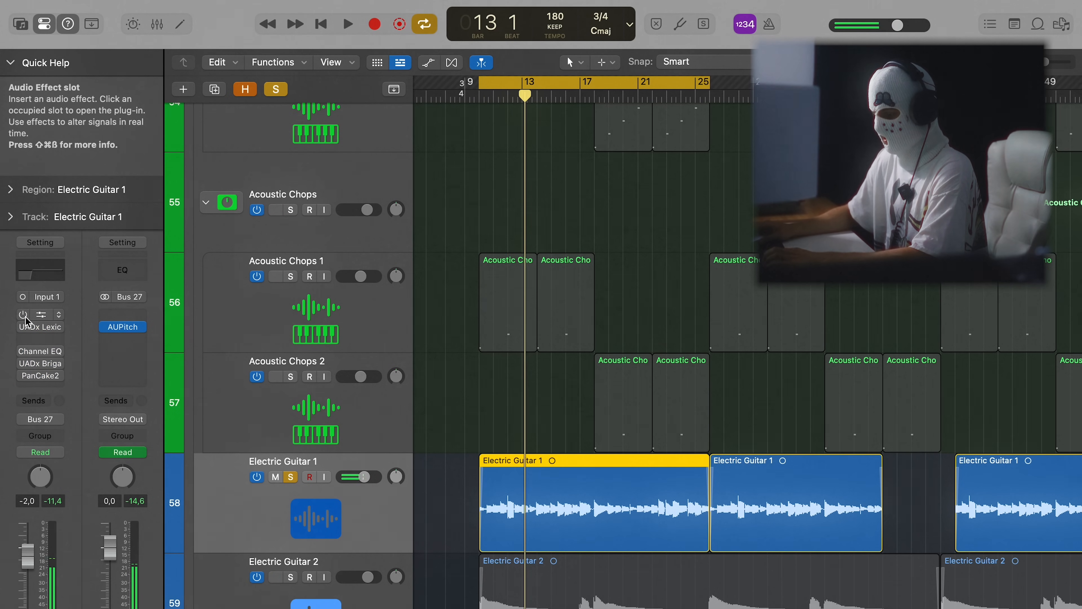
left_click(47, 316)
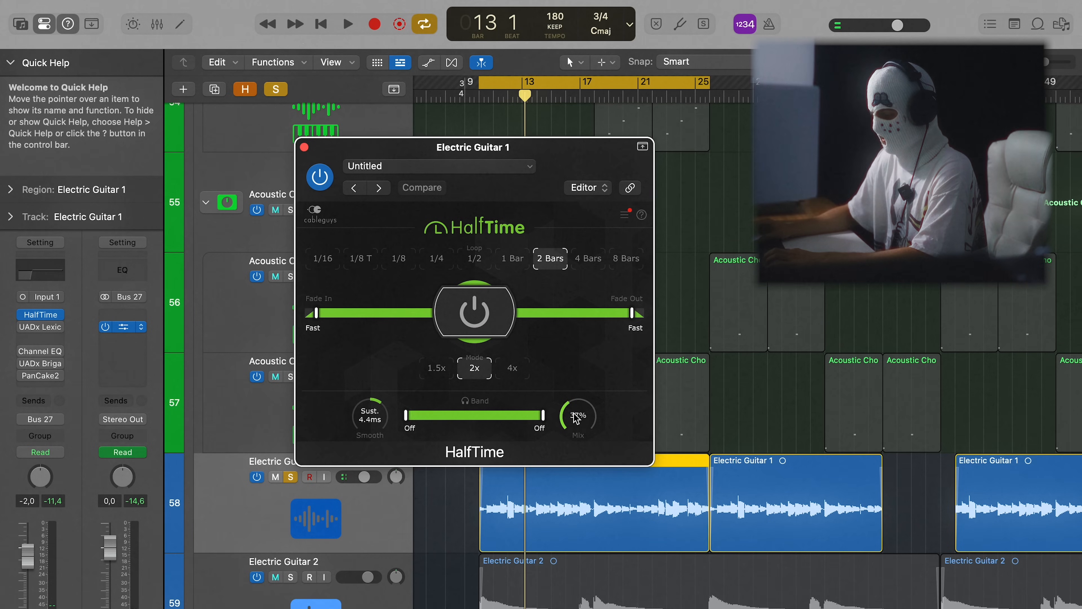
left_click_drag(486, 223, 611, 216)
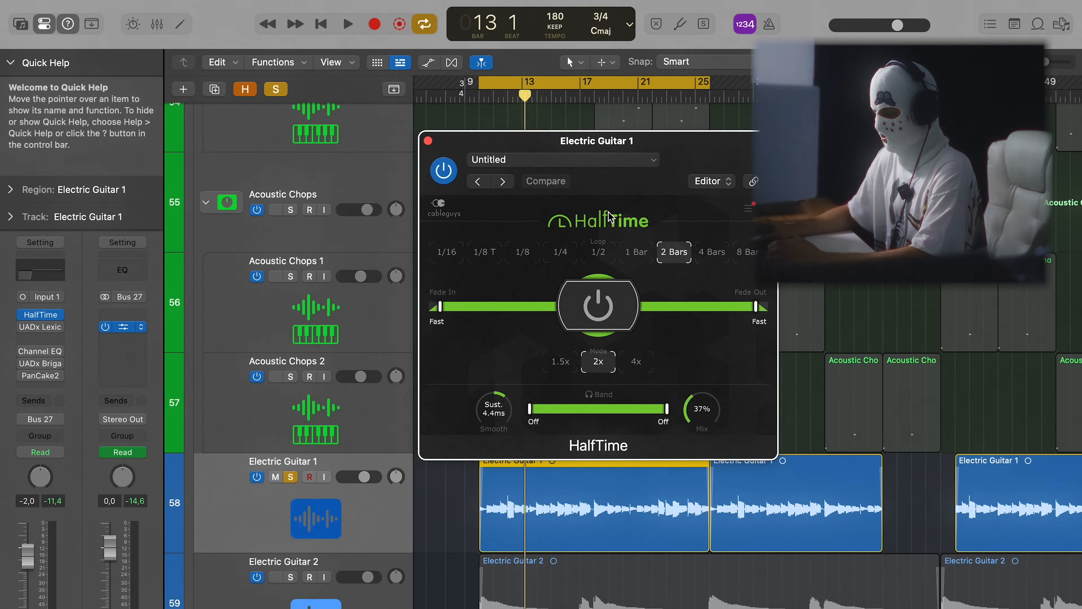
left_click(429, 141)
key("space")
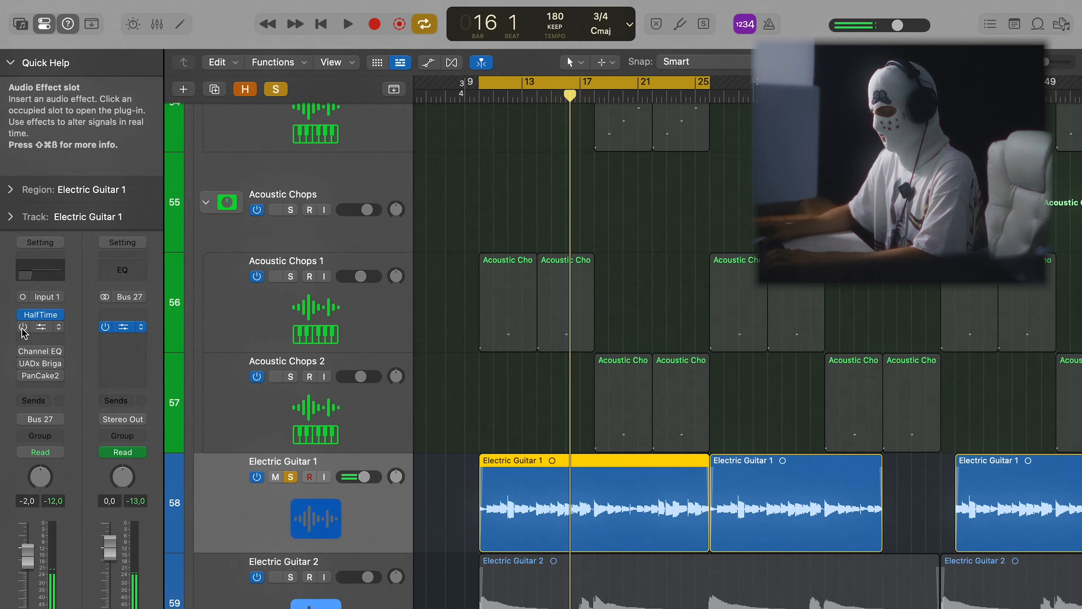
Step: Enable the UADx Lexicon 224 reverb on Electric Guitar 1 and audition the track with its plug-in window open
left_click(23, 327)
left_click(41, 327)
left_click_drag(621, 106, 820, 74)
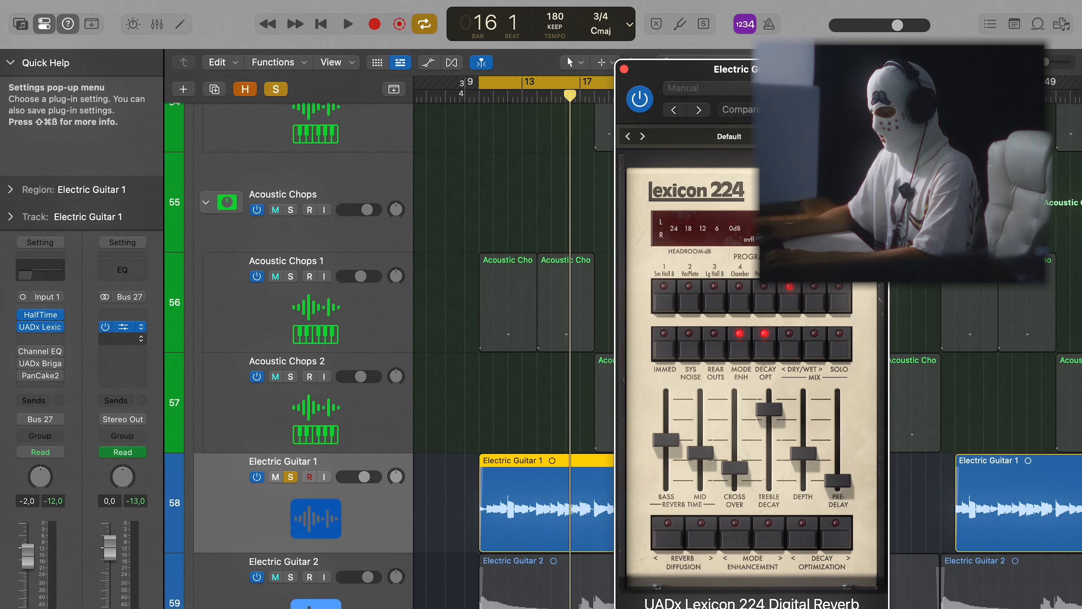
key("space")
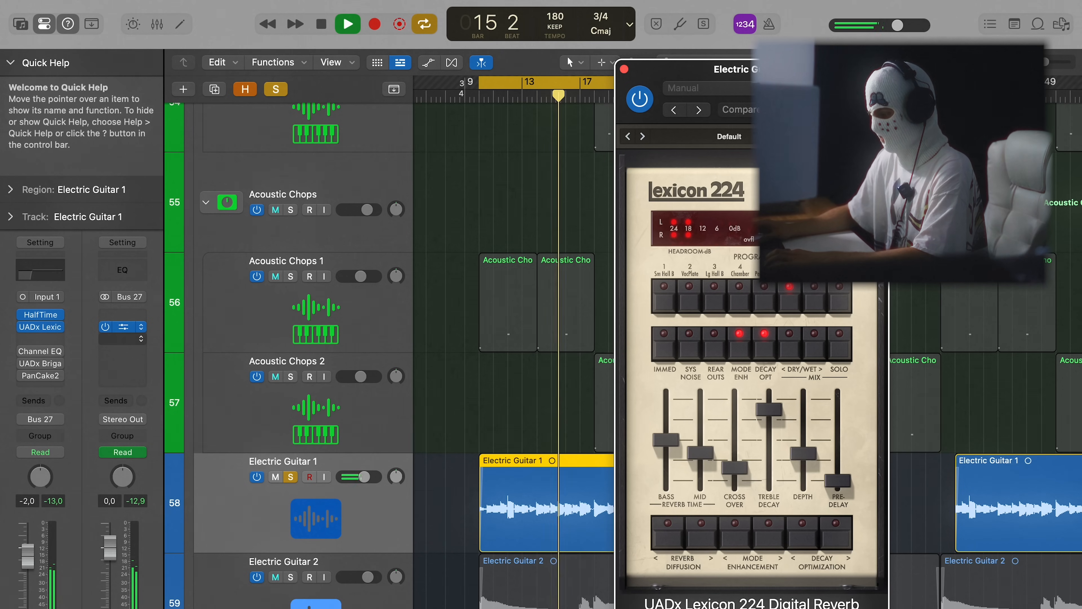
key("space")
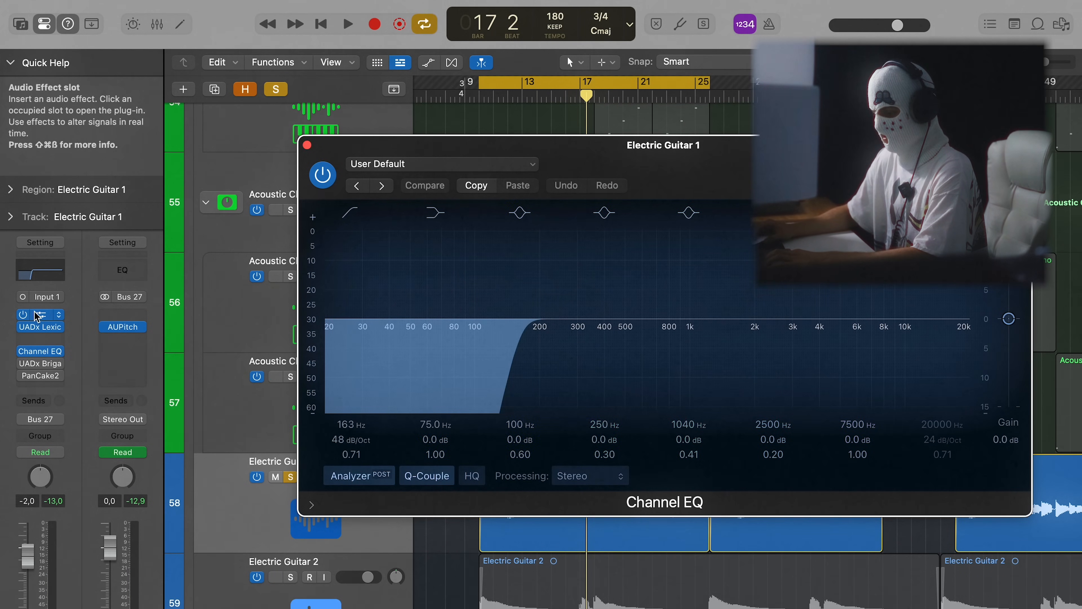
Step: Recheck HalfTime on Electric Guitar 1 and examine the Channel EQ's low cut during playback, closing both windows
left_click(36, 314)
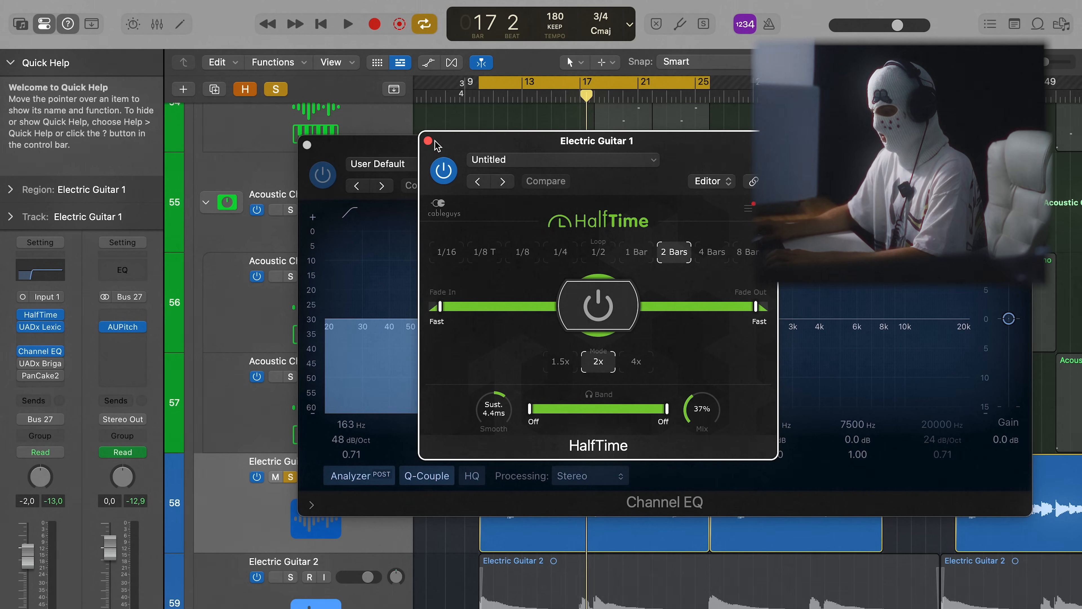
left_click(428, 141)
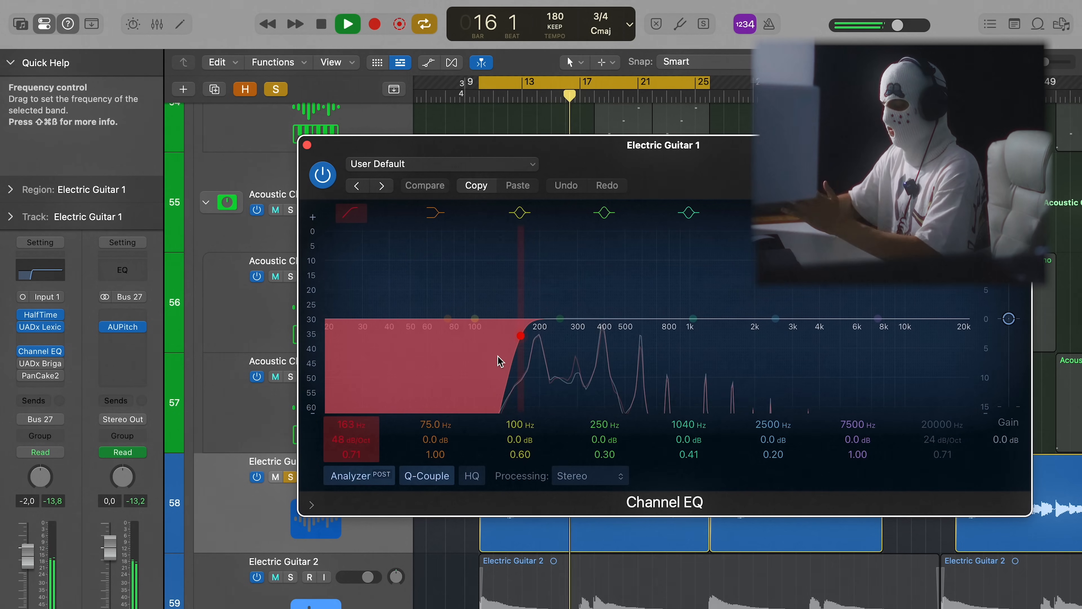
left_click(307, 145)
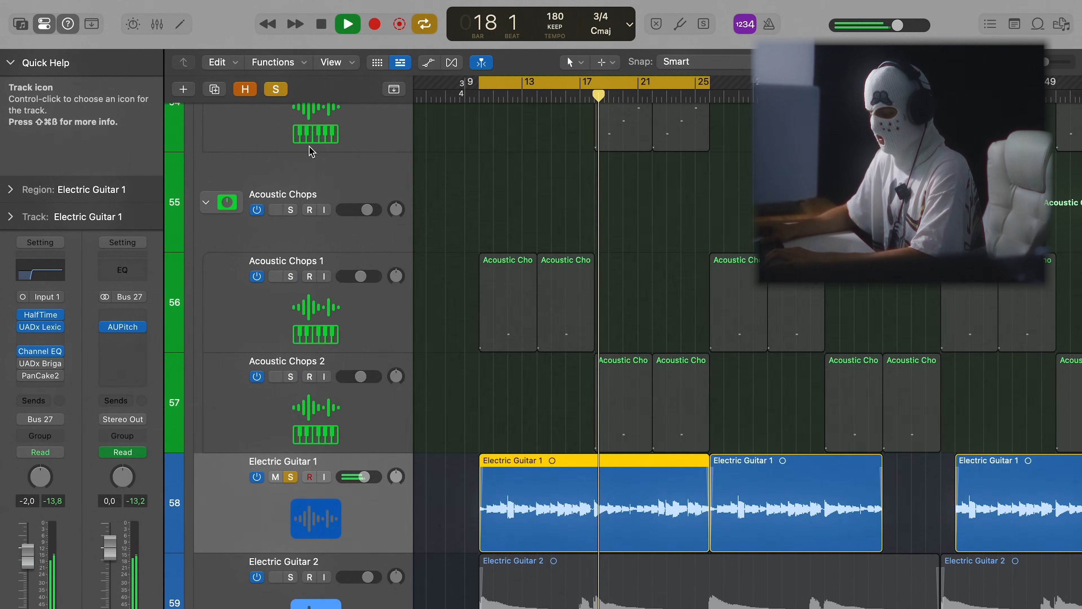
Step: Enable the UADx Brigade Chorus on Electric Guitar 1, inspect its settings, and audition the guitar with it
mouse_move(25, 366)
key("space")
left_click(24, 367)
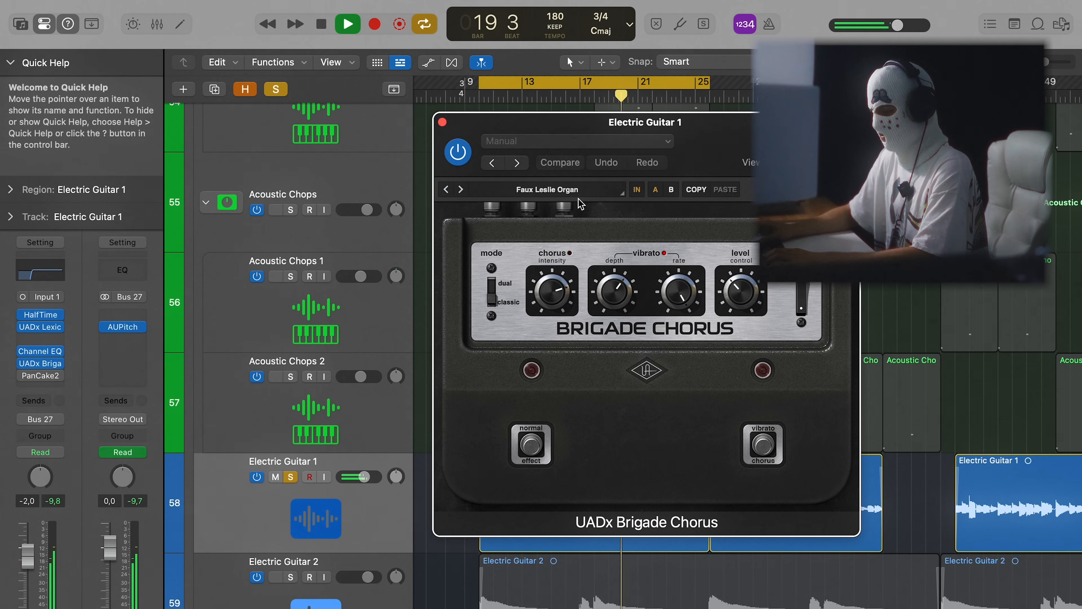
left_click(442, 123)
Step: Enable PanCake2 on Electric Guitar 1 and inspect its panning curve
left_click(42, 375)
left_click(55, 368)
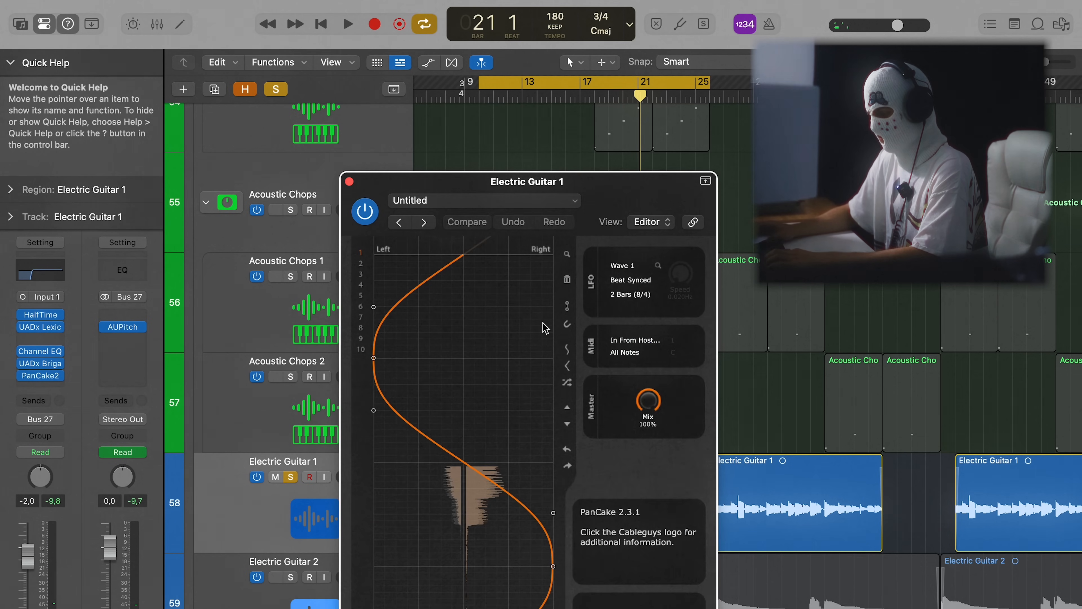
left_click_drag(660, 194, 781, 74)
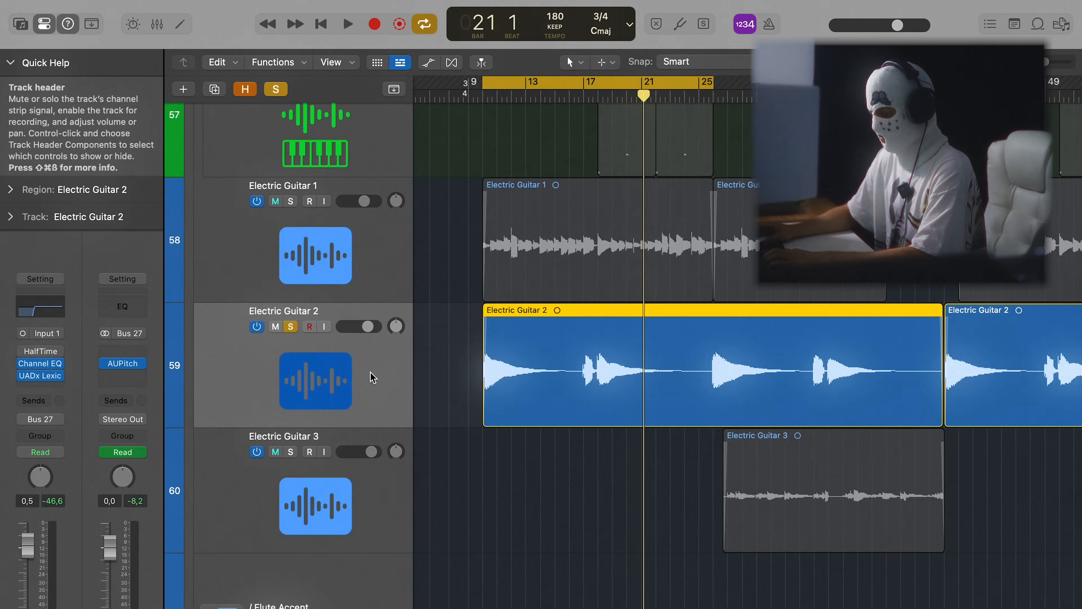
key("super+Up")
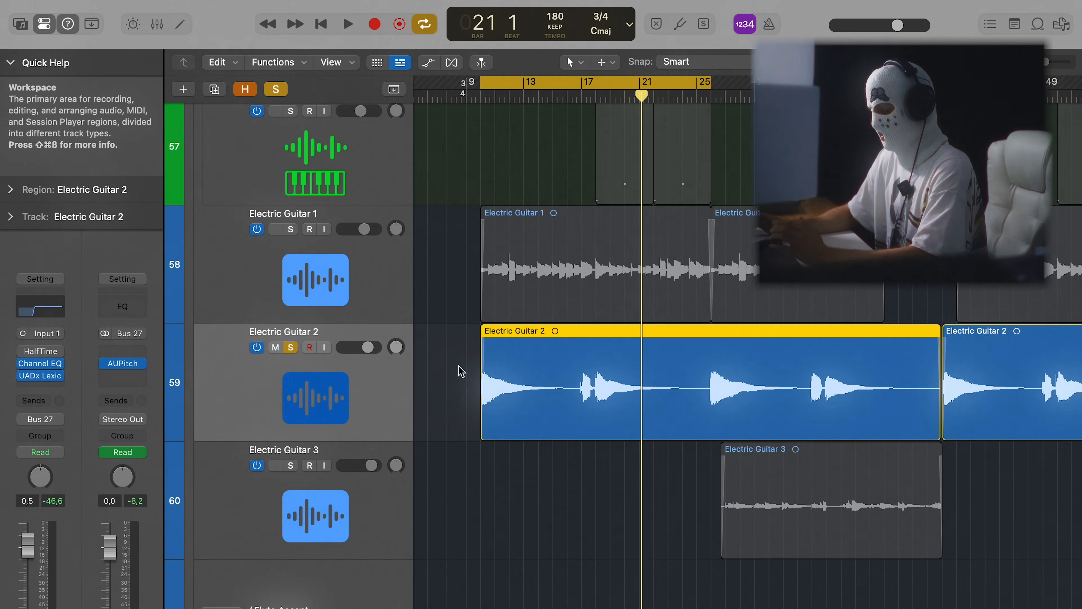
Step: Audition the soloed Electric Guitar 2 and examine the low cut in its Channel EQ, closing the plug-in window
key("space")
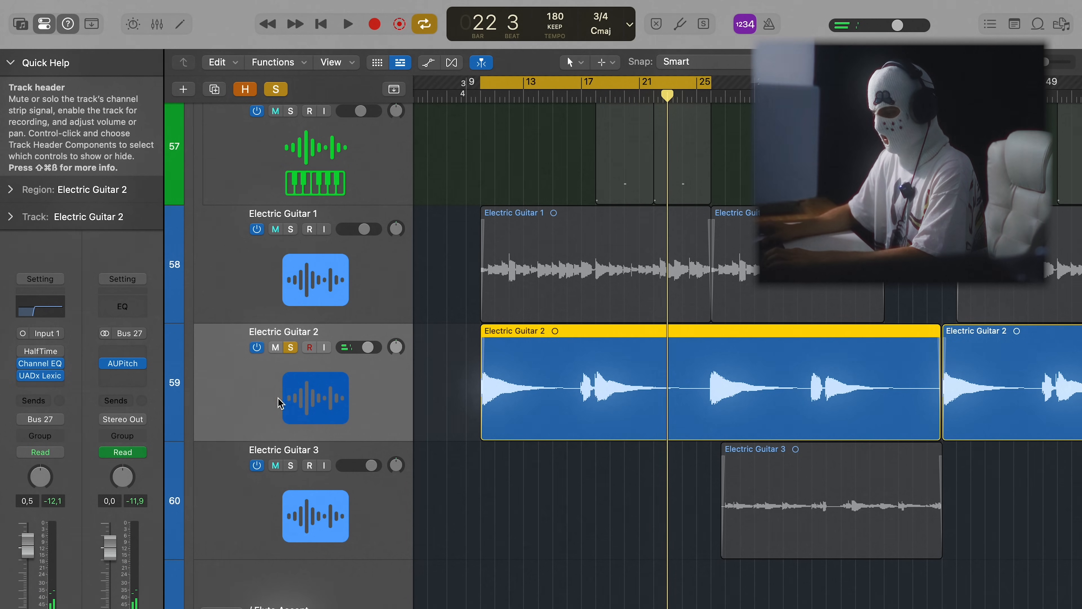
left_click(40, 364)
left_click_drag(694, 187, 634, 176)
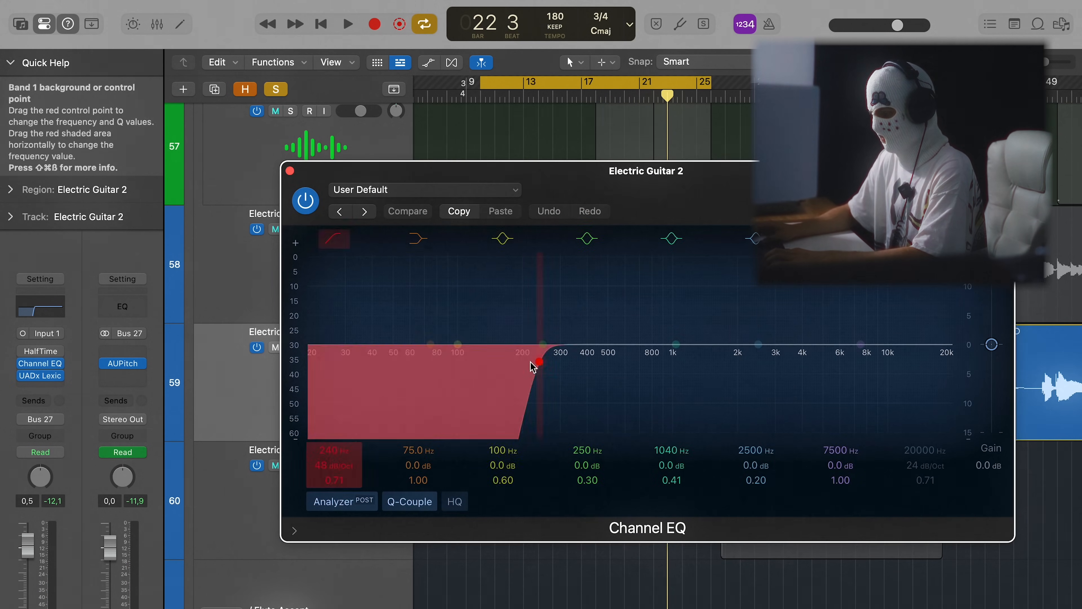
left_click(290, 171)
Step: Open the UADx Lexicon 224 on Electric Guitar 2 and compare the guitar with the reverb bypassed and enabled during playback
left_click(40, 376)
left_click_drag(508, 186, 767, 98)
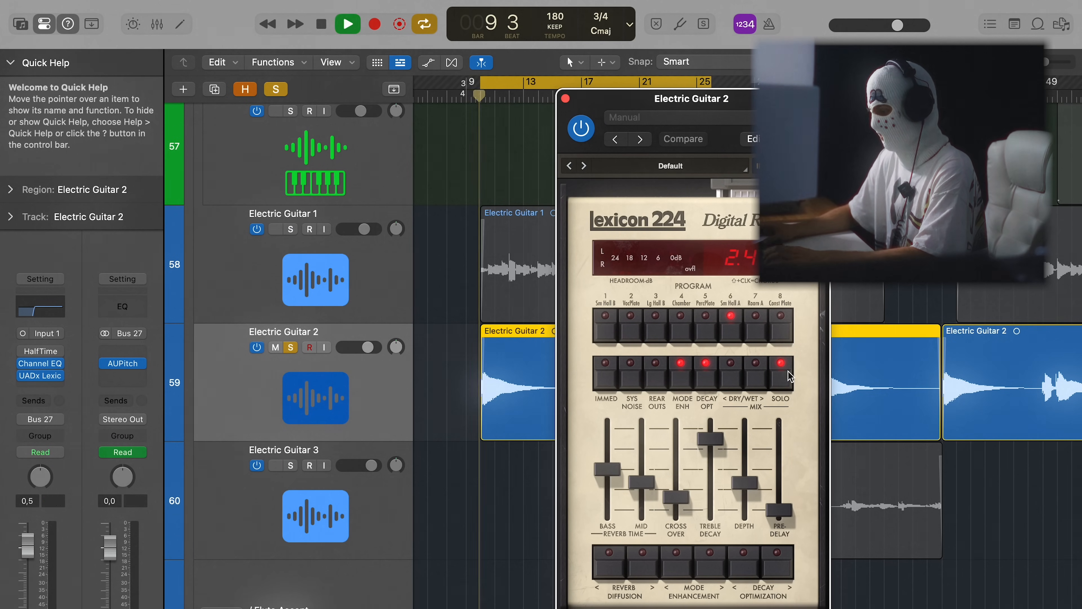
left_click(581, 128)
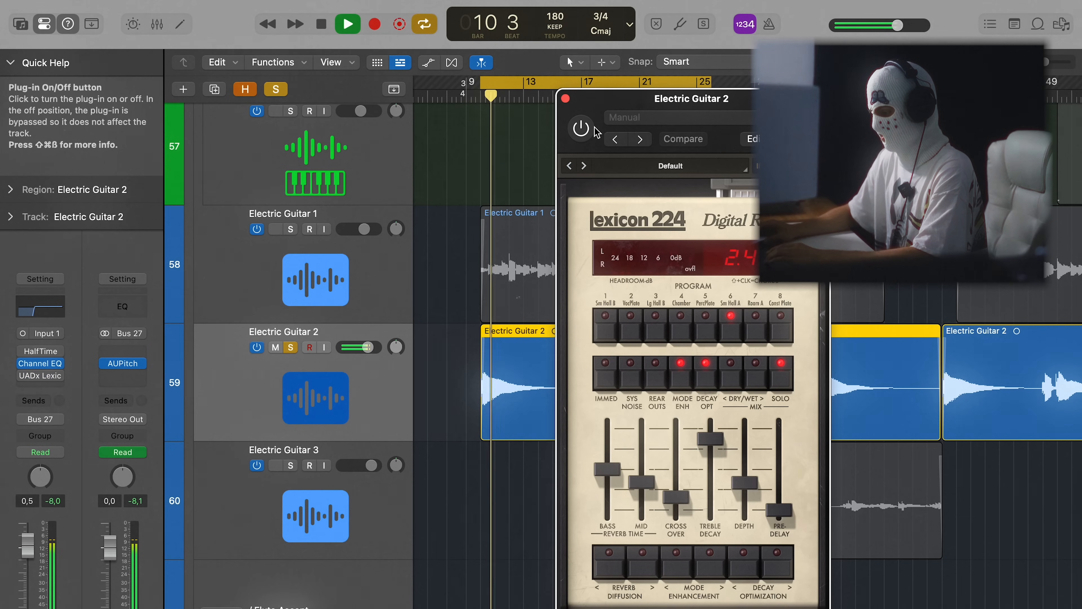
left_click(580, 128)
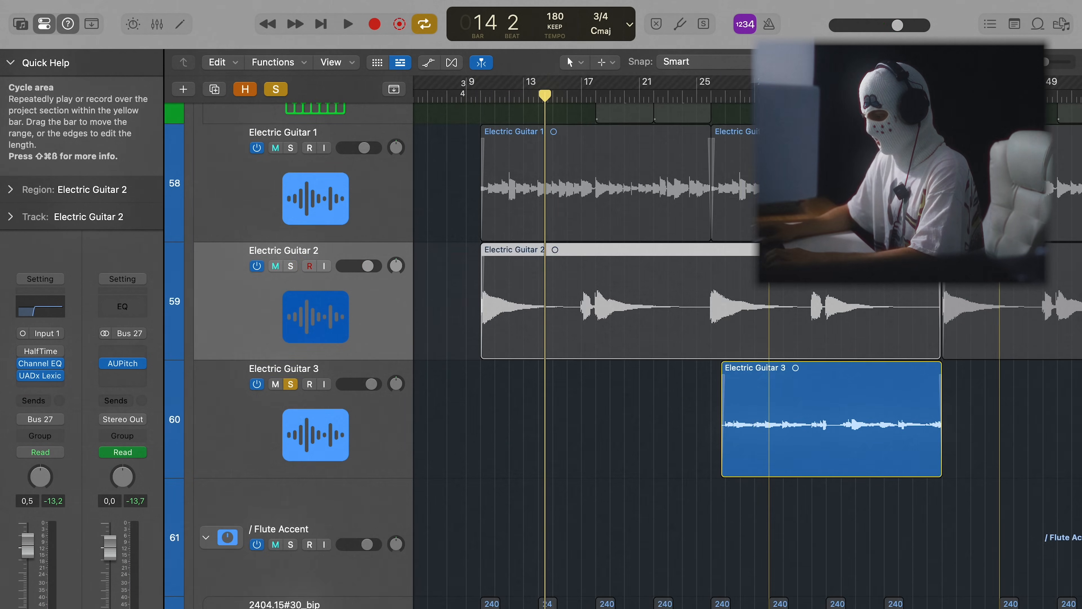
Step: Set the cycle range over the Electric Guitar 3 region and audition the soloed track, selecting it to show its plug-in chain
left_click_drag(885, 82, 835, 83)
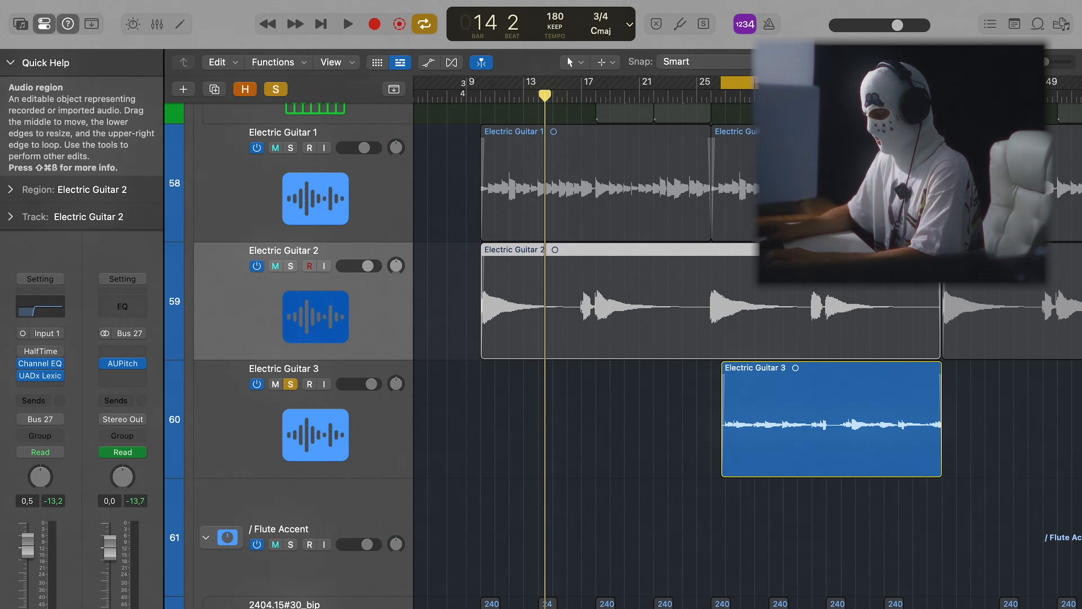
key("super+Down")
scroll(728, 330, "down", 5)
key("super+Down")
scroll(728, 328, "left", 1)
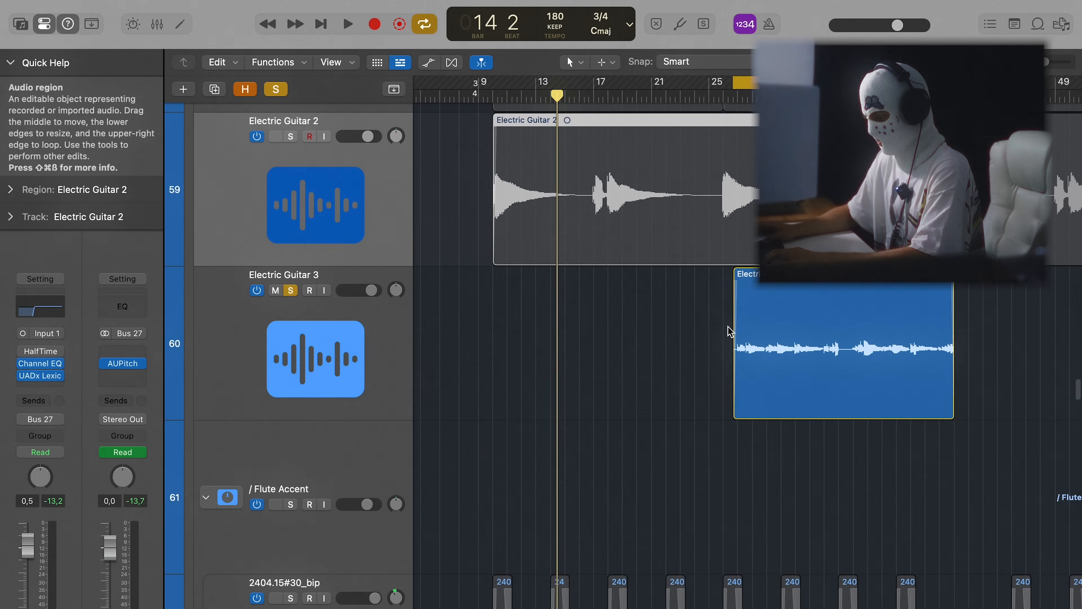
key("space")
scroll(730, 331, "right", 3)
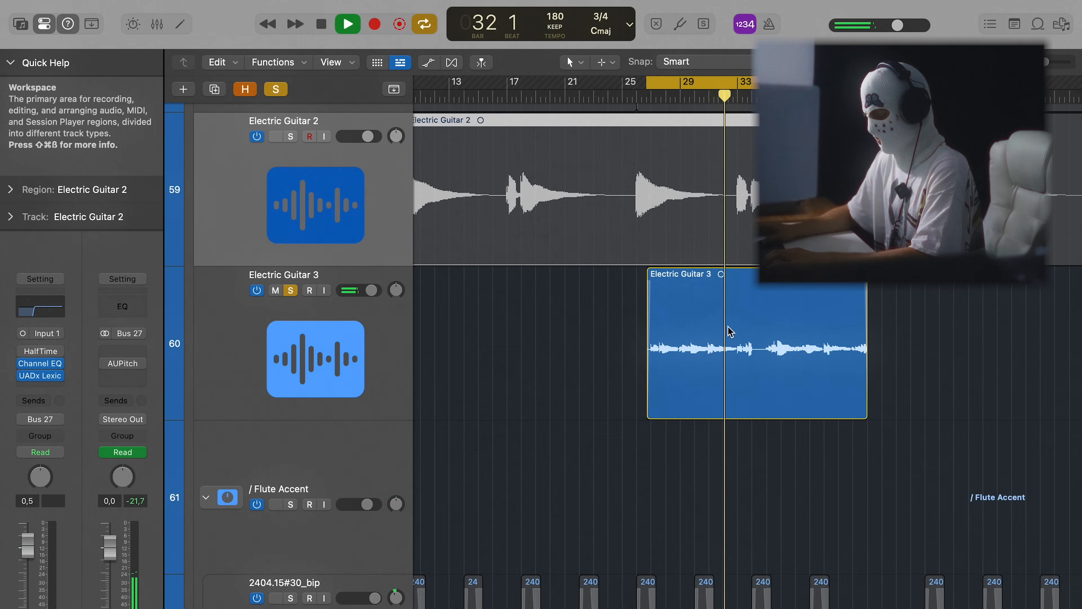
left_click(357, 357)
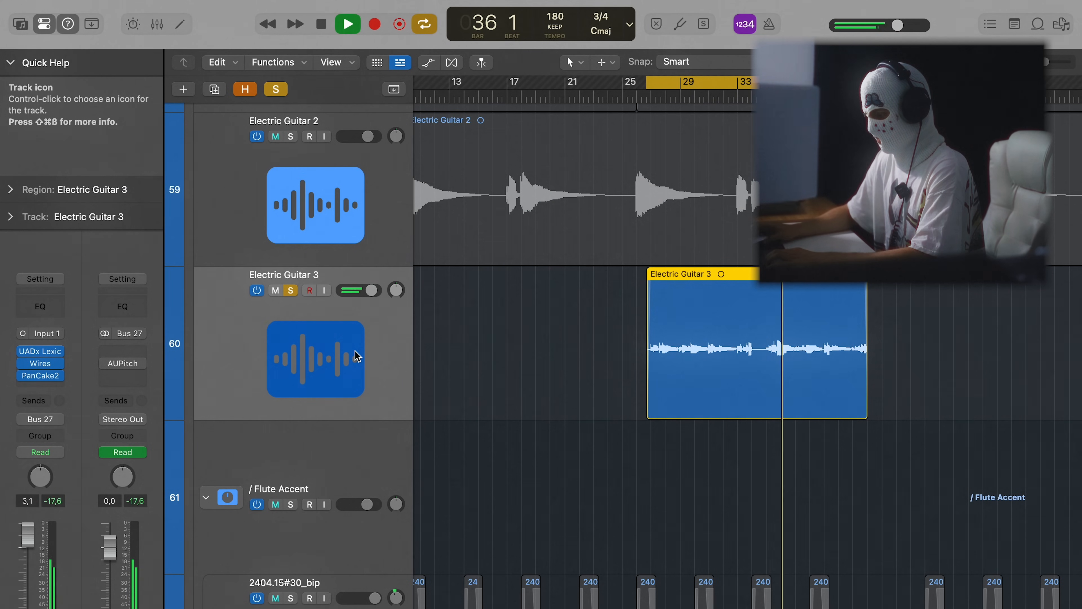
key("space")
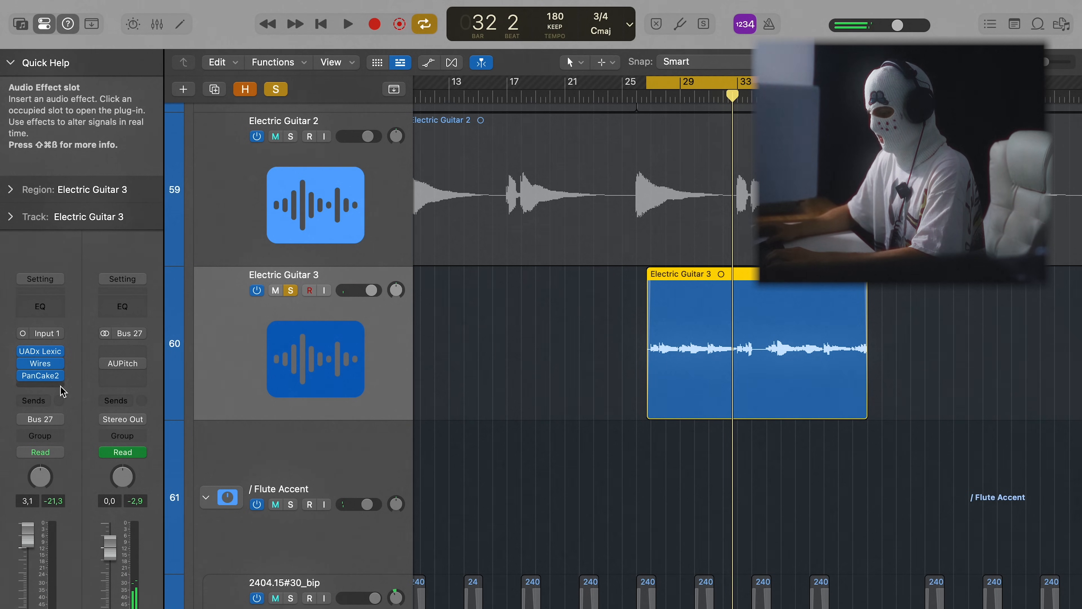
Step: Inspect the UADx Lexicon 224 reverb and the Wires tape echo on Electric Guitar 3, closing each window
left_click(45, 354)
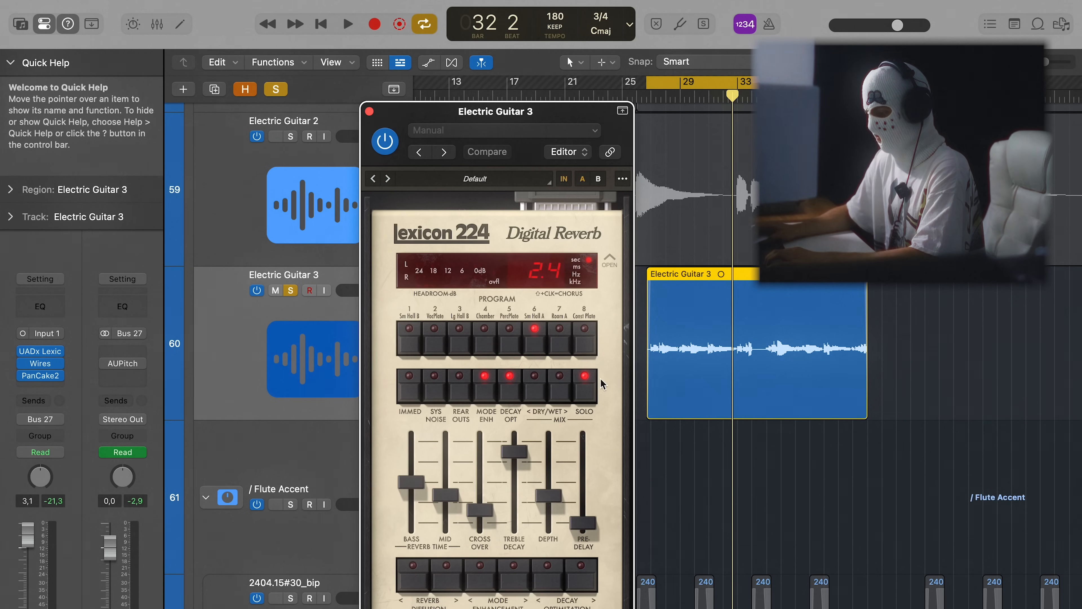
left_click(369, 111)
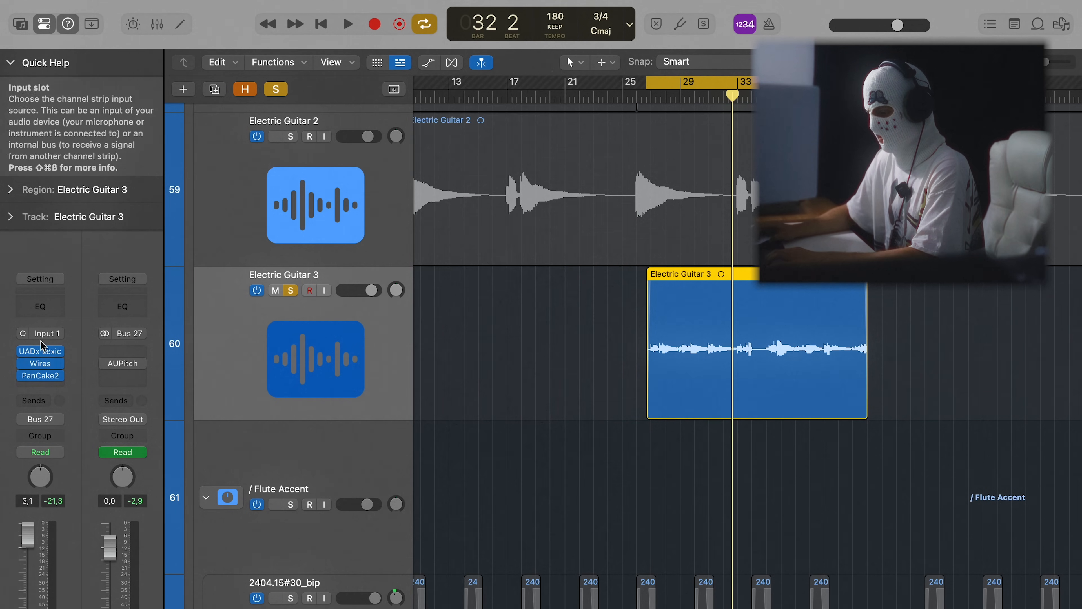
left_click(41, 365)
left_click_drag(667, 69, 609, 115)
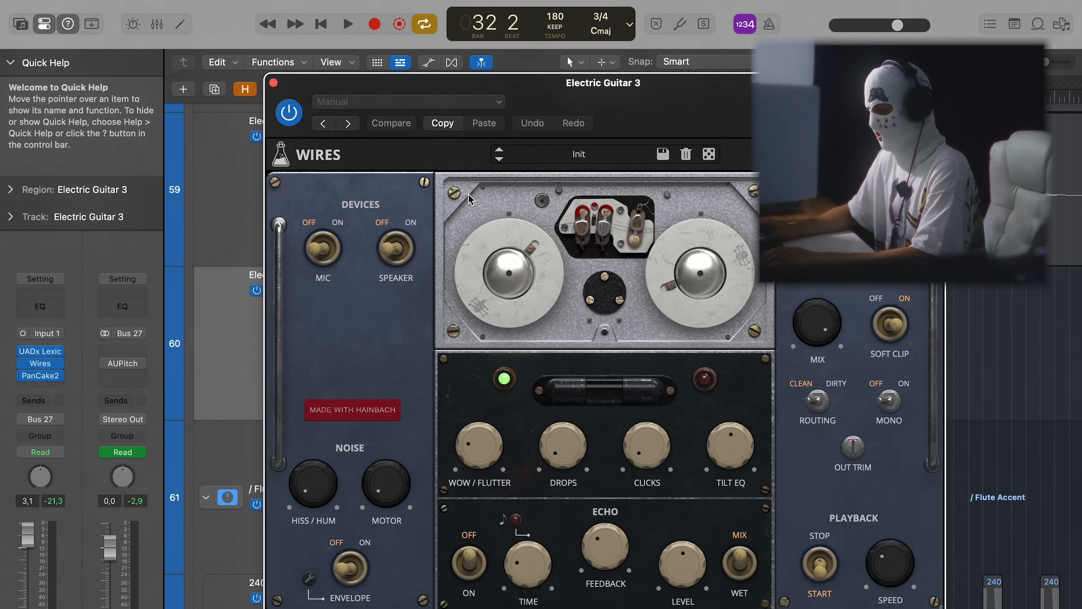
left_click(273, 83)
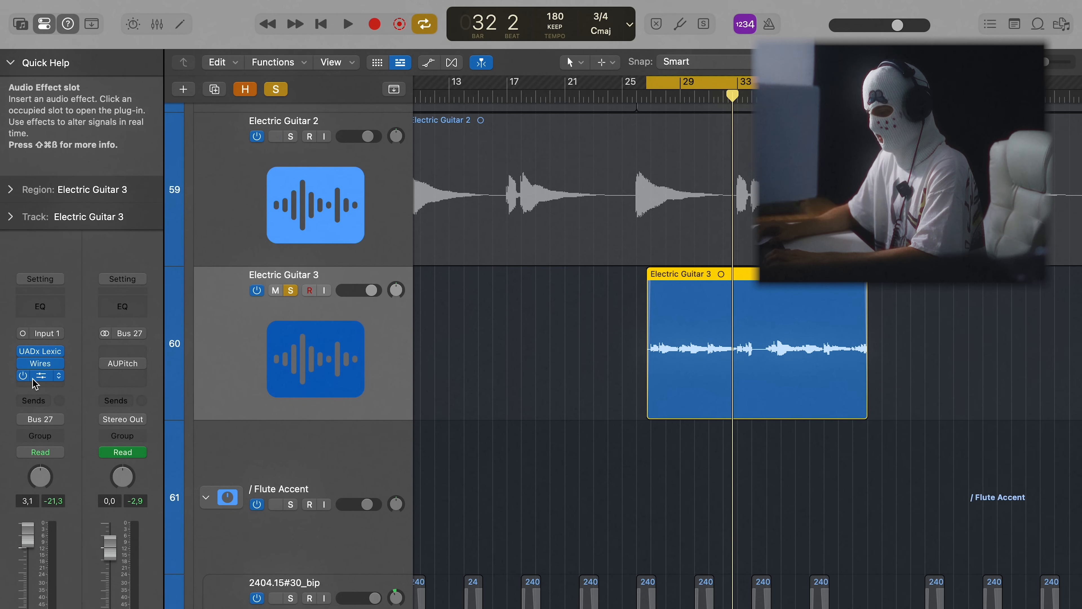
Step: Compare Electric Guitar 3 with Wires bypassed and enabled during playback, and inspect the PanCake2 panning curve
left_click(40, 364)
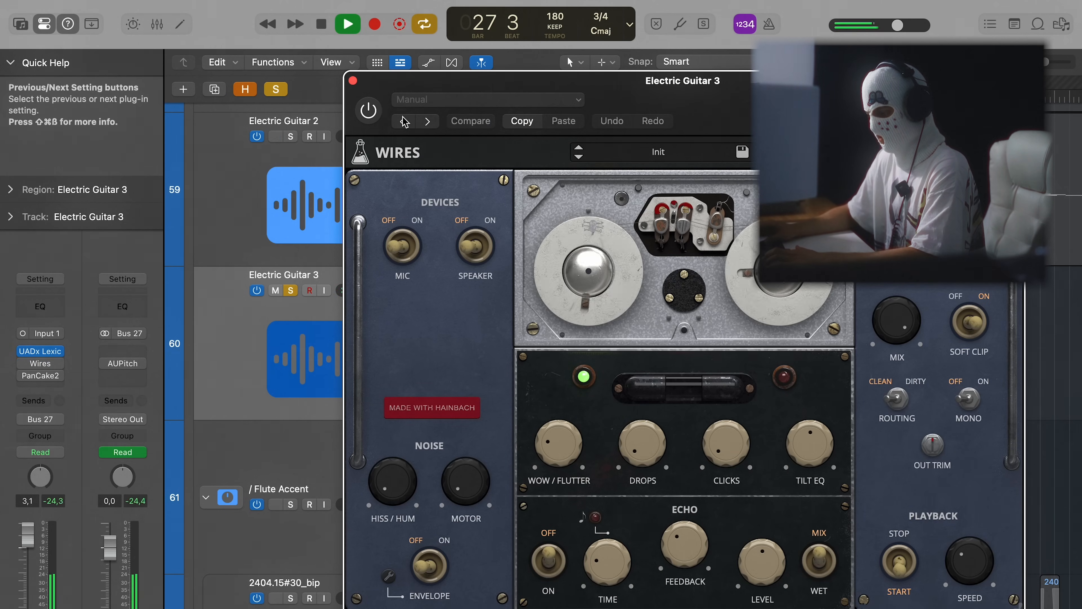
left_click(376, 119)
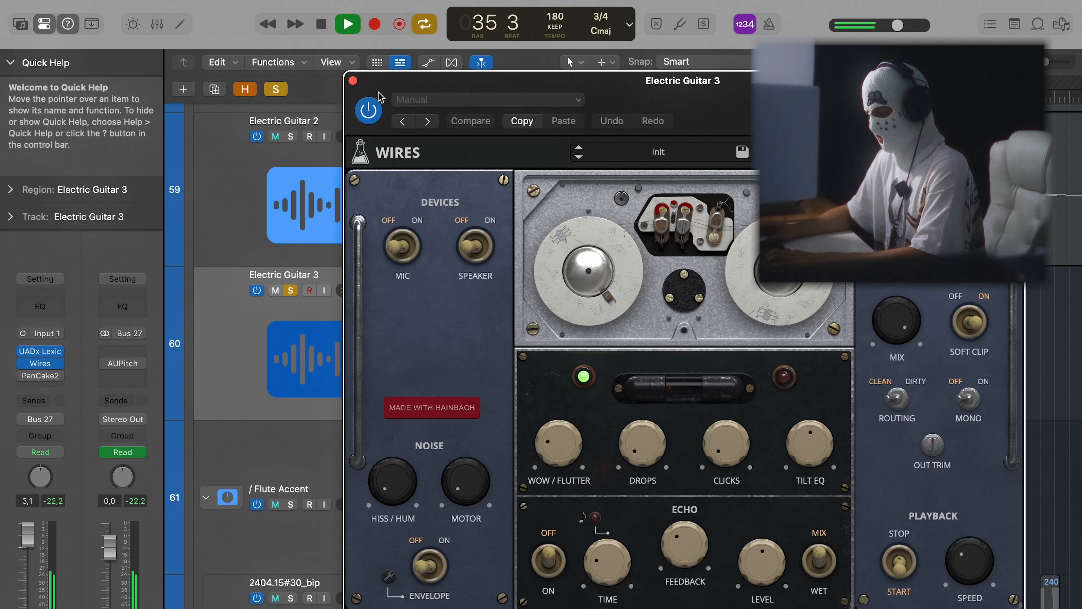
left_click(353, 81)
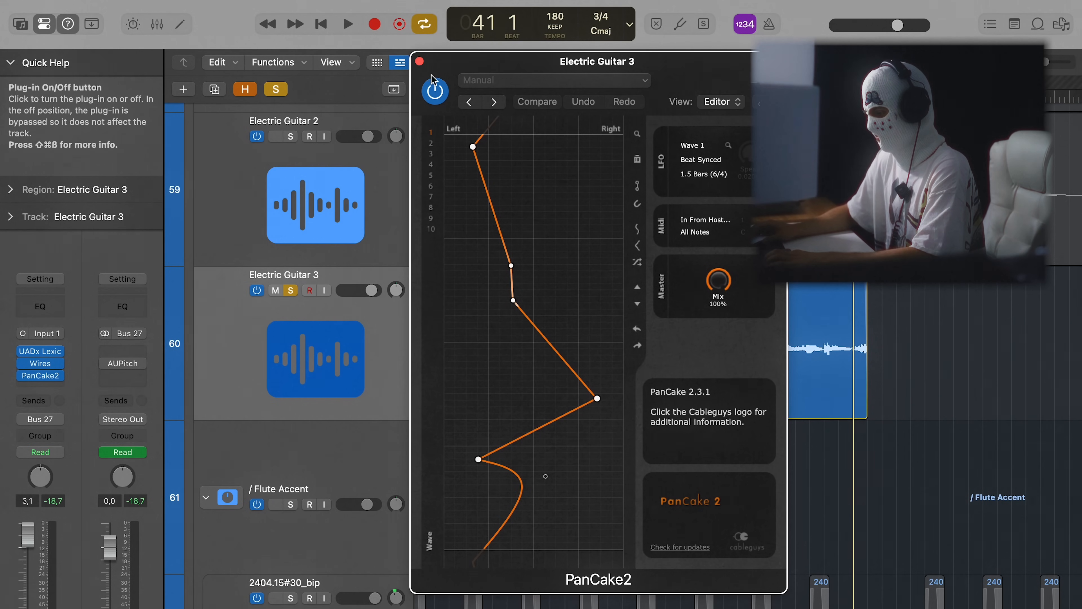
left_click(419, 62)
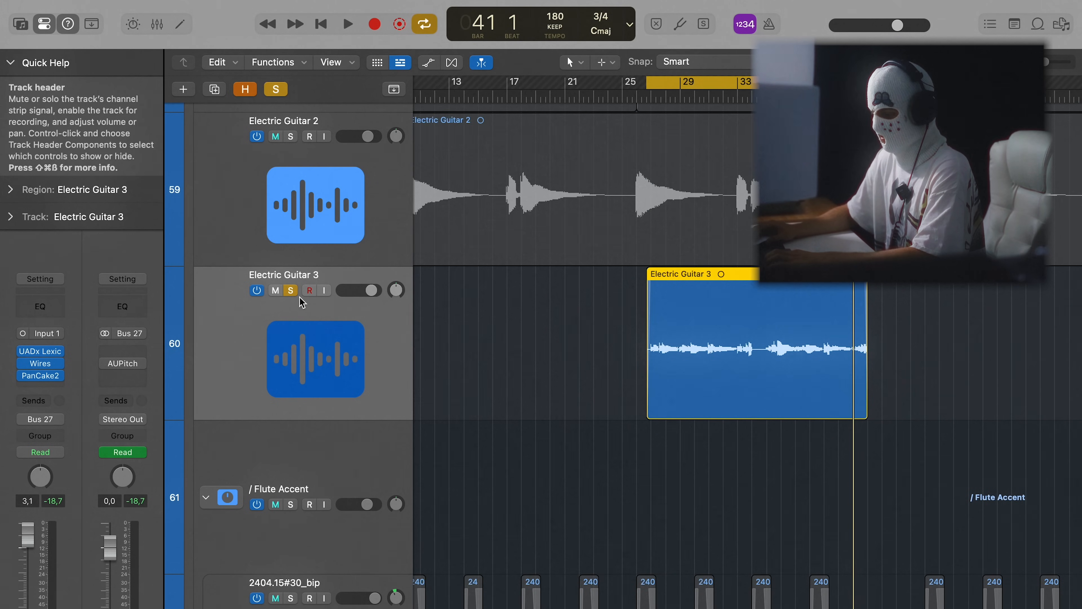
Step: Audition the soloed Flute Accent stack with the cycle starting at its first regions, and turn its solo off
scroll(473, 331, "down", 5)
scroll(684, 255, "down", 2)
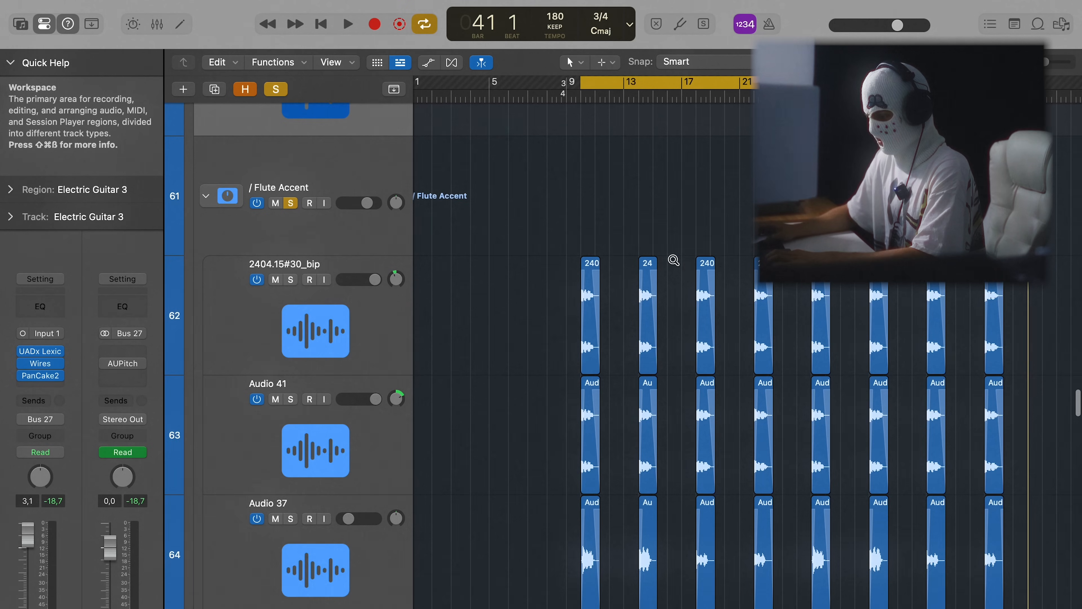
scroll(675, 261, "down", 1)
scroll(674, 261, "down", 3)
scroll(673, 260, "up", 1)
scroll(675, 262, "up", 3)
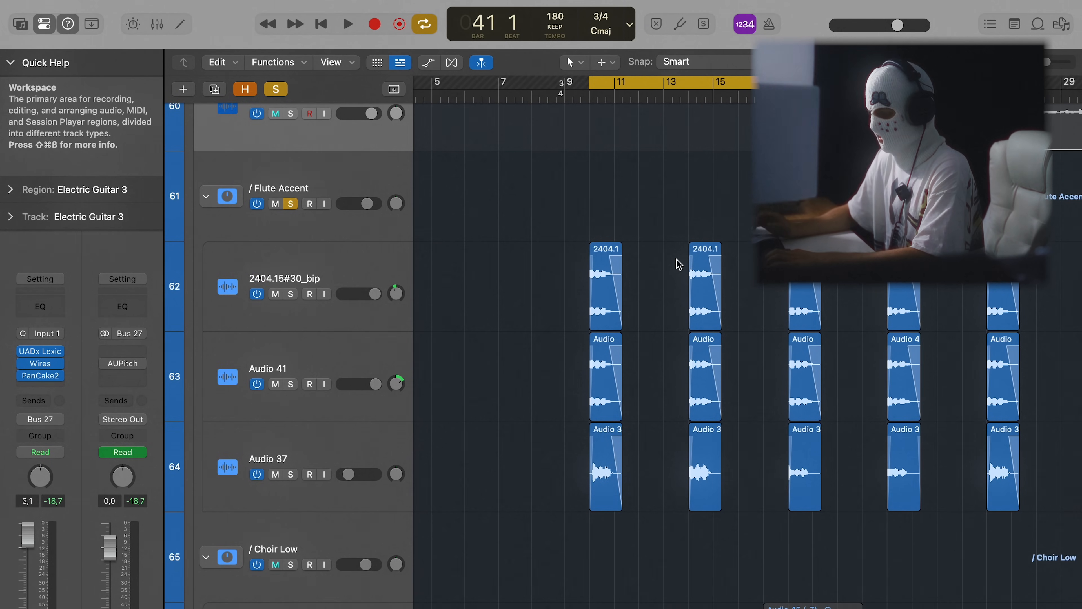
key("space")
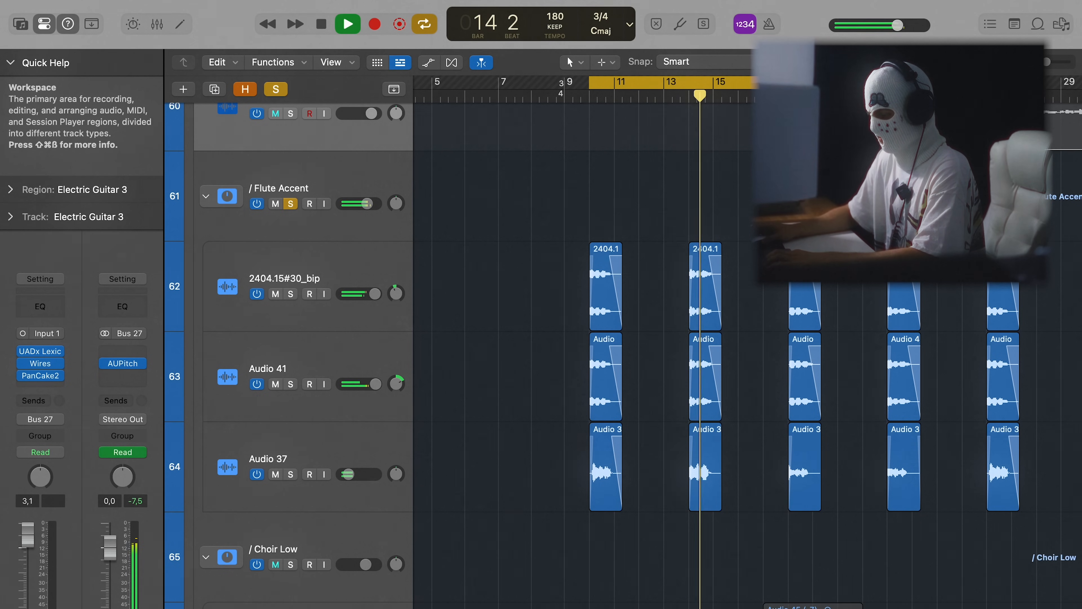
scroll(583, 298, "right", 2)
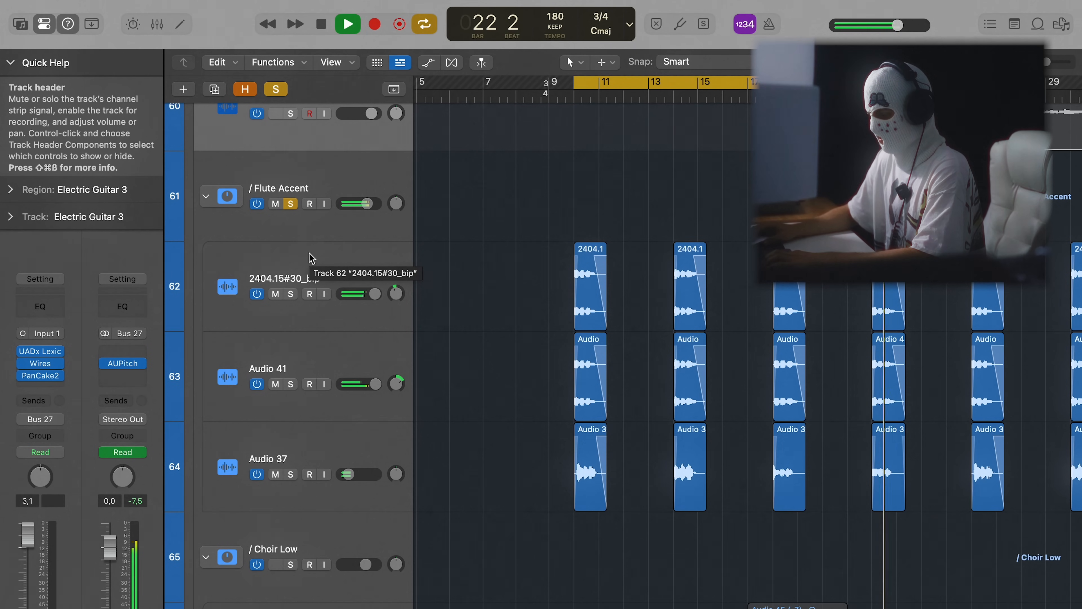
key("space")
left_click(290, 203)
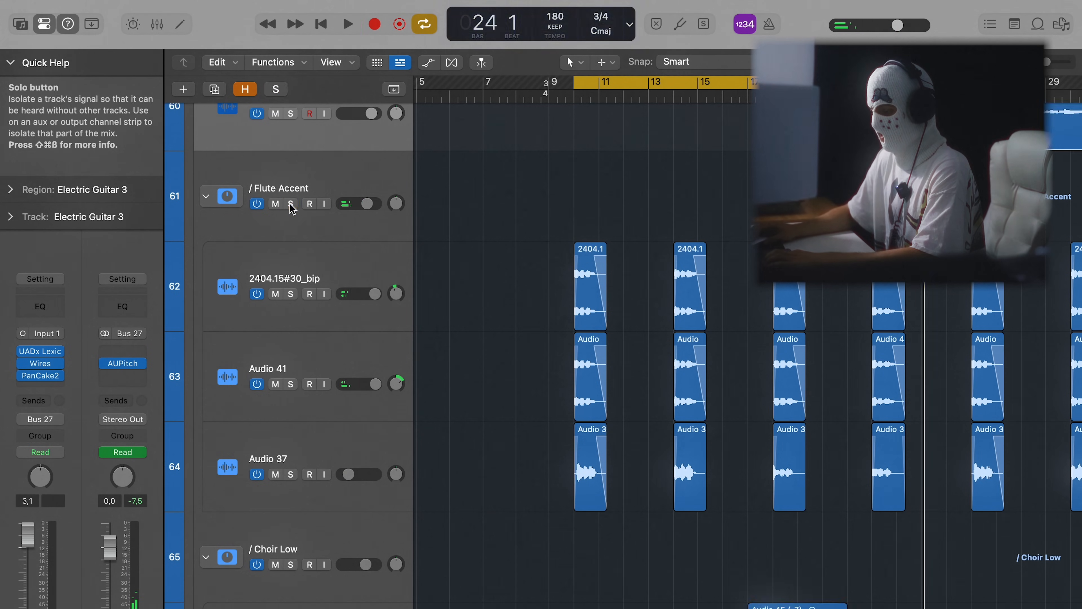
Step: Solo the 2404.15#30_bip track in the Flute Accent stack and audition it with its insert plug-ins bypassed
left_click(339, 261)
key("s")
left_click(325, 369)
left_click(310, 447)
left_click(315, 259)
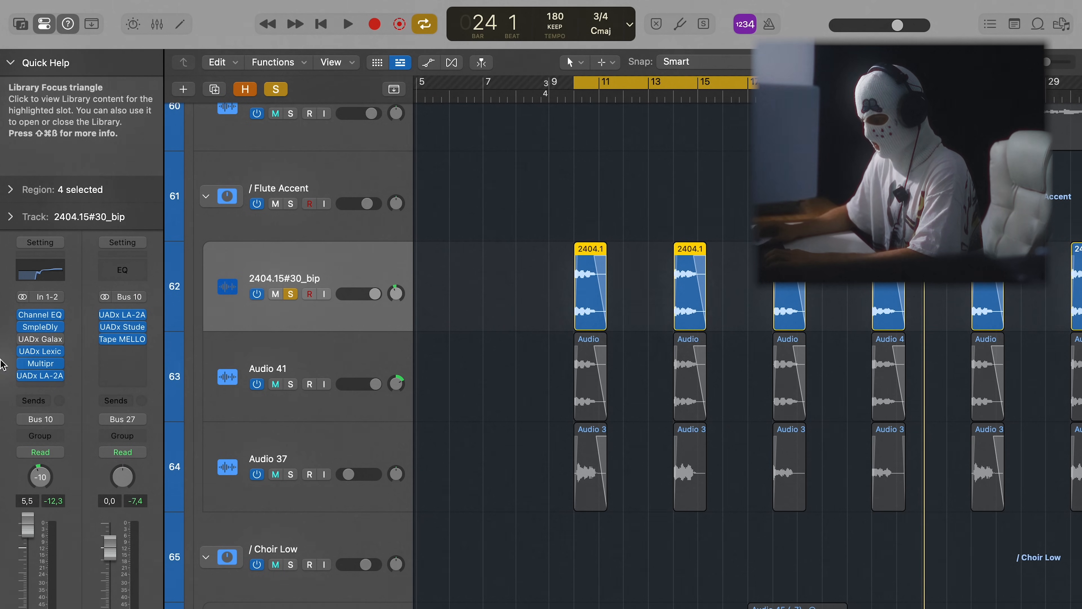
key("space")
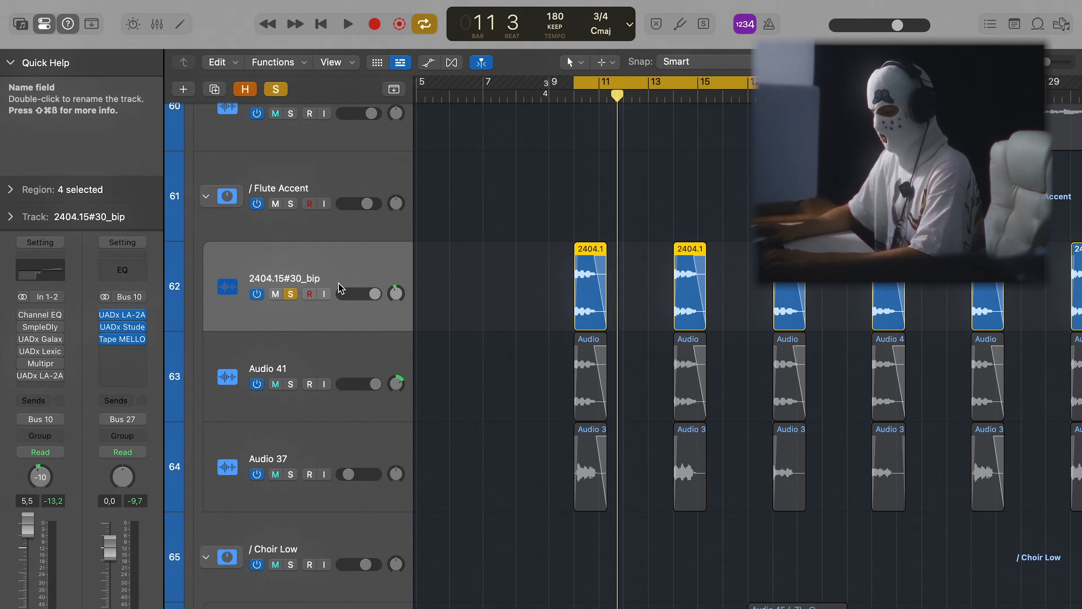
key("space")
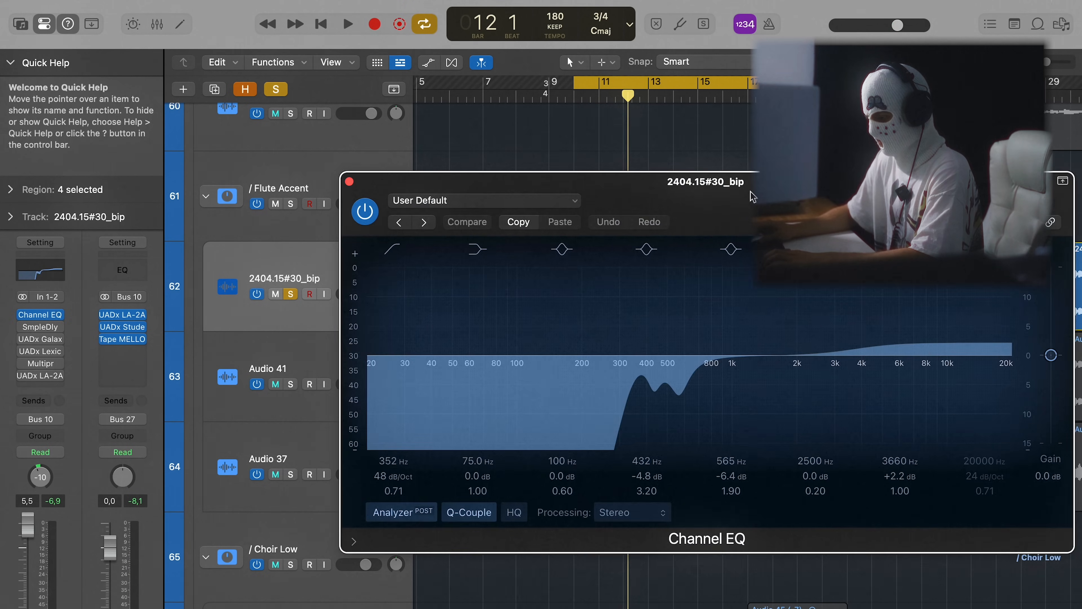
Step: Examine the Channel EQ bands on 2404.15#30_bip, audition the track, and inspect the enabled Sample Delay
left_click_drag(752, 196, 608, 215)
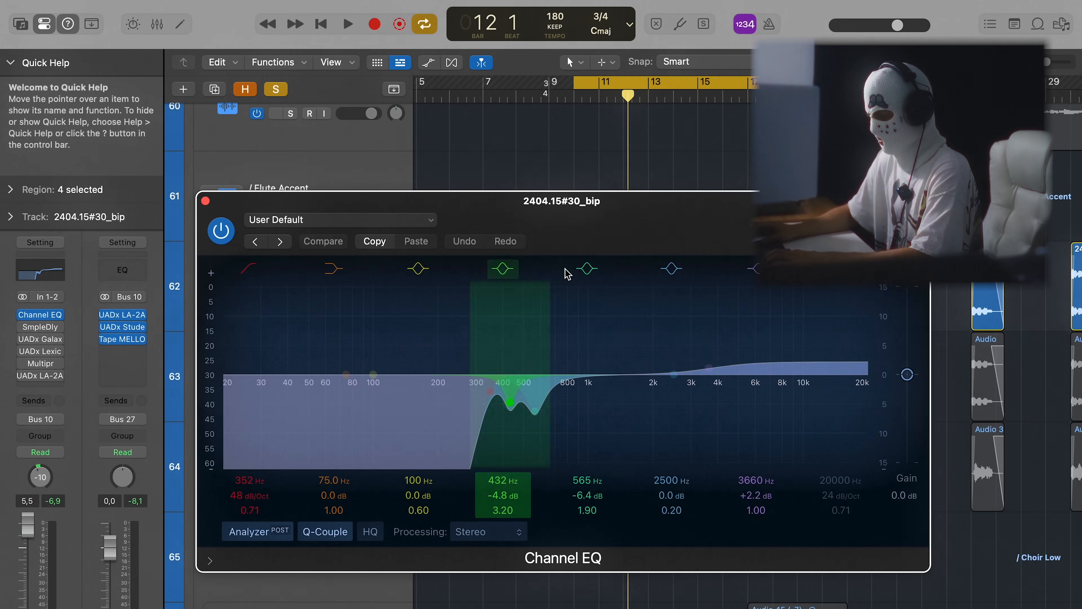
key("space")
left_click(205, 202)
left_click_drag(602, 408, 636, 239)
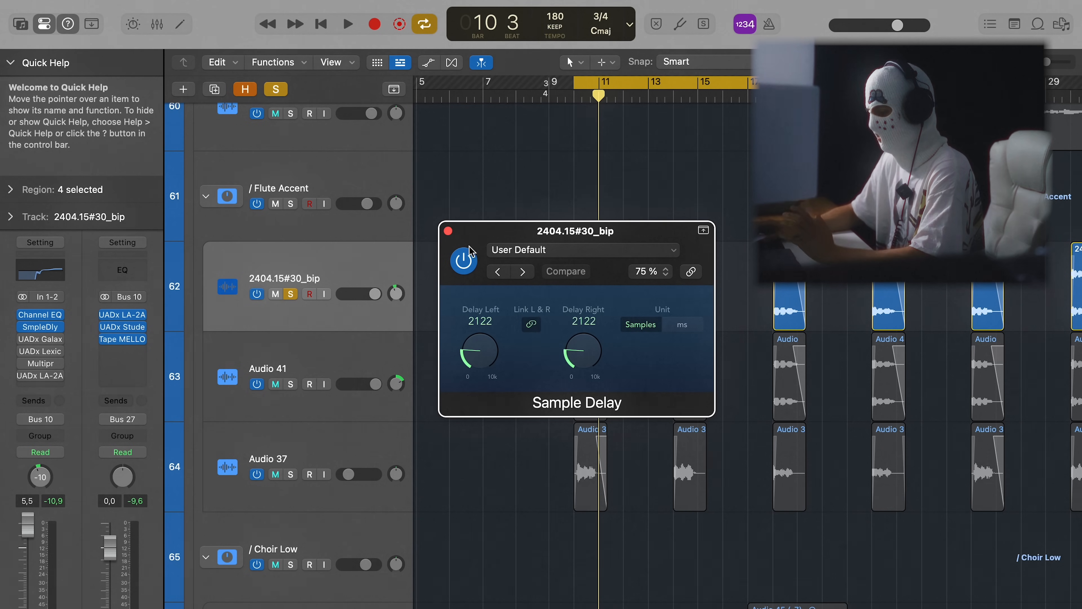
left_click(448, 231)
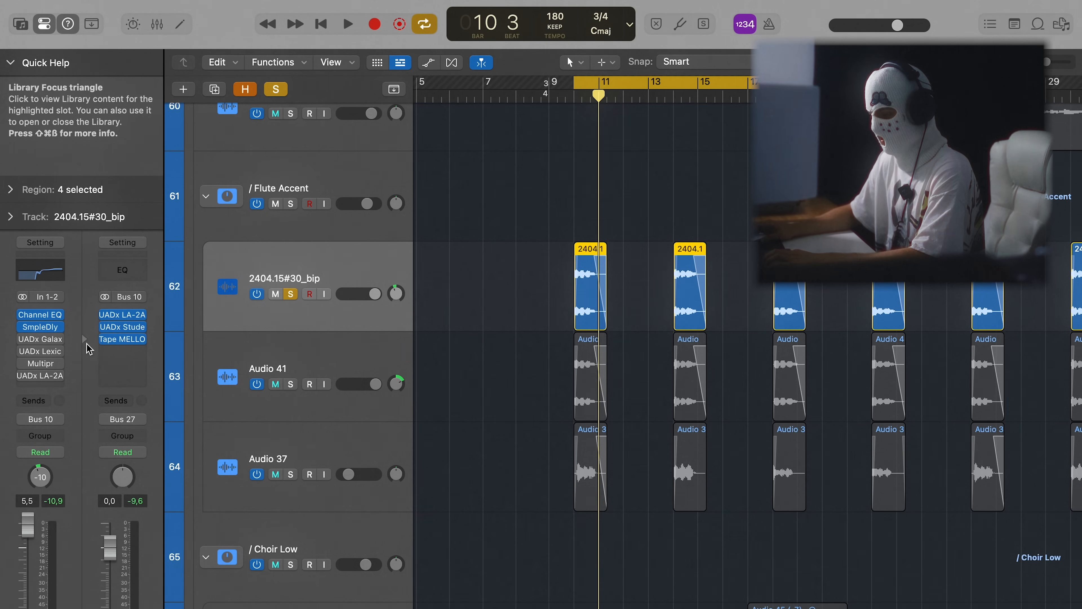
Step: Enable and inspect the UADx Lexicon, Multipressor and UADx LA-2A Silver Compressor on 2404.15#30_bip while auditioning the track
left_click(41, 351)
left_click_drag(548, 189, 672, 104)
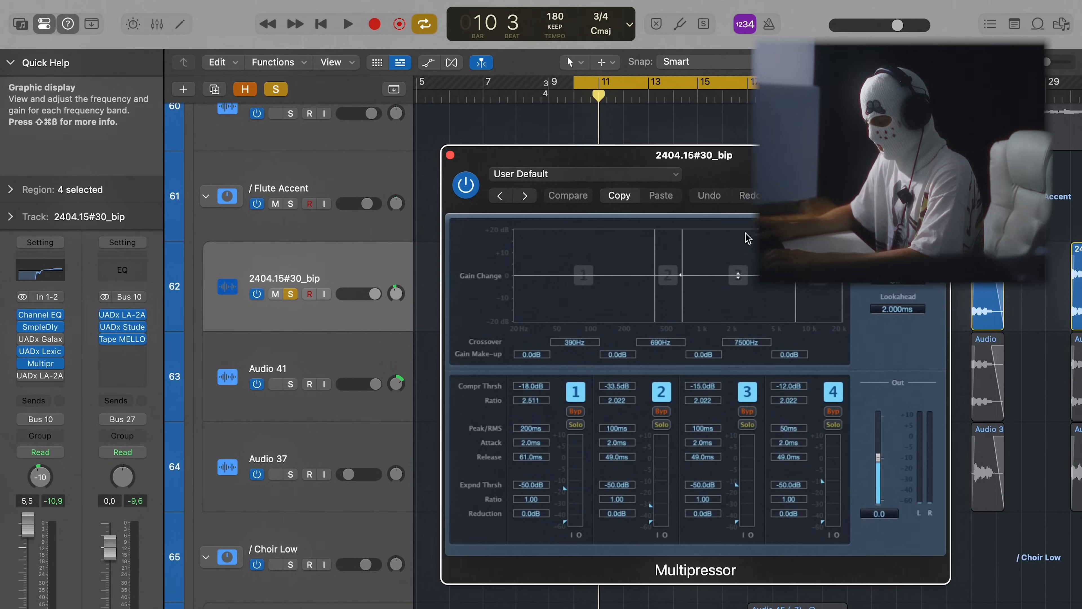
key("space")
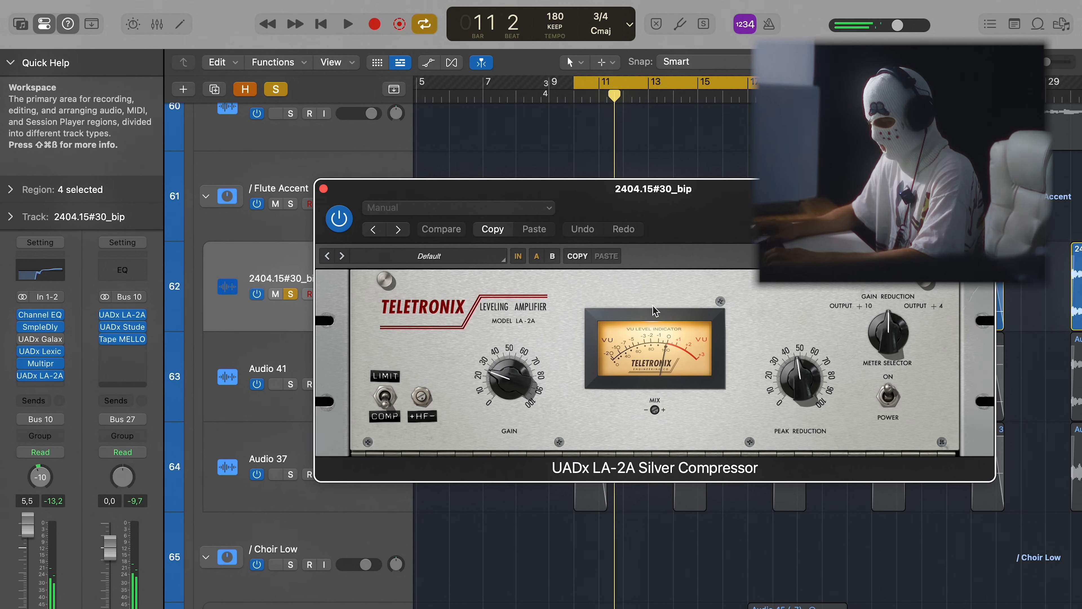
key("super+w")
Step: Solo the Audio 41 track in the Flute Accent stack and audition it with its insert plug-ins active and bypassed
left_click(326, 371)
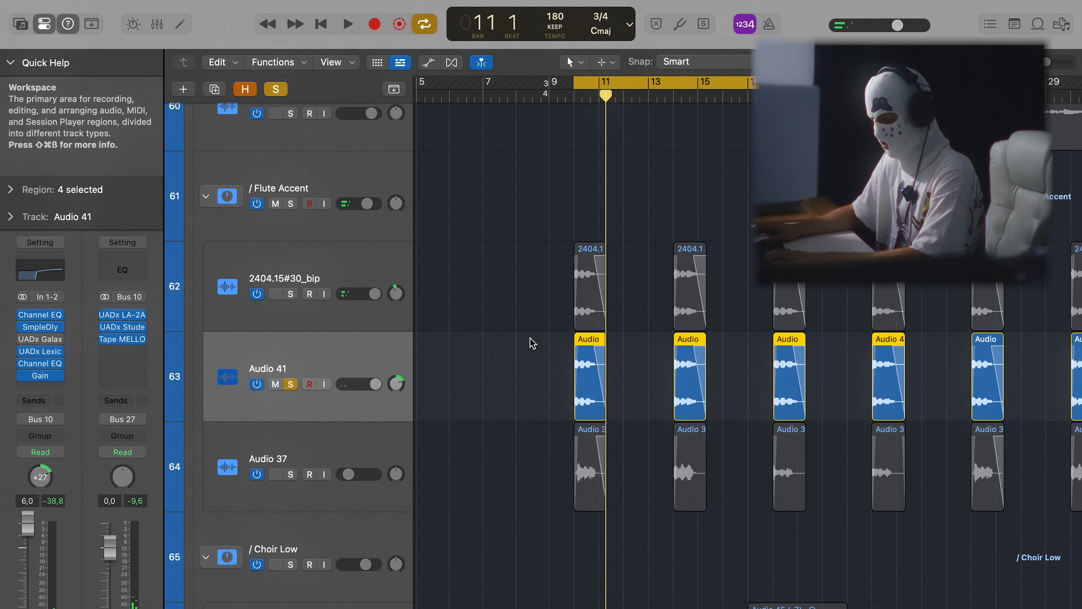
key("space")
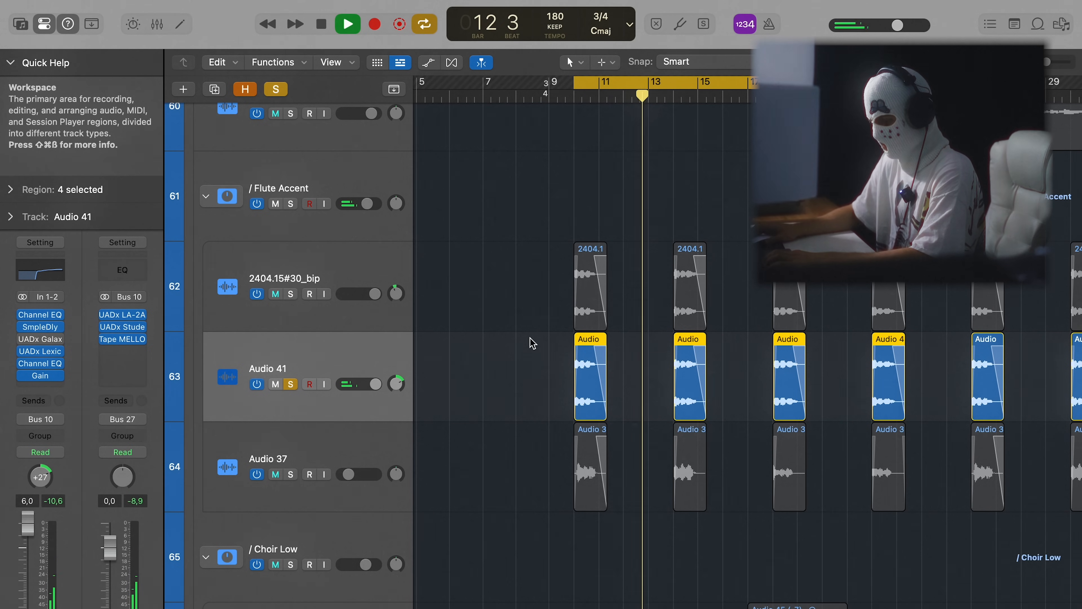
key("space")
key("space")
key("space")
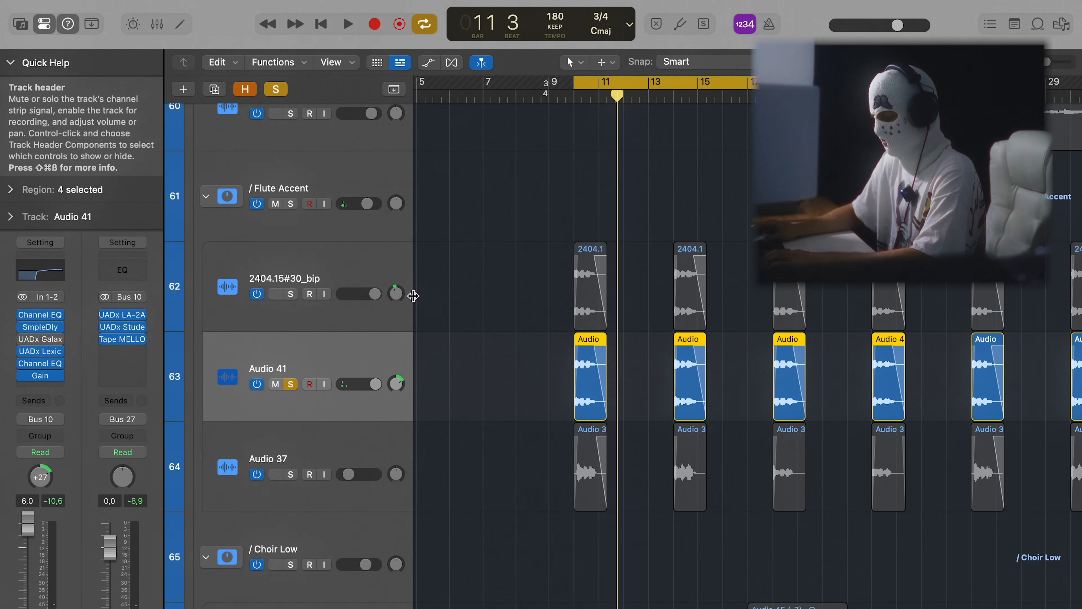
key("space")
key("space")
key("space")
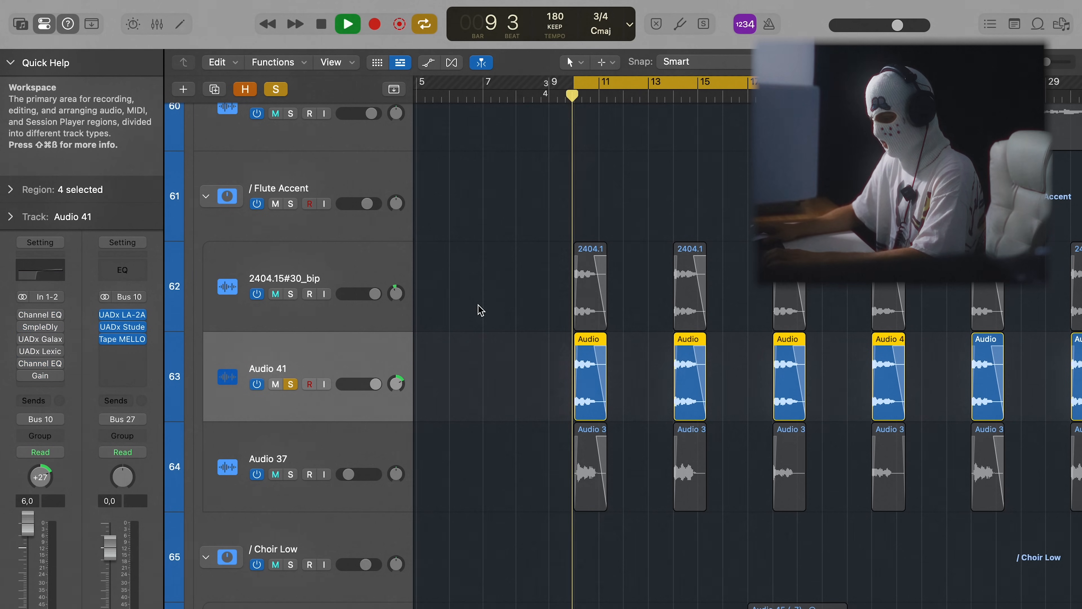
Step: Enable and inspect the first Channel EQ, the Sample Delay and the UADx Lexicon reverb on Audio 41 while auditioning the track
key("space")
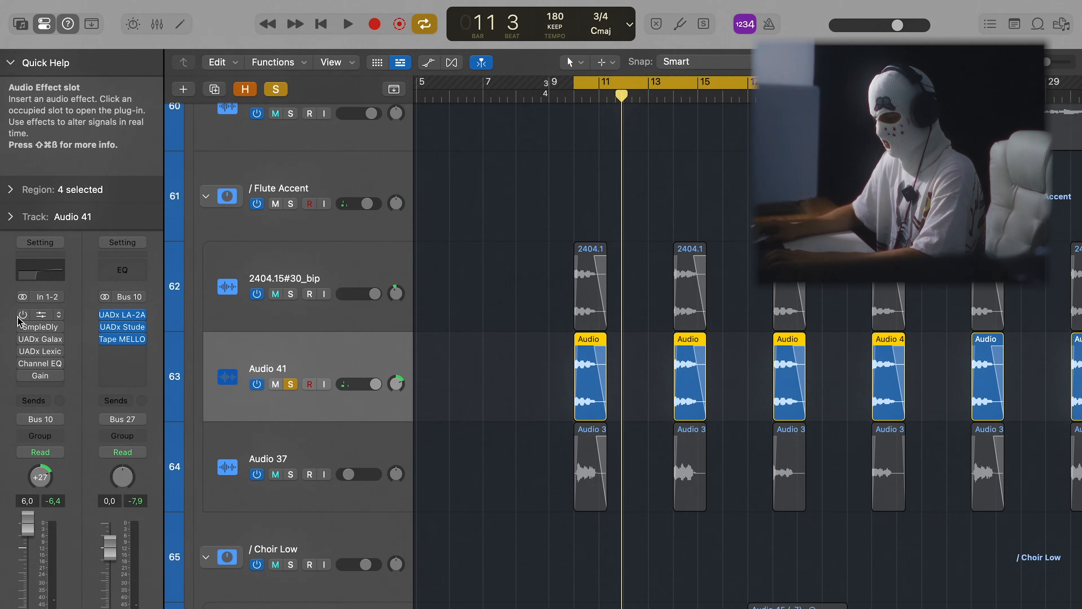
left_click(40, 315)
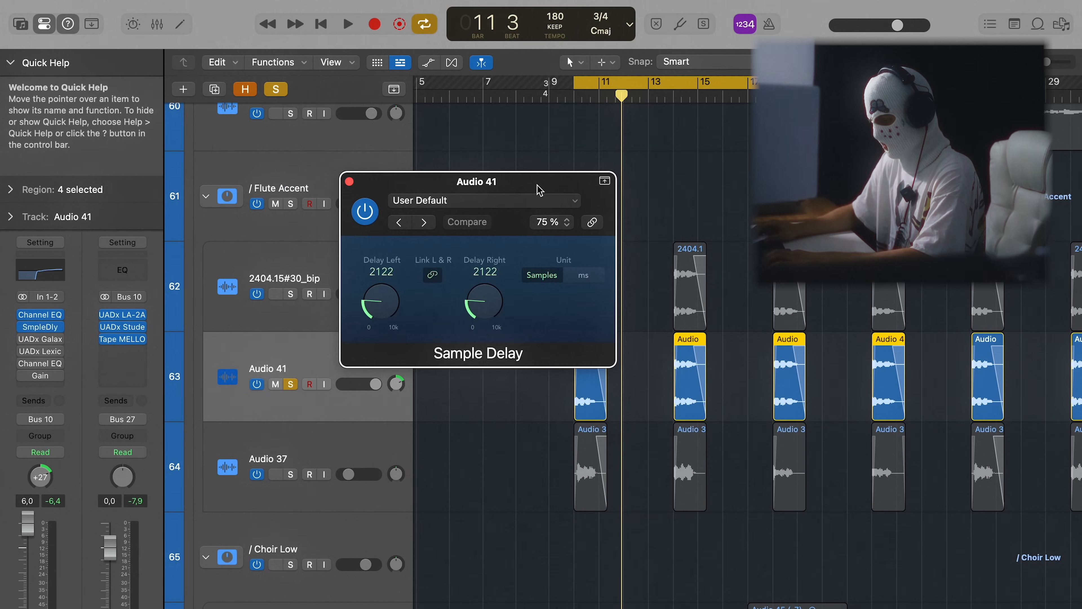
left_click_drag(538, 191, 702, 250)
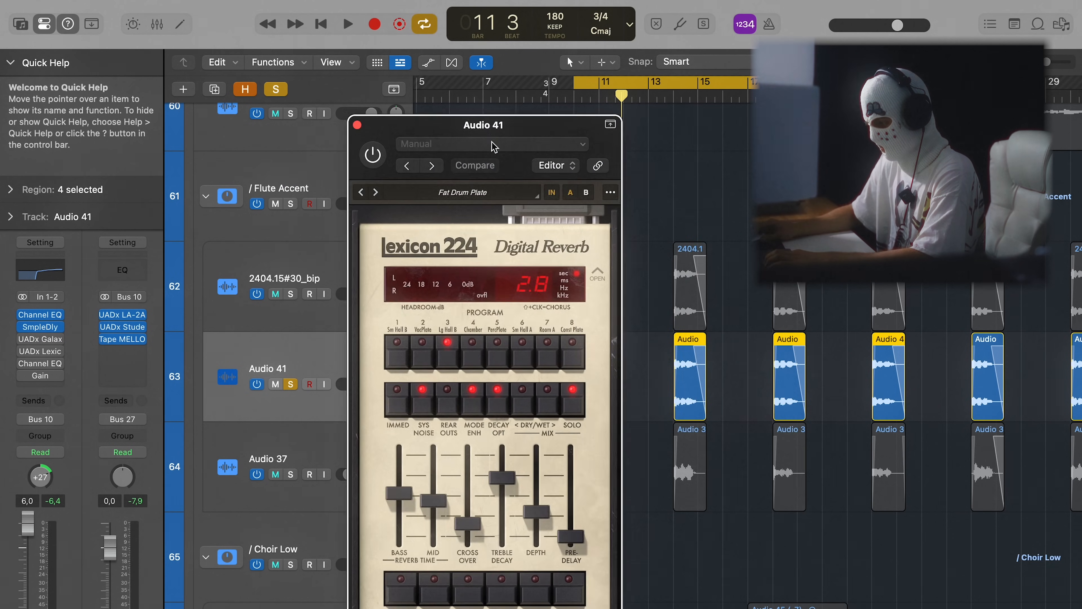
left_click_drag(491, 141, 447, 98)
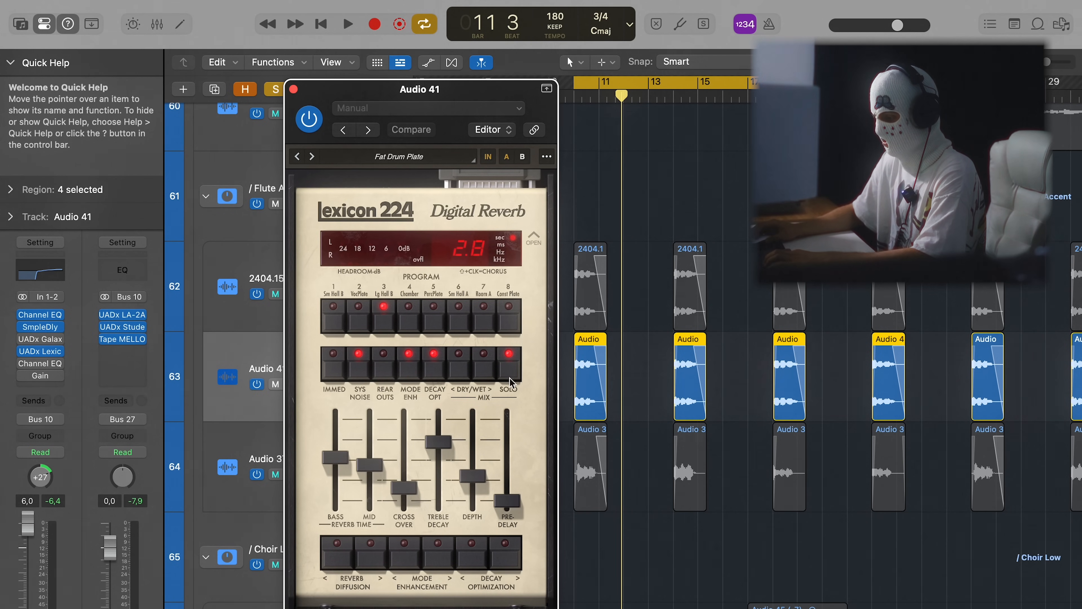
key("space")
left_click(309, 122)
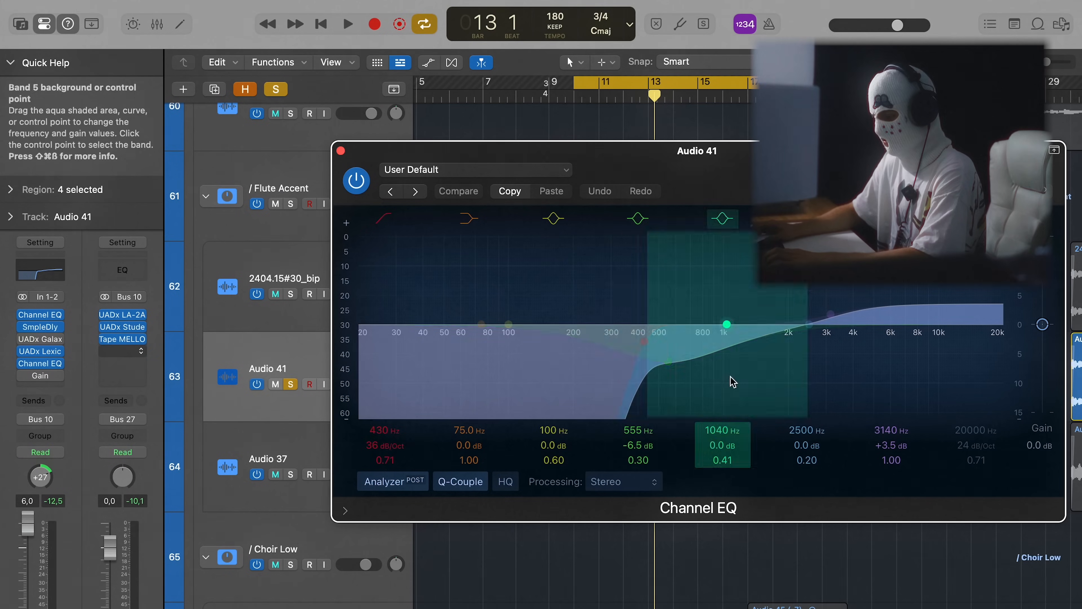
Step: Examine the bands of the second Channel EQ on Audio 41 and enable the Gain plug-in after it
left_click_drag(668, 325, 653, 362)
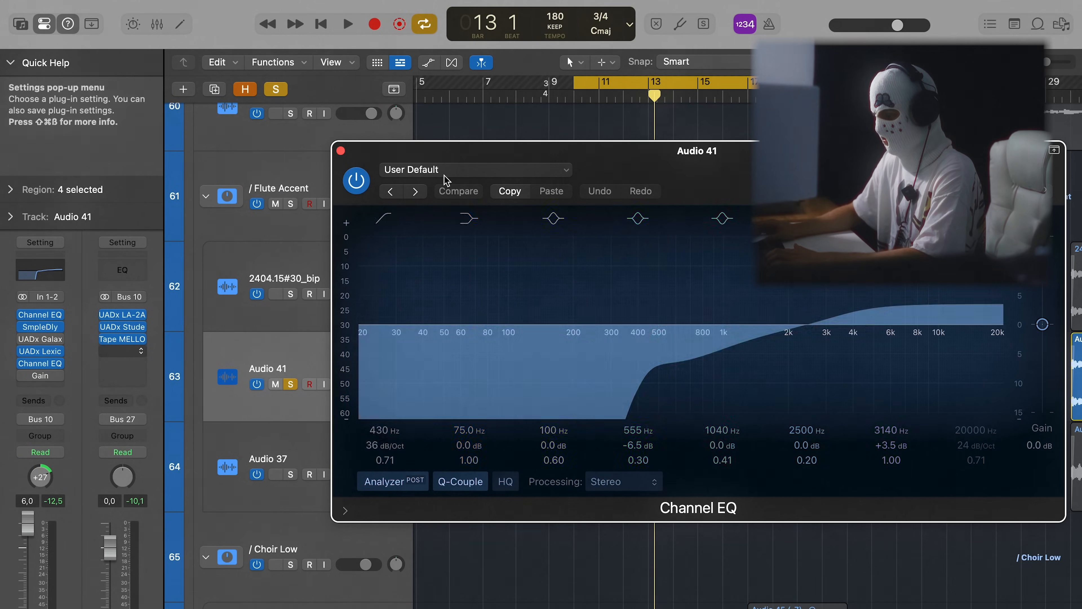
left_click(341, 151)
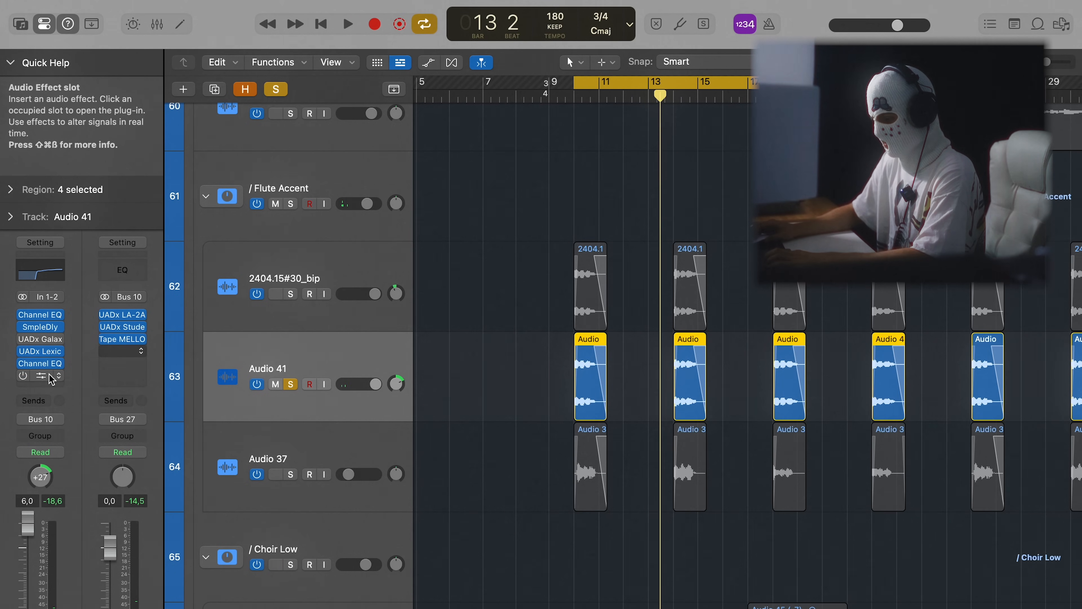
left_click(30, 377)
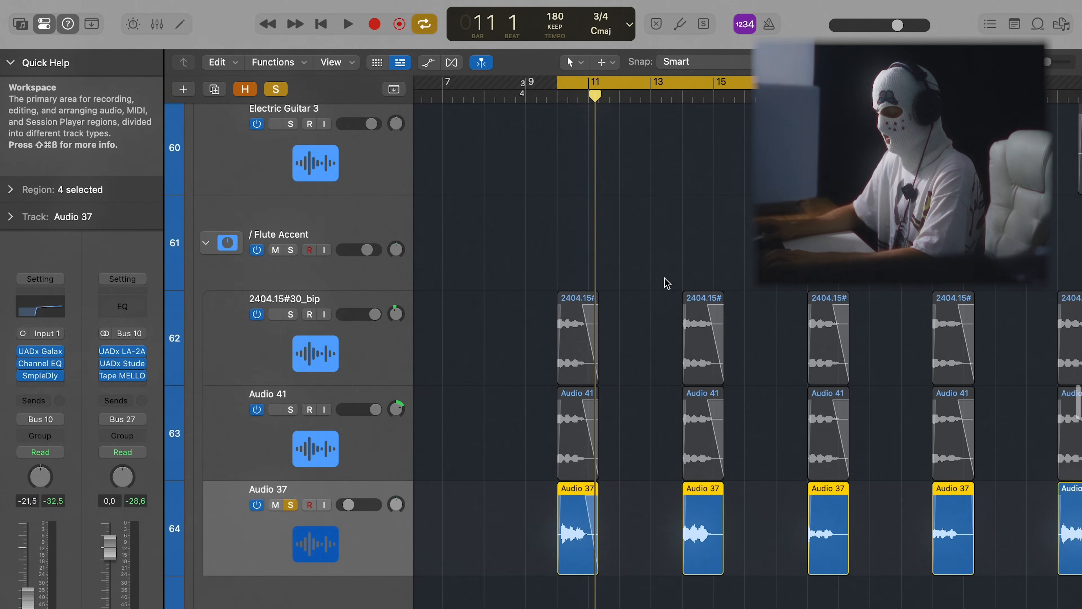
Step: Audition the soloed Audio 37 track in the Flute Accent stack from the start of the cycle range
scroll(664, 283, "down", 2)
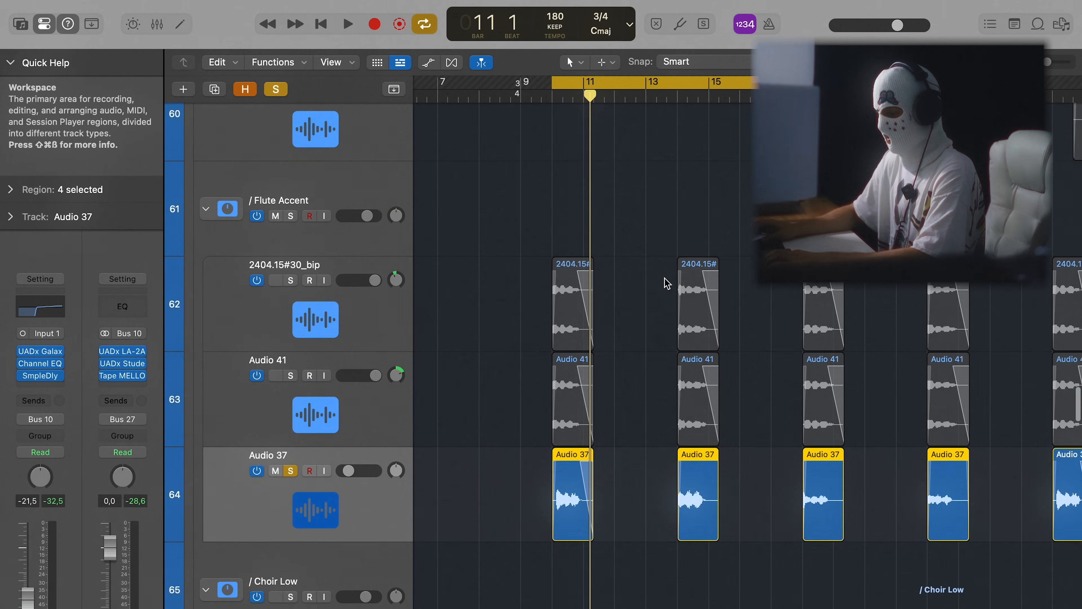
scroll(672, 284, "left", 3)
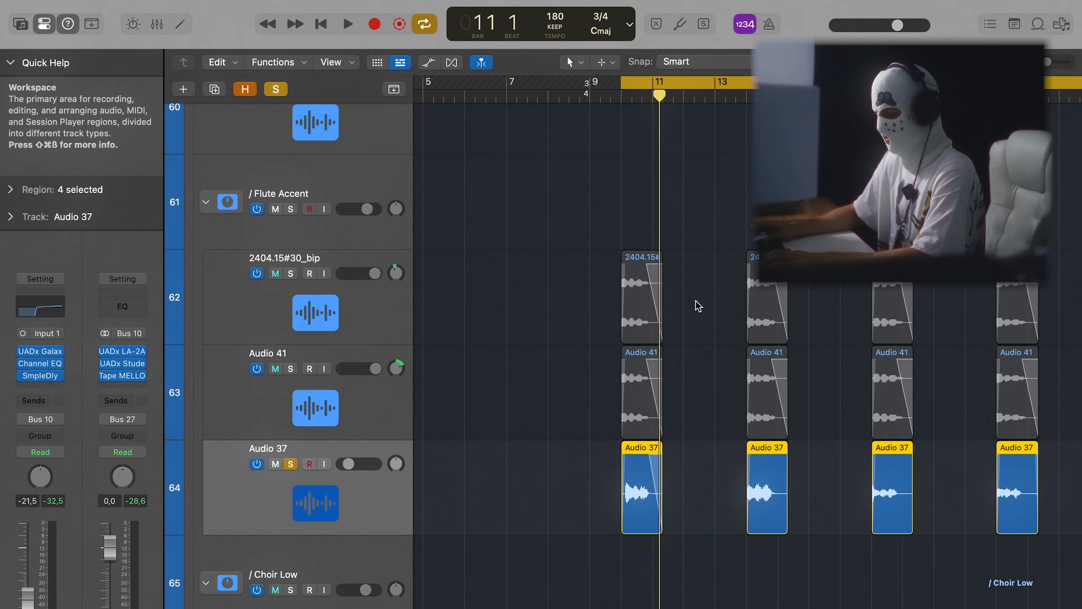
key("space")
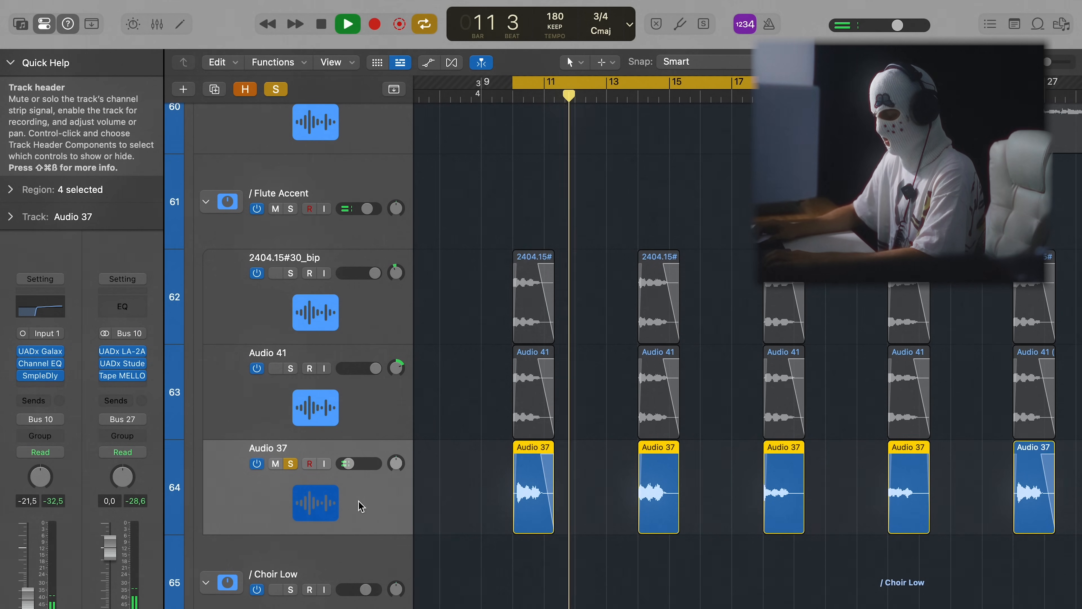
scroll(354, 469, "down", 1)
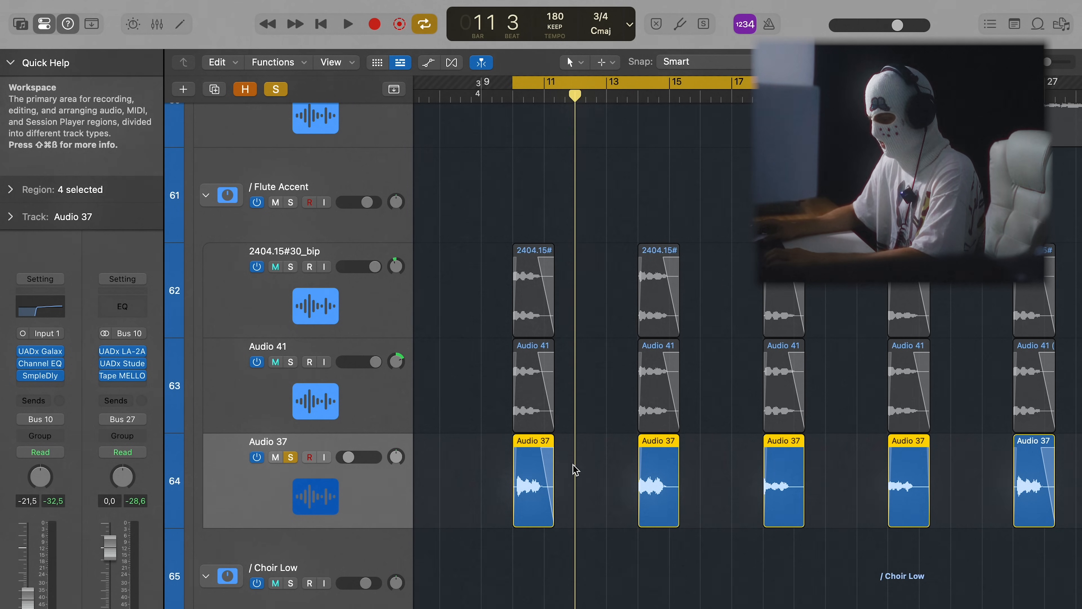
key("super+Left")
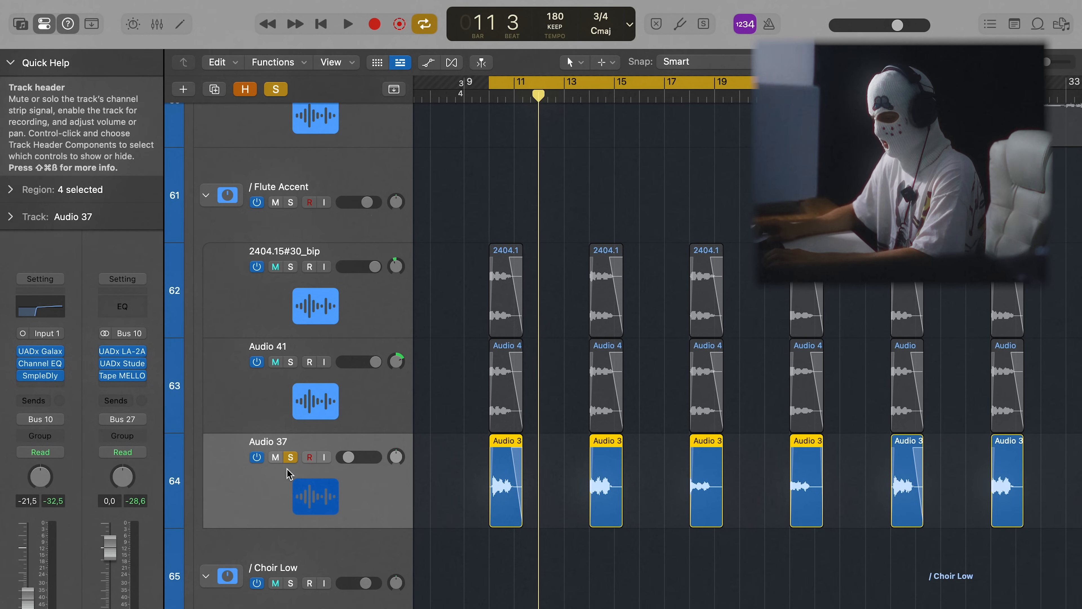
Step: Inspect the UADx Galaxy, Channel EQ and Sample Delay settings on the Audio 37 track
left_click(40, 351)
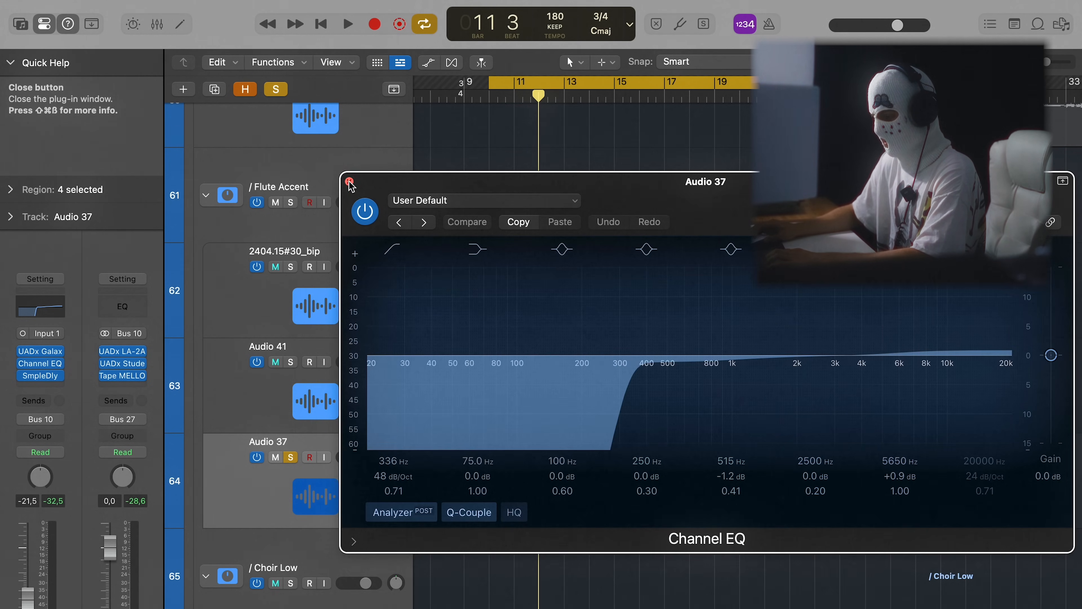
left_click(350, 183)
left_click(40, 376)
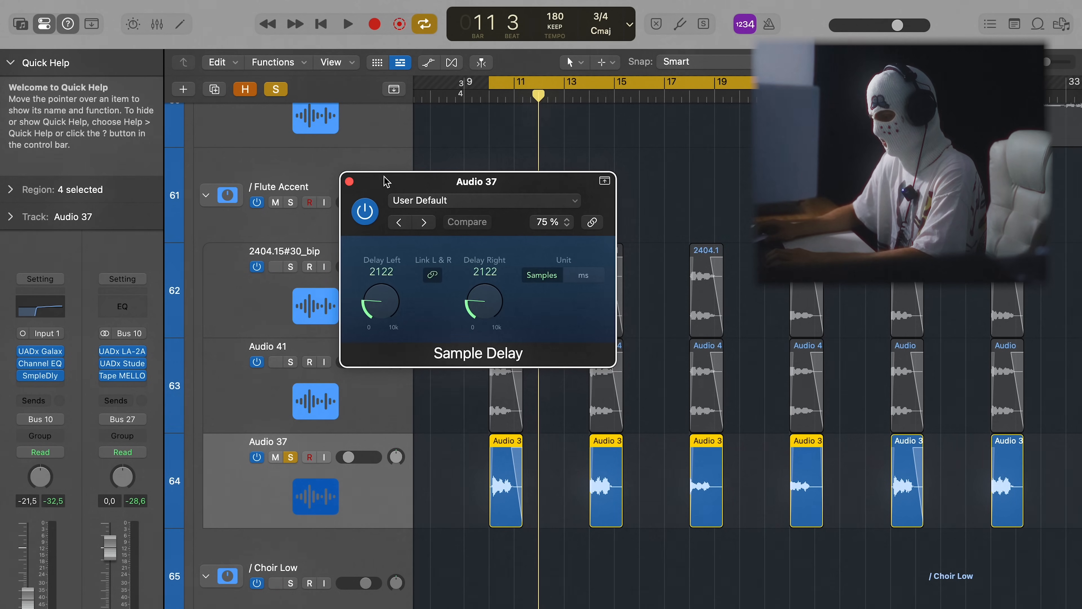
left_click(349, 181)
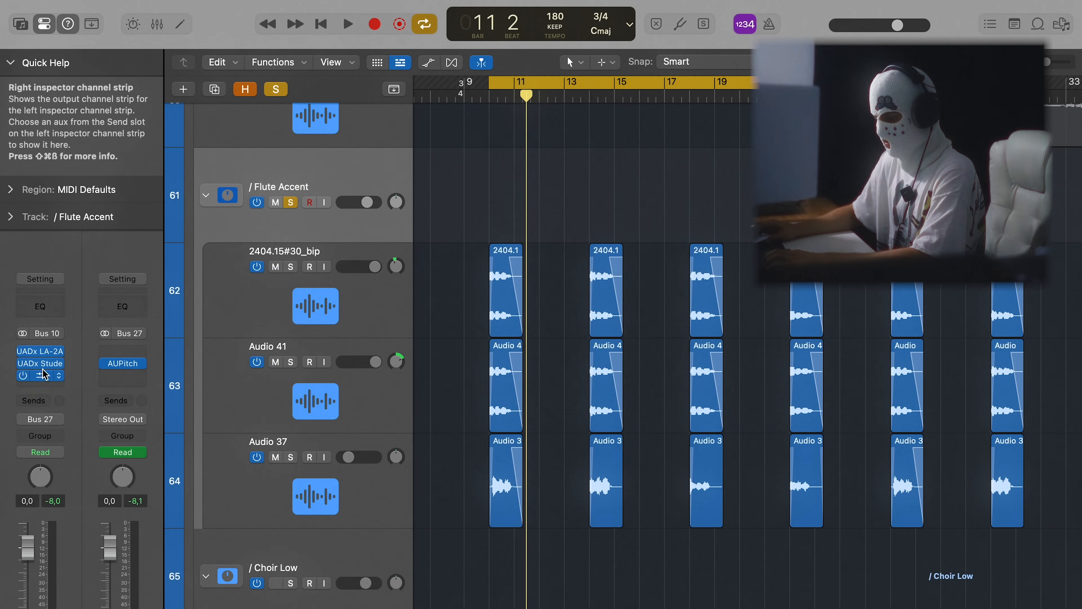
Step: Inspect the UADx LA-2A Silver Compressor and UADx Studer A800 Tape Recorder on the soloed Flute Accent stack while auditioning it
left_click(48, 358)
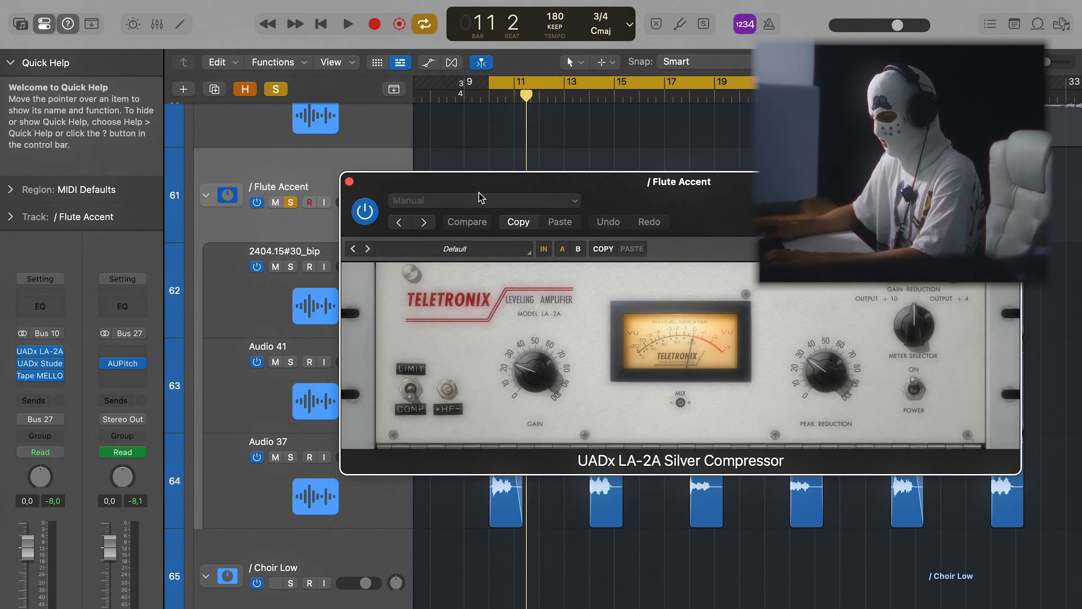
left_click(352, 181)
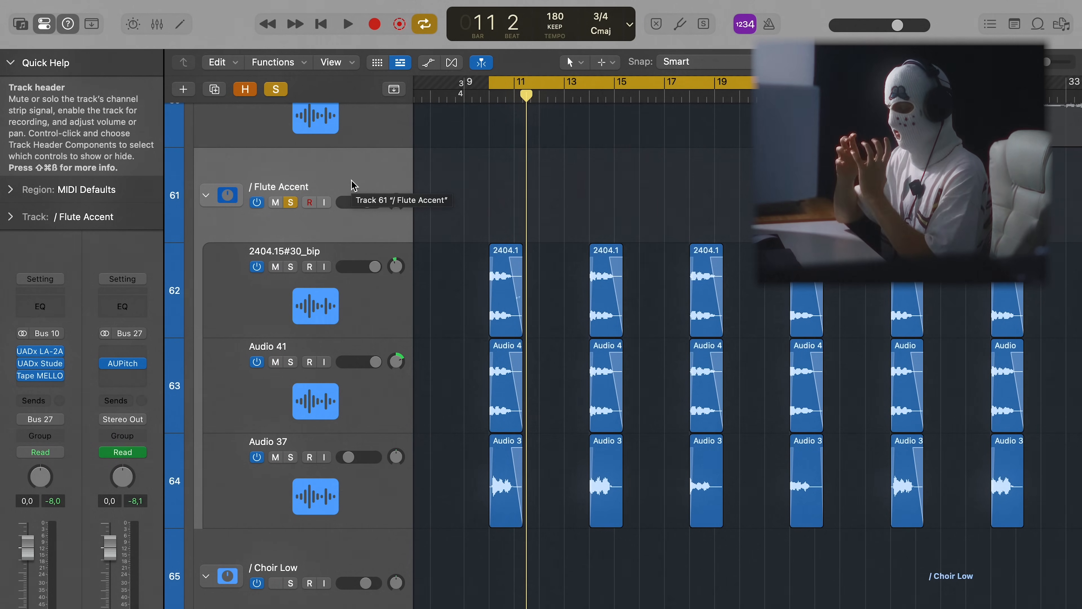
left_click(40, 364)
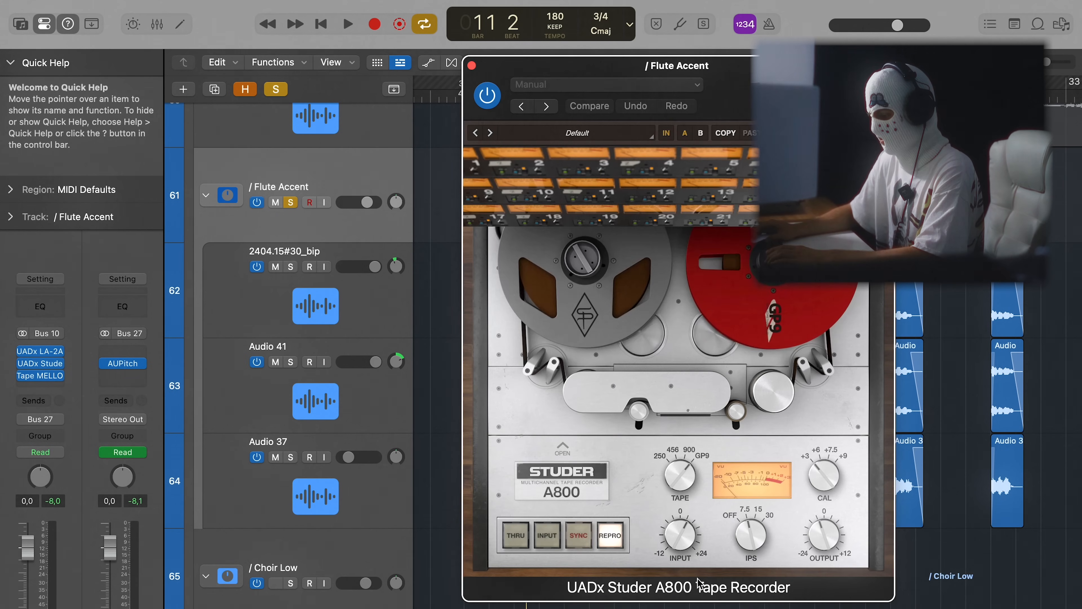
key("space")
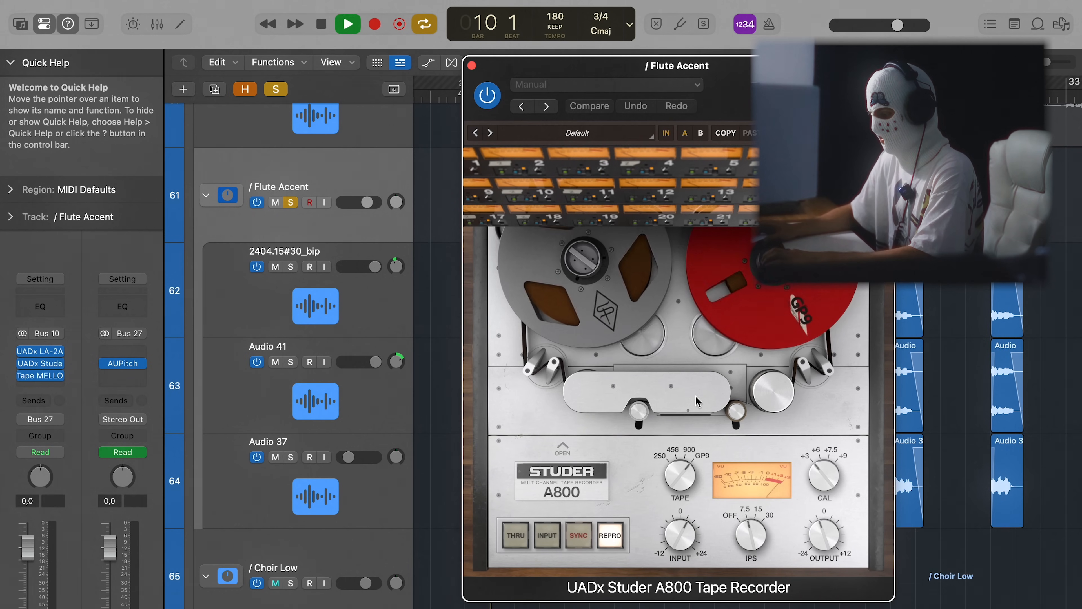
left_click(472, 64)
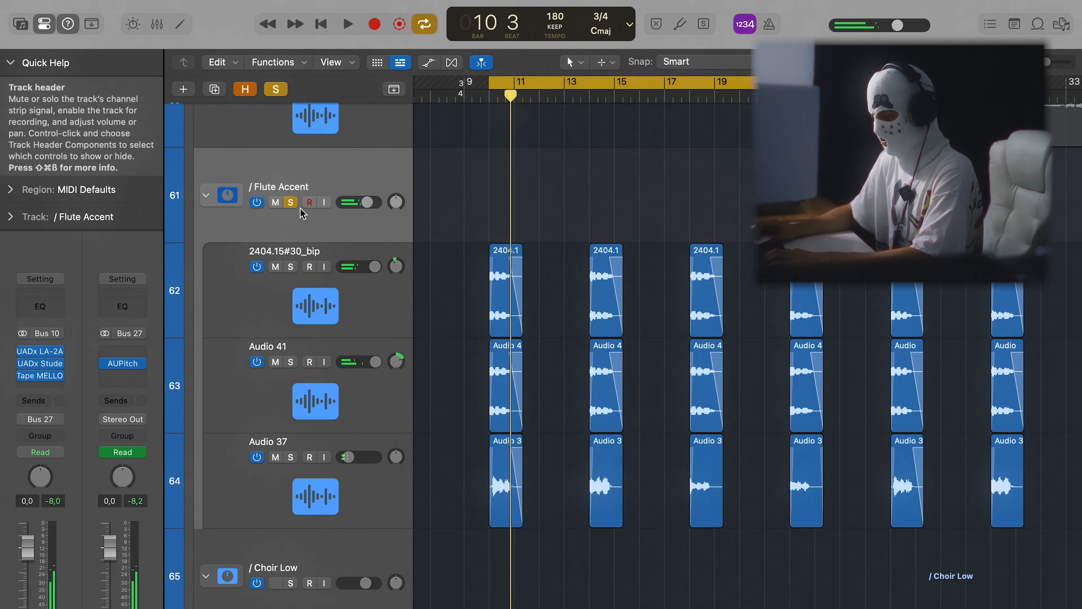
Step: Inspect the Tape MELLO-FI settings on the Flute Accent stack and resume auditioning the stack
left_click(40, 375)
left_click_drag(767, 124, 699, 114)
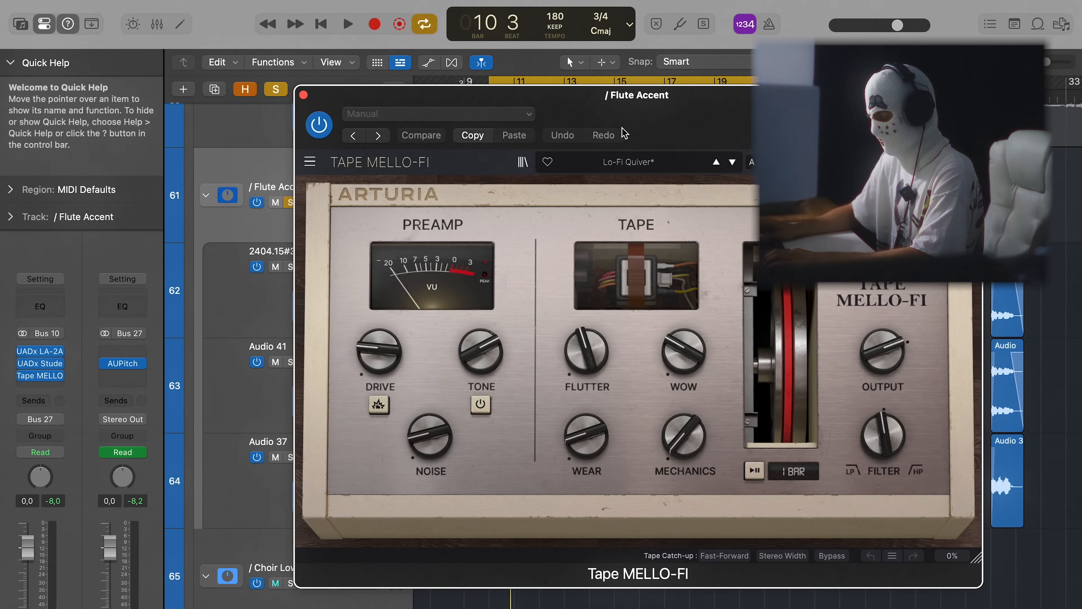
left_click(303, 95)
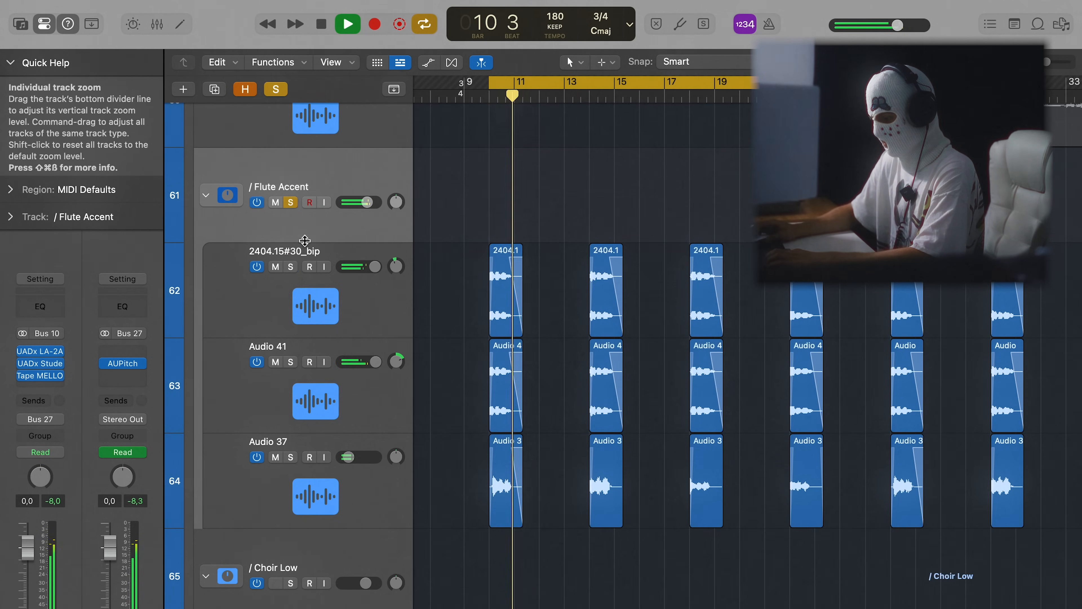
Step: Unsolo the Flute Accent stack, audition it within the full mix, and move on to the Choir Low stack
left_click(290, 202)
scroll(544, 256, "down", 2)
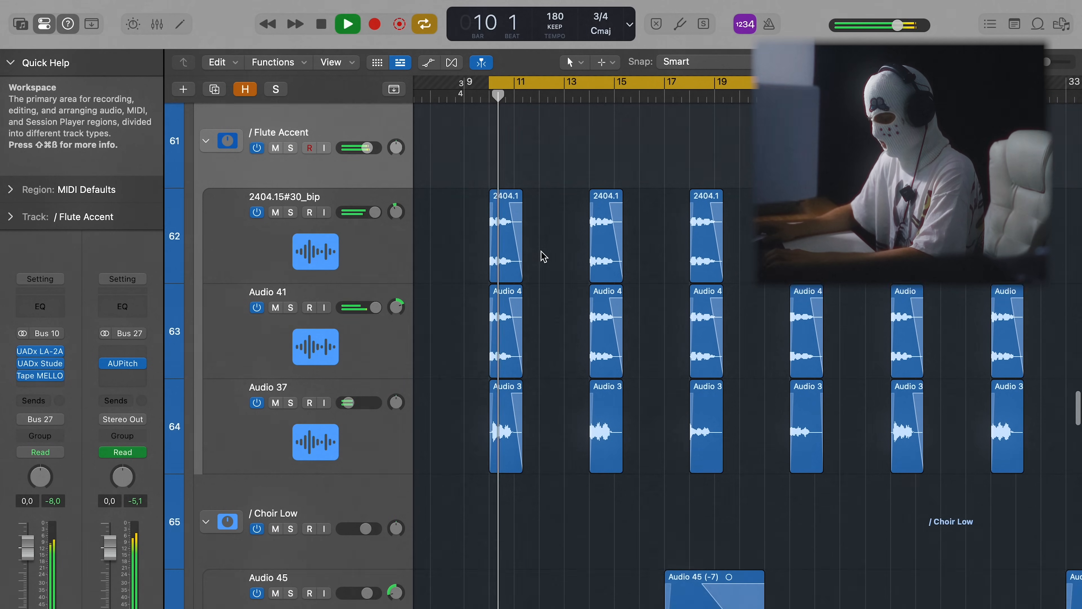
scroll(543, 256, "down", 10)
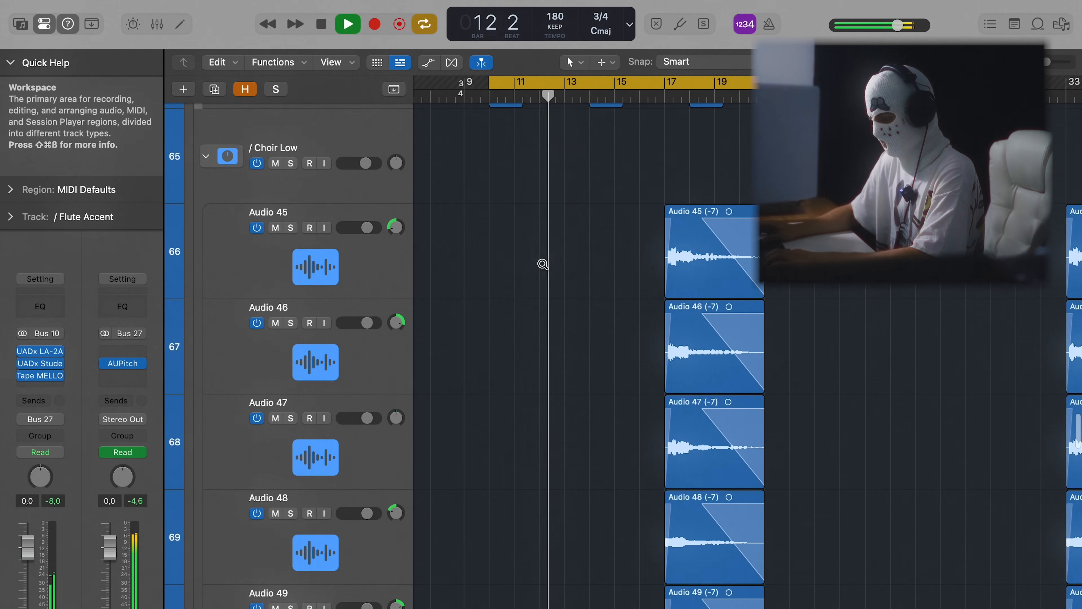
scroll(543, 263, "up", 3)
scroll(593, 312, "up", 10)
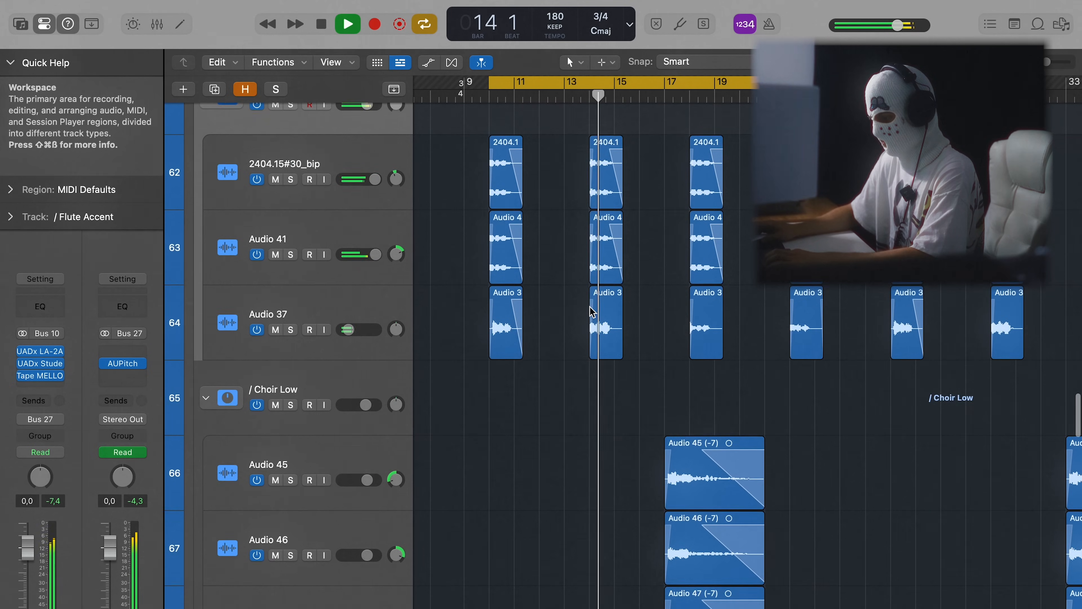
scroll(591, 308, "down", 15)
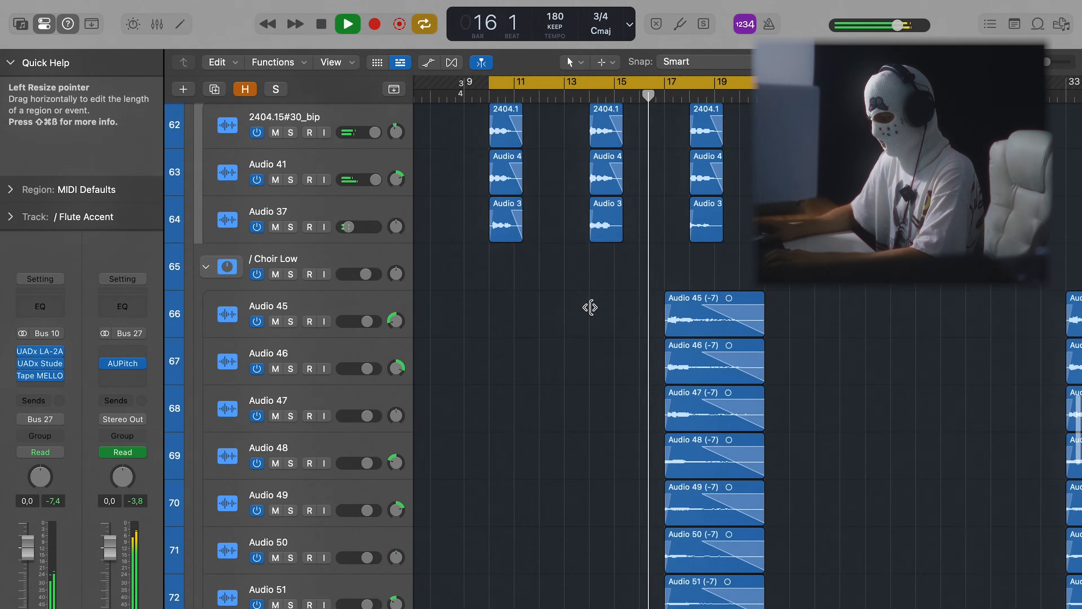
key("space")
Step: Solo the Choir Low stack and move the start of the cycle range to bar 17
left_click(292, 207)
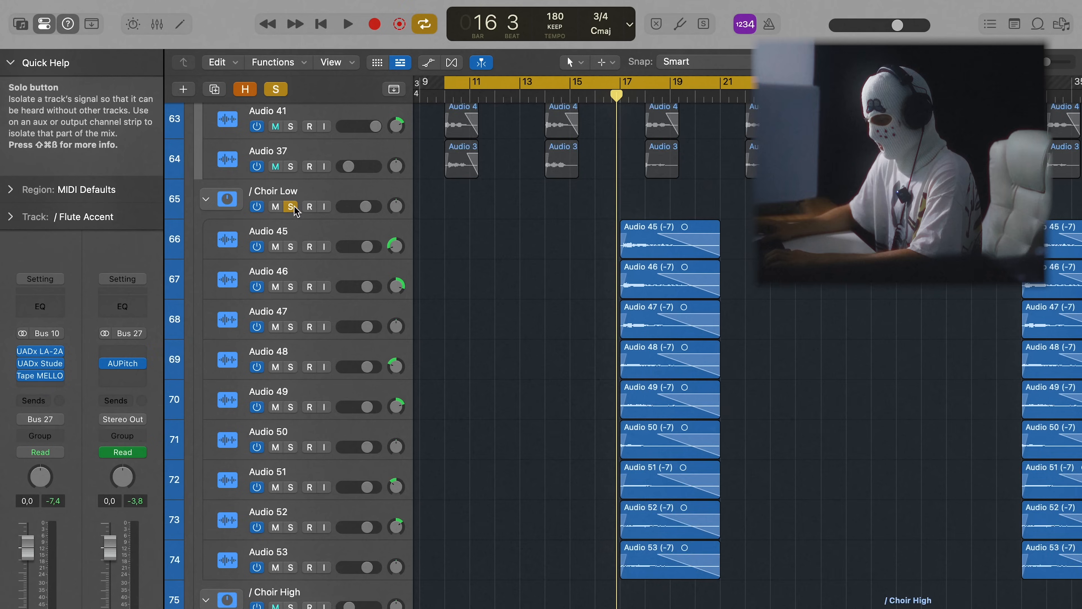
scroll(446, 289, "down", 3)
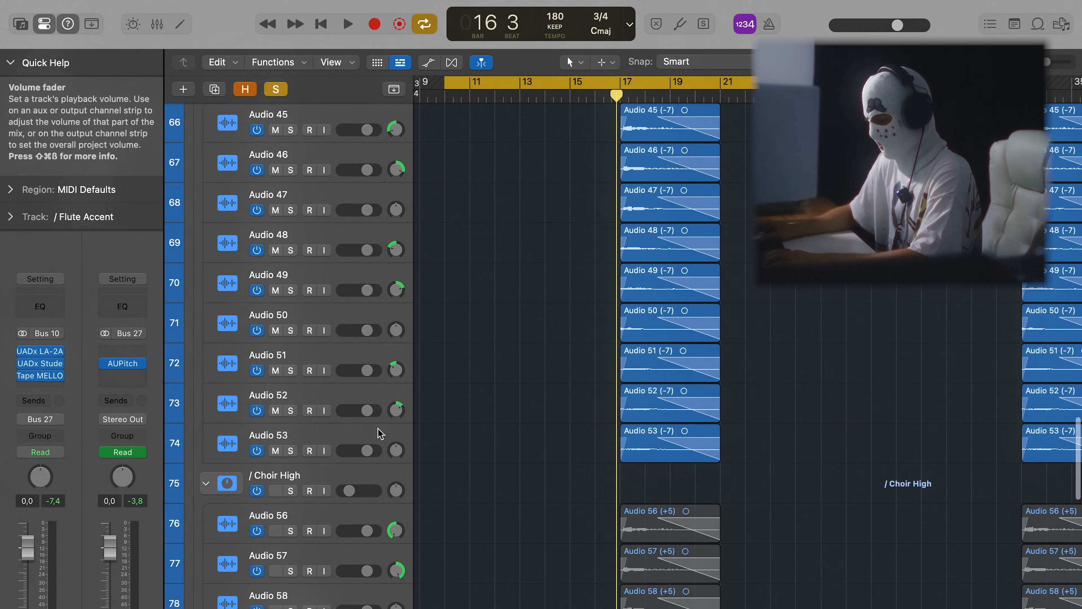
scroll(482, 391, "up", 3)
left_click_drag(446, 83, 621, 83)
Step: Audition the Choir Low regions with the stack's insert plug-ins bypassed, without and with the -7 transposition
key("space")
scroll(742, 261, "down", 2)
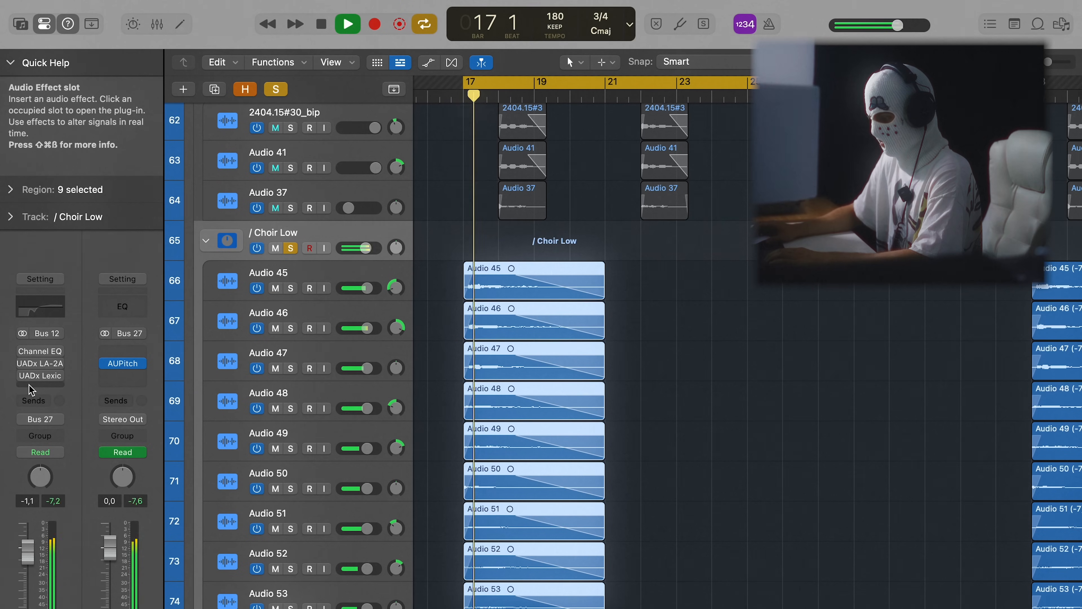
key("space")
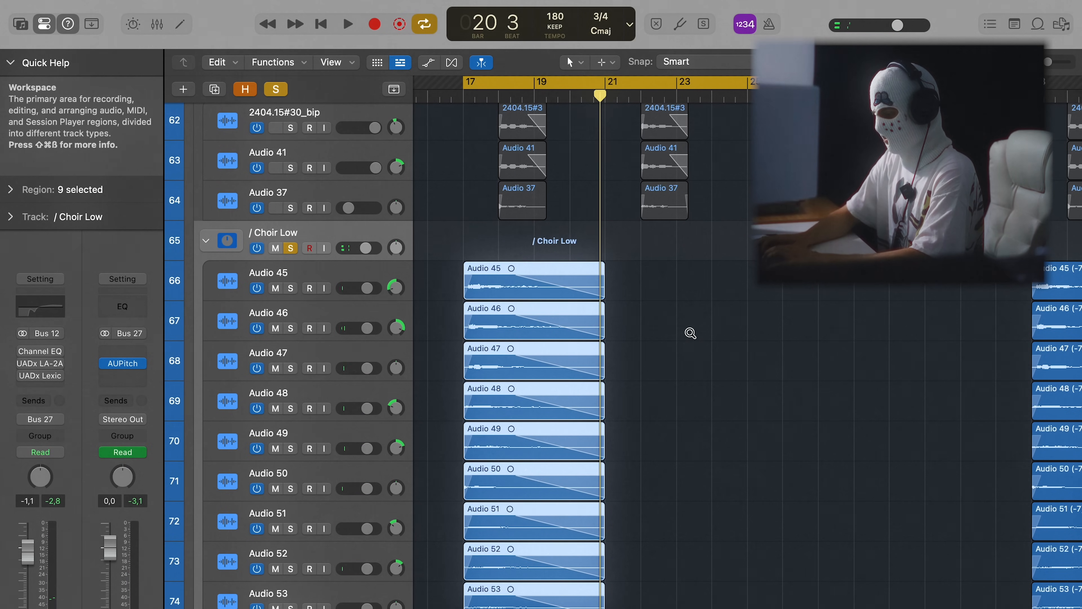
key("space")
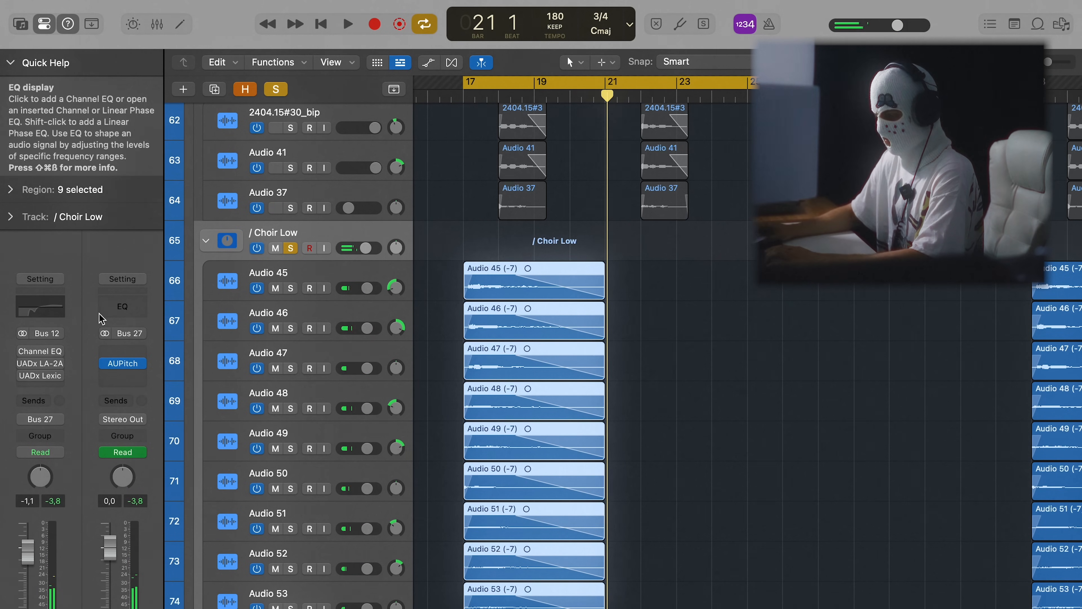
Step: Enable and inspect the Channel EQ and the UADx LA-2A Silver Compressor on the Choir Low stack while auditioning it
left_click(40, 351)
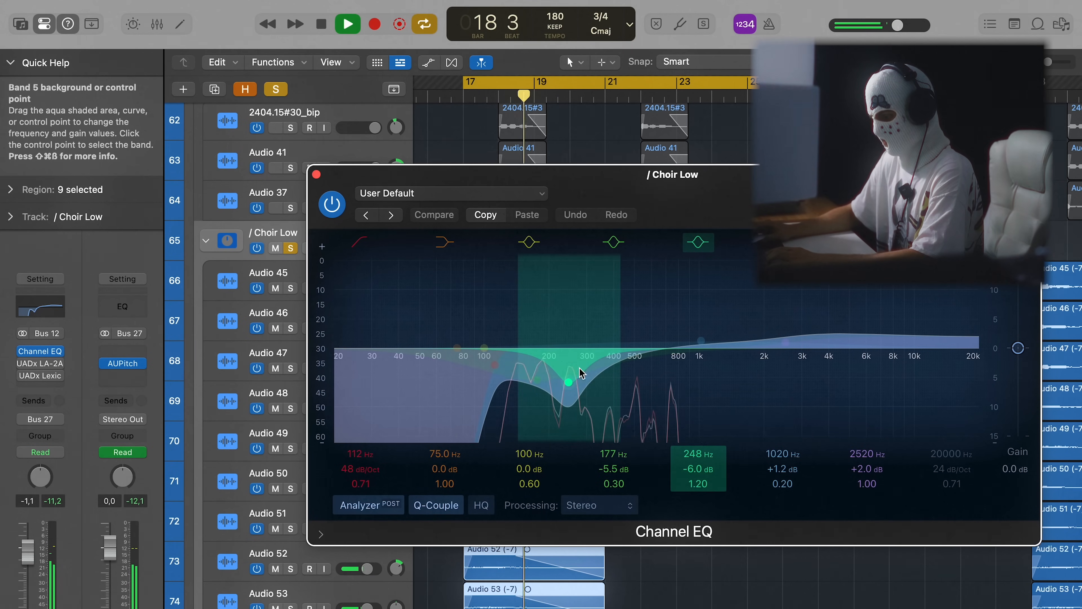
key("space")
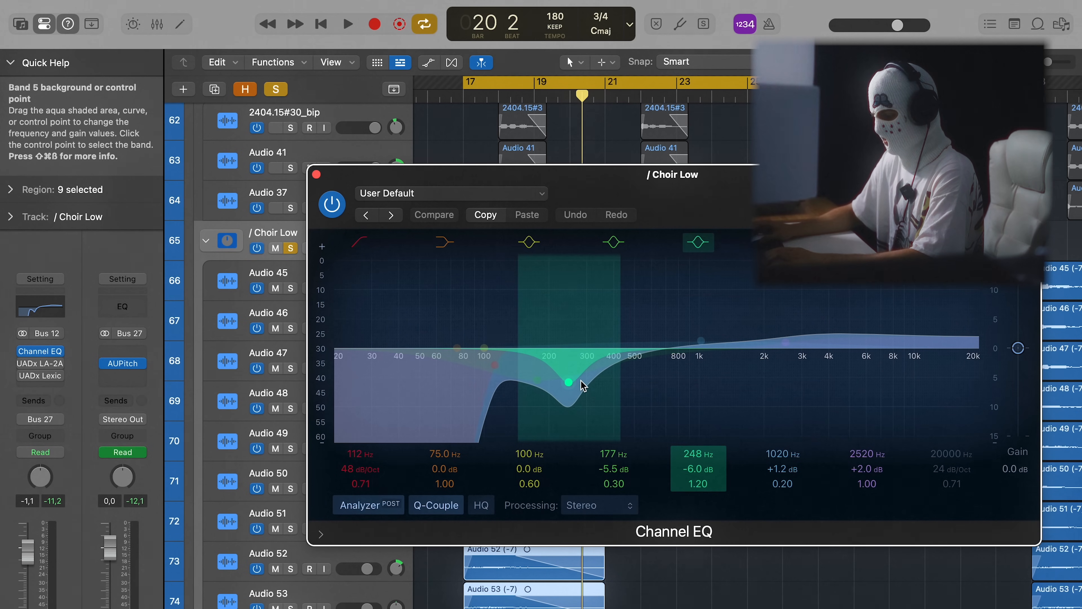
left_click(316, 175)
left_click(46, 365)
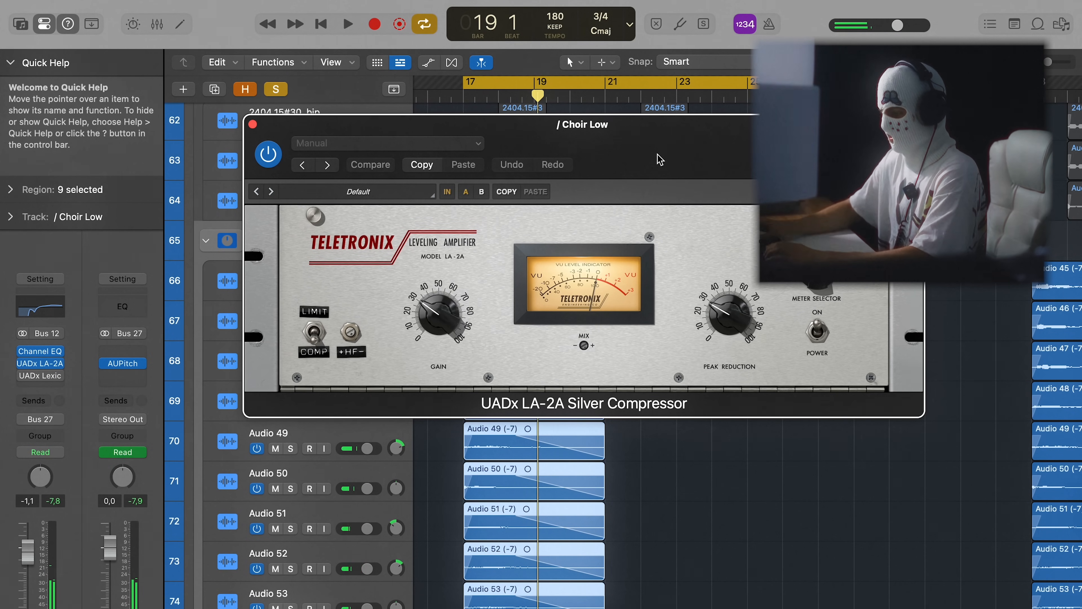
Step: Enable the UADx Lexicon 224 reverb on the Choir Low stack and compare its sound bypassed and active during playback
left_click(252, 124)
left_click(38, 378)
left_click_drag(528, 180, 847, 105)
key("space")
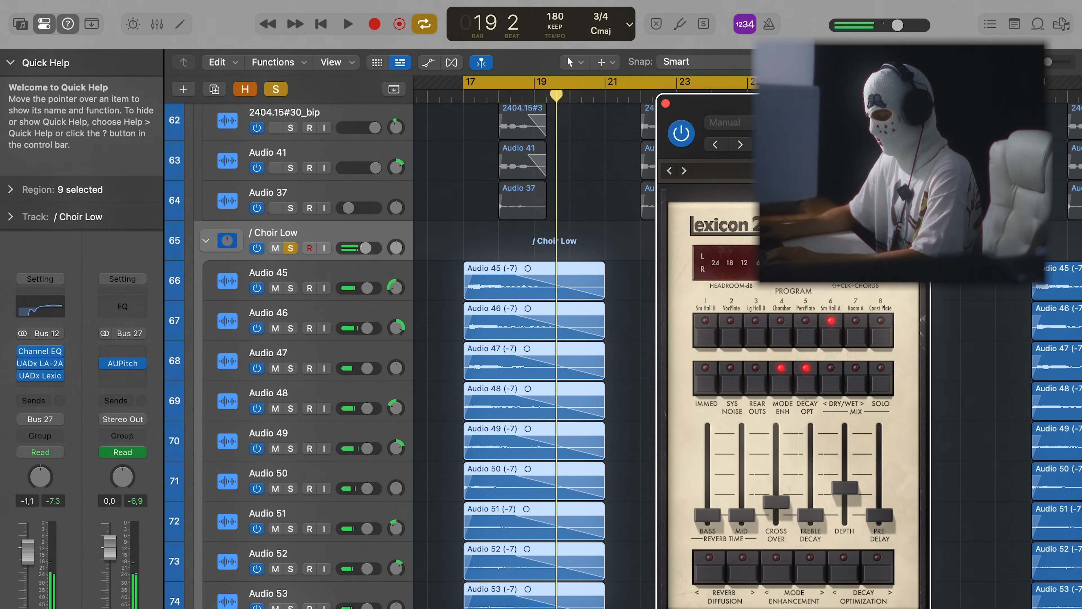
key("space")
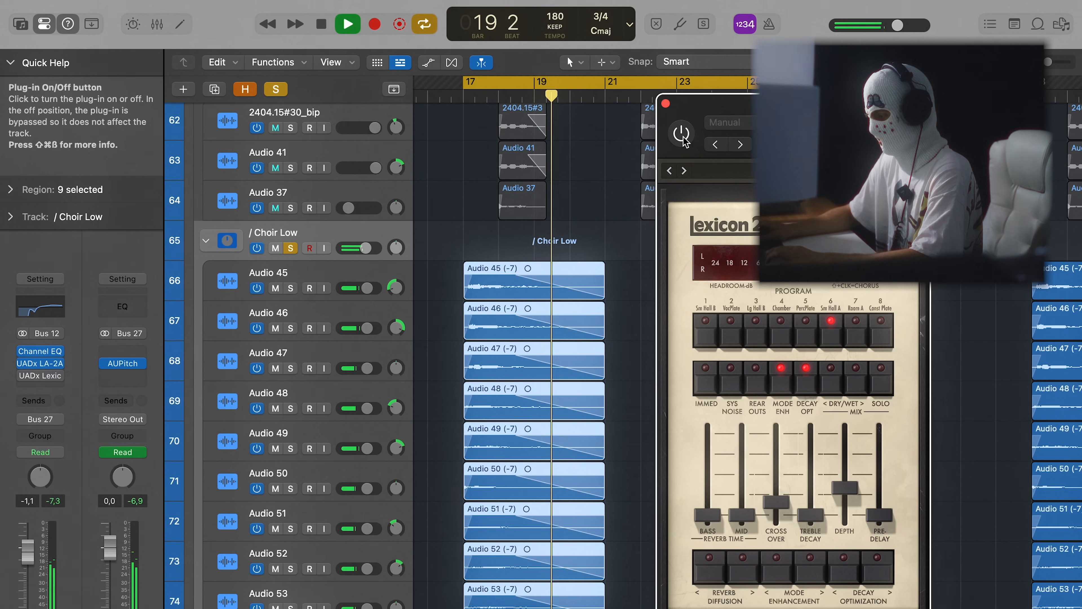
Step: Switch the solo from the Choir Low stack to the Choir High stack and audition its +5 transposed regions
key("super+Up")
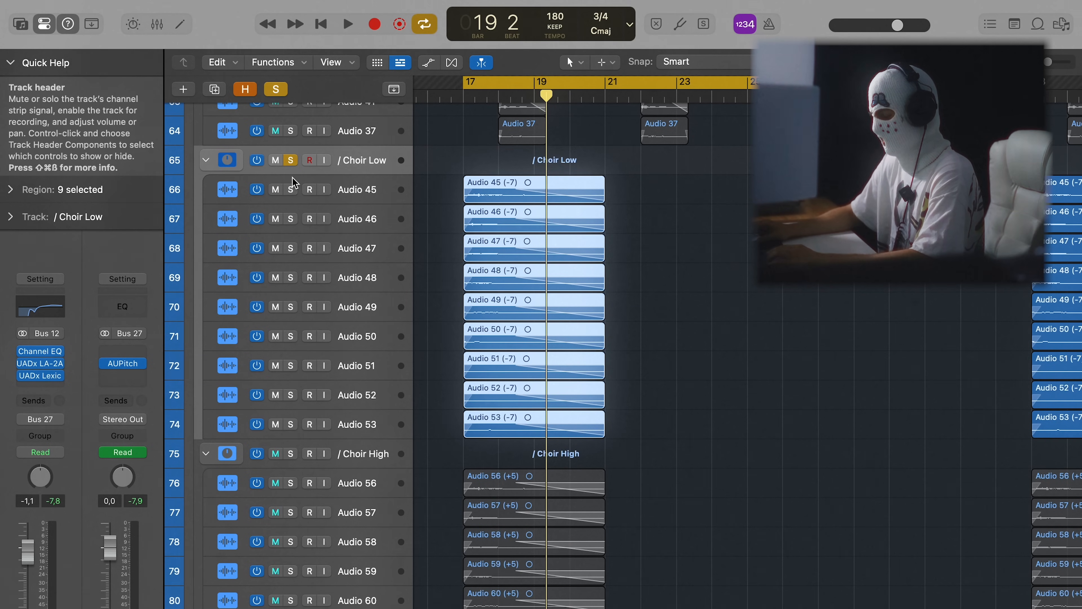
left_click(294, 160)
left_click(291, 453)
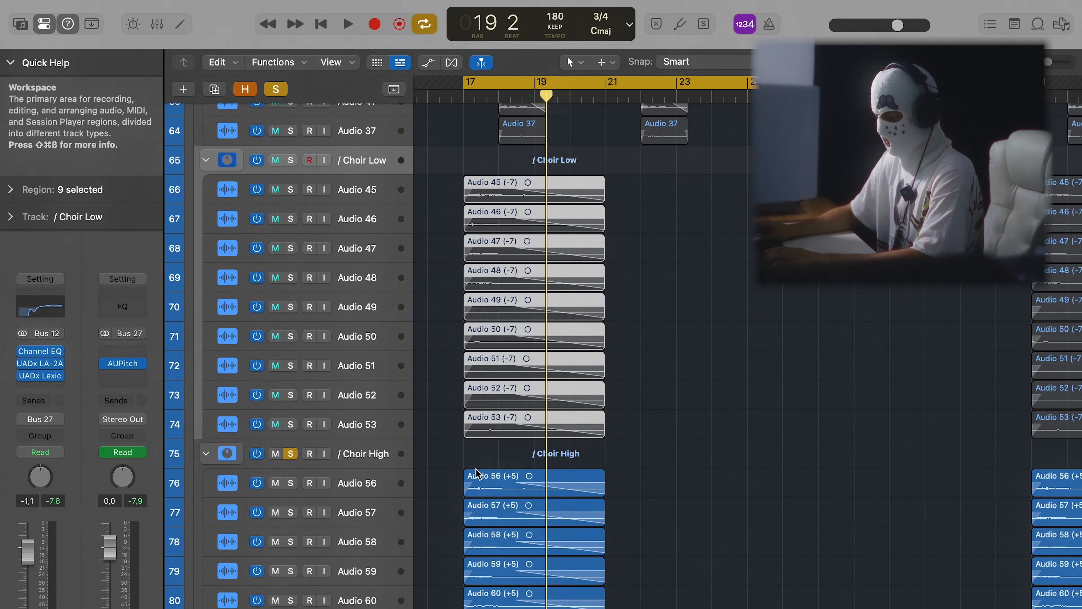
scroll(476, 472, "down", 4)
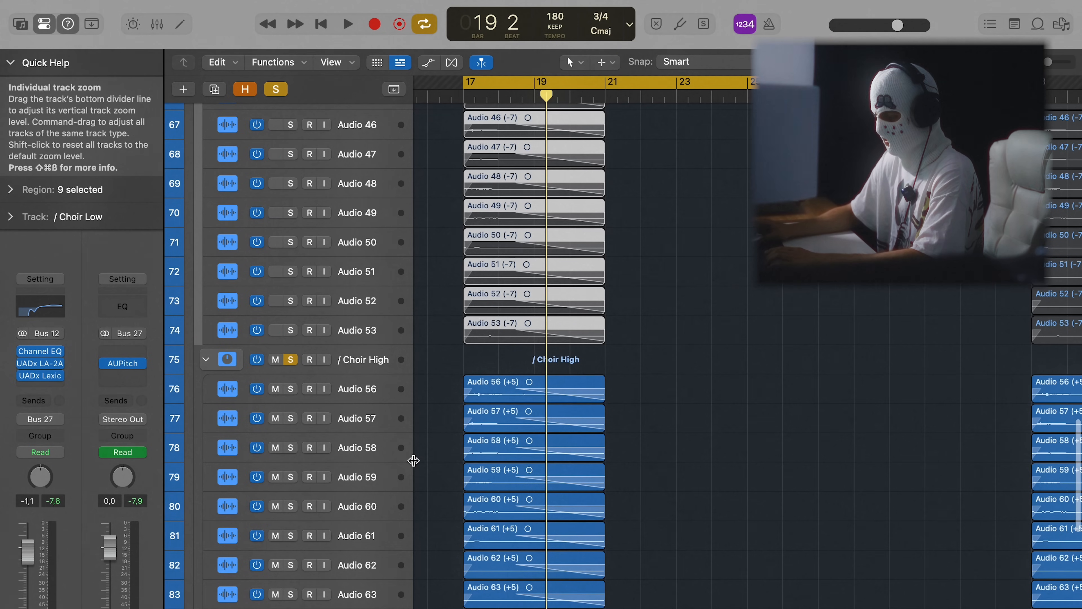
scroll(511, 455, "down", 2)
scroll(548, 458, "up", 2)
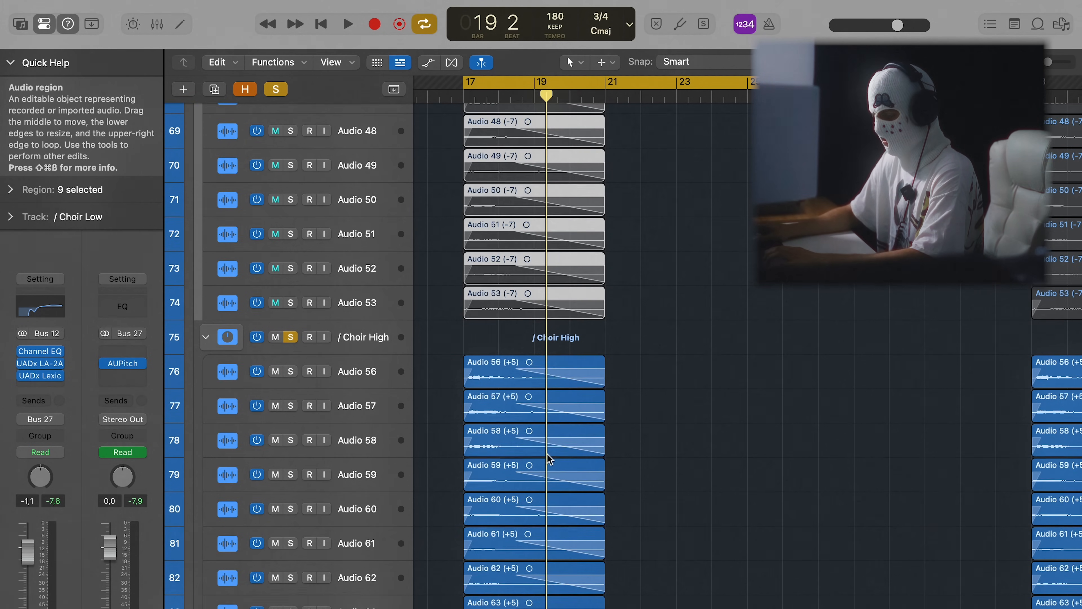
scroll(652, 446, "up", 3)
scroll(651, 450, "down", 5)
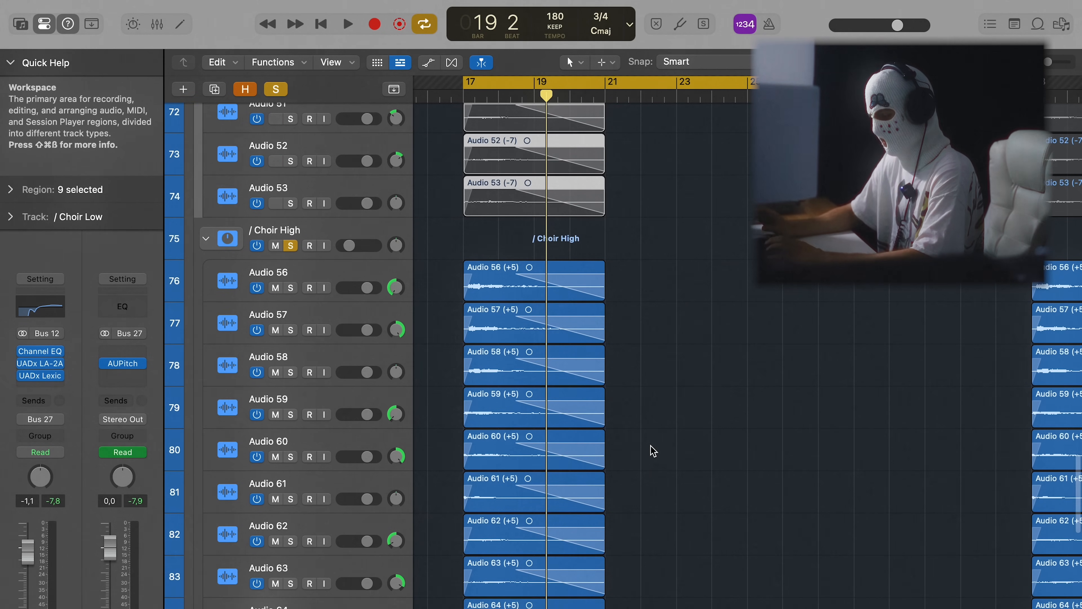
key("space")
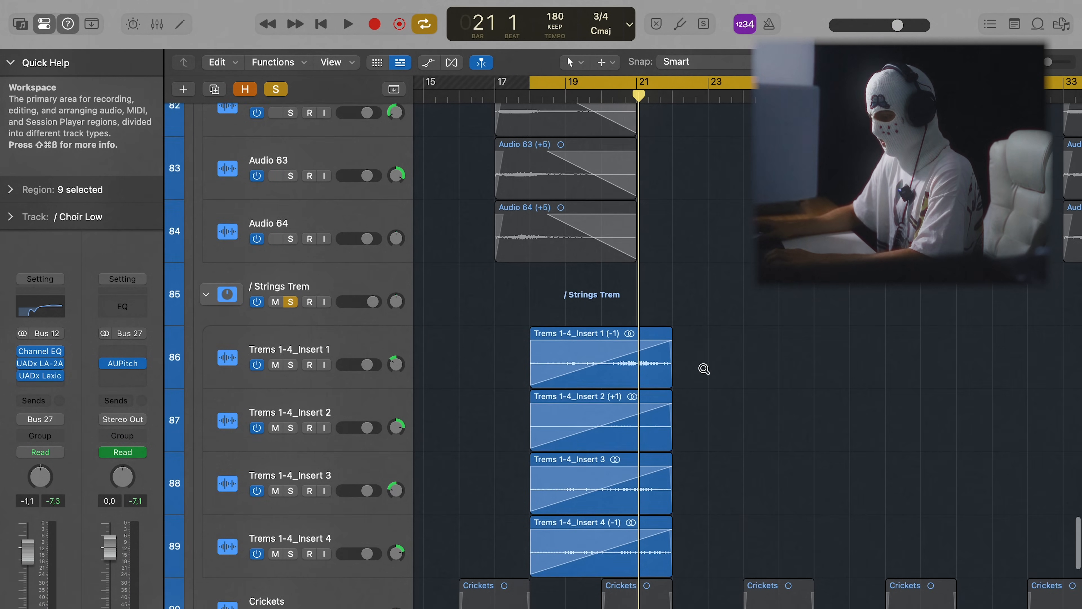
Step: Audition the soloed Strings Trem stack and shift the cycle range to start at bar 17
key("space")
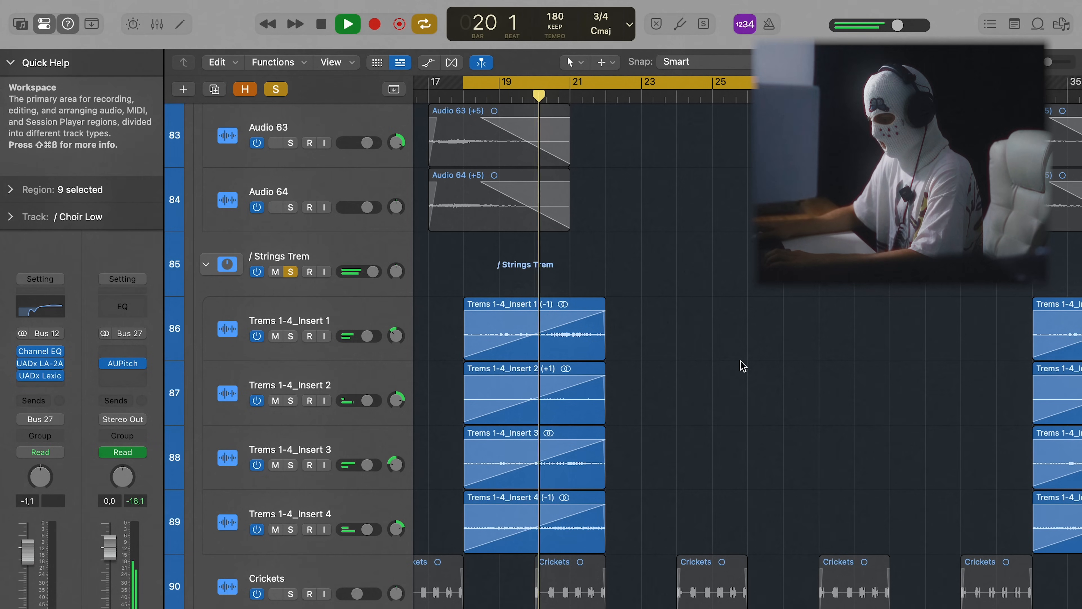
key("space")
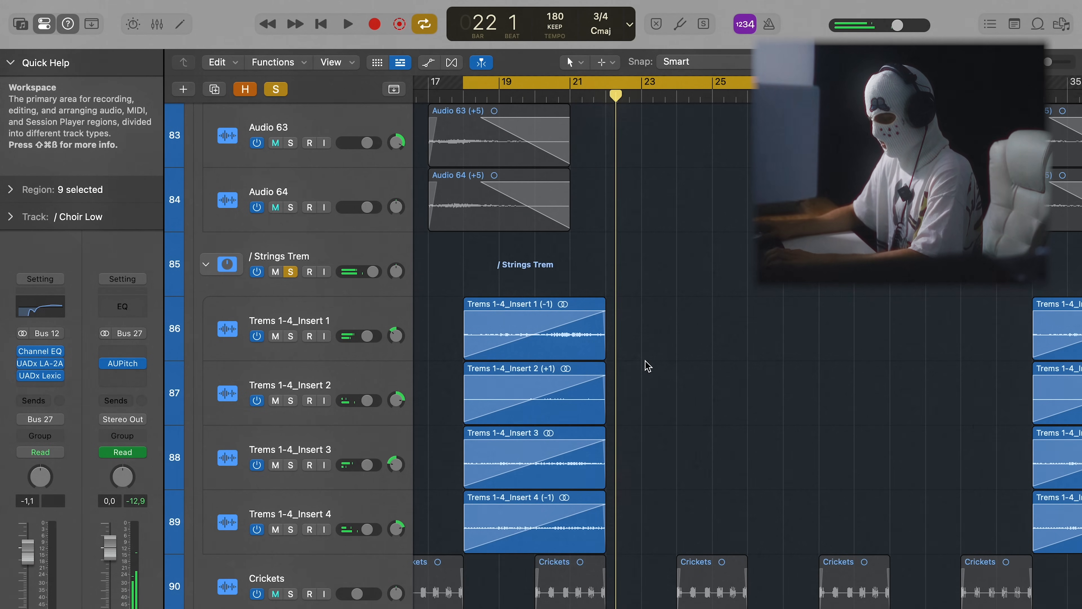
scroll(649, 366, "left", 5)
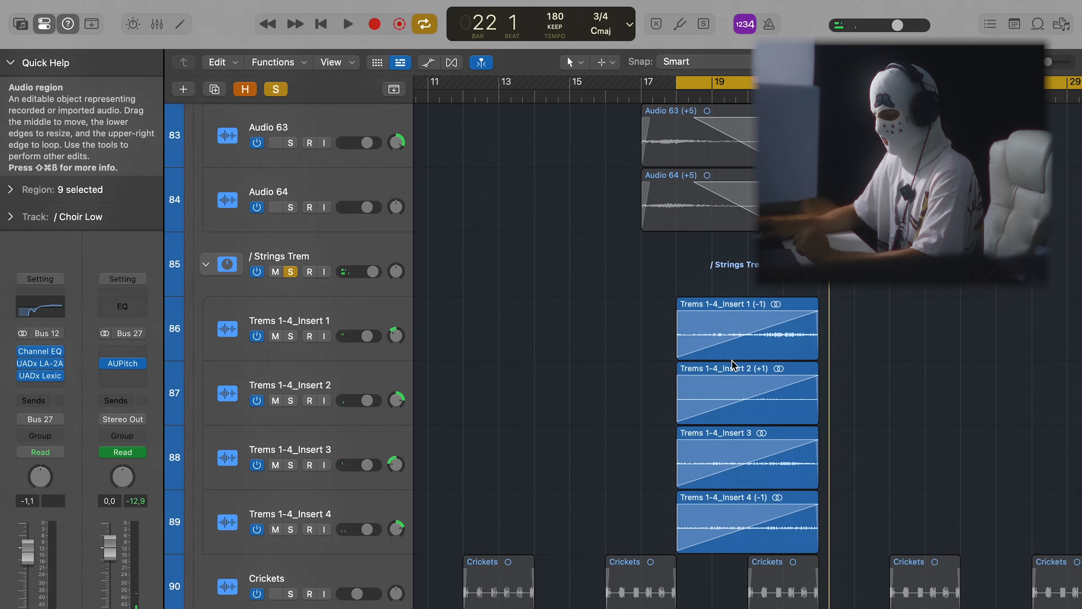
scroll(720, 367, "right", 5)
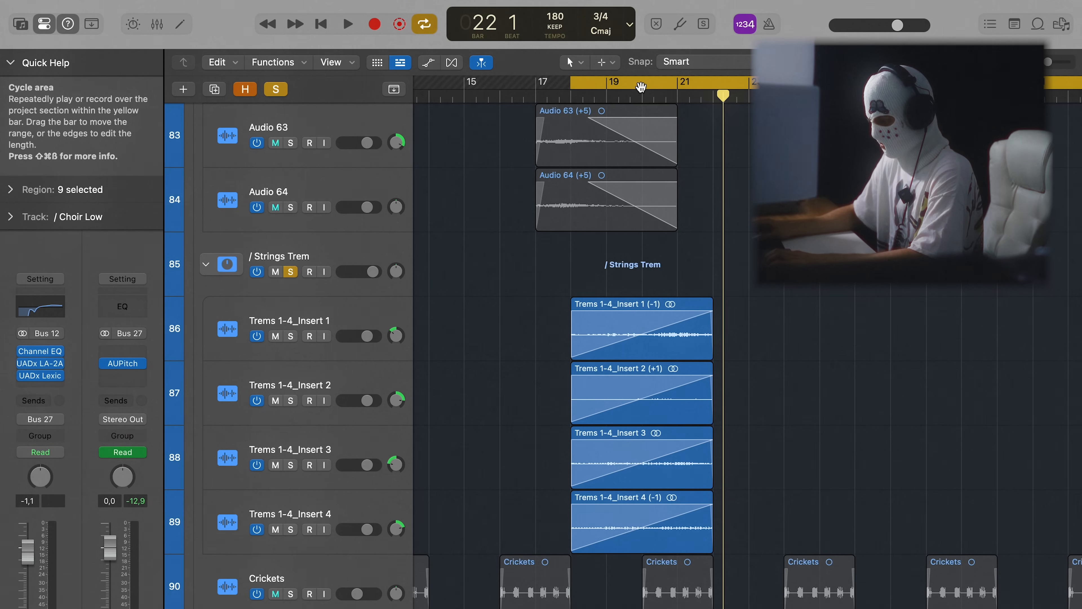
left_click_drag(641, 86, 609, 87)
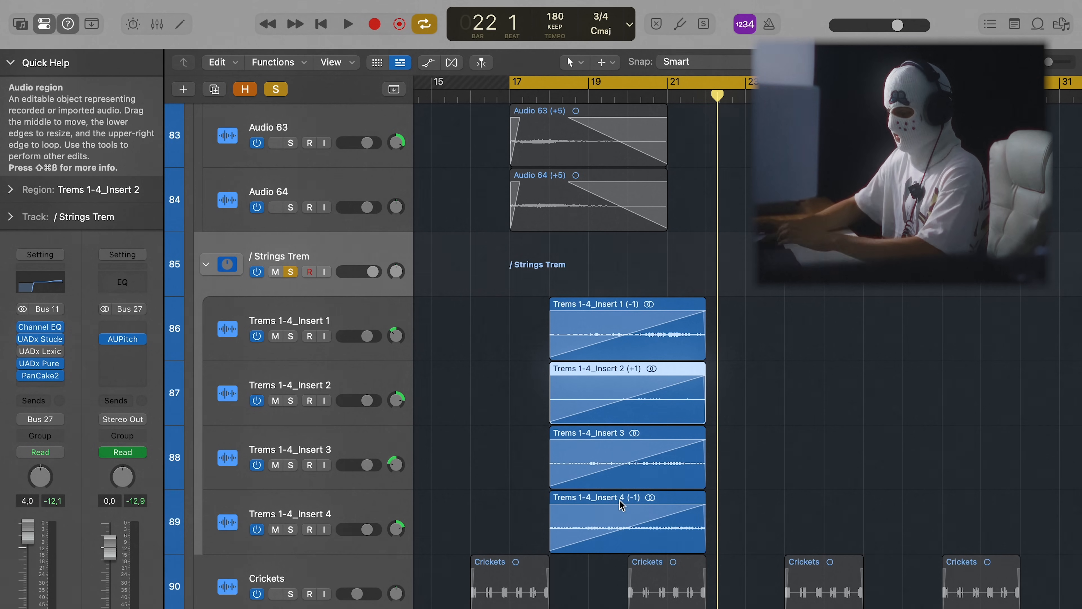
Step: Go through the four Trems 1-4_Insert tracks and review the channel strip and panning of each
left_click(336, 312)
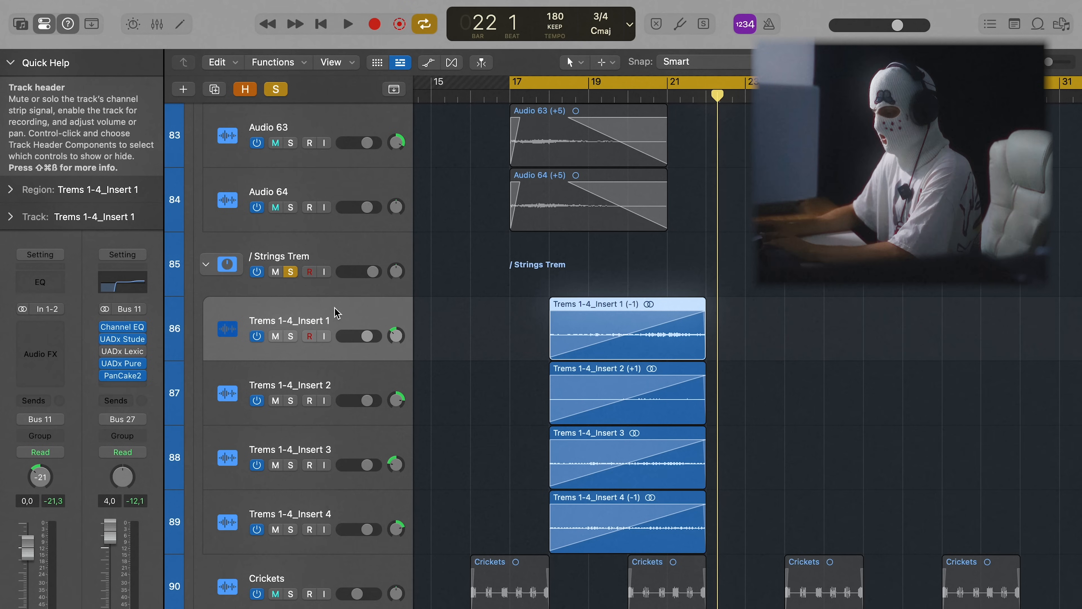
key("Down")
key("Down")
key("Down")
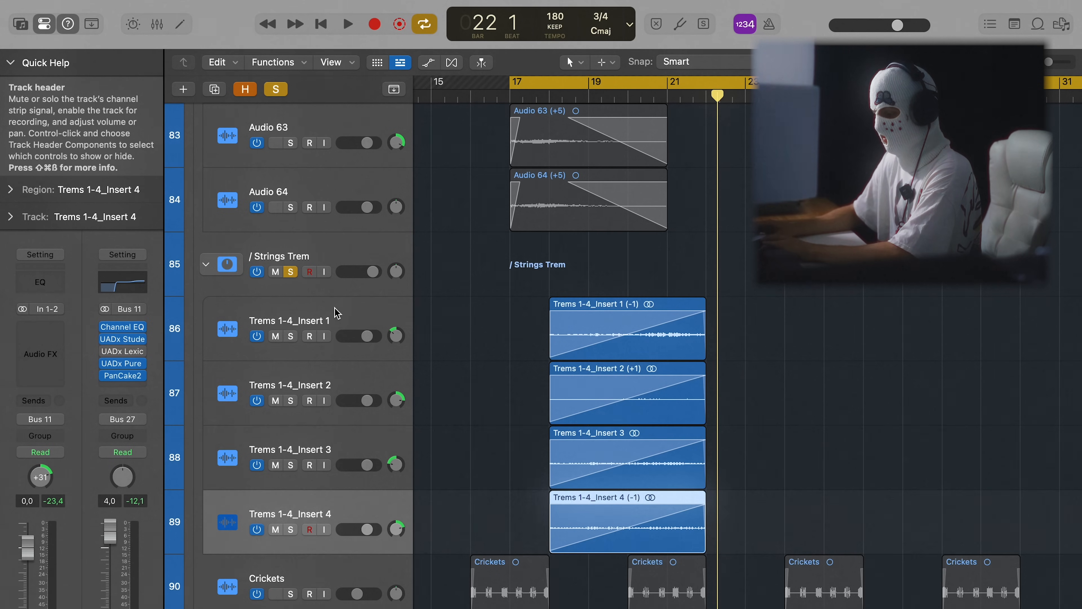
key("Up")
key("Up")
Step: Inspect the Channel EQ and the UADx Studer A800 Tape Recorder on the Strings Trem stack
left_click(331, 248)
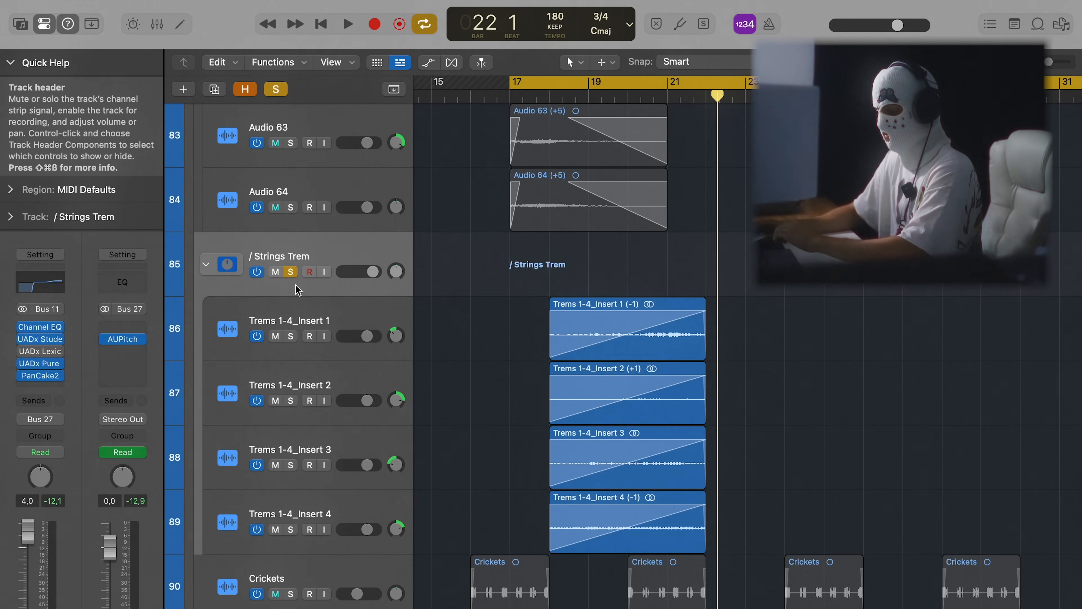
left_click(40, 327)
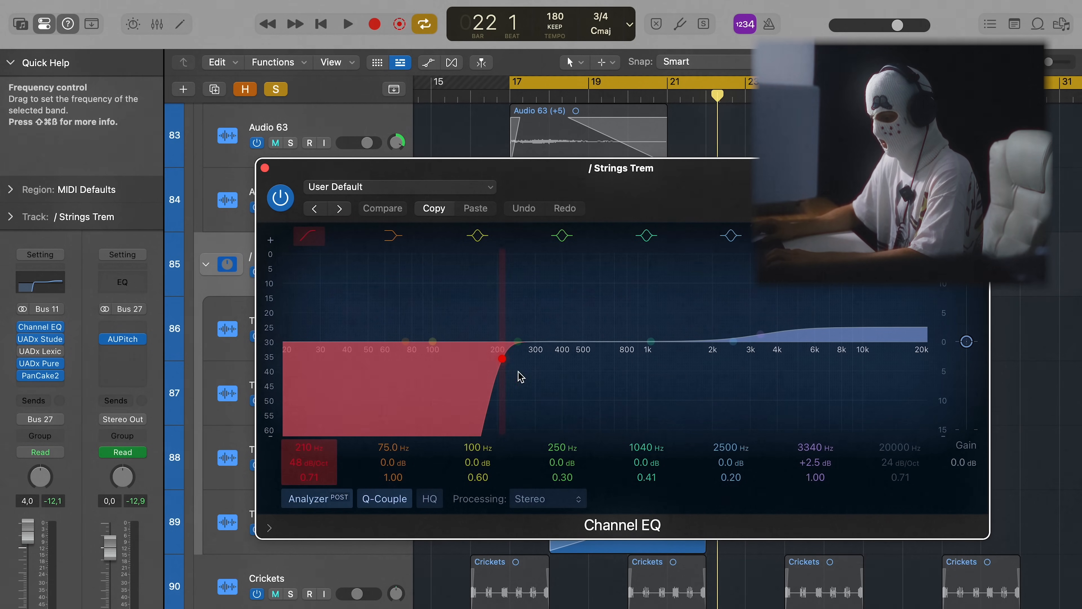
left_click(265, 168)
left_click(40, 339)
left_click_drag(652, 194, 947, 100)
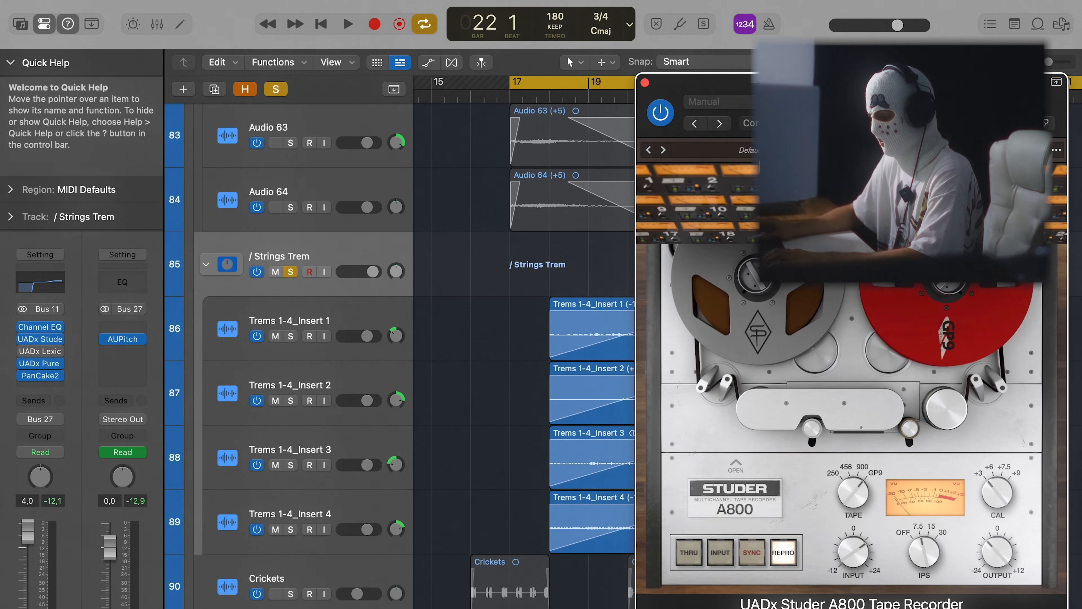
Step: Move the cycle range to start at bar 18, in line with the Strings Trem regions
left_click_drag(553, 84, 593, 86)
scroll(588, 169, "right", 2)
scroll(588, 169, "right", 1)
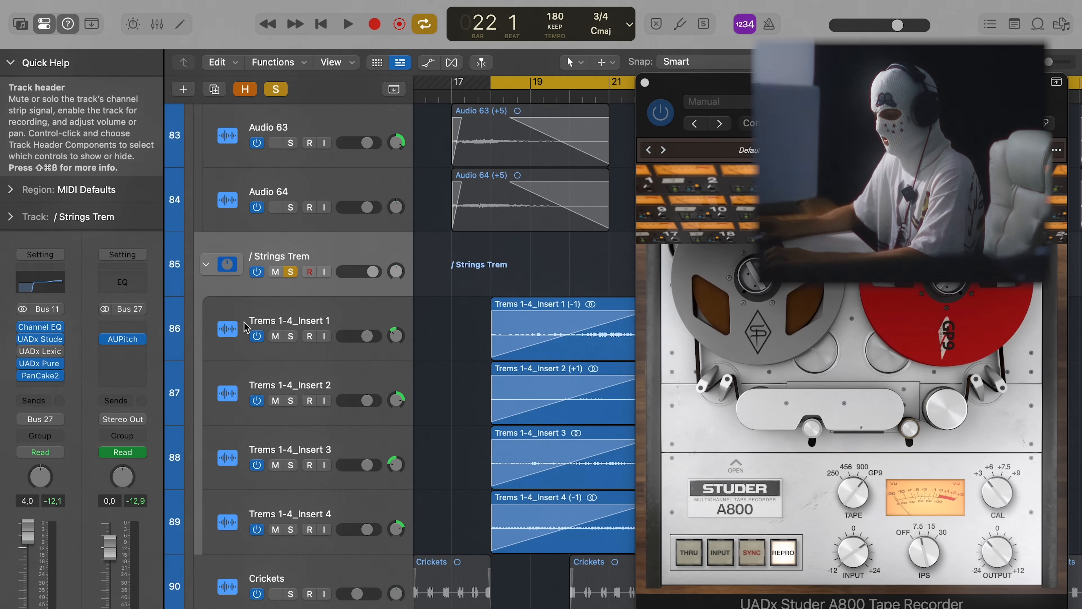
Step: Inspect the Pure Plate reverb and PanCake2 on the Strings Trem stack and close all open plug-in windows
left_click(42, 364)
left_click_drag(546, 185, 698, 57)
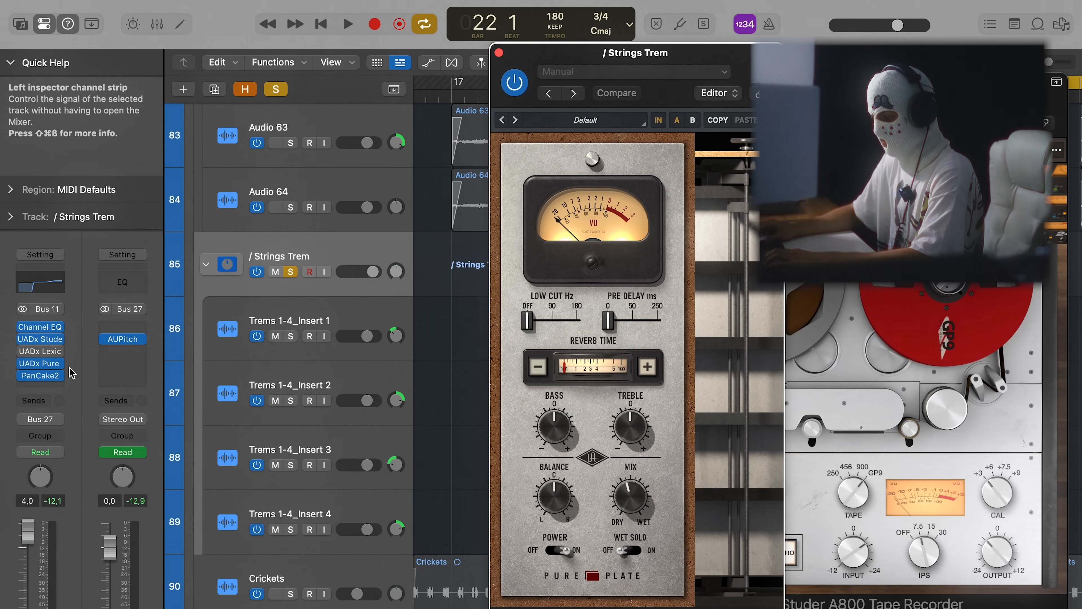
left_click(40, 375)
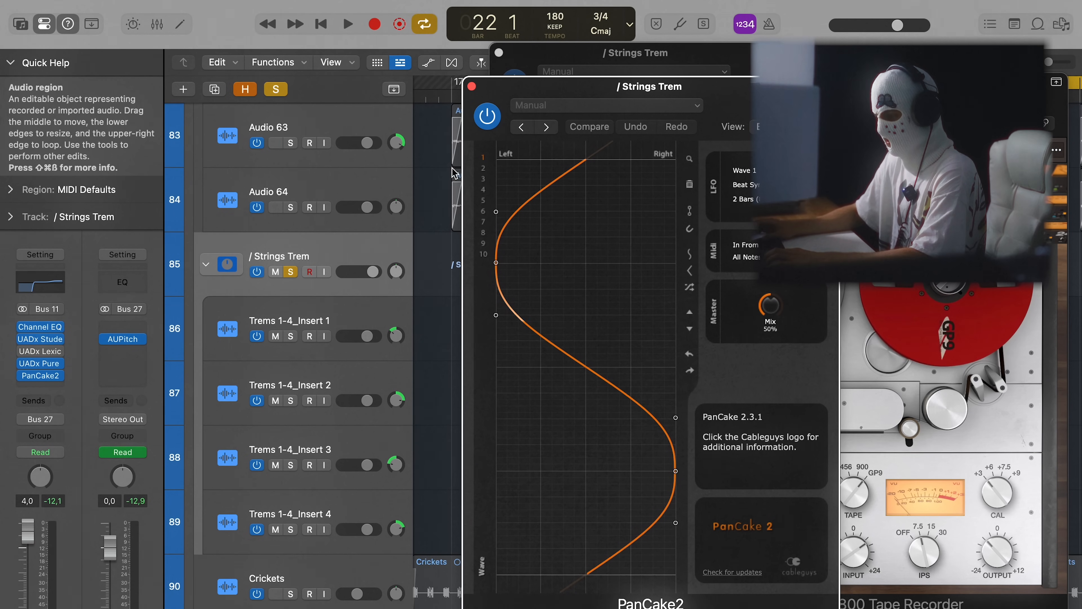
left_click(472, 86)
left_click(498, 53)
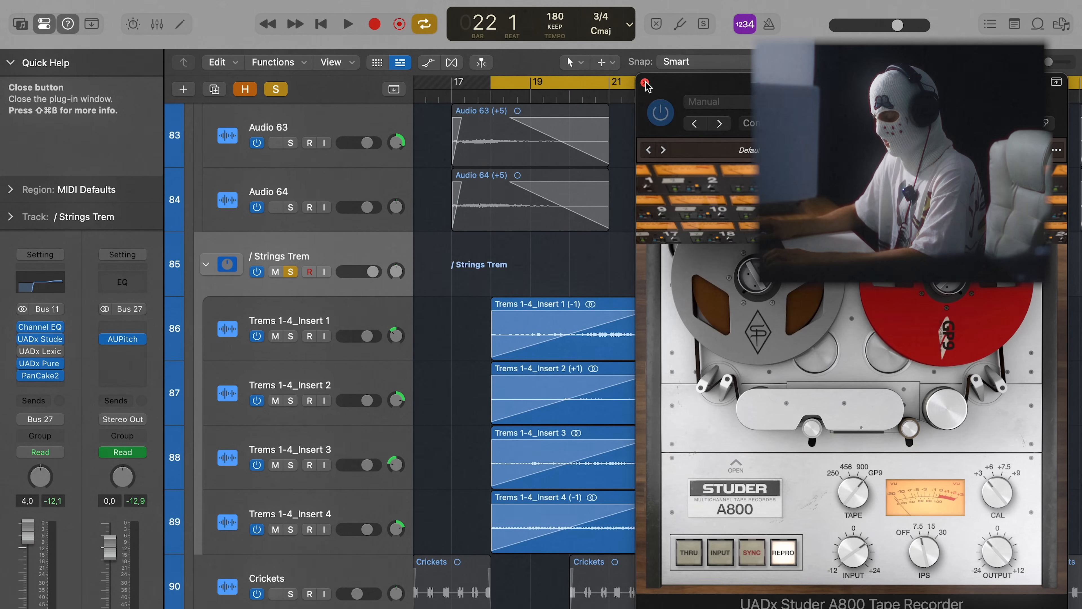
left_click(643, 82)
Step: Audition the Strings Trem stack soloed, unsolo it and play it within the full mix
key("space")
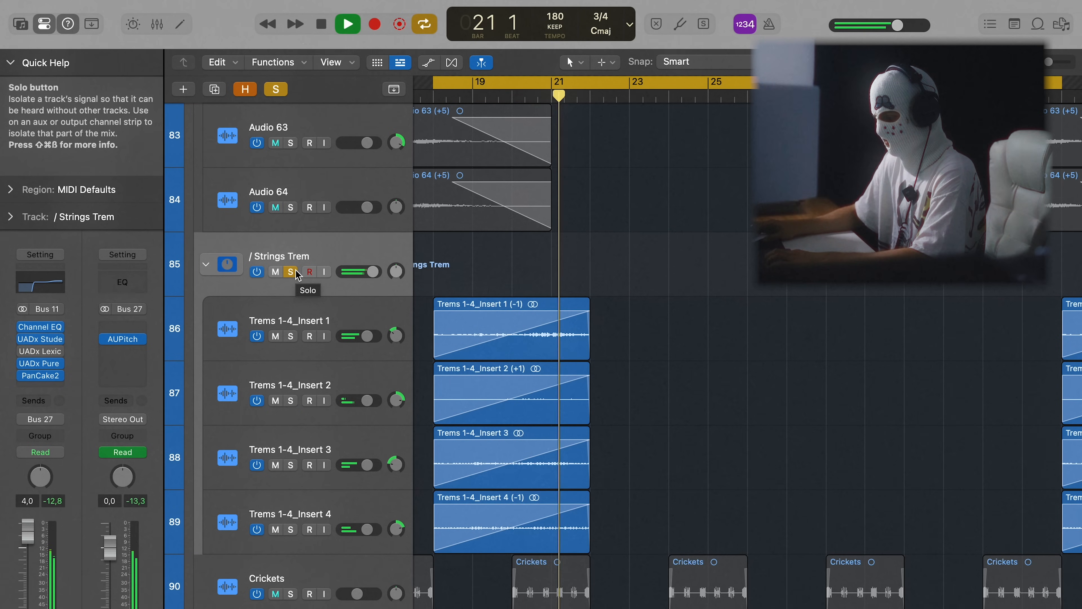
left_click(295, 272)
key("space")
key("space")
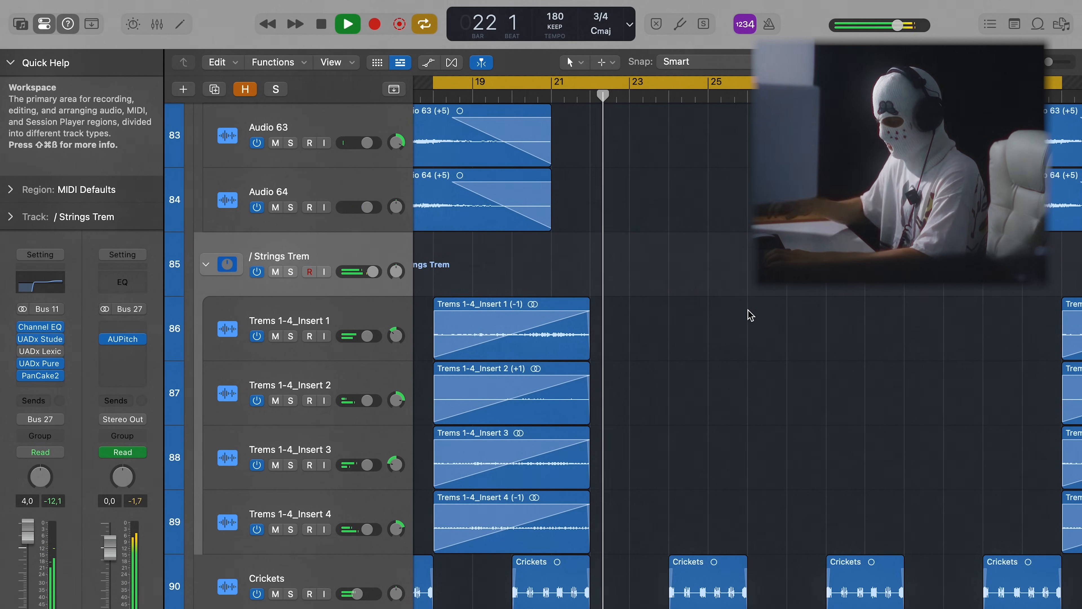
scroll(766, 329, "left", 10)
key("space")
Step: Audition the soloed Crickets track, return the playhead to bar 12 and examine its repeating regions up close
scroll(767, 335, "down", 3)
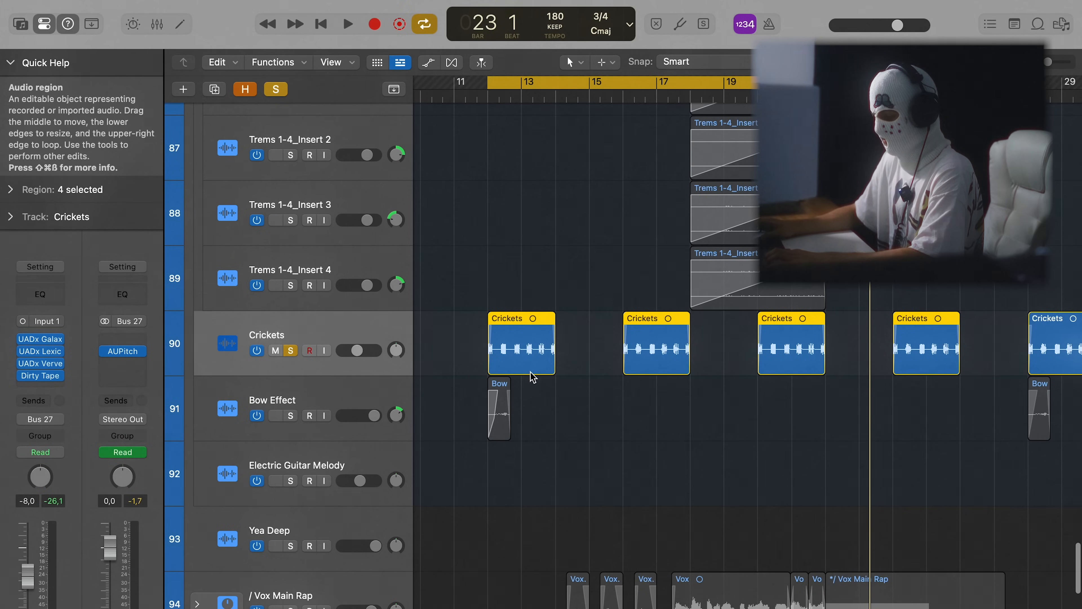
scroll(533, 377, "right", 1)
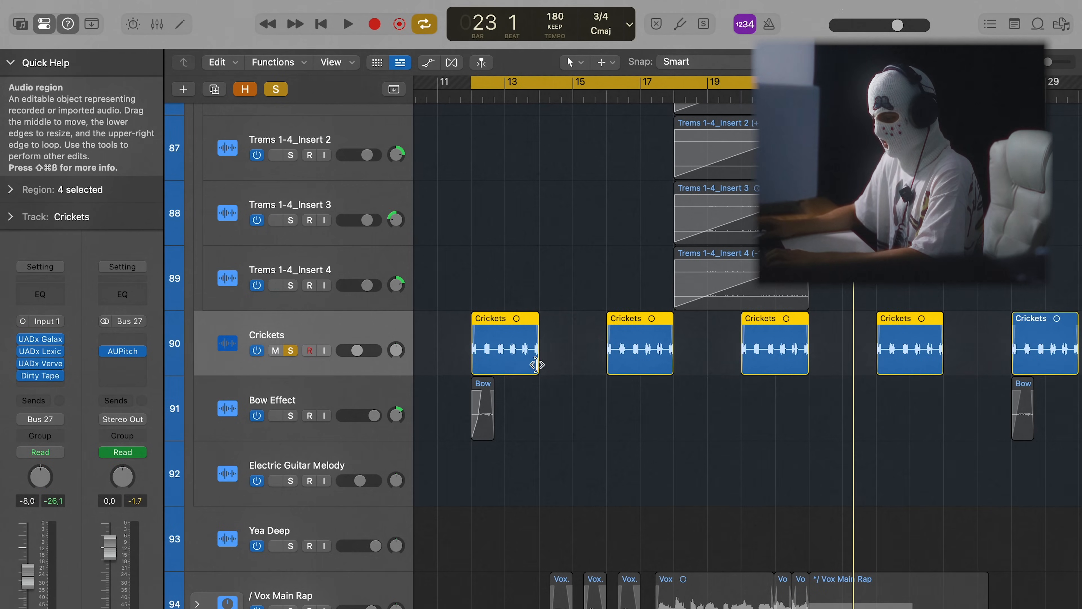
key("space")
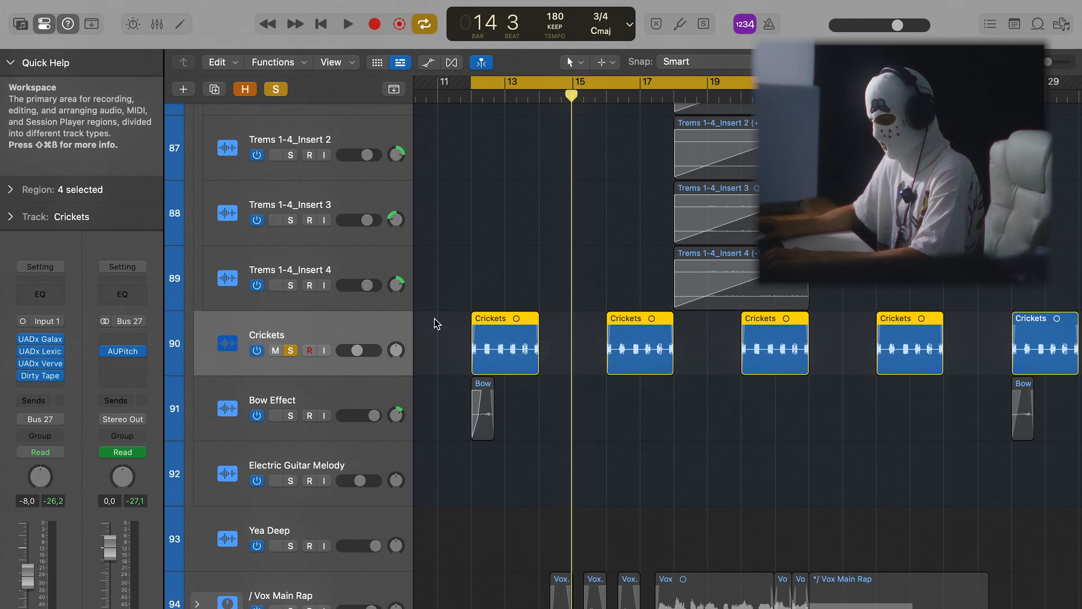
scroll(547, 332, "up", 10)
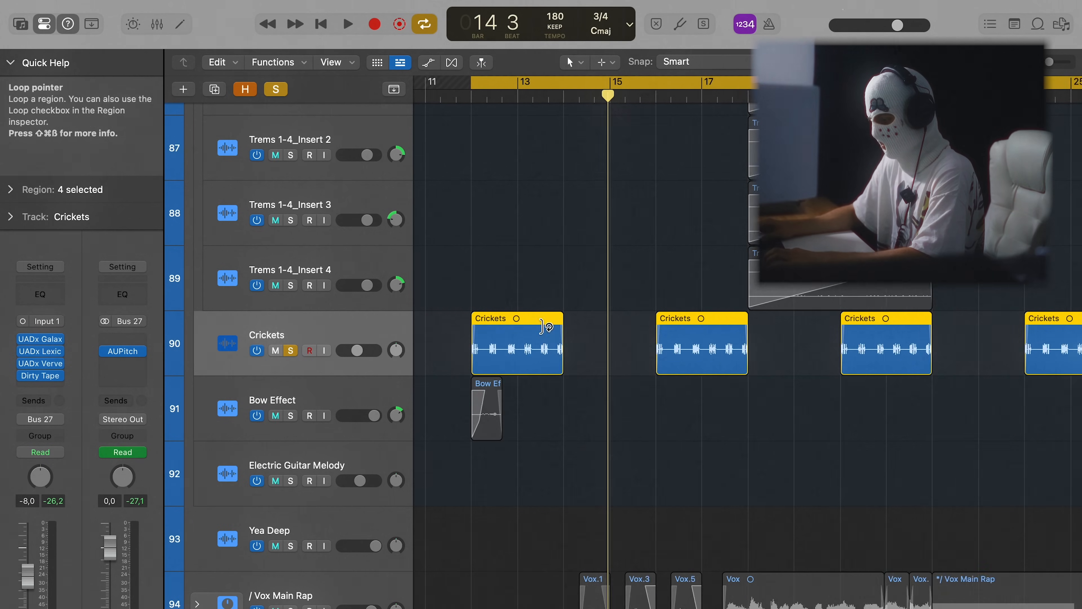
key("Return")
scroll(722, 360, "down", 1)
scroll(588, 355, "down", 5)
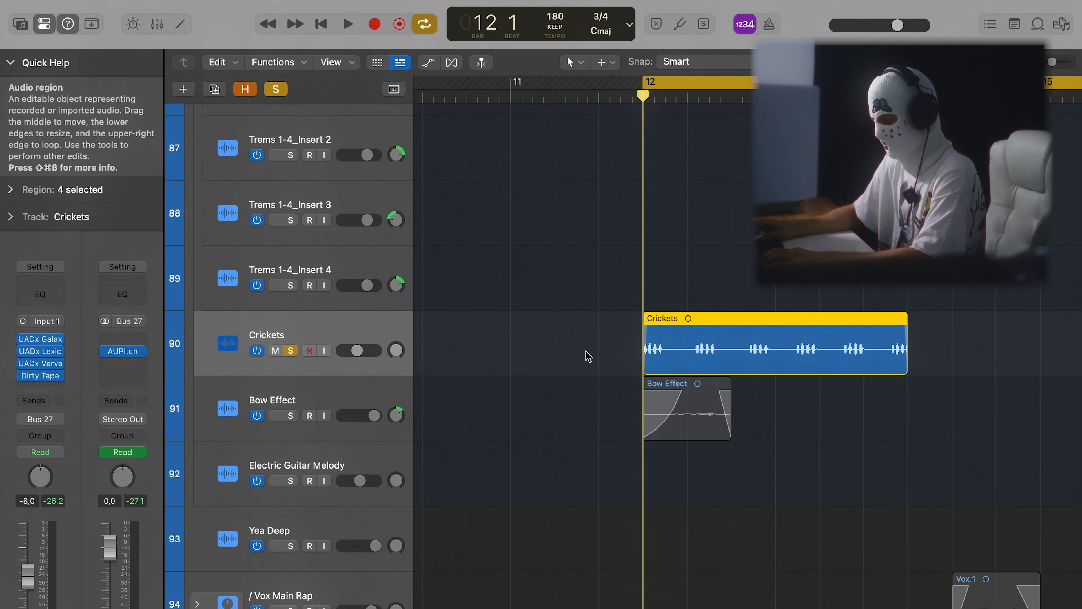
scroll(591, 344, "down", 2)
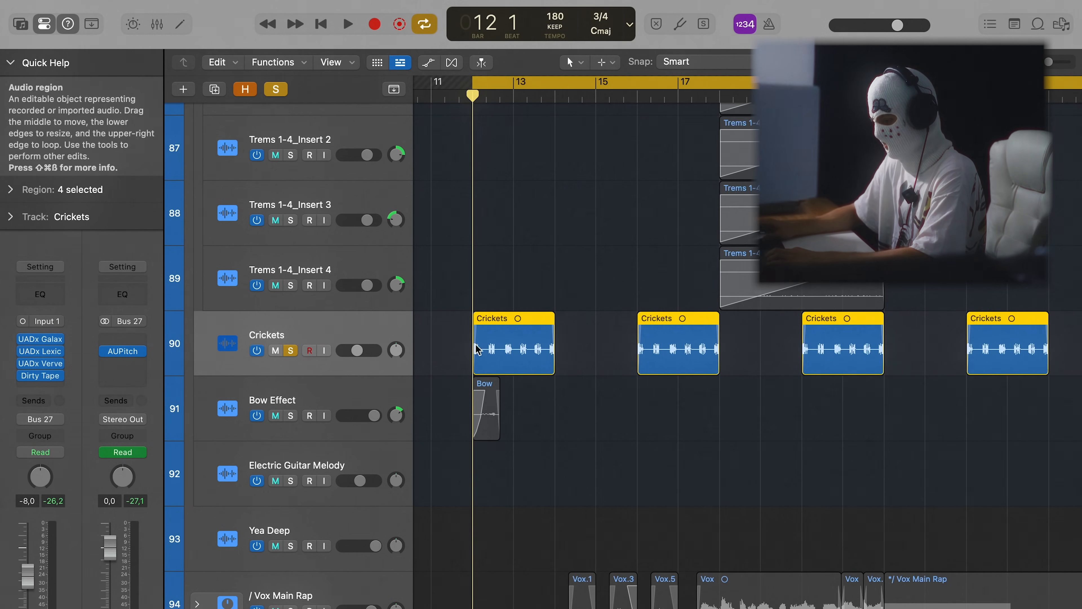
Step: Unsolo the Crickets track and play the full mix from bar 9 with cycling off
left_click(291, 351)
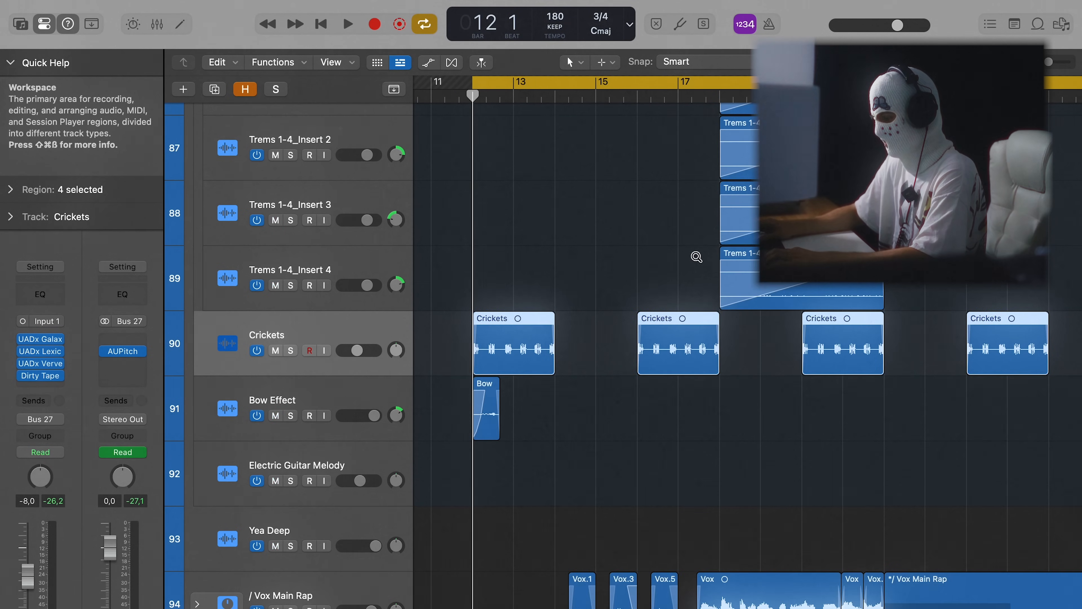
scroll(712, 278, "up", 1)
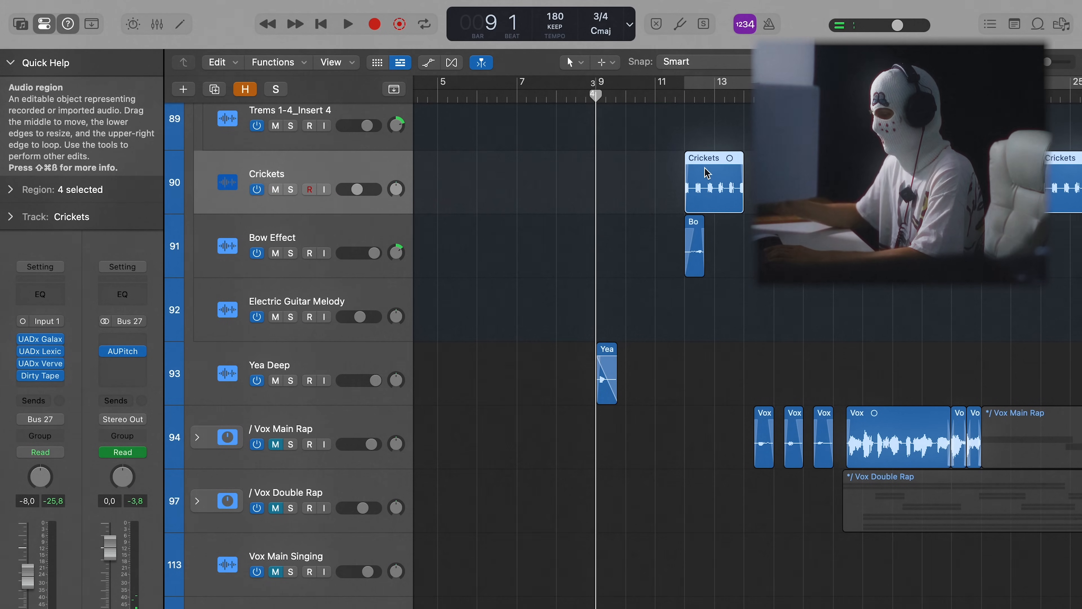
key("space")
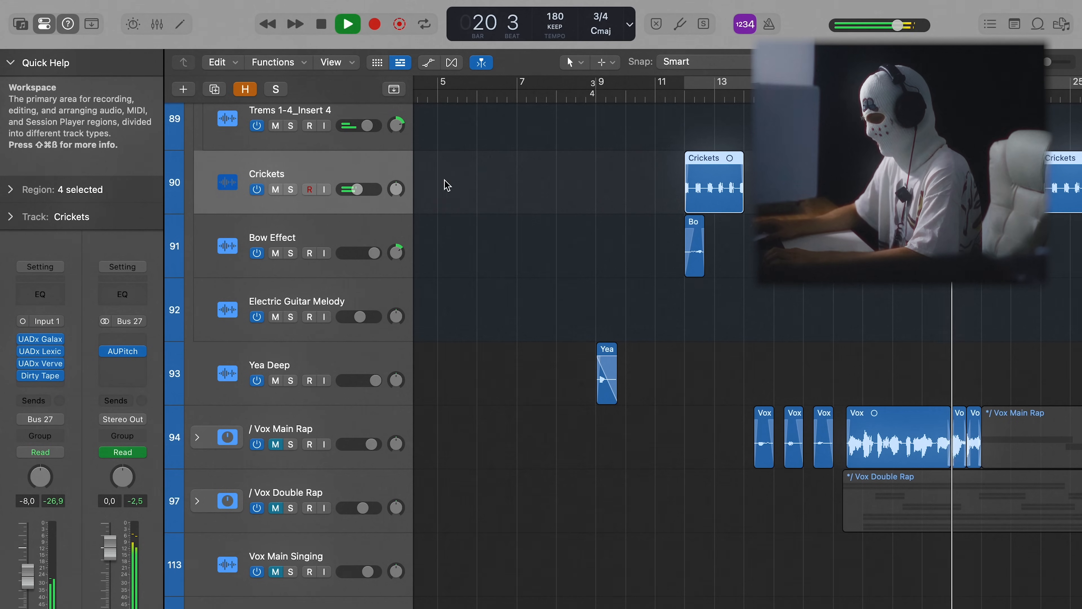
Step: Solo the Crickets track again and audition it with all of its insert plug-ins bypassed
left_click(290, 189)
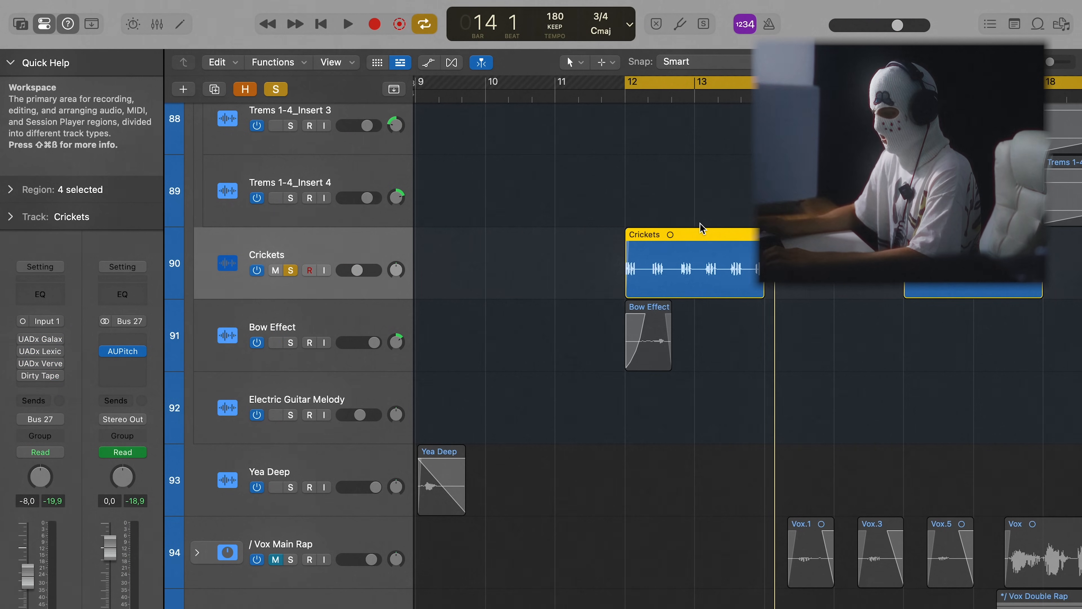
key("space")
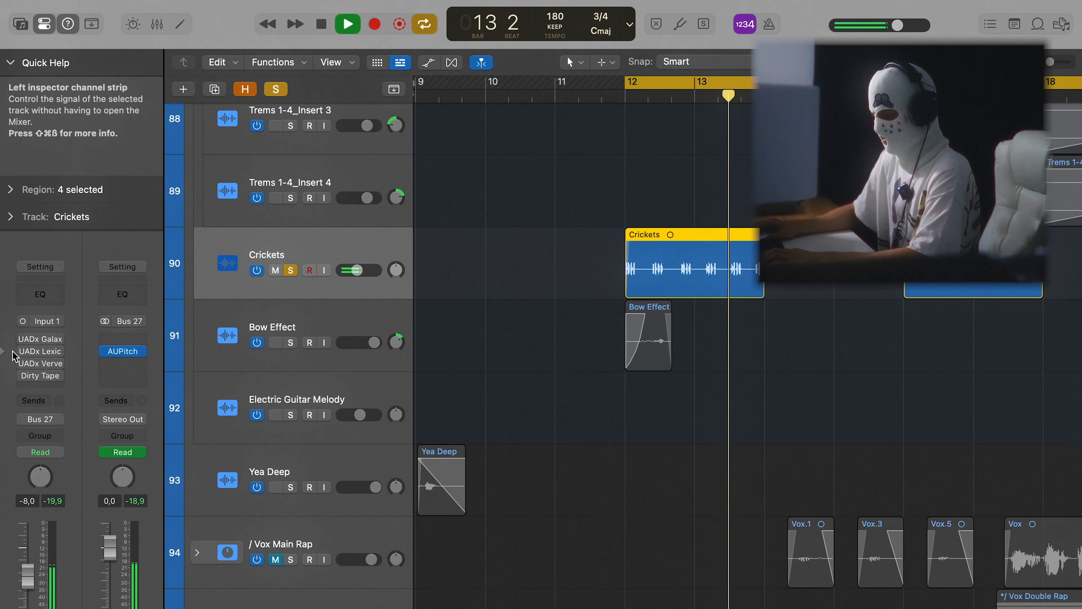
Step: Stop playback and inspect the UADx Galaxy Tape Echo settings on the Crickets track
key("space")
left_click(40, 341)
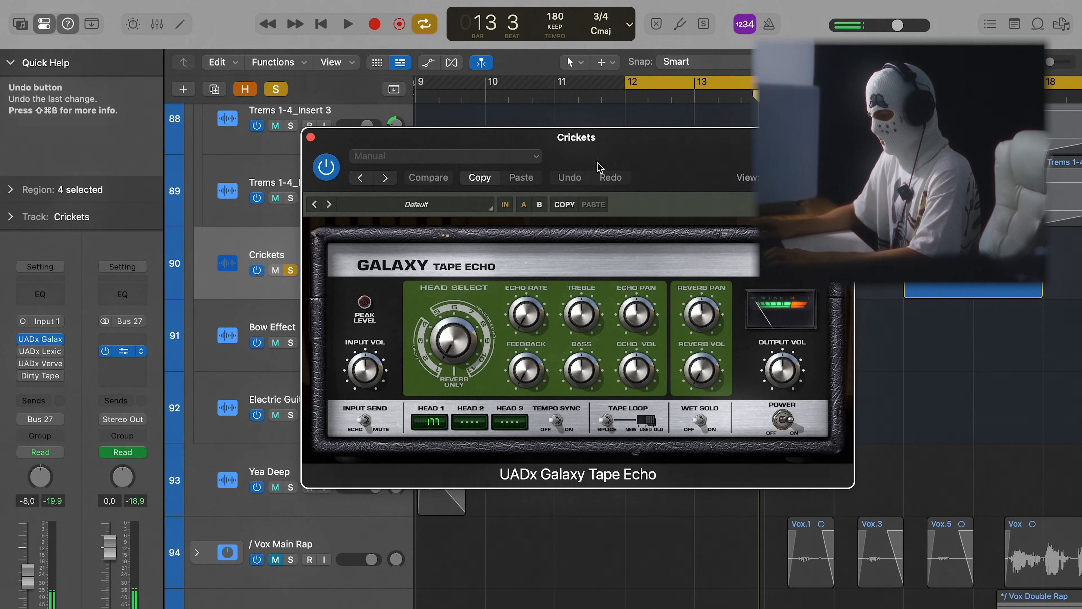
left_click_drag(593, 167, 610, 208)
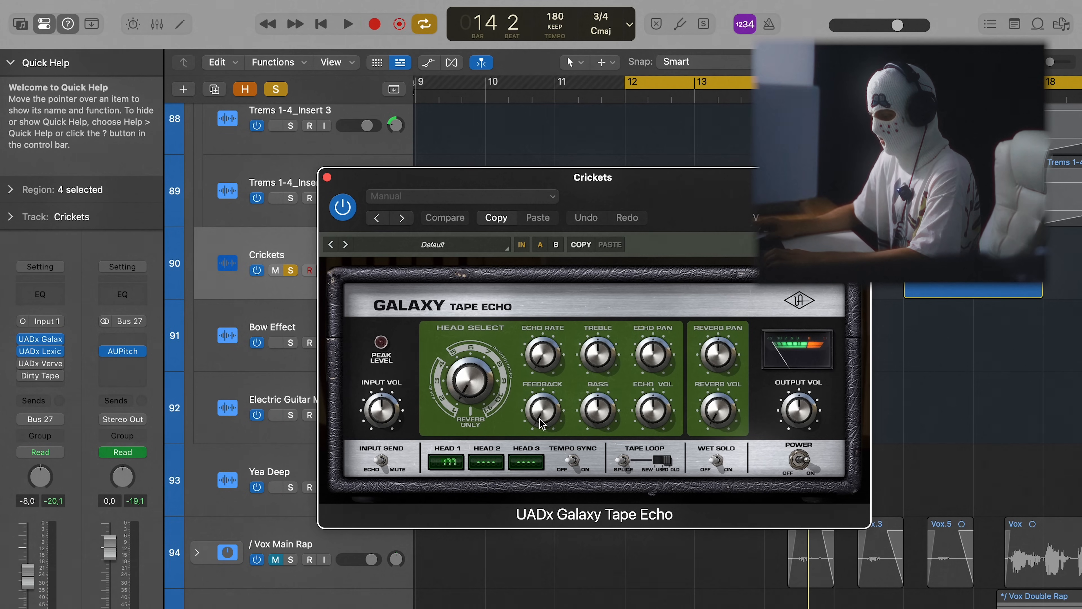
left_click(328, 177)
Step: Inspect the Lexicon 224 reverb on the Crickets track and audition the track with it
left_click(40, 351)
left_click_drag(674, 85, 506, 92)
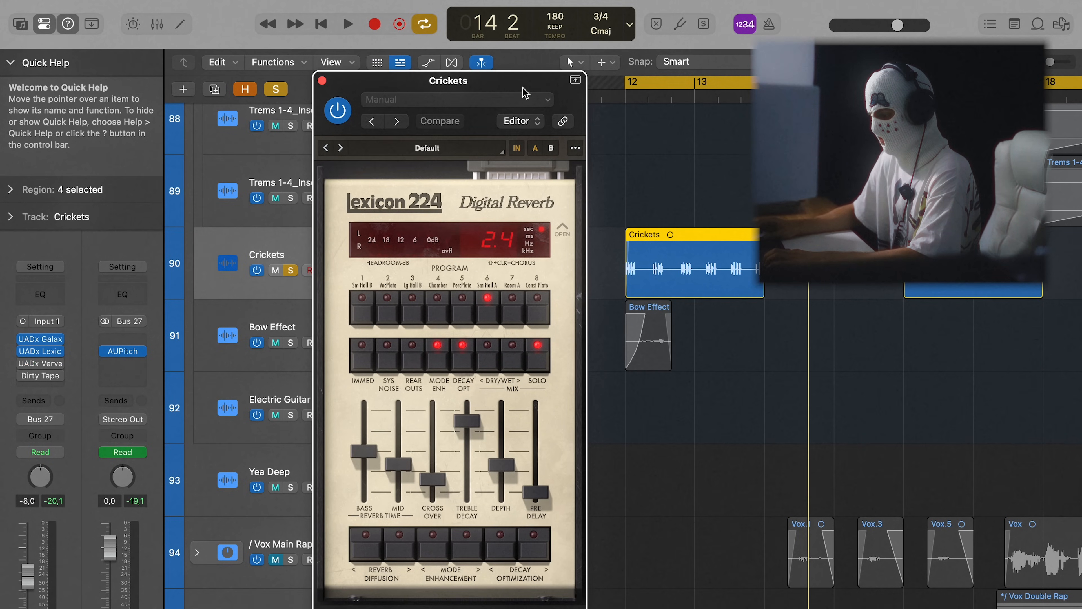
key("space")
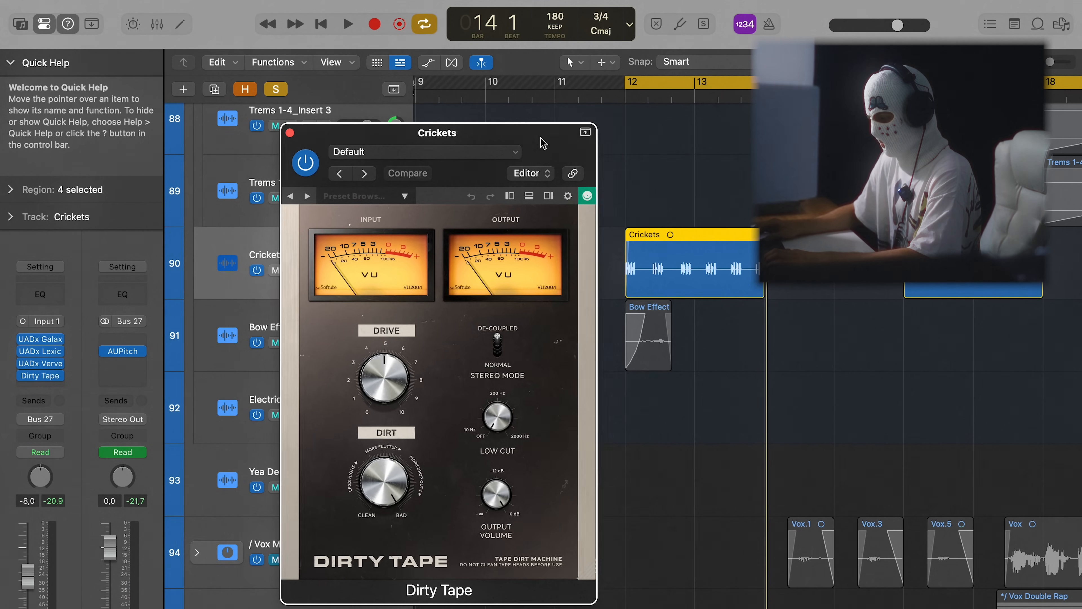
Step: Examine the Dirty Tape plug-in's Dirt control while auditioning the soloed Crickets track
left_click_drag(540, 138, 539, 137)
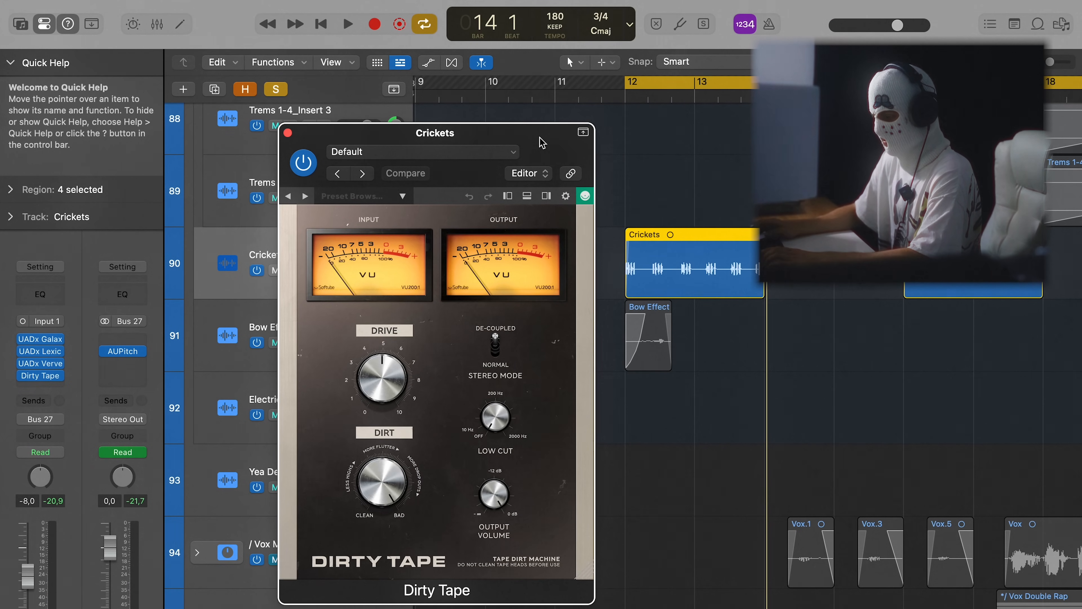
key("space")
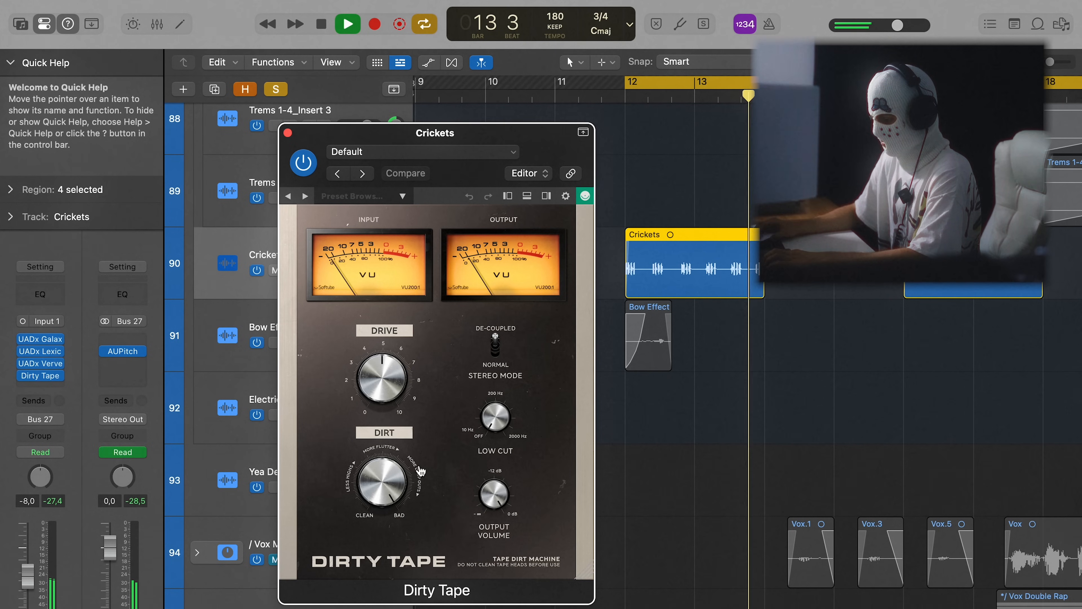
mouse_move(396, 495)
key("space")
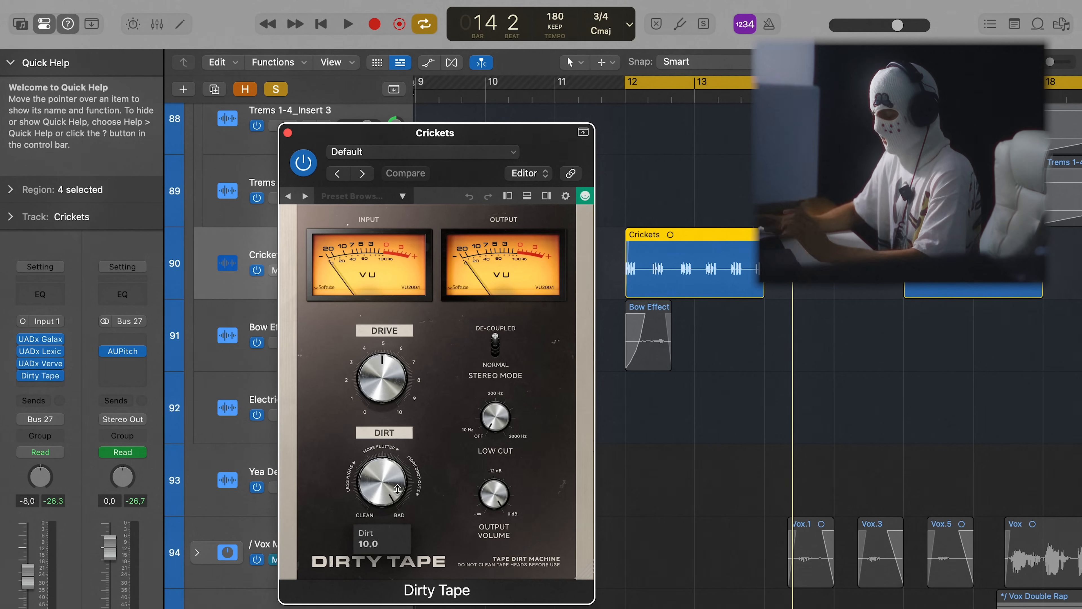
key("space")
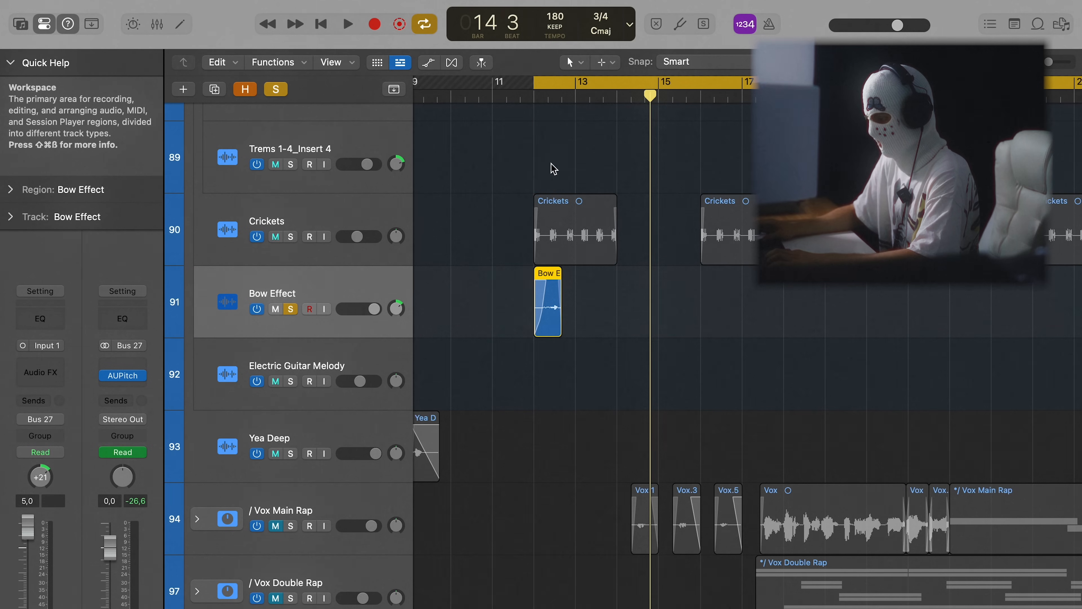
Step: Audition the soloed Bow Effect track, unsolo it, switch cycling off and place the playhead at bar 11
key("space")
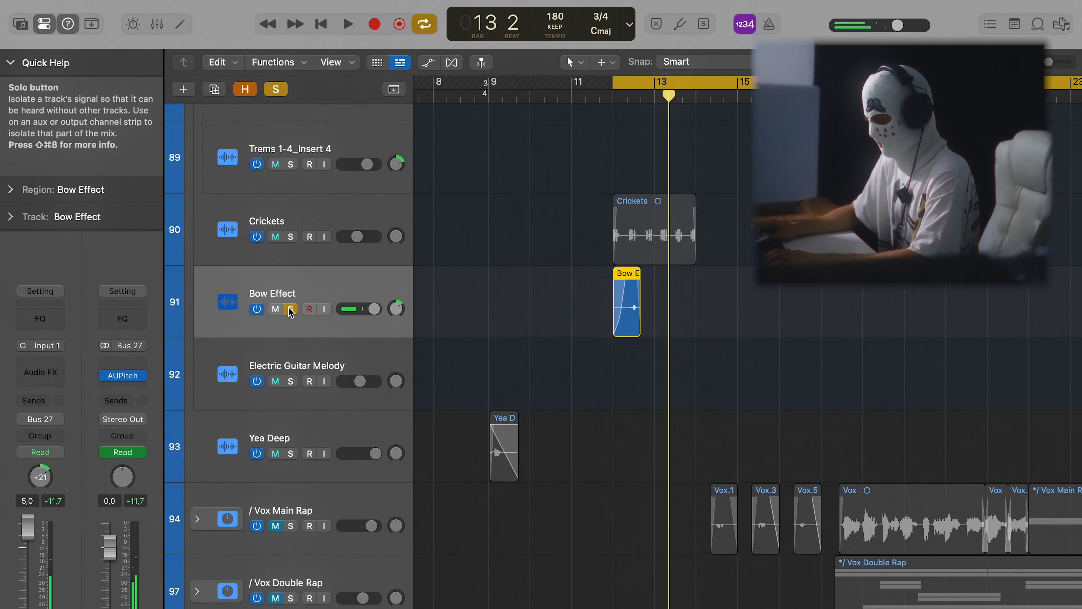
left_click(290, 309)
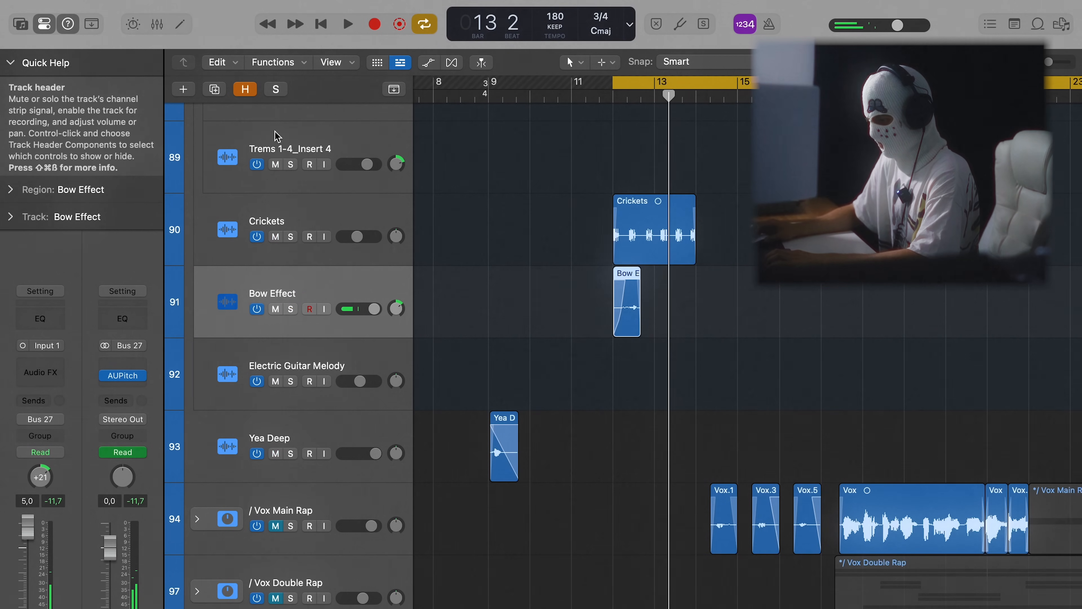
scroll(541, 201, "down", 3)
key("c")
left_click(559, 95)
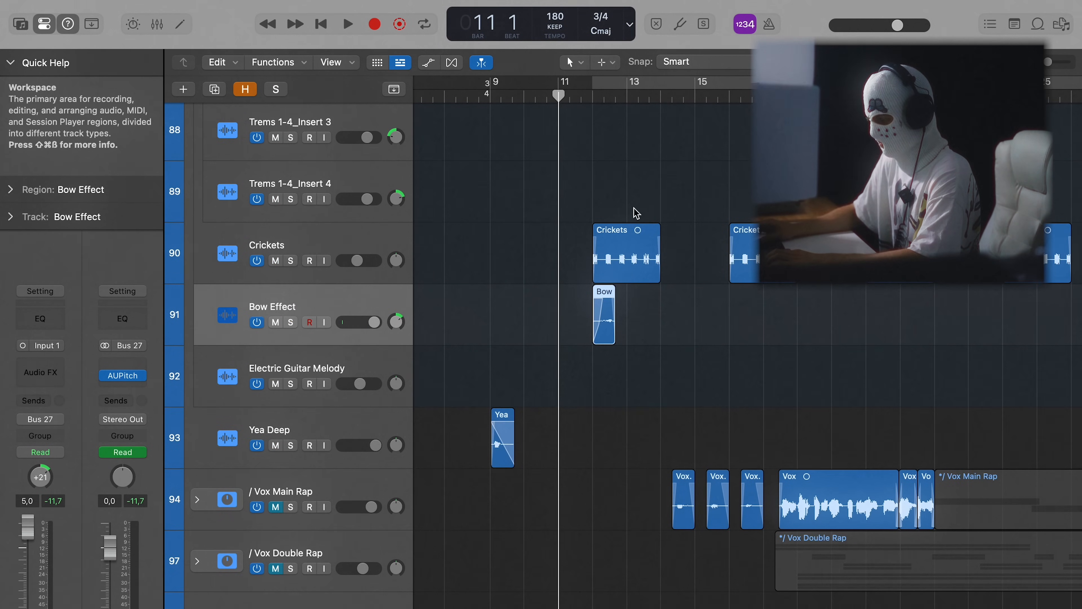
Step: Play the full mix from bar 10 through the first Bow Effect region
scroll(635, 217, "up", 1)
scroll(656, 290, "down", 1)
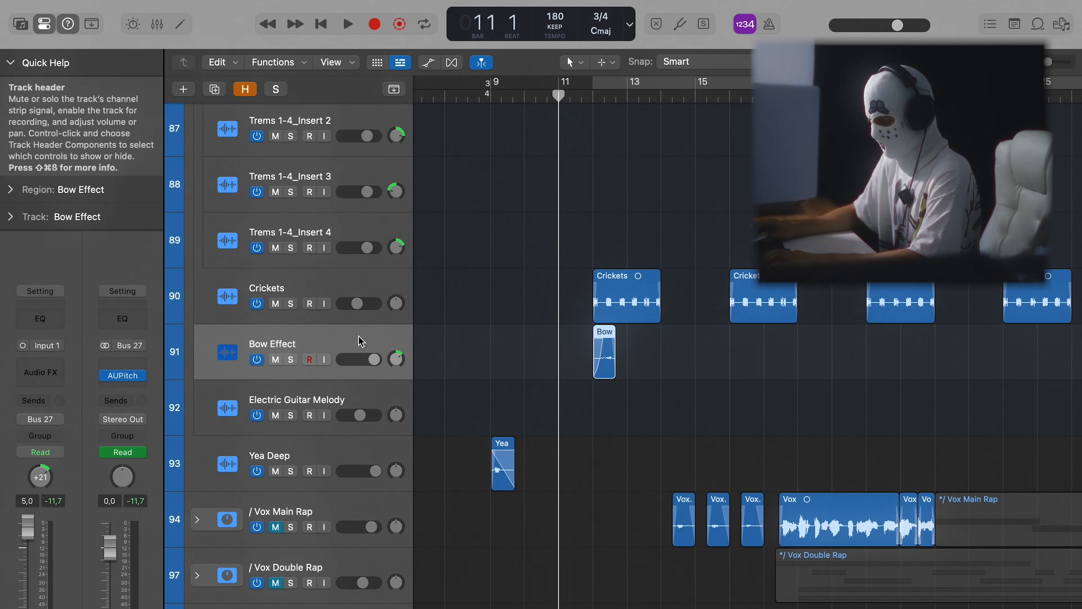
scroll(501, 300, "down", 3)
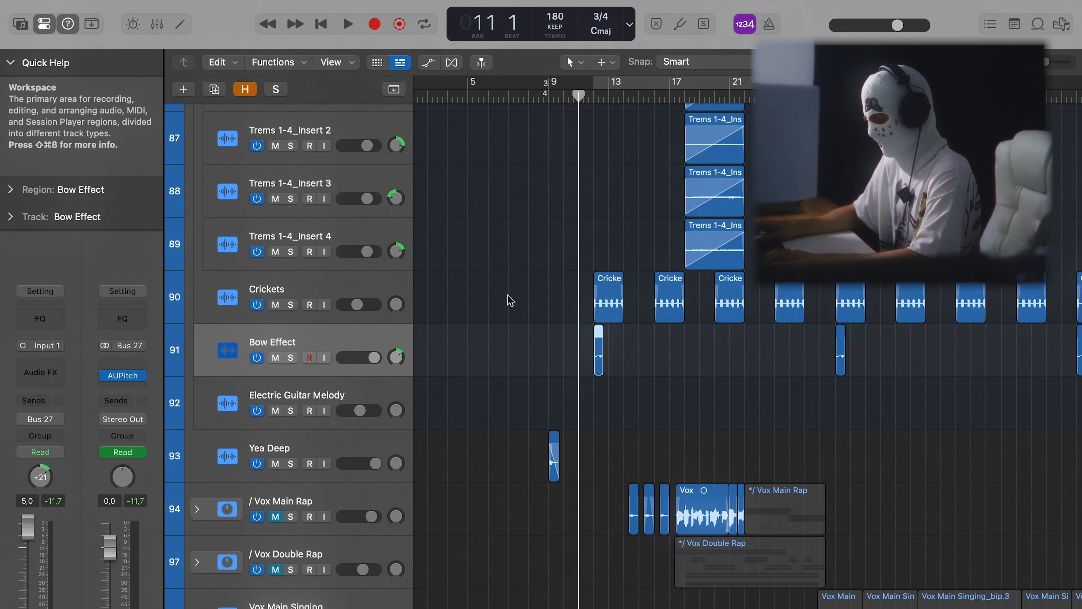
key("comma")
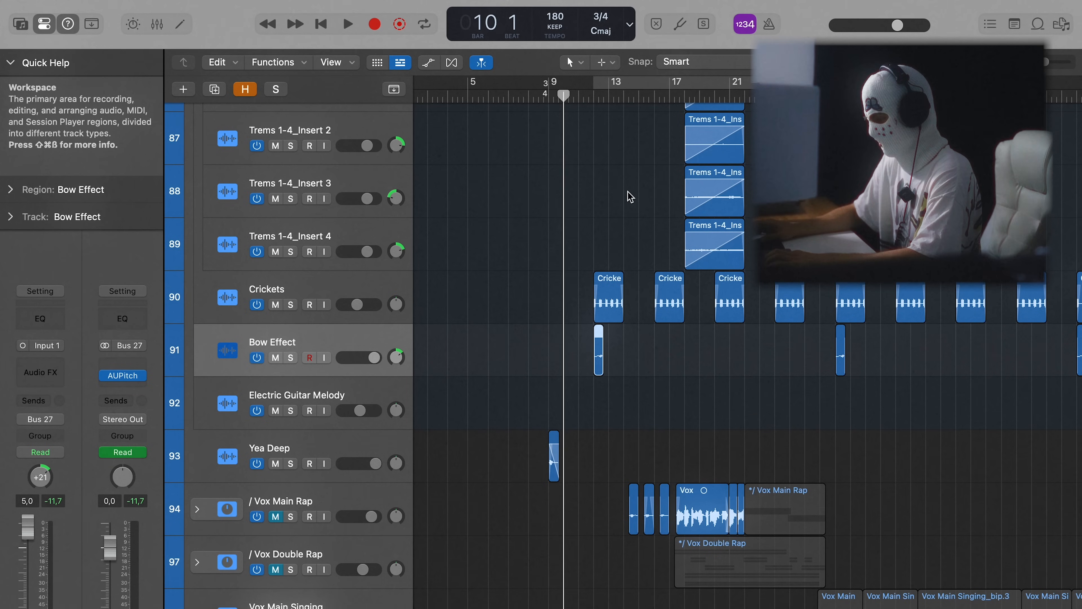
key("space")
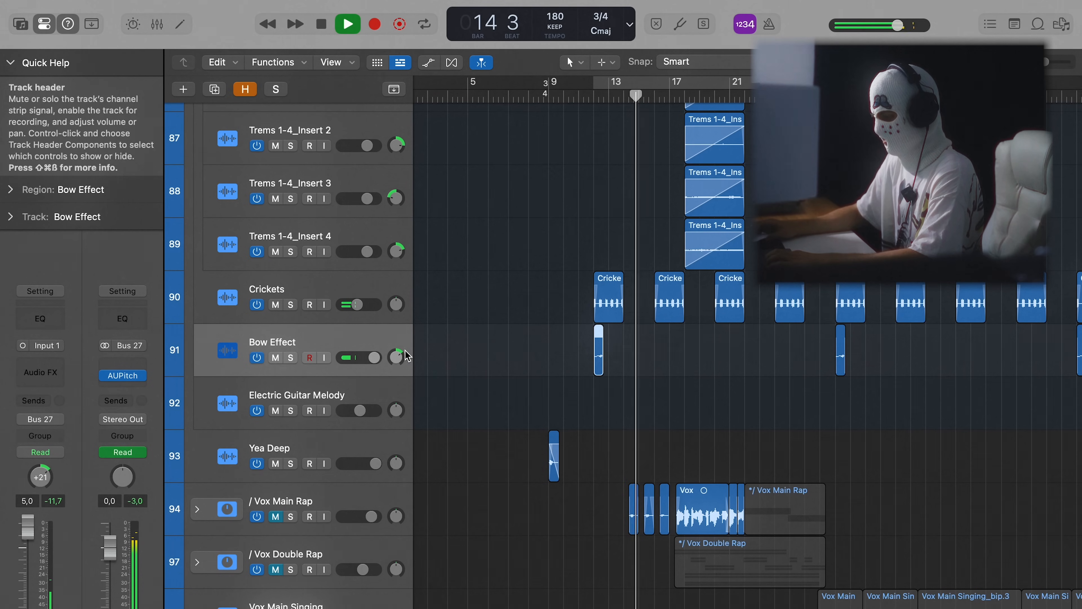
key("space")
Step: Select all Bow Effect regions and play the full mix again from bar 11
left_click(337, 336)
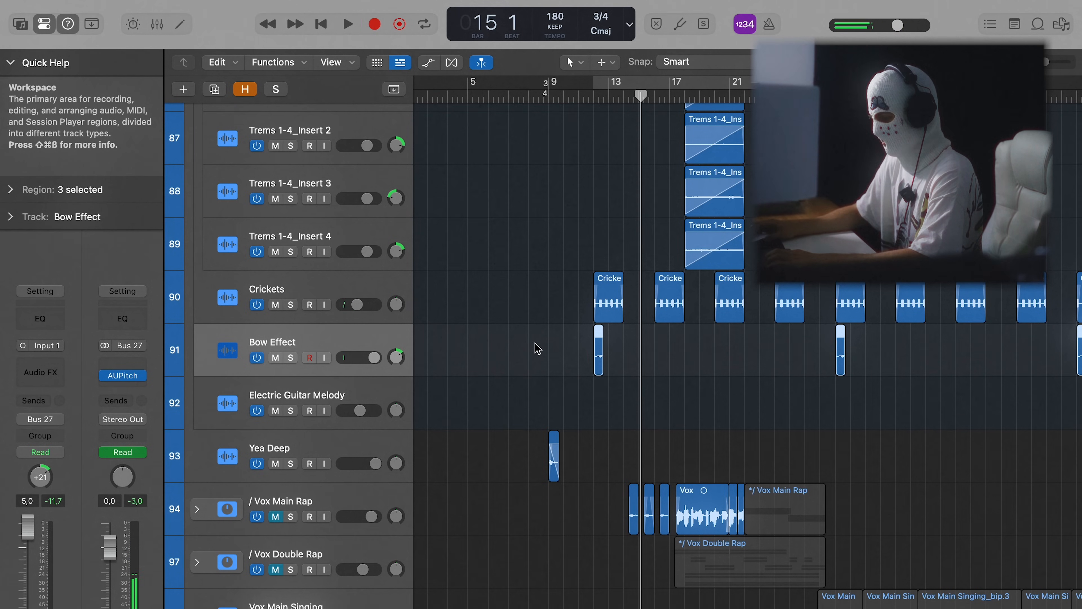
left_click_drag(638, 121, 581, 126)
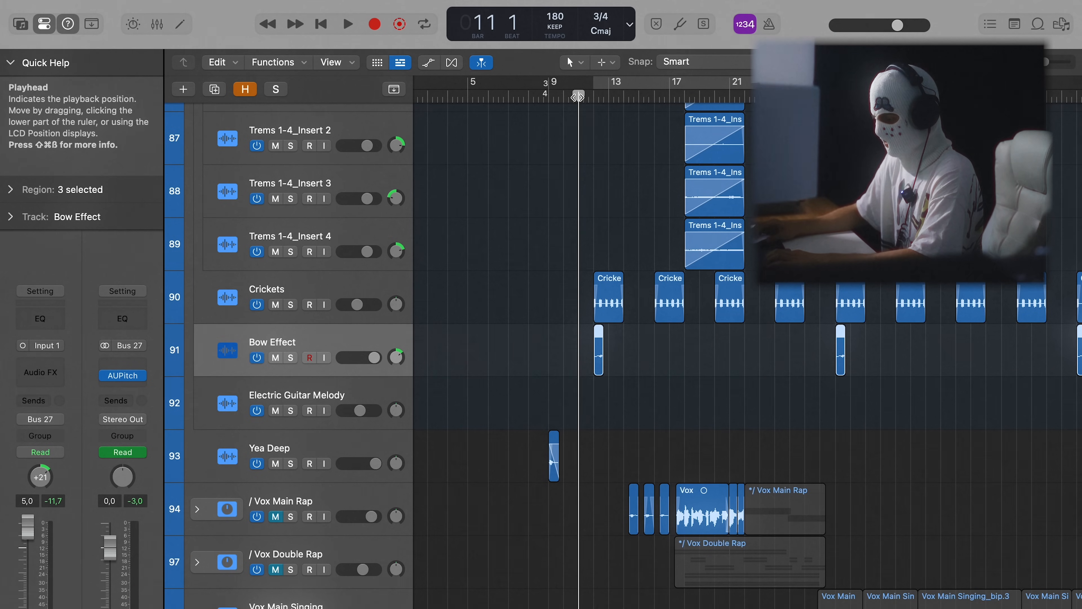
key("space")
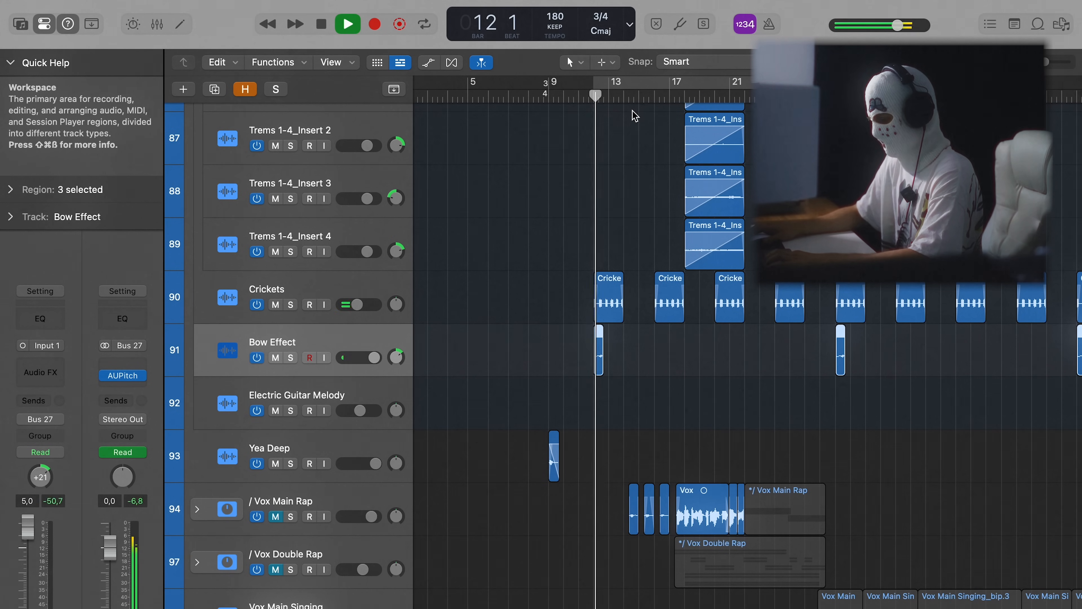
scroll(558, 415, "down", 5)
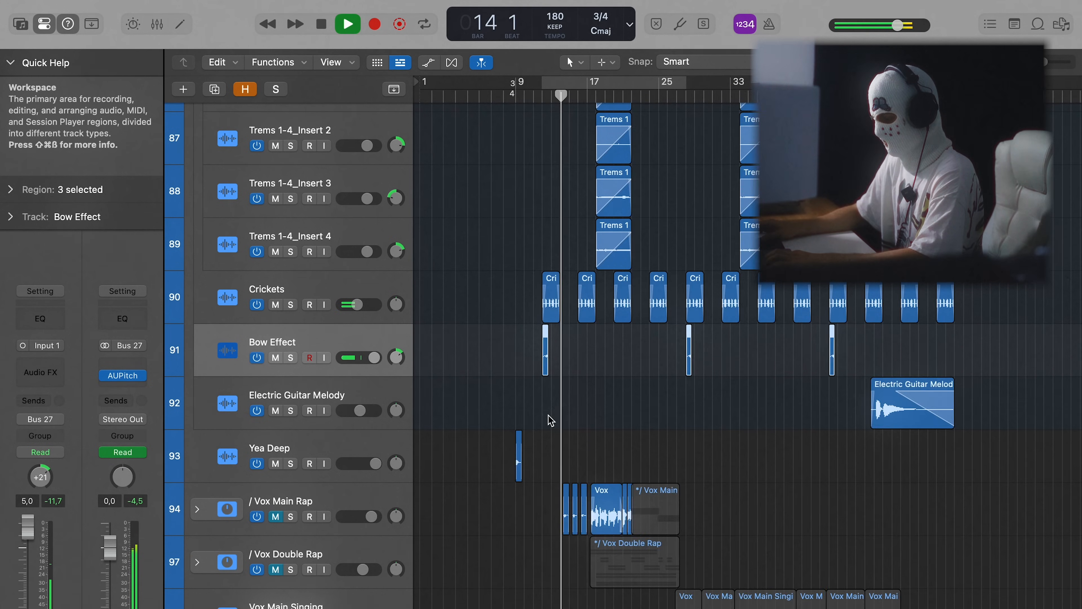
key("space")
Step: Solo the Electric Guitar Melody track and audition its region near bar 49 with cycling on
left_click(324, 396)
scroll(514, 336, "right", 3)
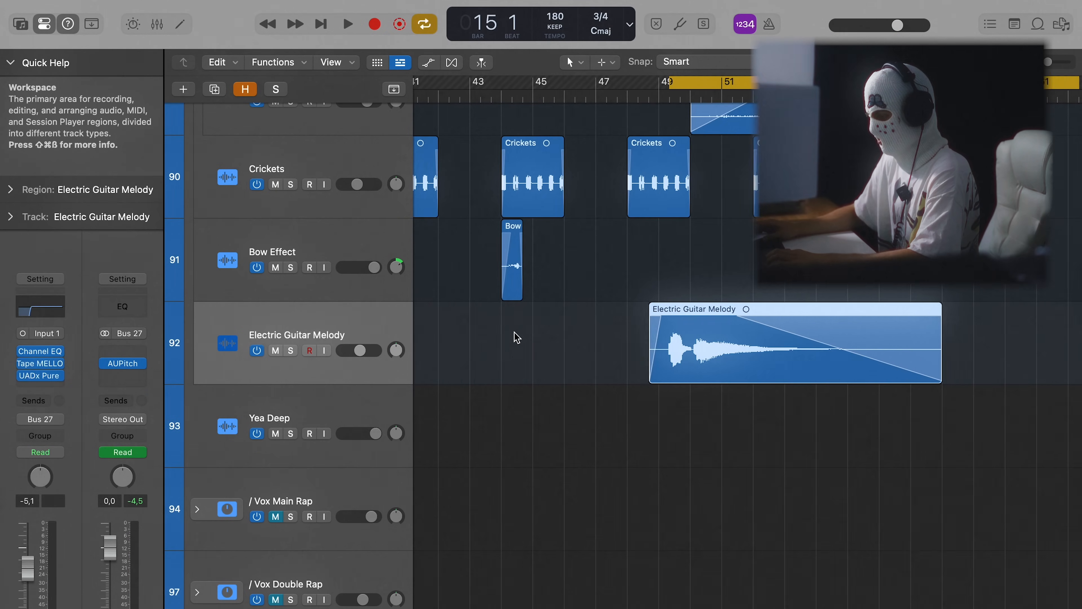
key("s")
key("space")
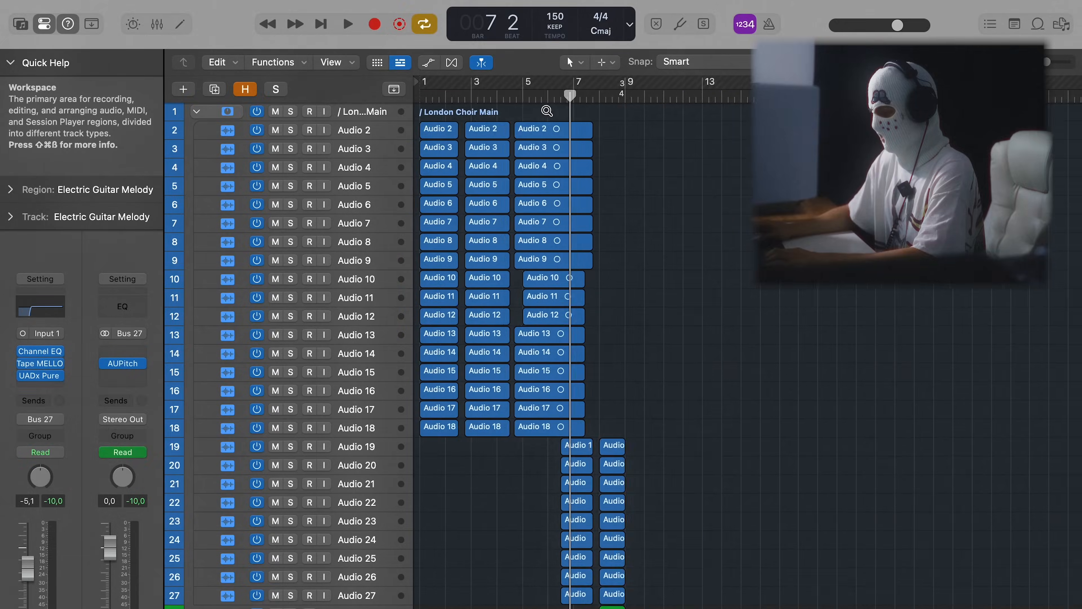
Step: Move the playhead back within the London Choir intro and survey the arrangement through the drum, bass and melodic tracks
left_click_drag(583, 98, 498, 99)
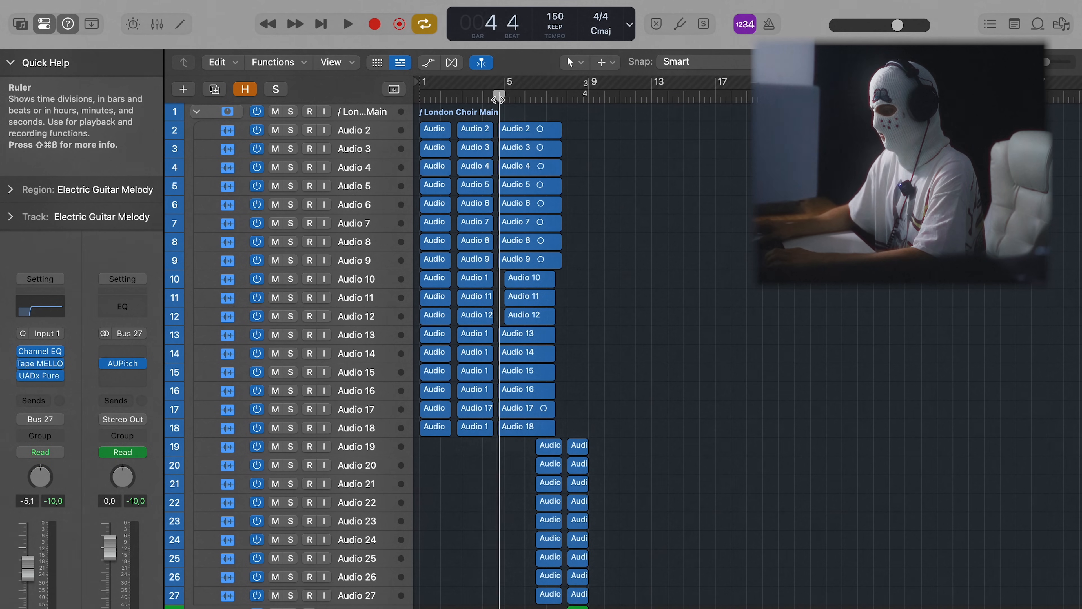
left_click_drag(698, 124, 587, 126)
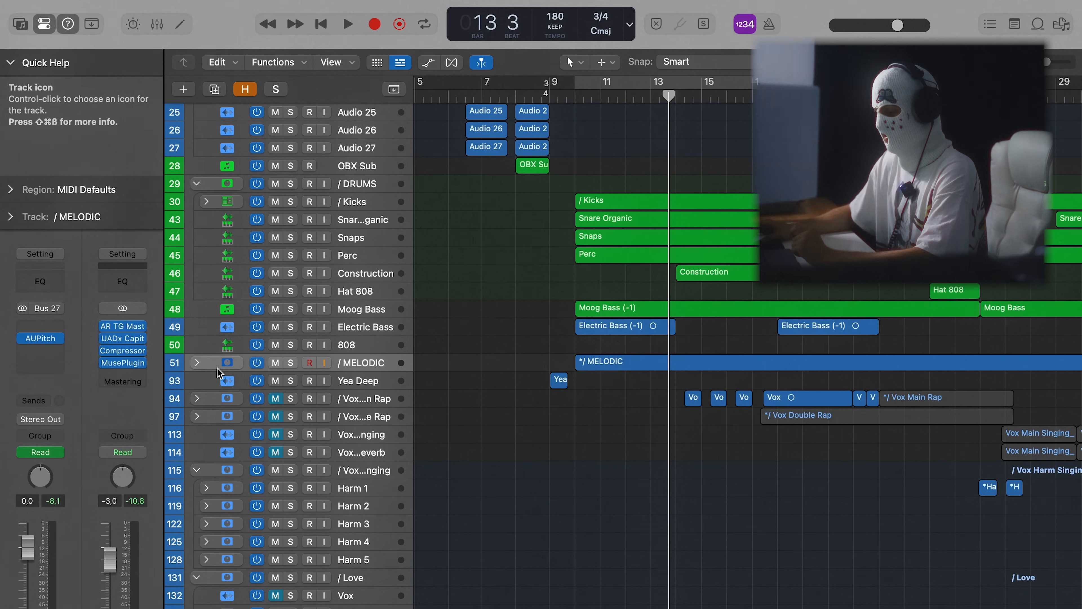
key("super+Left")
key("super+Left")
key("super+Left")
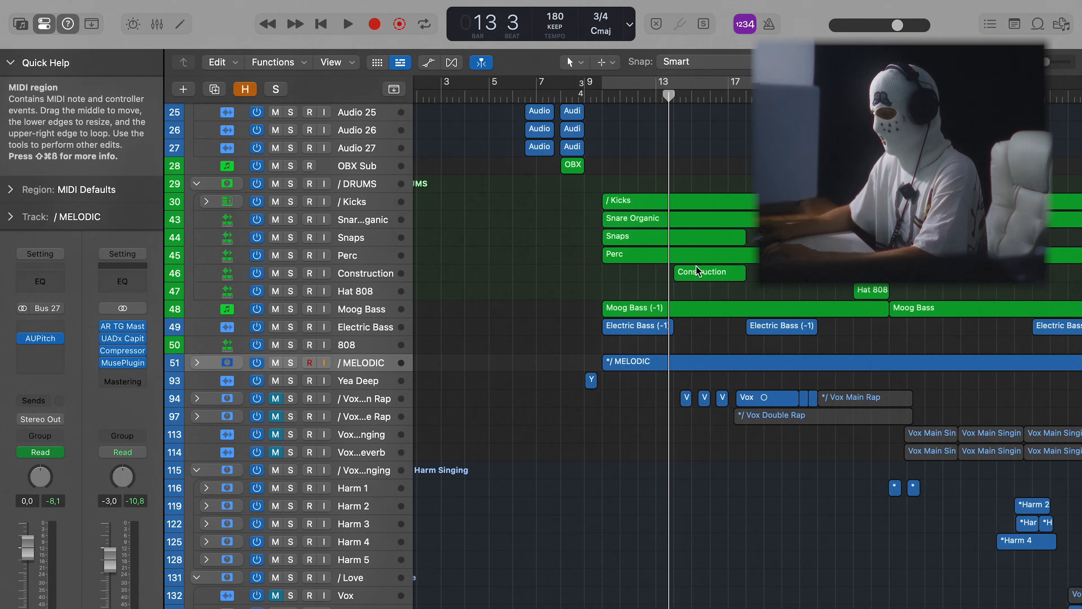
scroll(694, 267, "right", 2)
scroll(695, 266, "up", 3)
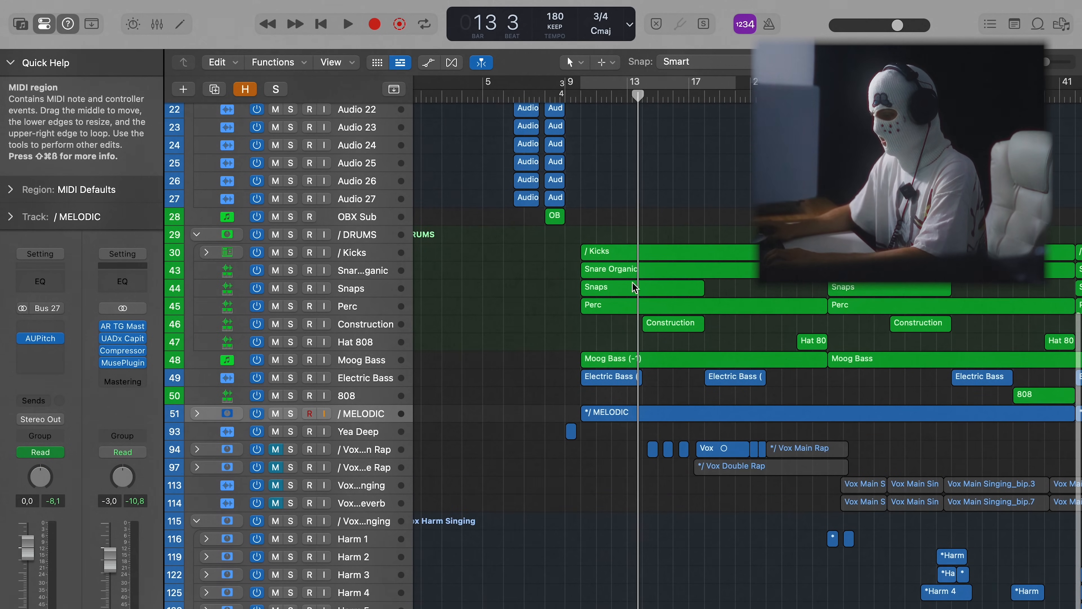
Step: Expand the /MELODIC stack to view its subtracks, collapse it and enlarge the track rows
left_click(197, 415)
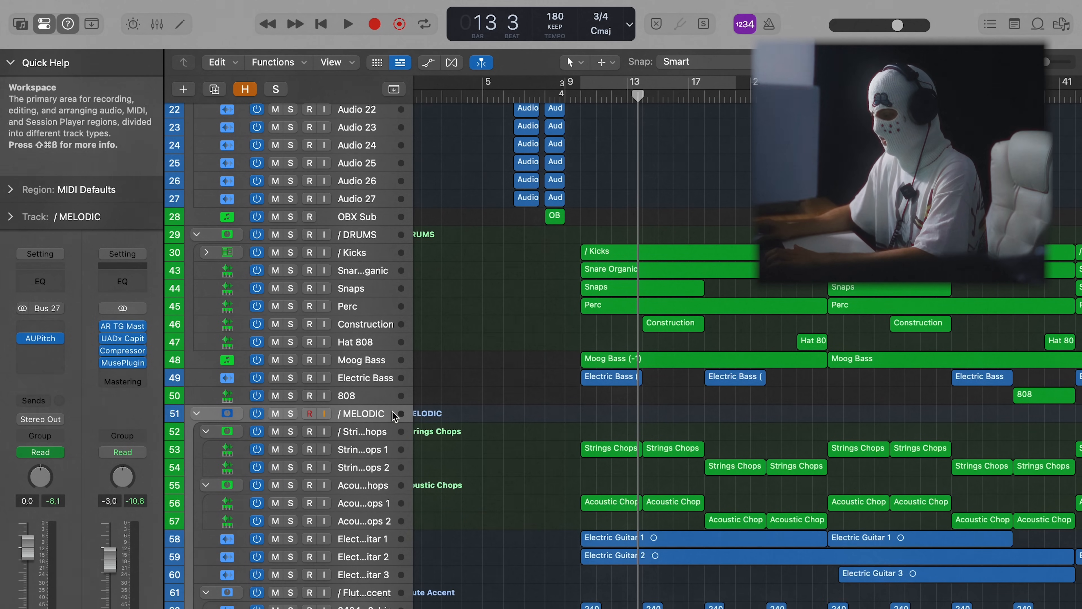
left_click(197, 413)
key("super+Down")
key("super+Down")
key("super+Down")
key("super+Down")
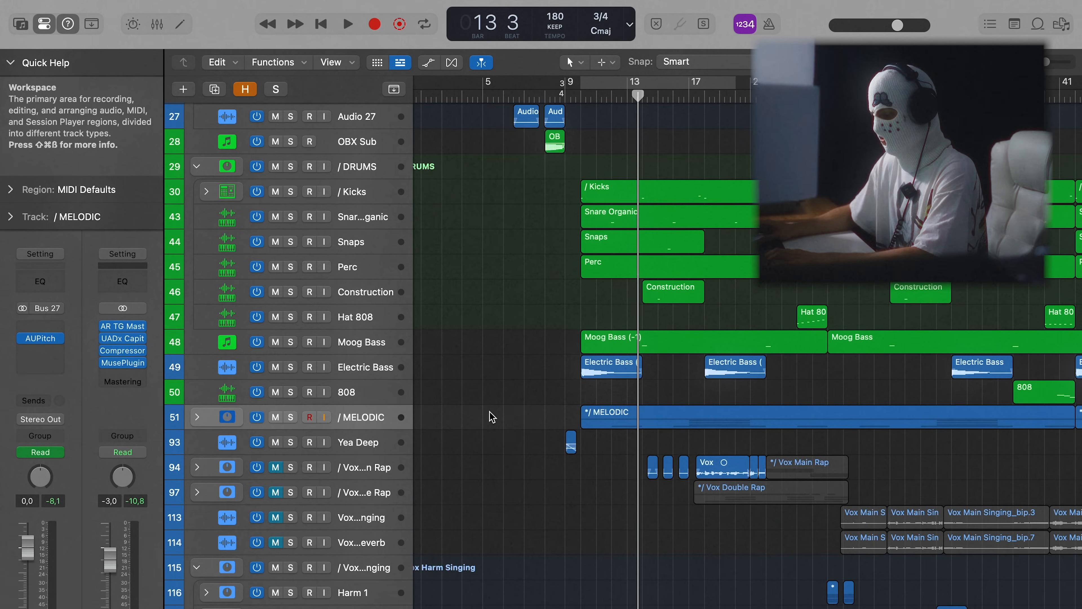
key("super+Left")
Step: Open the AUPitch plug-in on the /MELODIC stack, move its window clear of the regions and check the playhead at bar 21
left_click(37, 340)
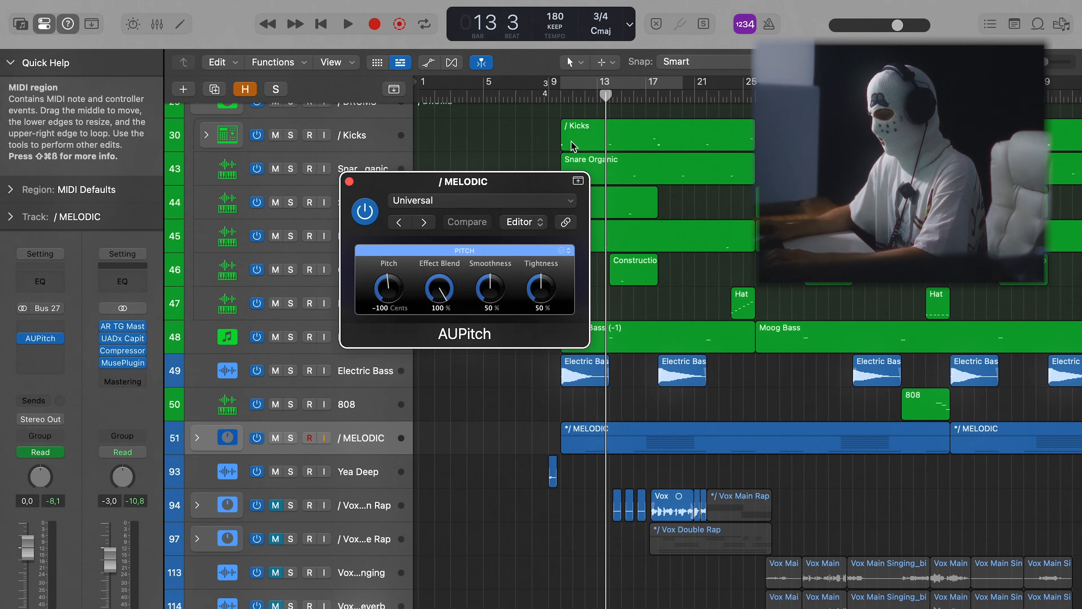
left_click_drag(514, 188, 669, 311)
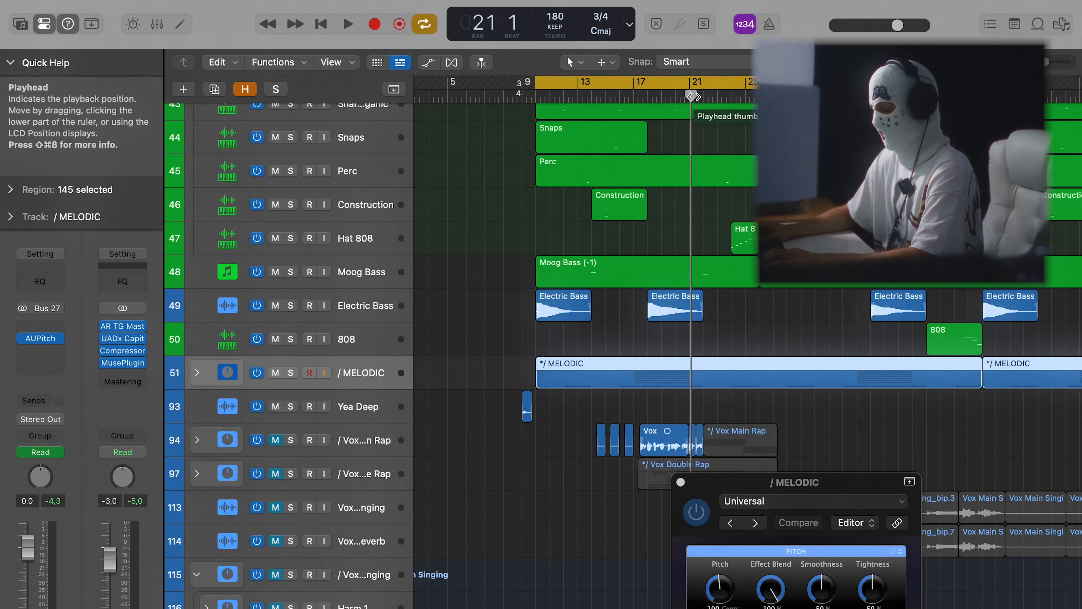
left_click_drag(682, 105, 706, 105)
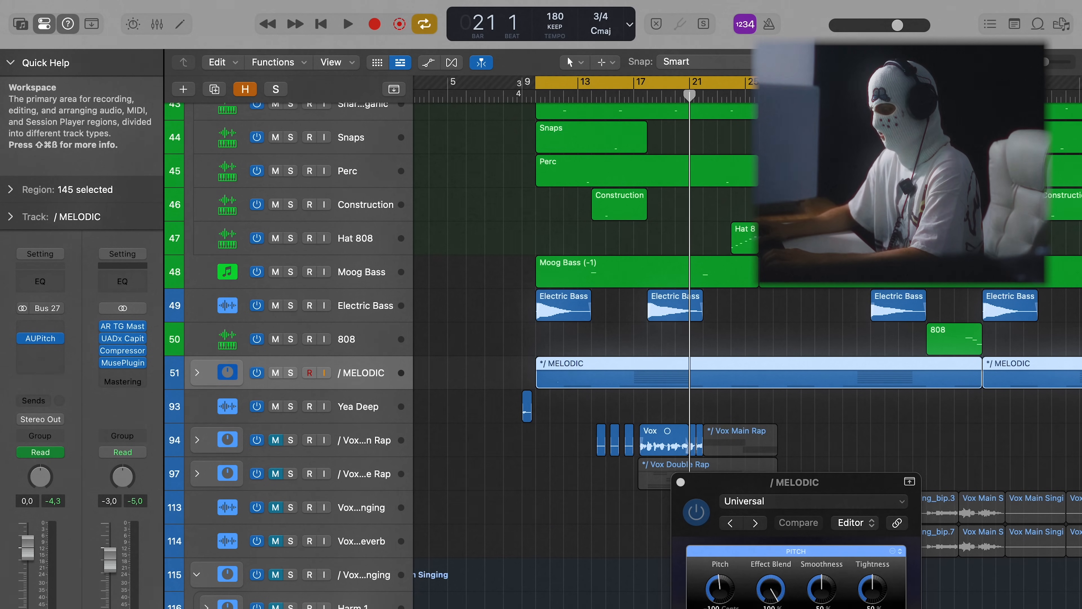
Step: Turn cycling off and play the full mix into bar 26 while watching AUPitch on the /MELODIC stack
scroll(716, 87, "down", 1)
left_click(716, 86)
key("space")
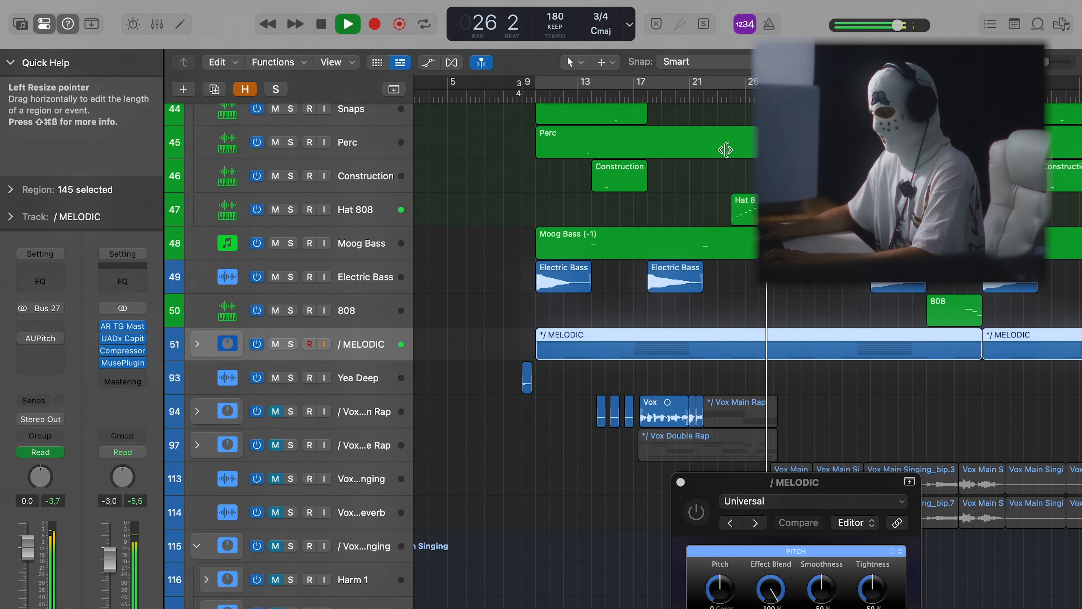
key("space")
Step: Examine the transition around bar 26, set the playhead to bar 23 and replay the mix with AUPitch in view
key("super+Right")
key("super+Right")
scroll(743, 260, "right", 9)
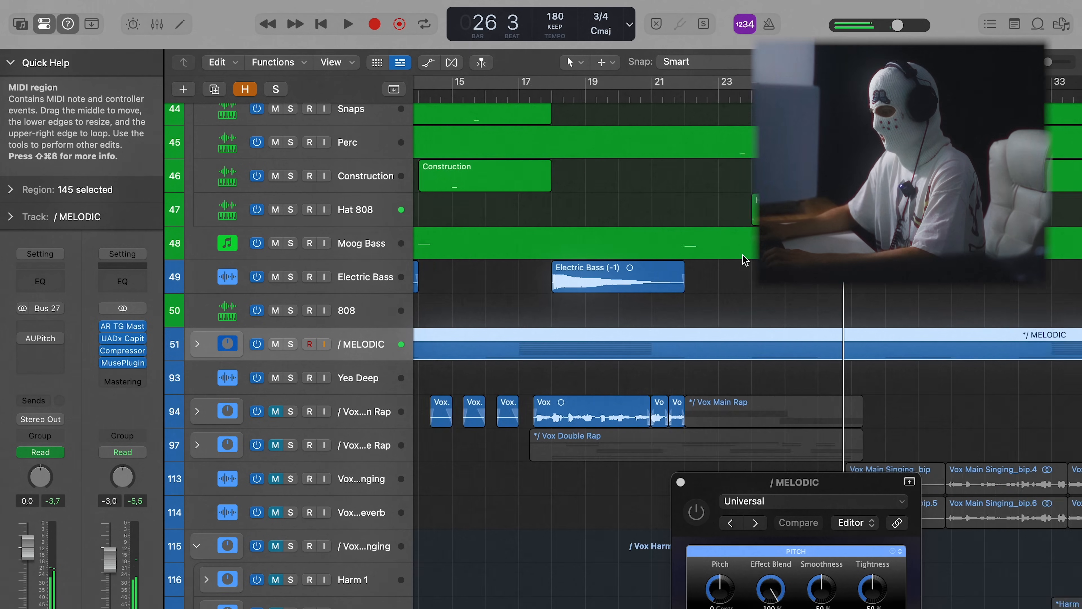
scroll(682, 266, "up", 4)
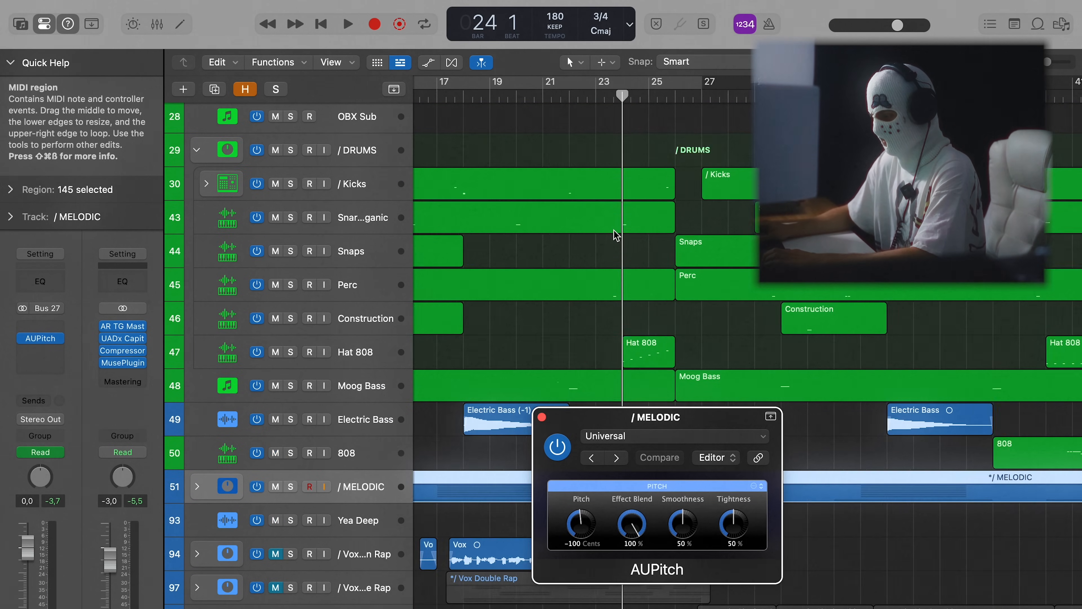
left_click(588, 94)
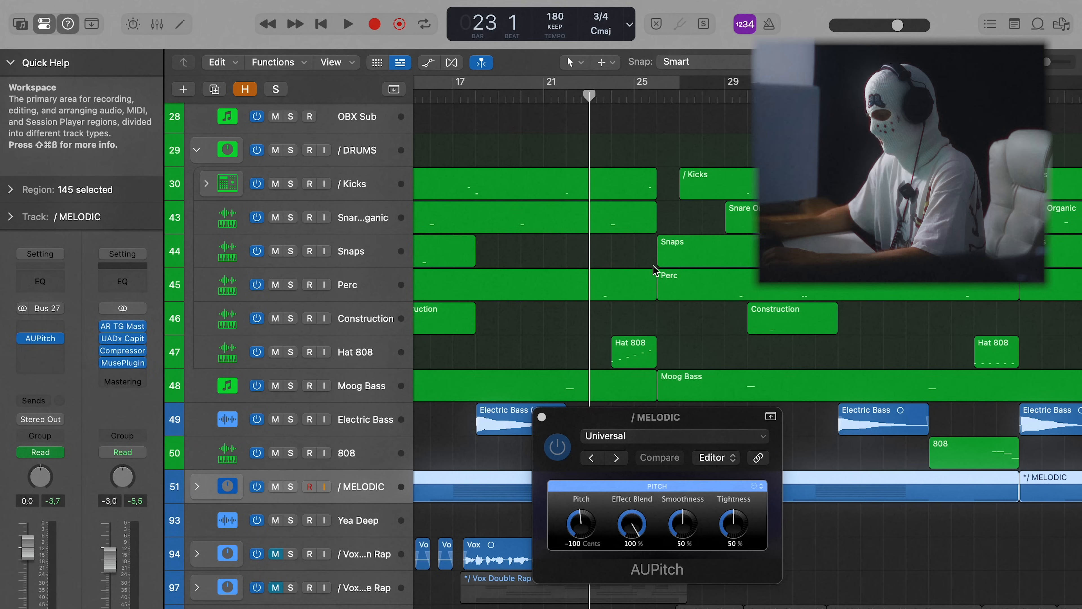
key("space")
key("space")
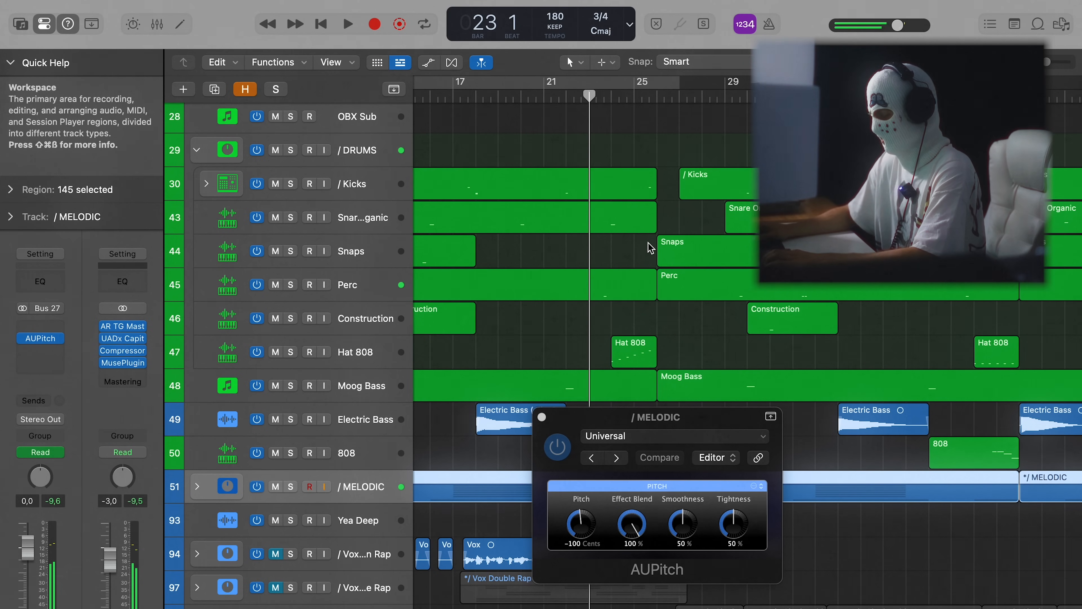
Step: Audition the soloed rap vocals and expand the /Vox Double Rap and /Vox Main Rap stacks to examine their subtracks
key("space")
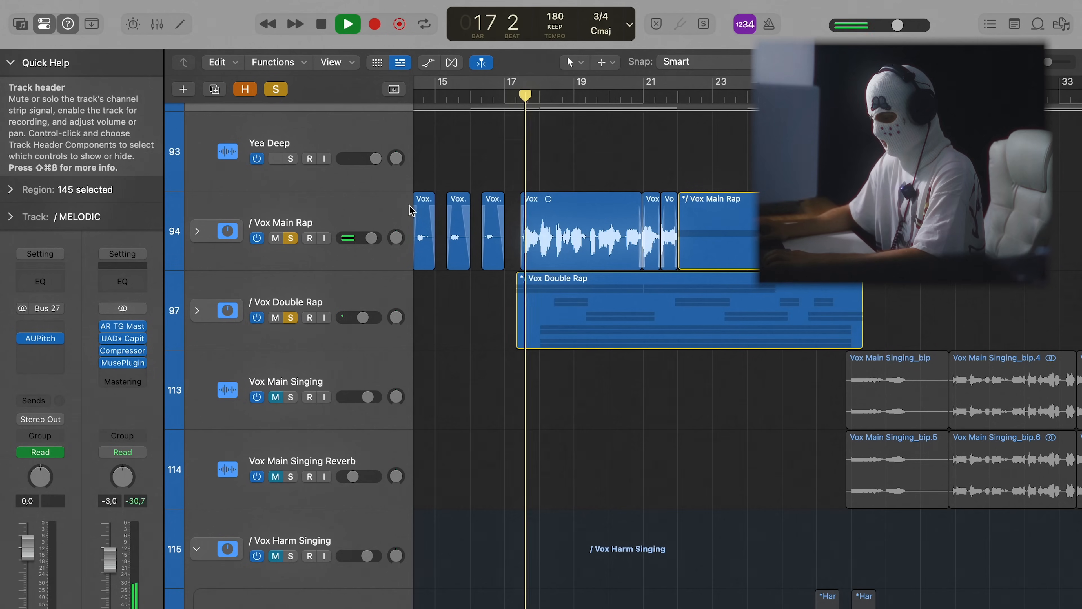
left_click(198, 311)
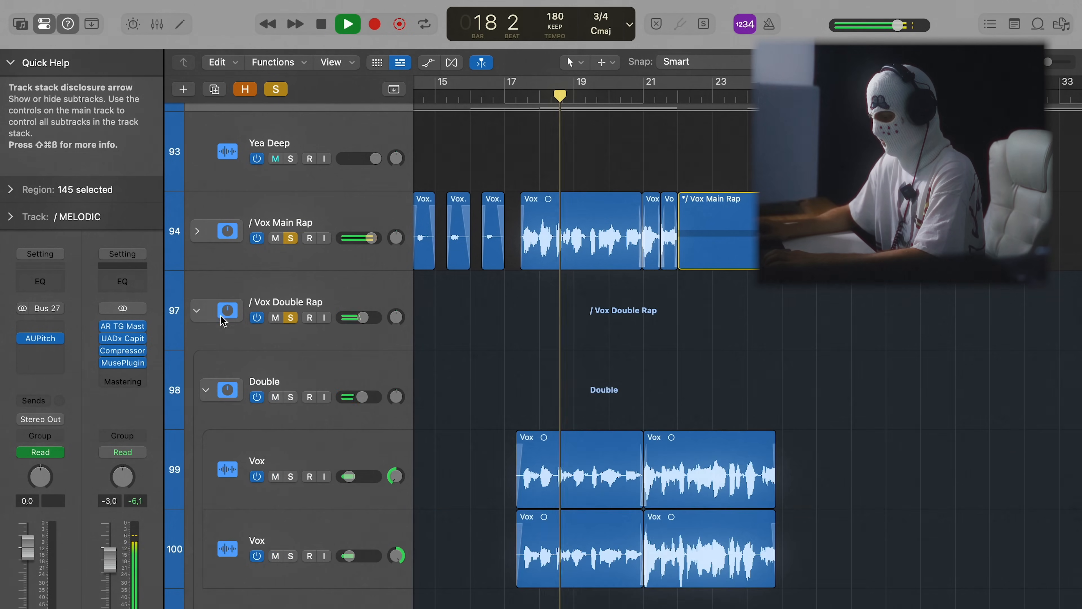
scroll(693, 289, "down", 4)
scroll(692, 287, "down", 3)
scroll(692, 287, "down", 1)
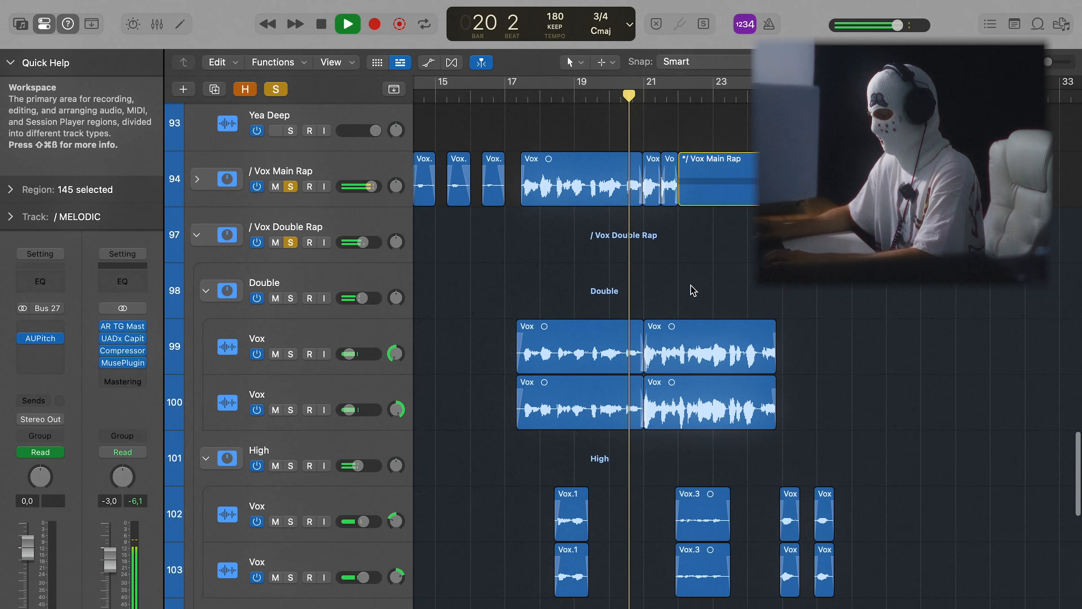
left_click(197, 179)
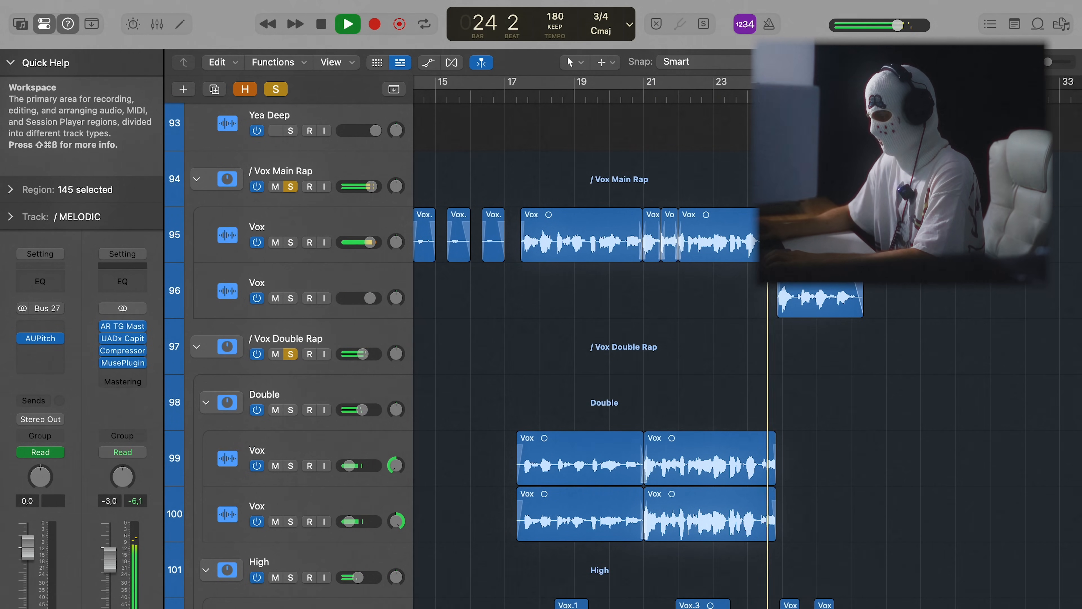
scroll(597, 353, "down", 5)
scroll(597, 353, "up", 5)
key("super+Up")
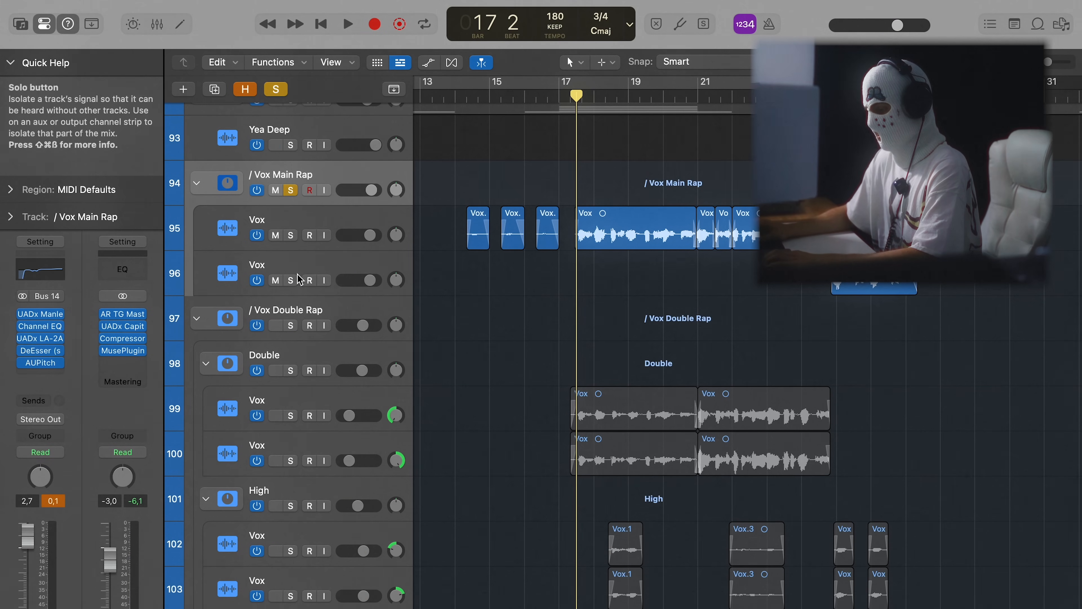
Step: Play the soloed /Vox Main Rap stack from bar 17 with its effects active, and replay it with all its inserts bypassed
key("space")
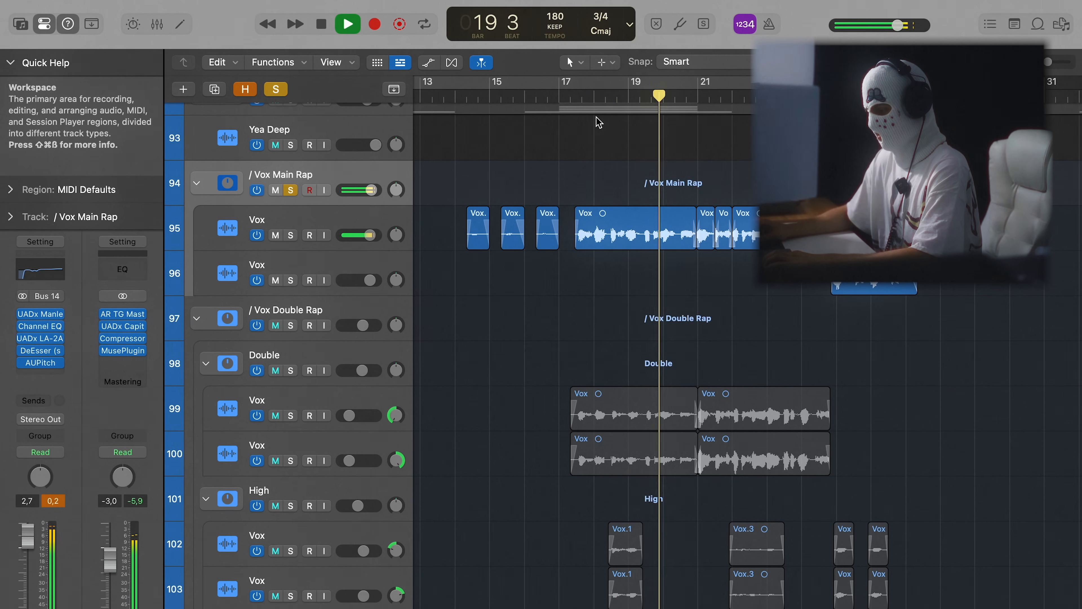
key("space")
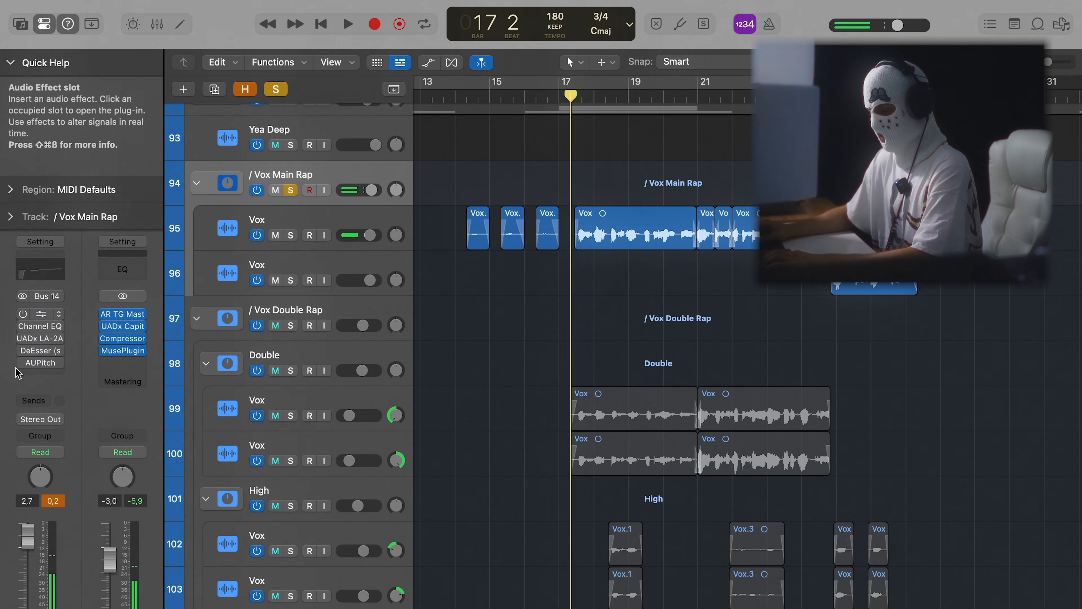
key("space")
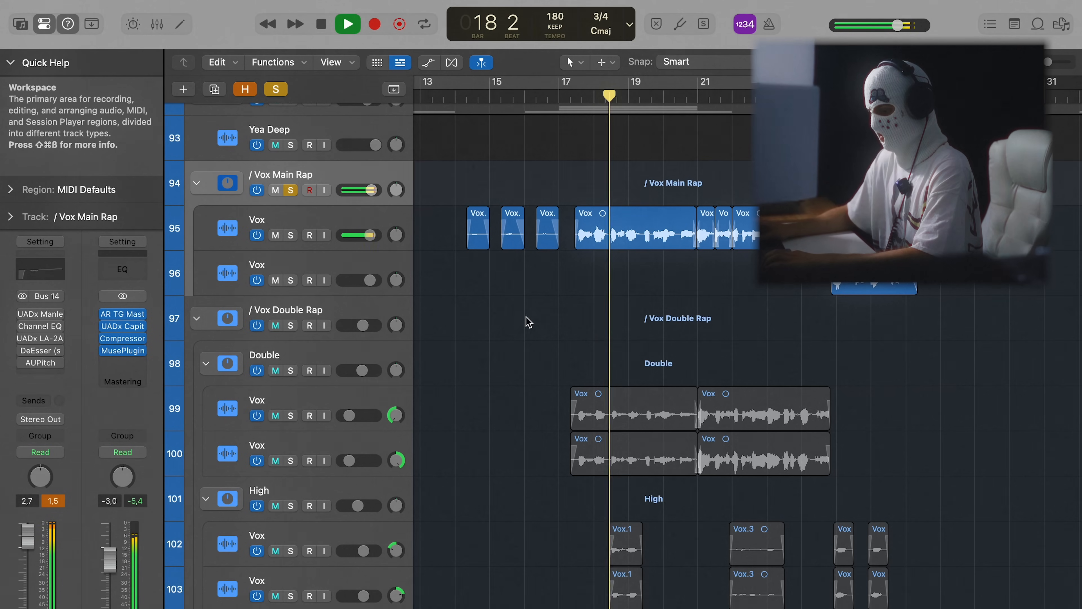
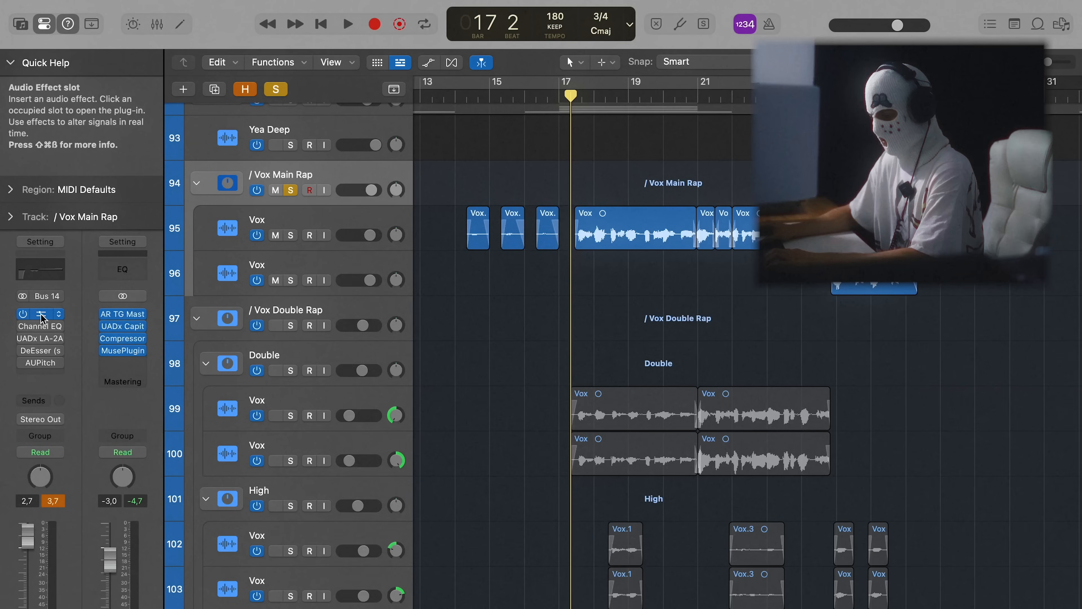
Step: Open the UADx Manley Tube Preamp on /Vox Main Rap, move its window clear of the main regions and audition the vocal
left_click(40, 314)
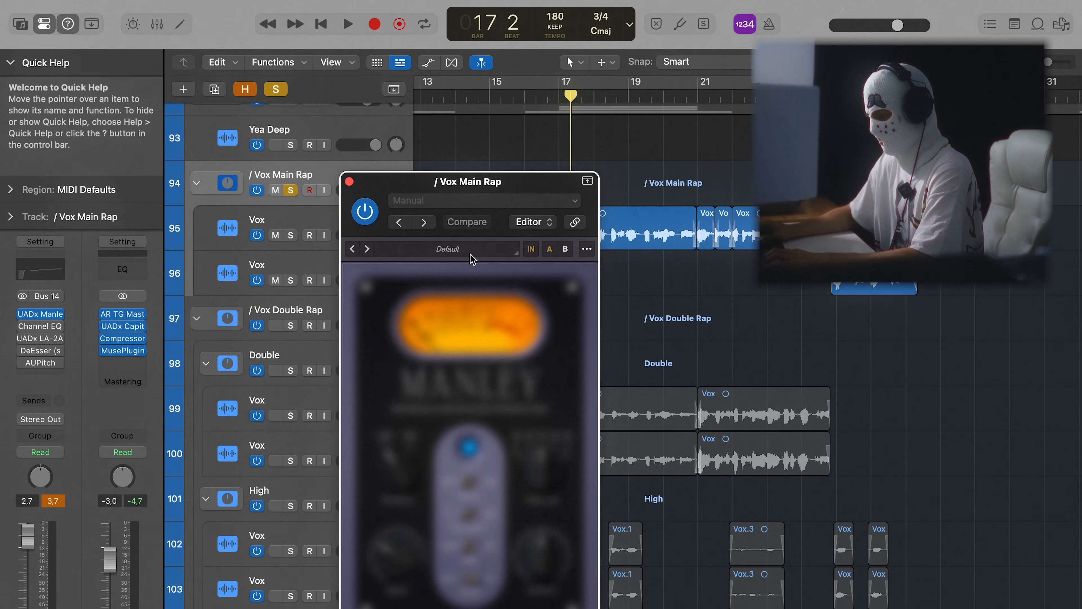
left_click_drag(754, 145, 492, 139)
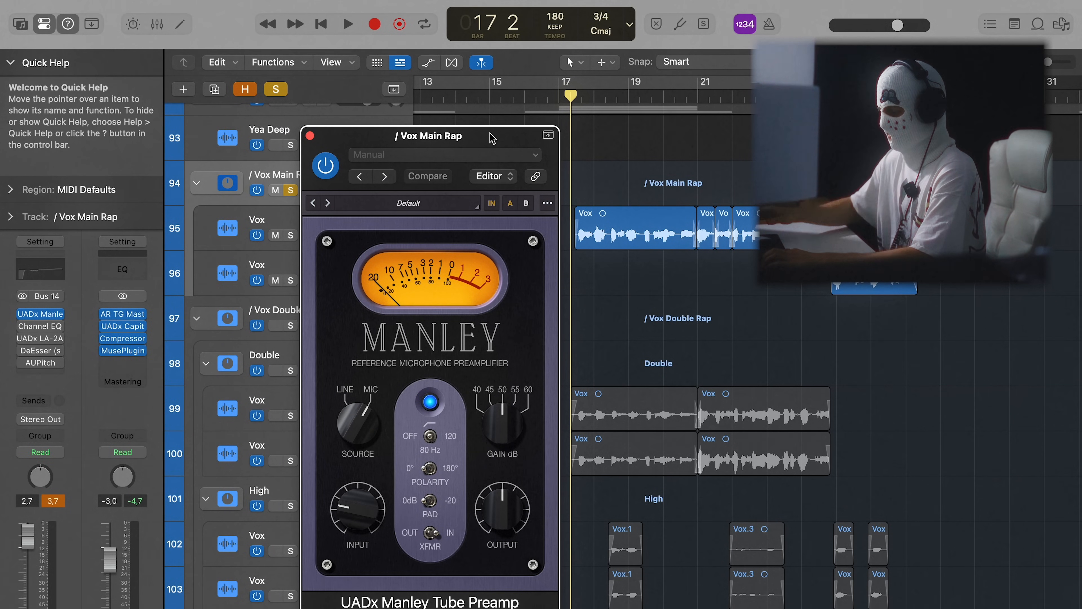
key("space")
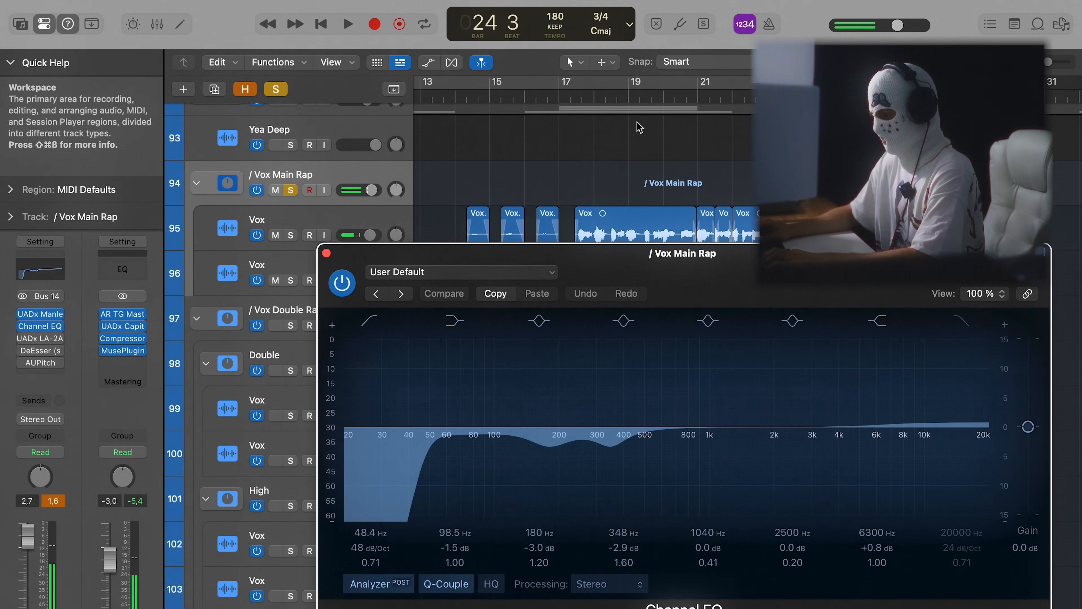
Step: Replay the soloed main rap from bar 17 with its Channel EQ in view and shift the plug-in window slightly
left_click(576, 101)
key("space")
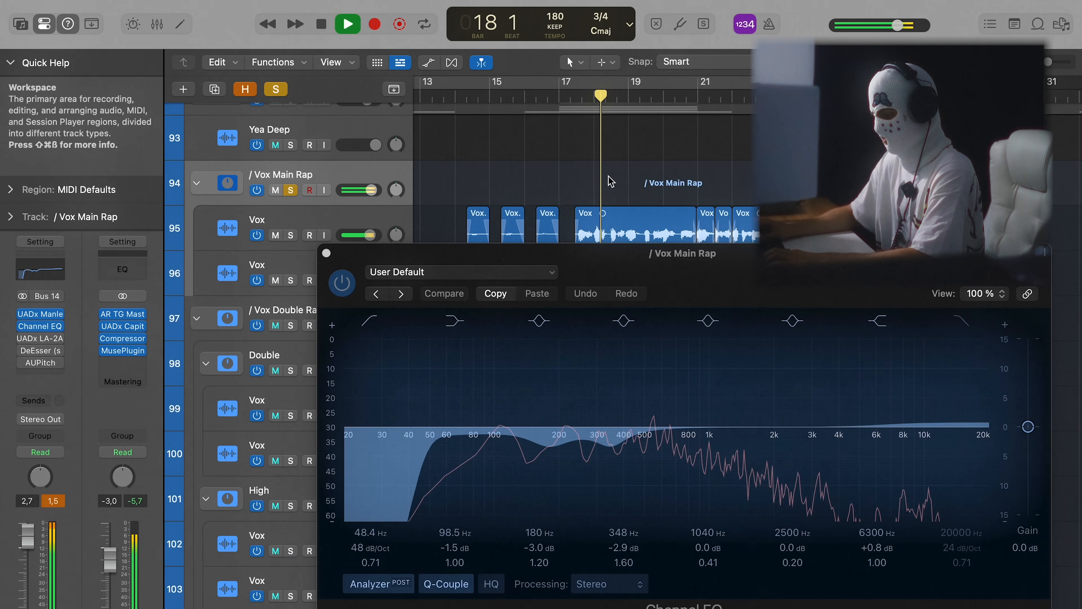
left_click_drag(639, 259, 615, 262)
key("space")
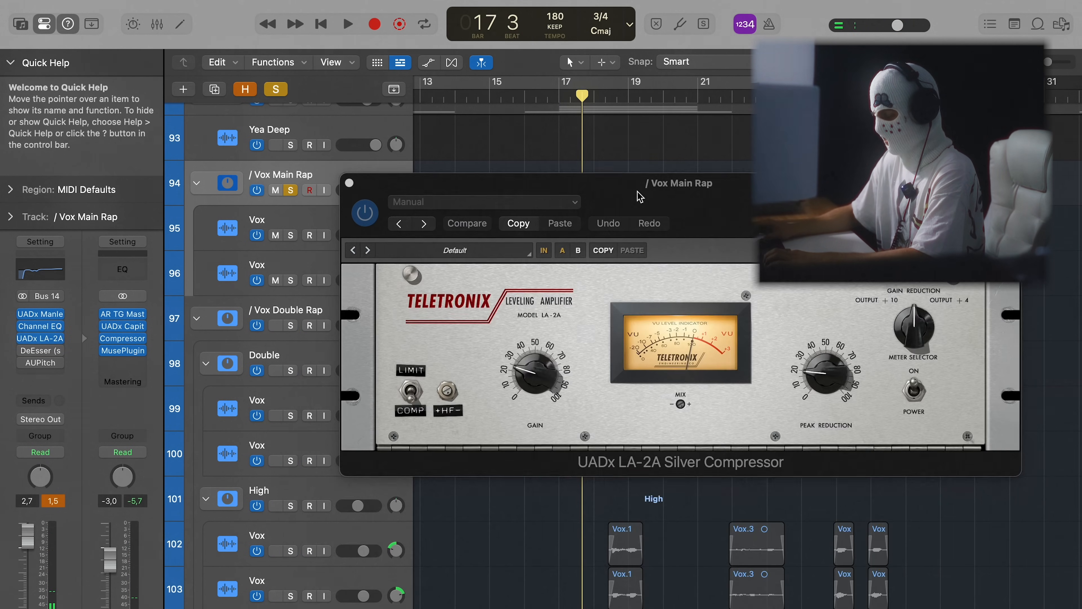
Step: Move the UADx LA-2A window off the upper vocal tracks and audition the main rap through the compressor and DeEsser
left_click_drag(639, 196, 636, 280)
key("space")
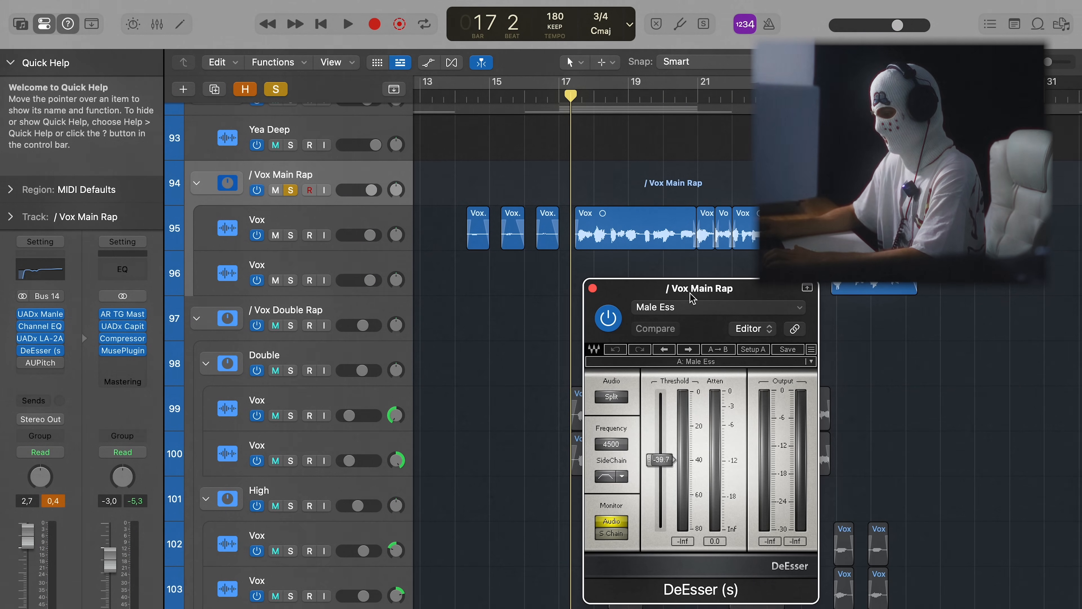
key("space")
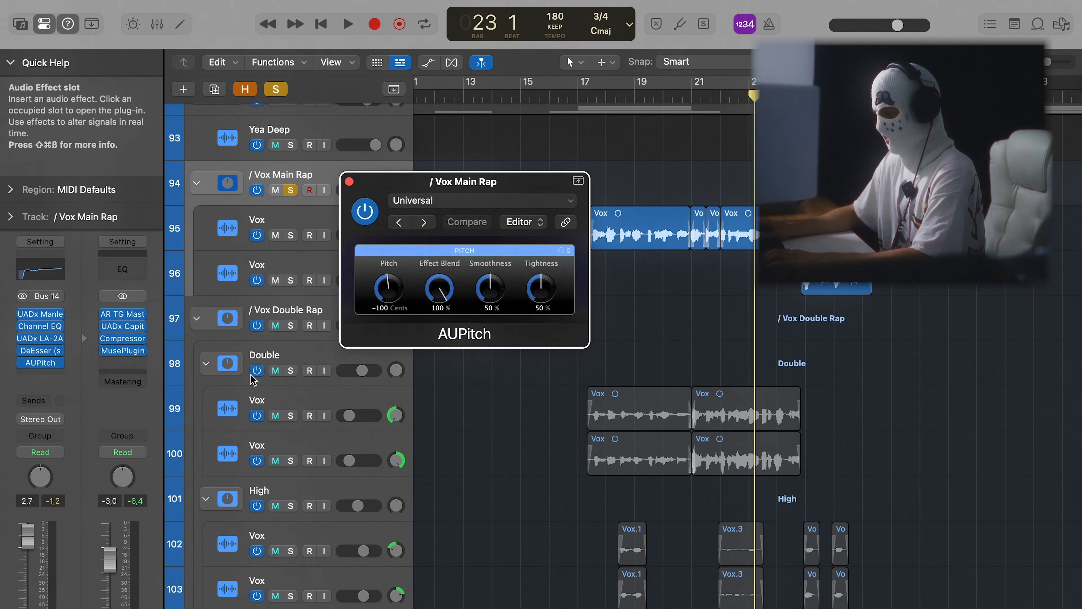
Step: Move the AUPitch window on /Vox Main Rap below its regions, audition the vocal from bar 17 and close the plug-in
left_click_drag(476, 182, 675, 296)
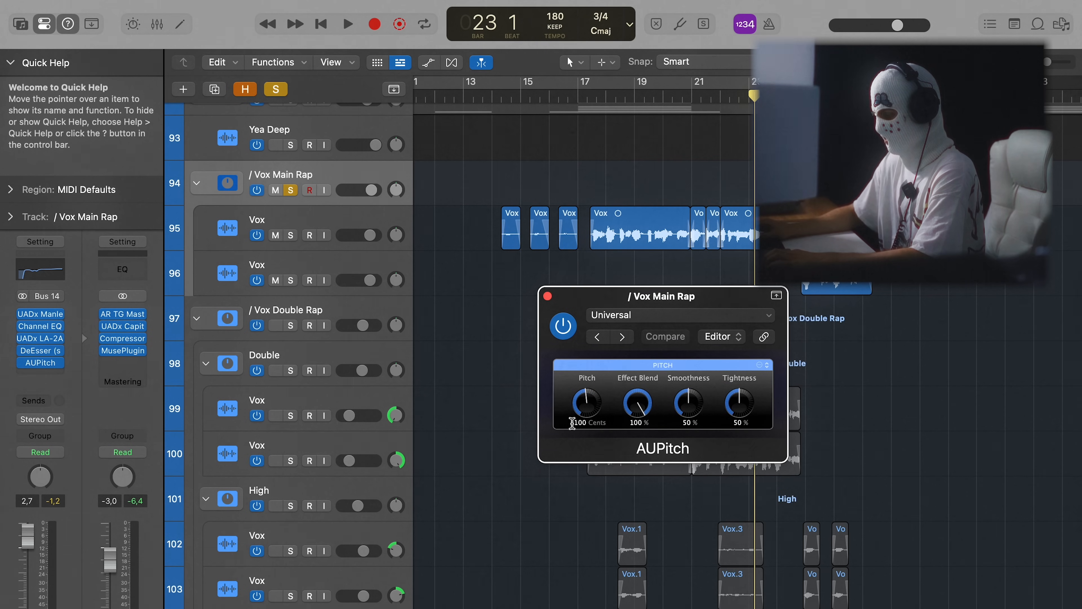
left_click(589, 96)
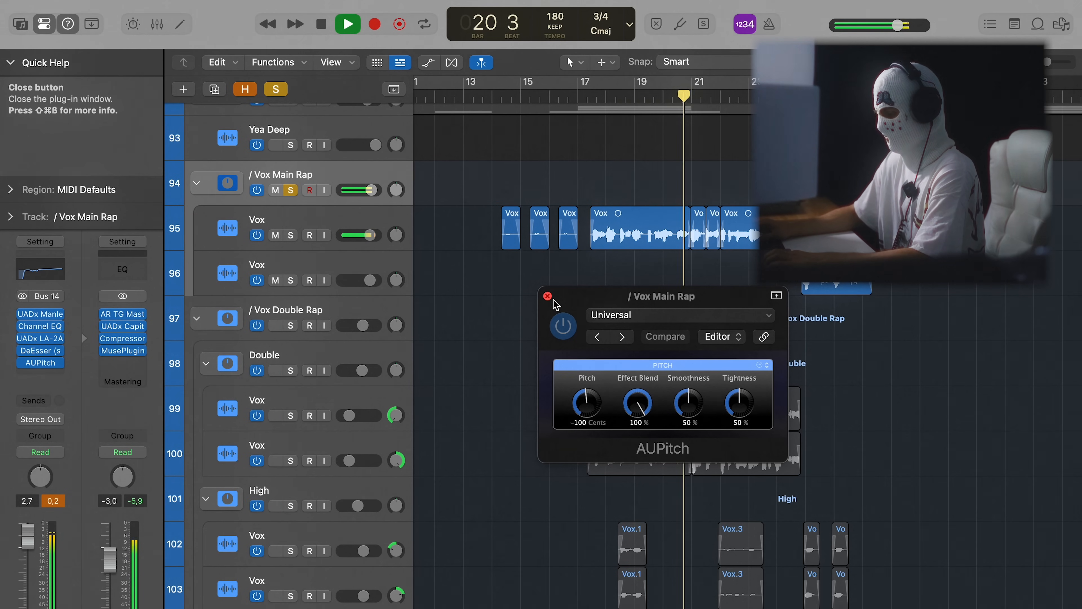
key("space")
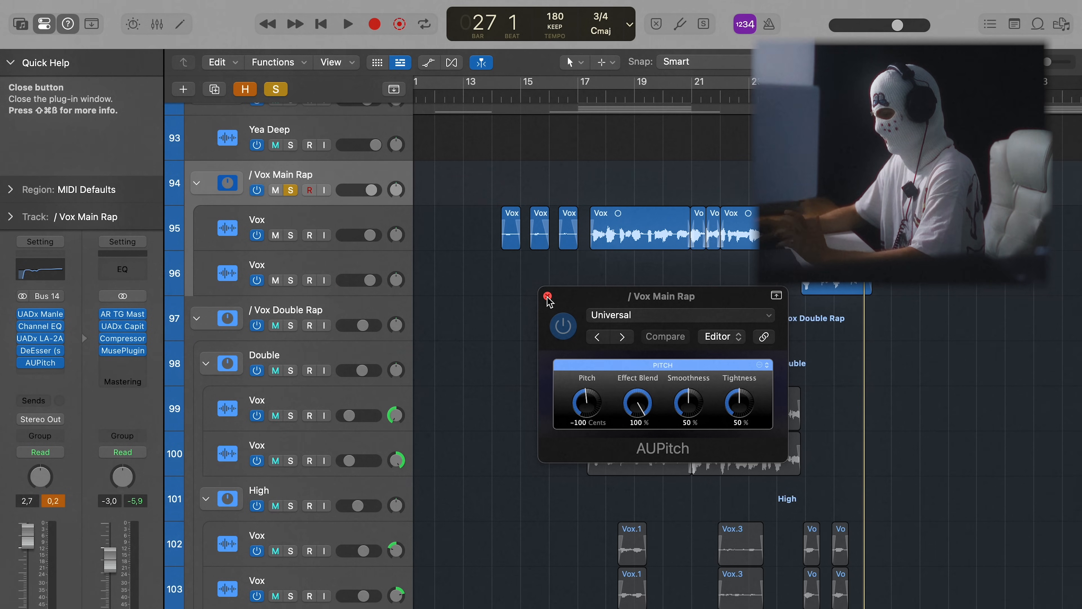
left_click(548, 296)
Step: Clear all solos, play the full mix from bar 17 and return the playhead to bar 17
left_click(275, 89)
left_click(587, 97)
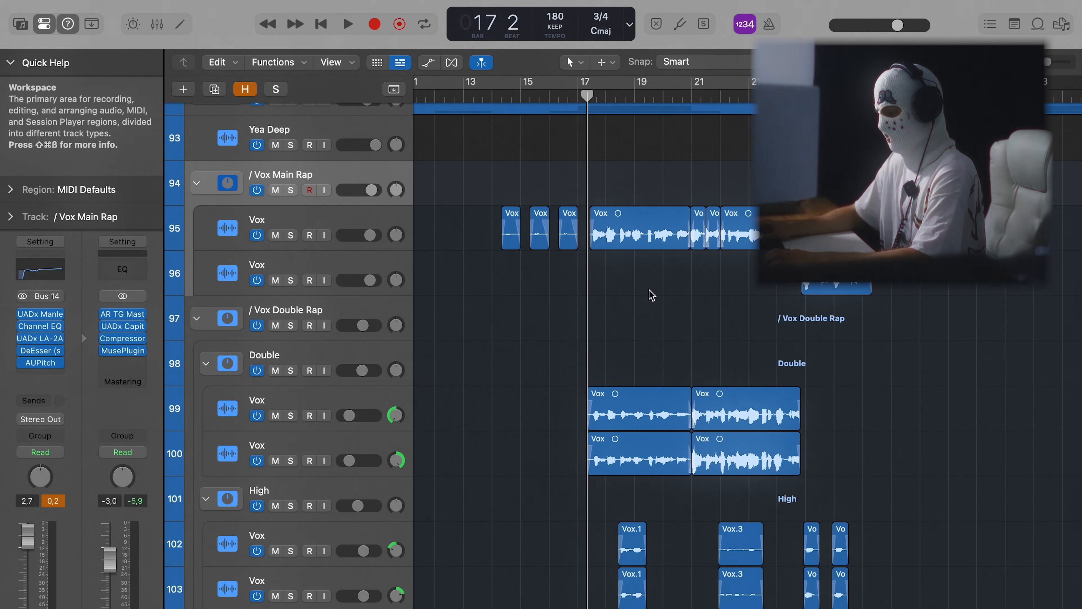
key("space")
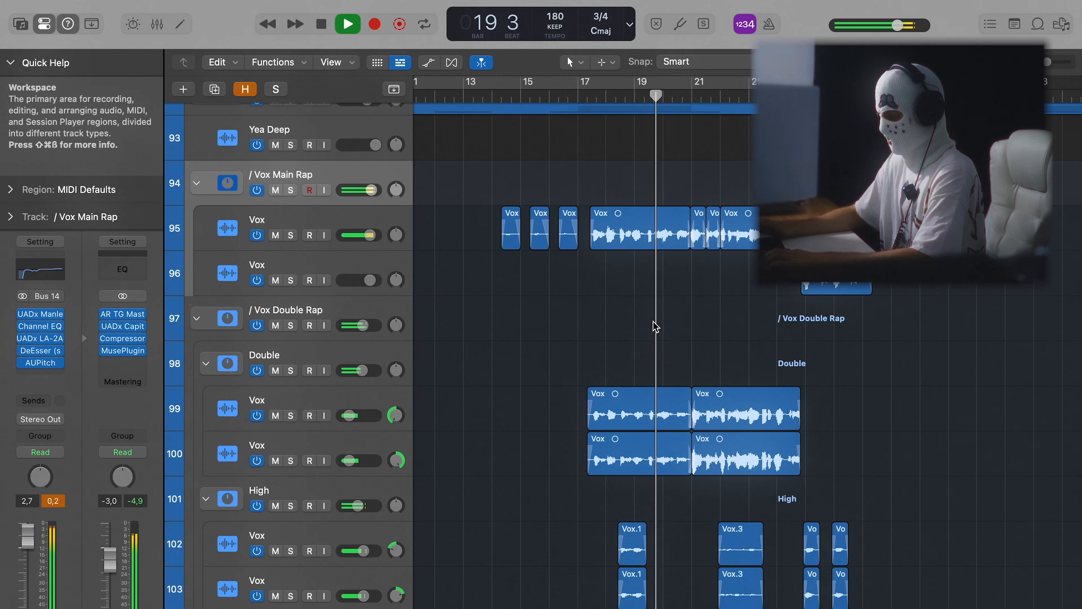
key("space")
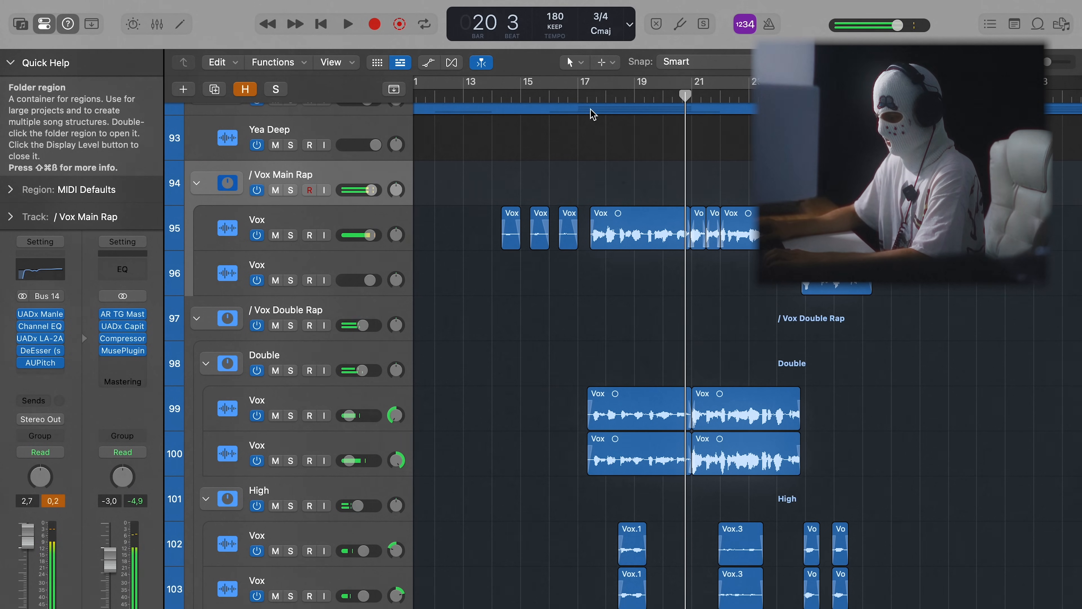
left_click(592, 97)
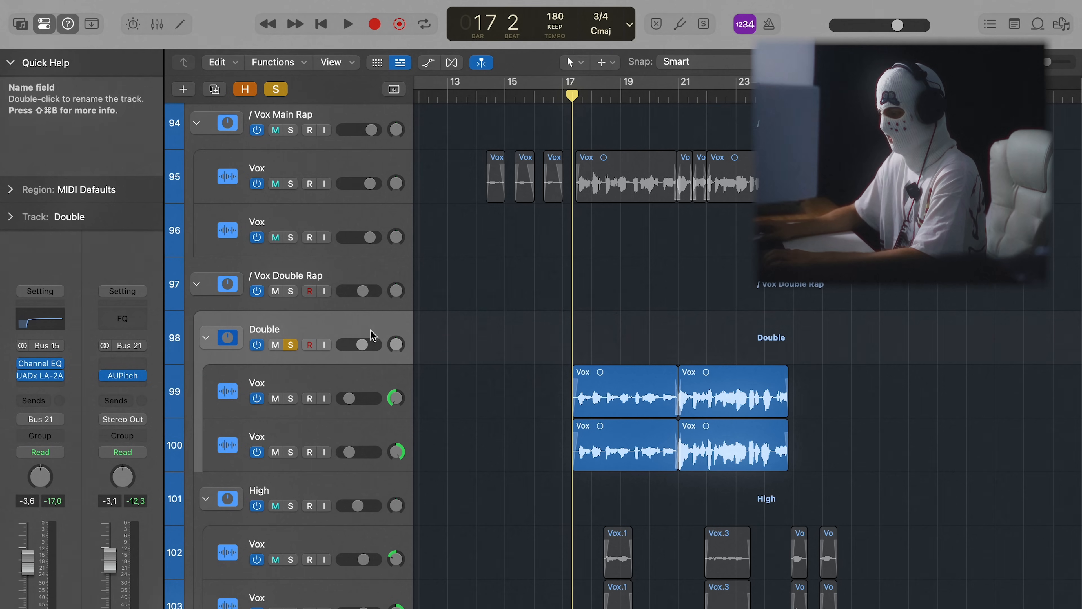
Step: Play the soloed Double stack while inspecting its Channel EQ and UADx LA-2A plug-ins, closing each window
key("space")
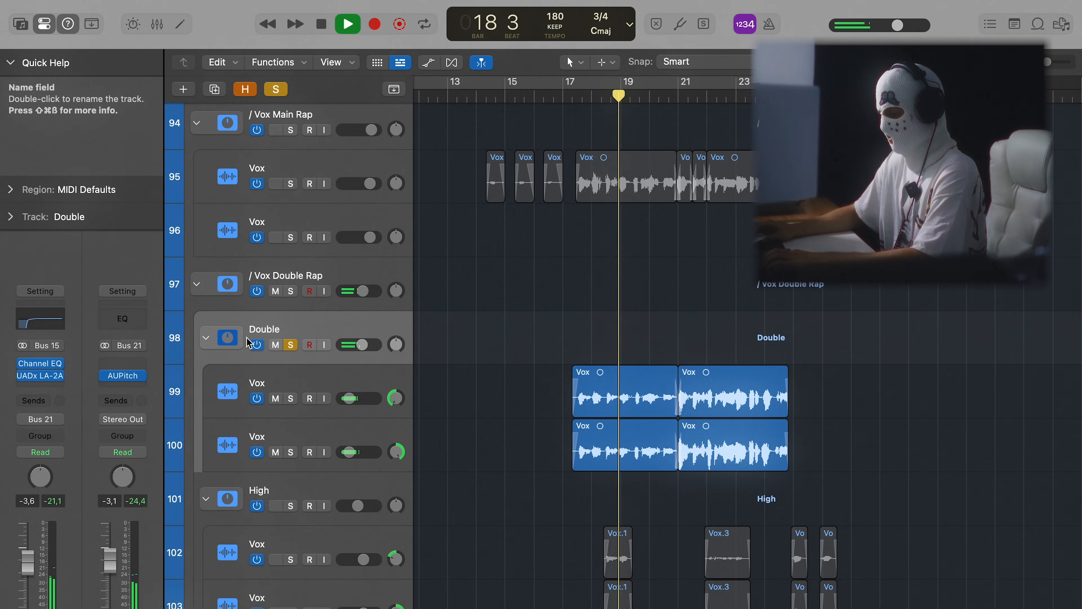
left_click(44, 363)
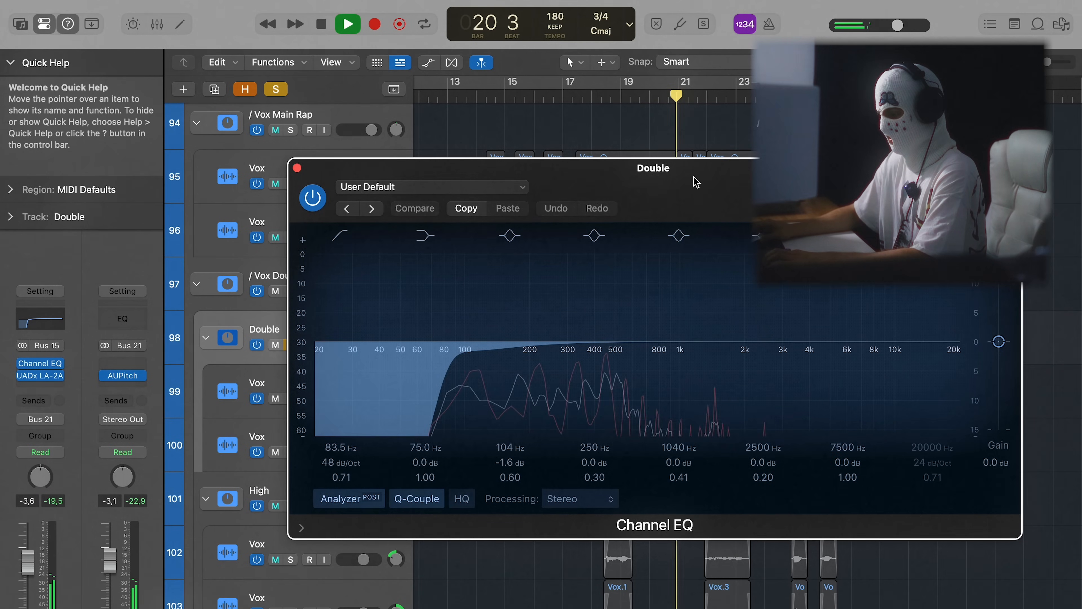
left_click(298, 168)
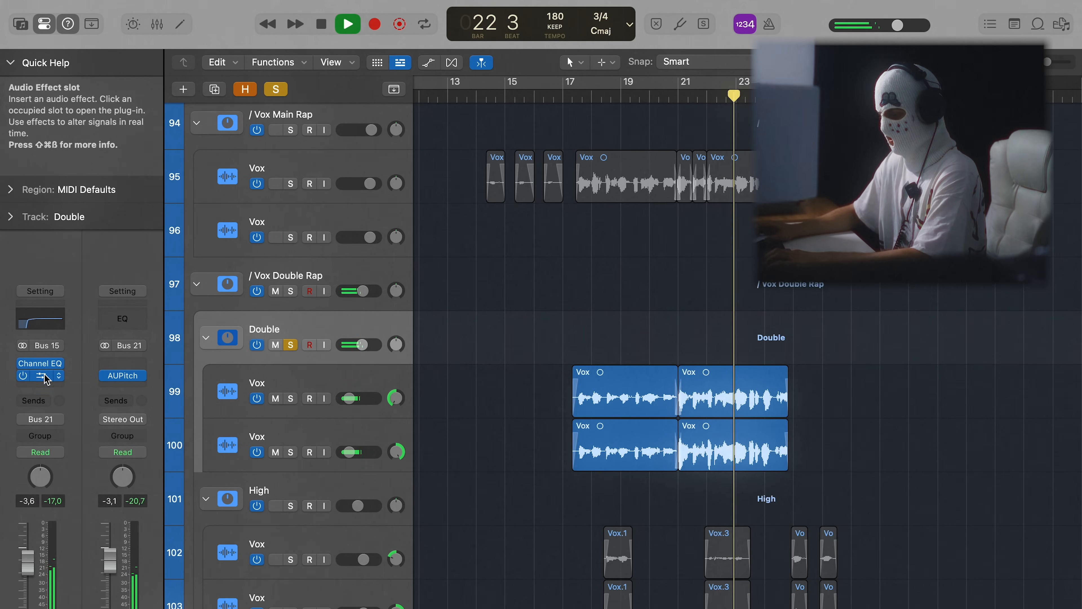
left_click(40, 375)
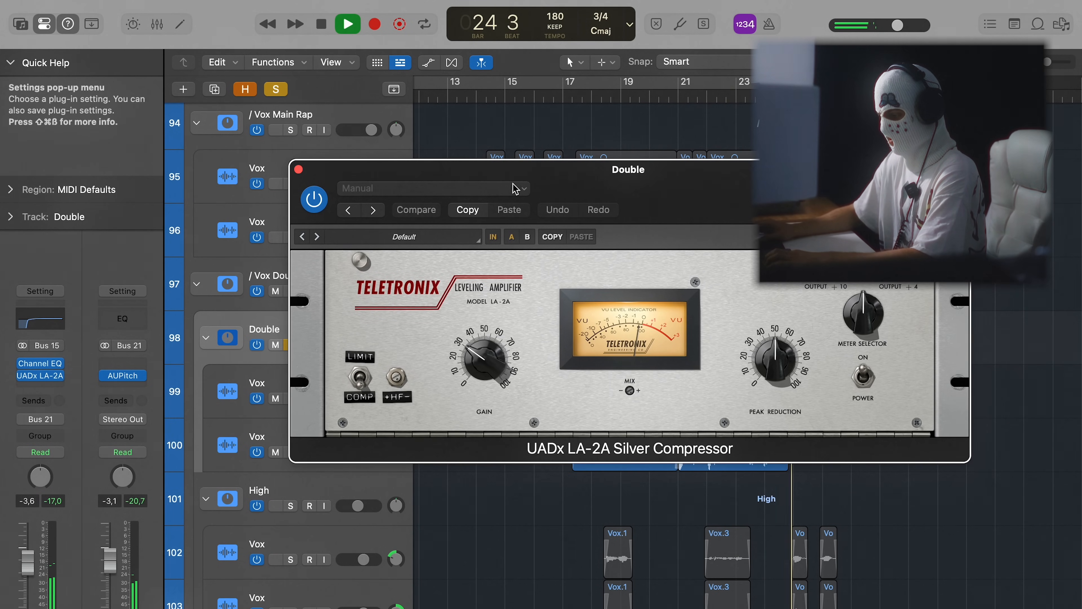
left_click(298, 168)
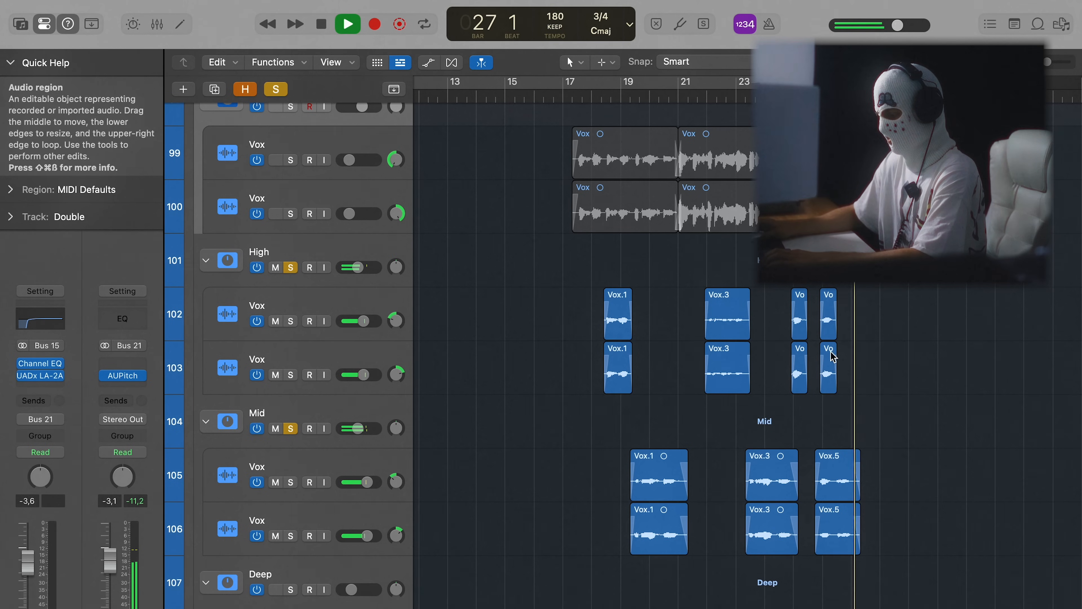
Step: Stop playback, clear the High and Mid solos, and solo and select the Deep stack with the playhead at bar 18
key("space")
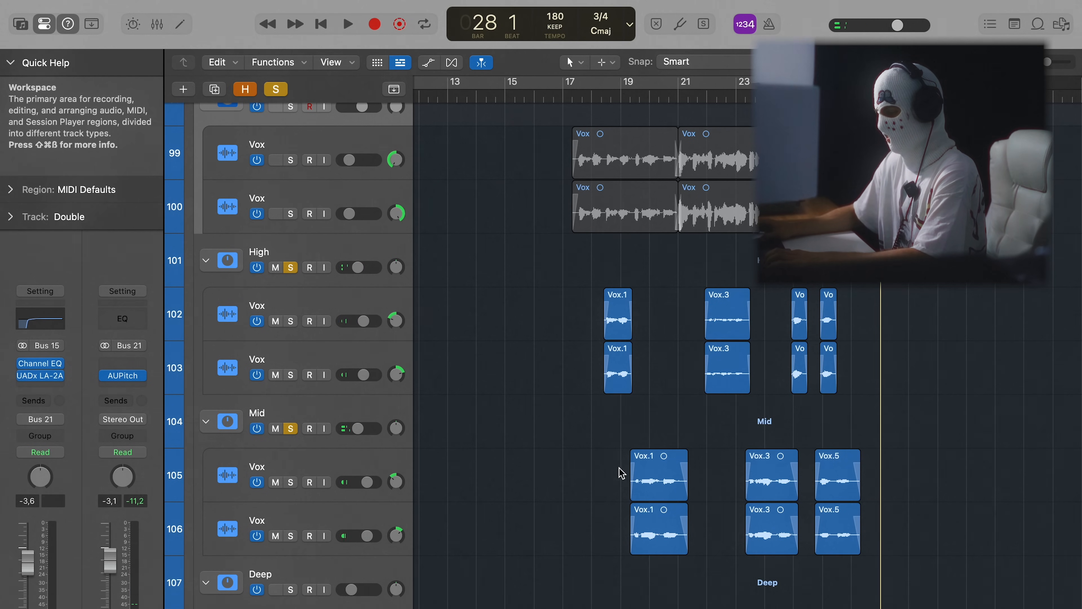
scroll(630, 423, "down", 3)
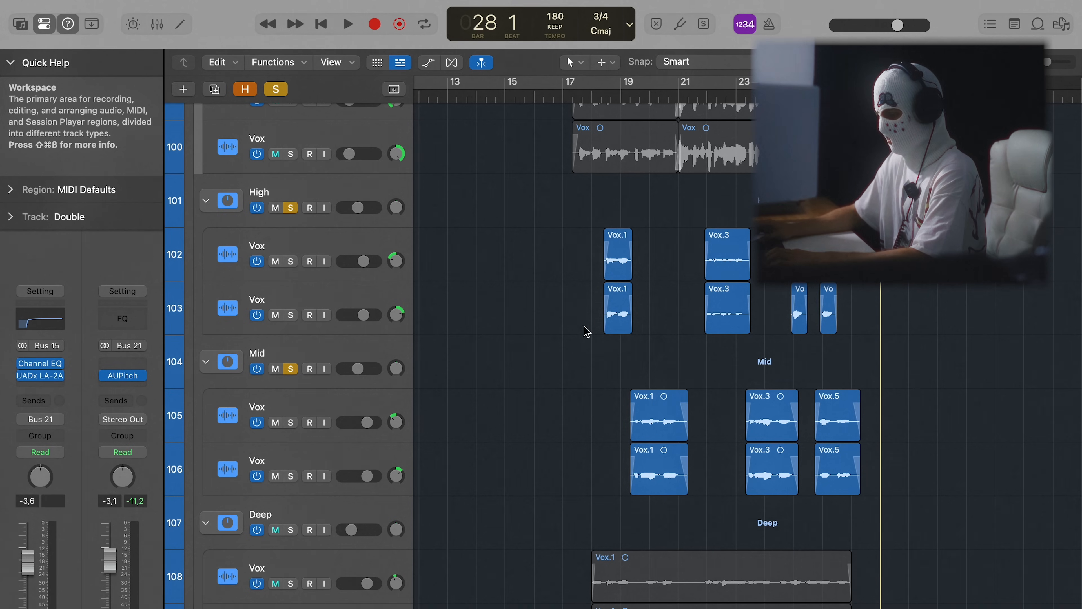
scroll(521, 324, "down", 4)
left_click(291, 438, "alt")
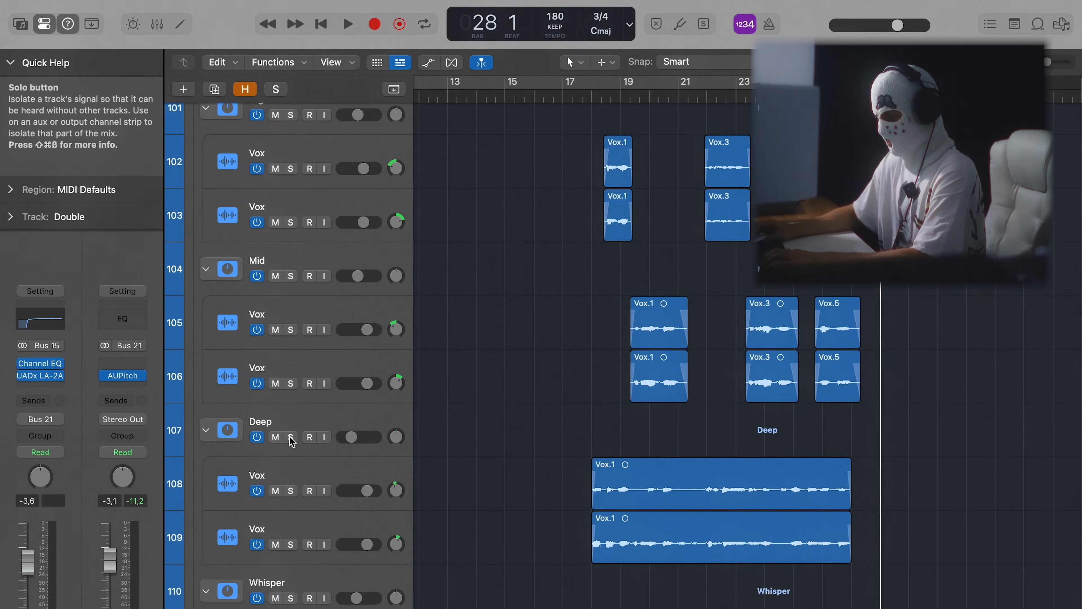
left_click(291, 437)
scroll(495, 452, "down", 2)
left_click(357, 380)
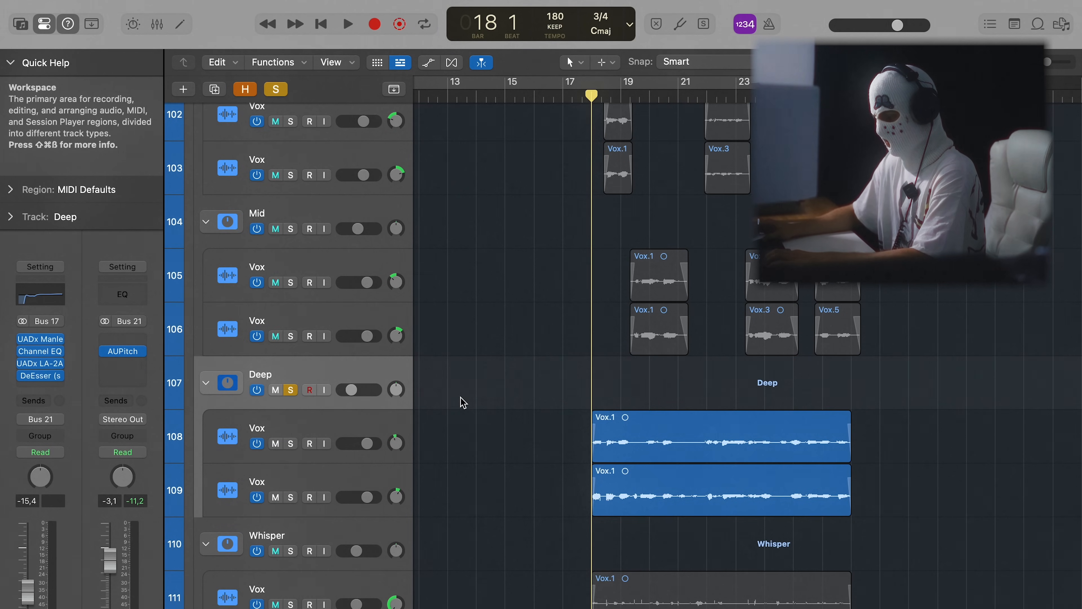
Step: Audition the soloed Deep vocals from bar 18, stop playback and bring the Whisper stack's subtracks into view
scroll(467, 404, "down", 2)
key("space")
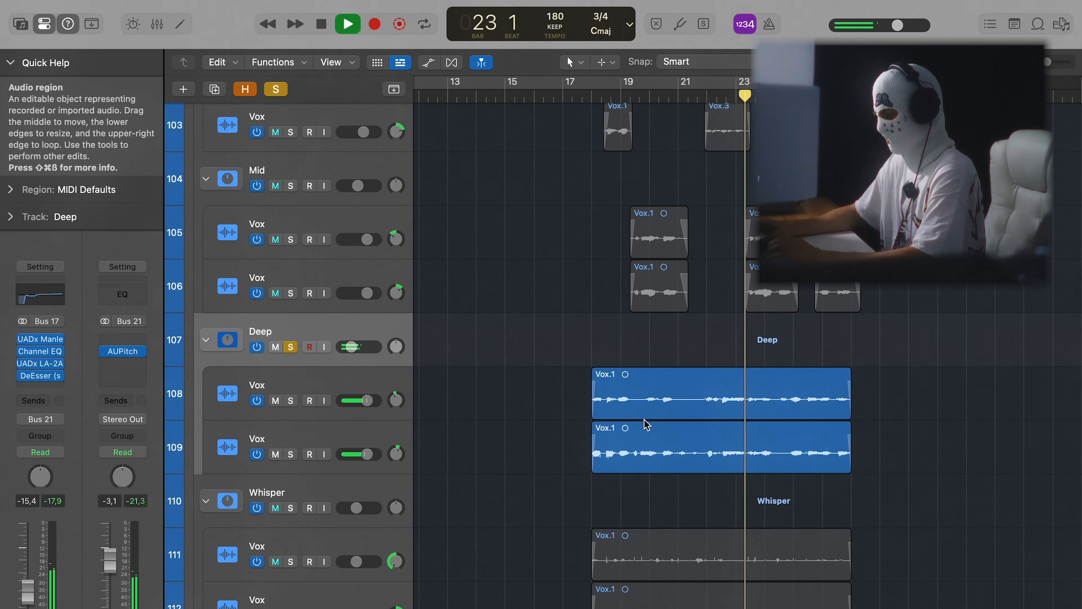
key("space")
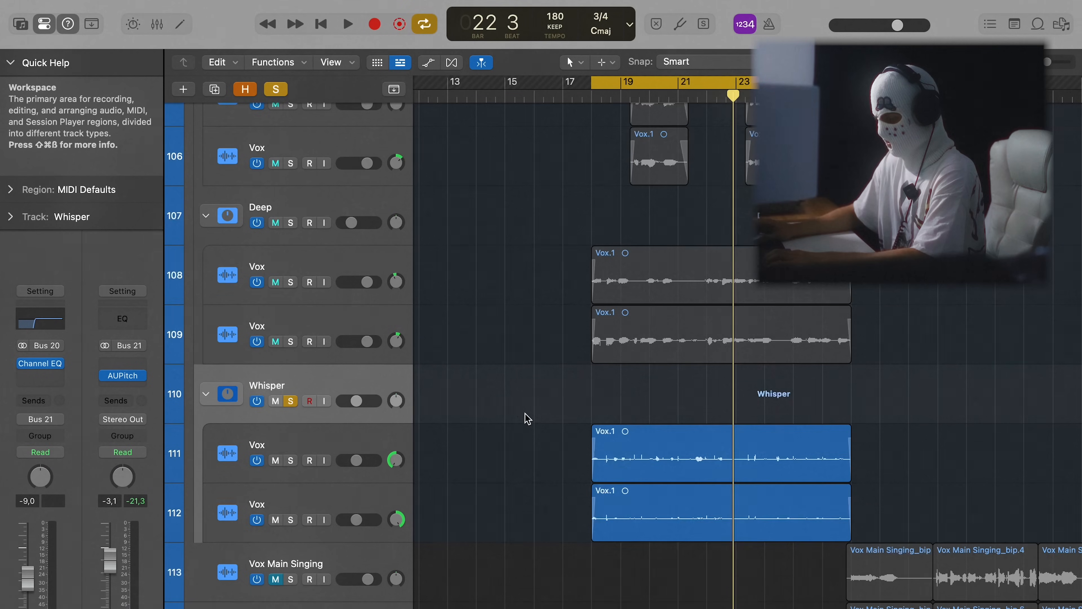
scroll(527, 416, "down", 2)
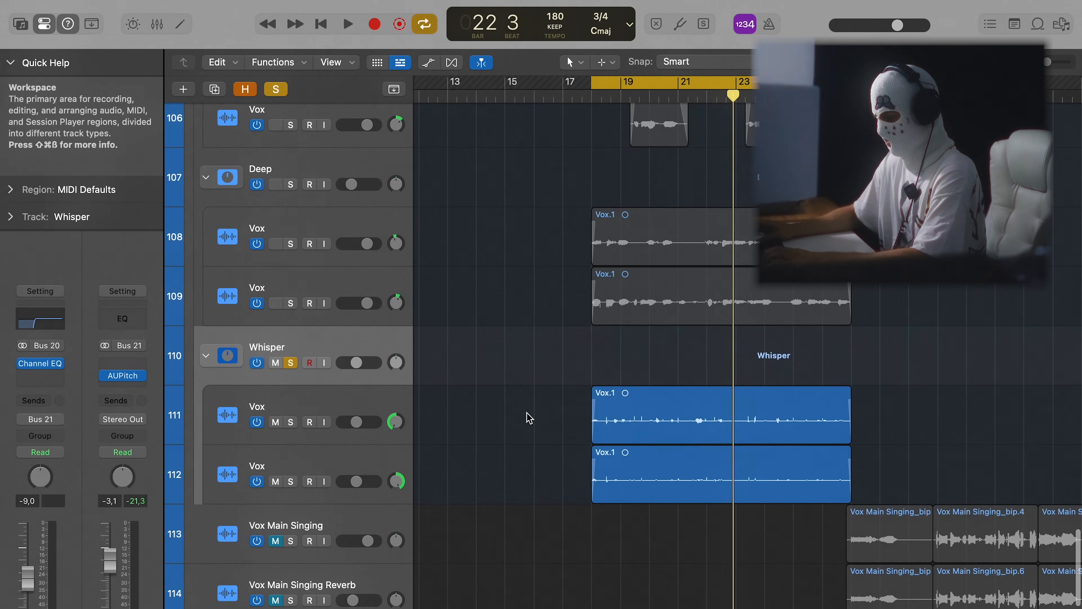
Step: Play the soloed Whisper stack, raise its volume to +6.0 dB while listening, and stop playback
key("space")
left_click_drag(356, 363, 376, 363)
scroll(531, 368, "up", 1)
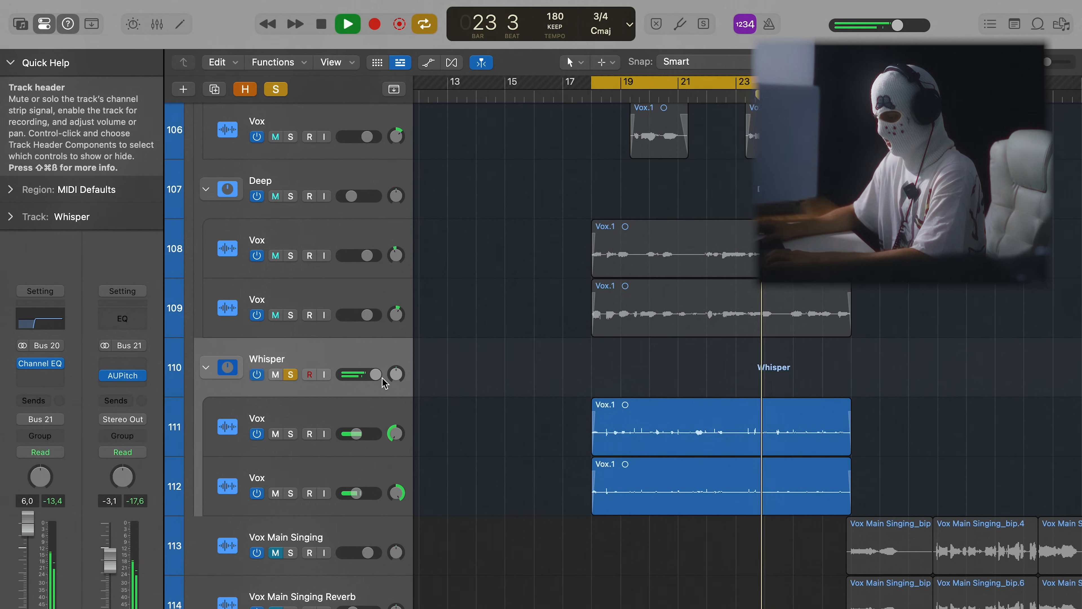
key("space")
Step: Inspect the Whisper stack's Channel EQ, close it and lower the stack's volume to -12.8 dB
left_click(40, 363)
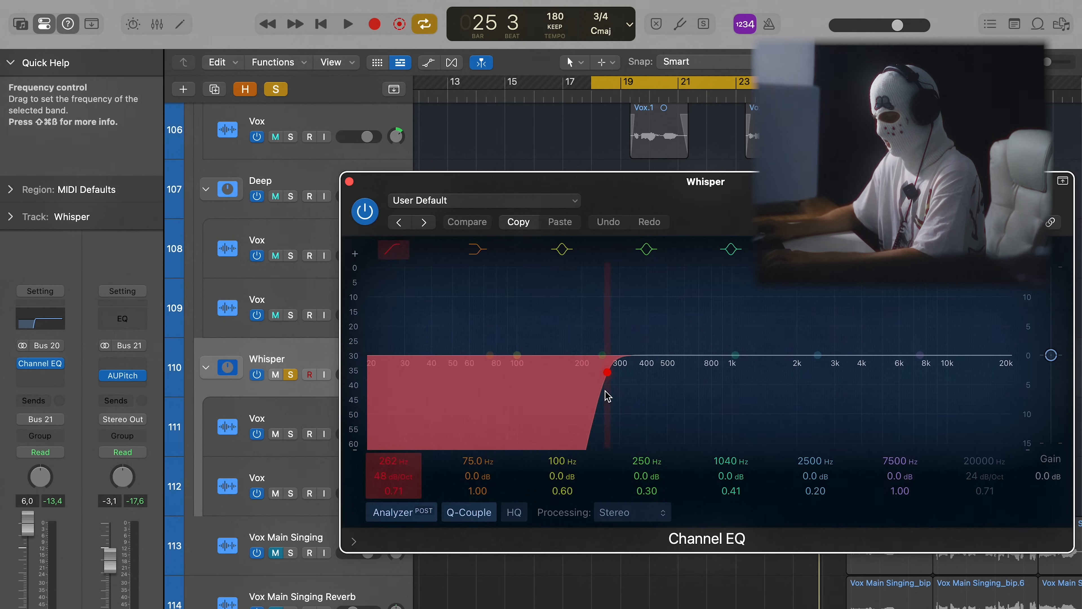
left_click(349, 182)
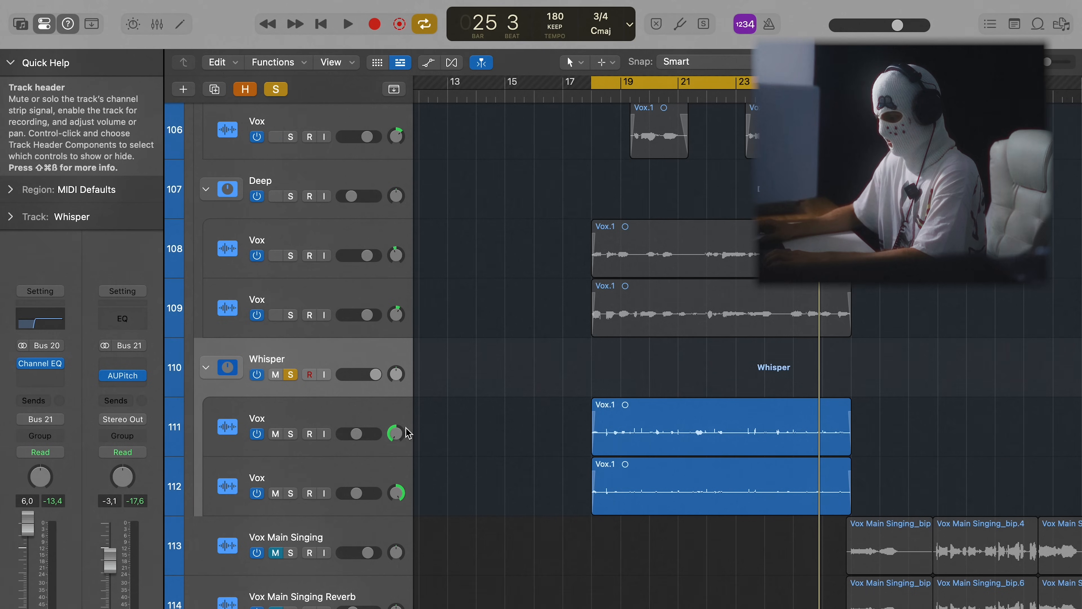
left_click_drag(375, 374, 365, 374)
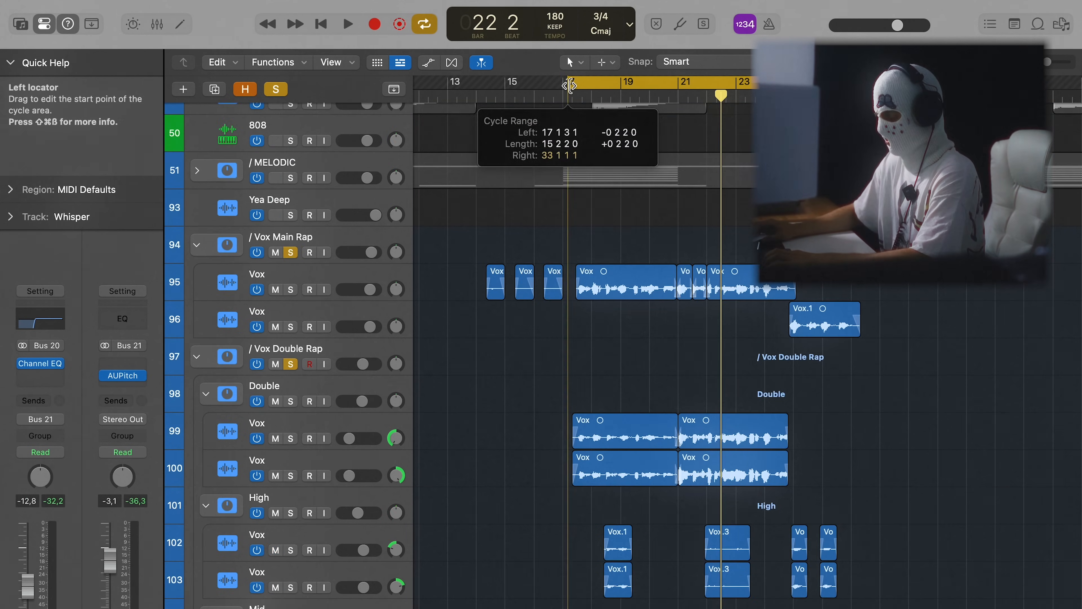
Step: Play the soloed main and double rap stacks together from bar 17 while looking over their tracks
key("space")
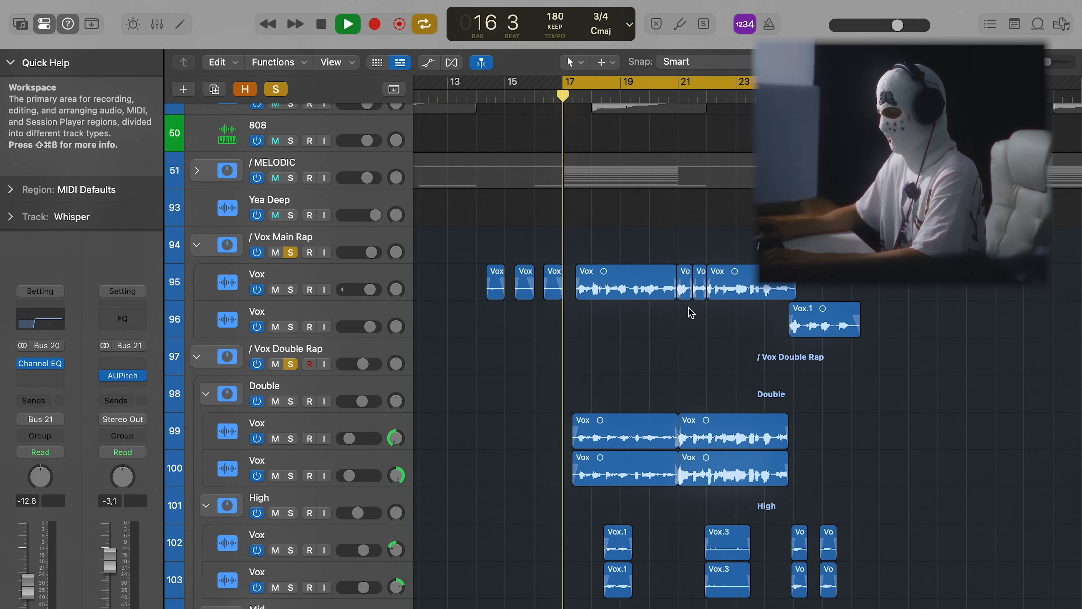
scroll(586, 362, "down", 7)
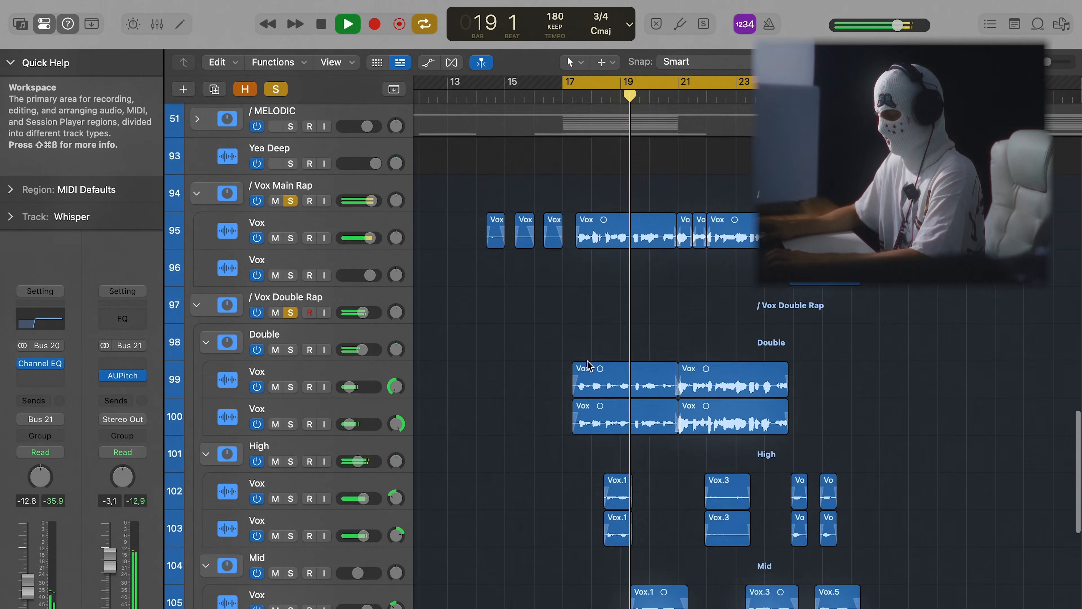
key("super+Up")
key("super+Up")
scroll(586, 361, "up", 5)
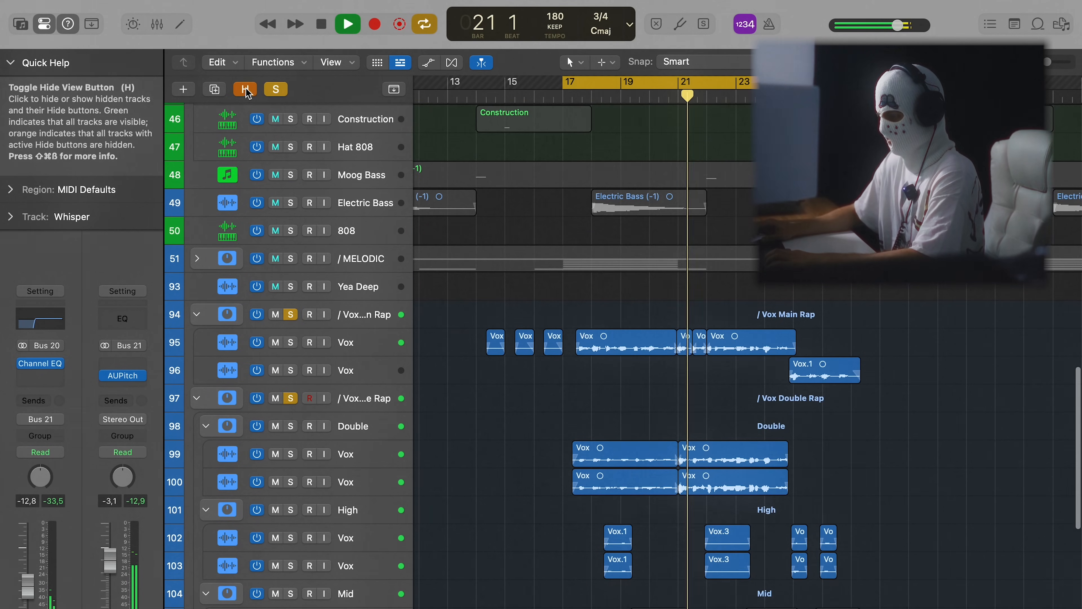
Step: Clear all solos during playback to hear the rap vocals in the full mix
left_click(276, 89)
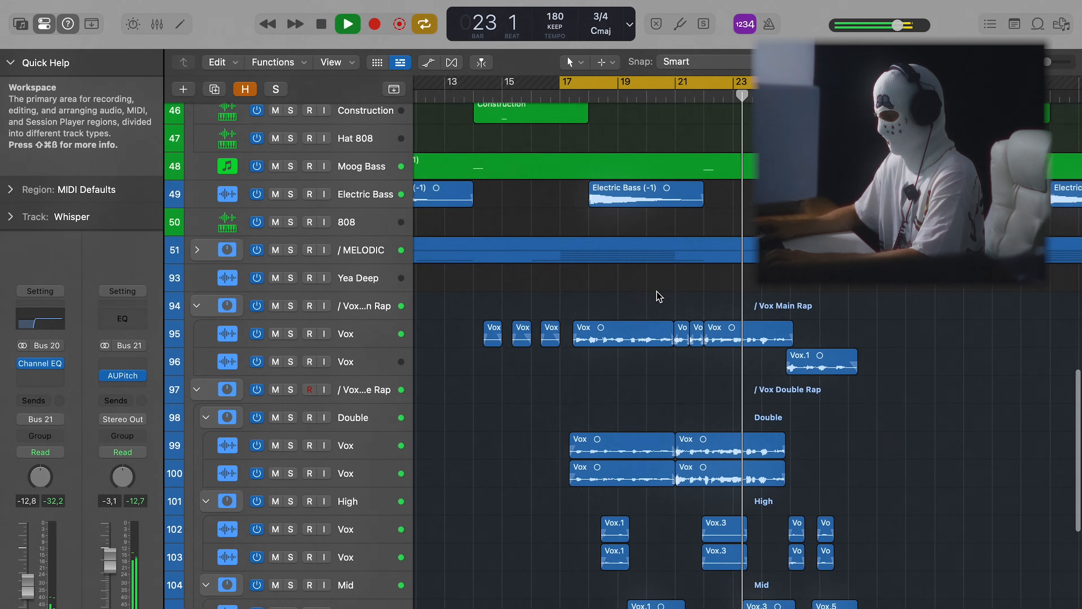
scroll(660, 297, "down", 3)
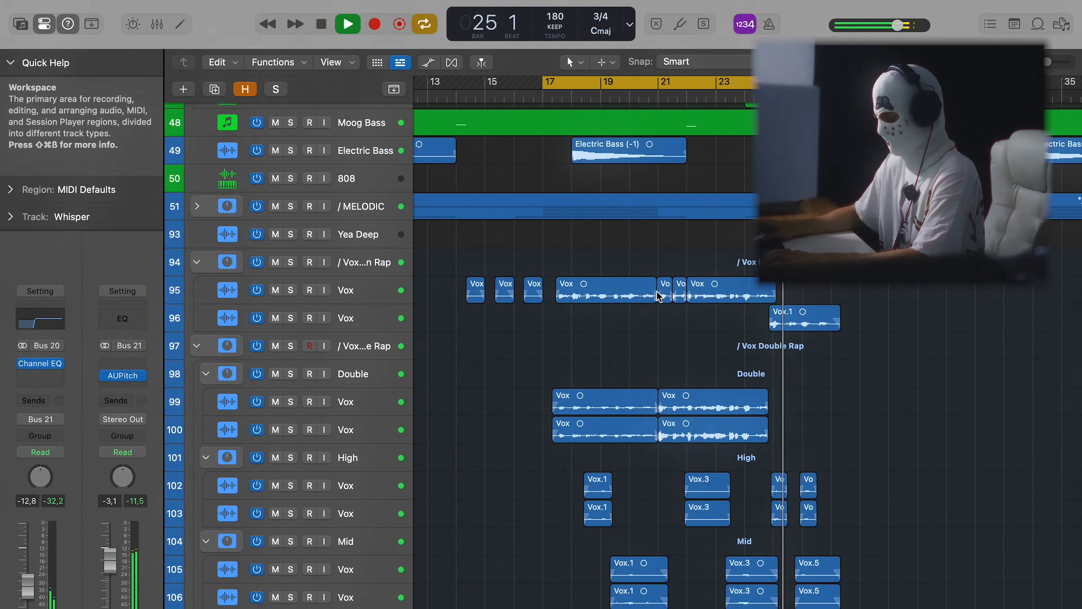
scroll(660, 297, "down", 5)
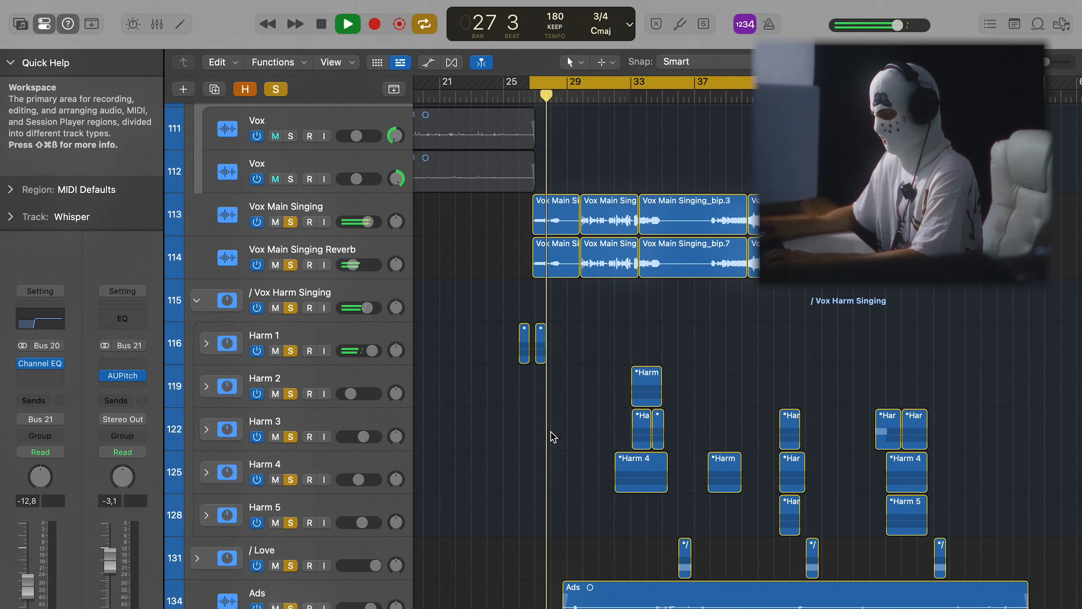
Step: Listen to the soloed main singing, harmony, Love and Ads tracks while surveying their regions along the timeline
scroll(551, 432, "down", 2)
scroll(550, 431, "left", 5)
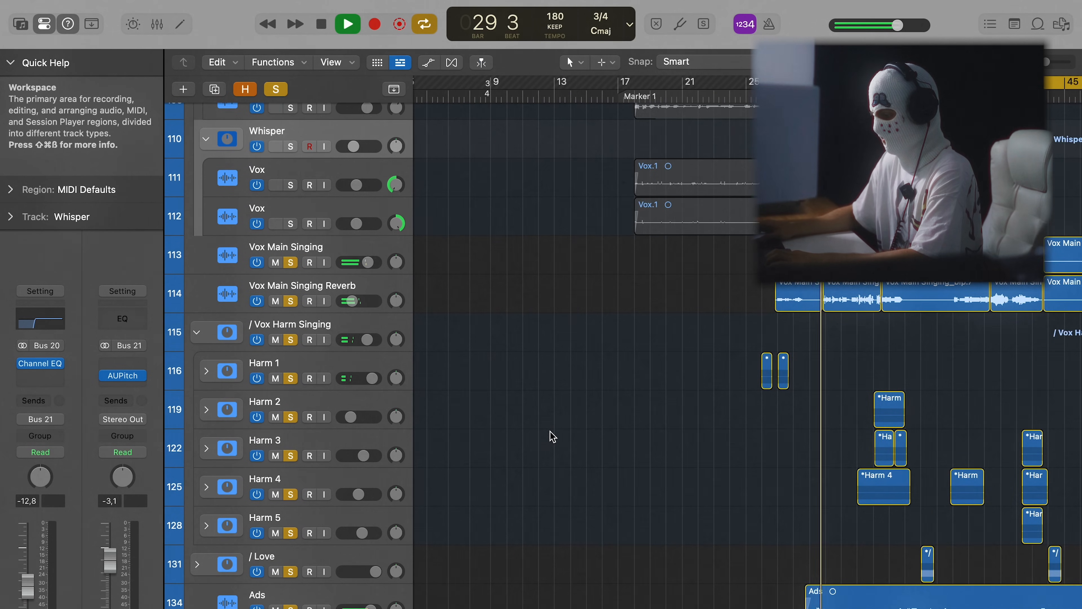
scroll(553, 437, "right", 3)
scroll(552, 436, "right", 4)
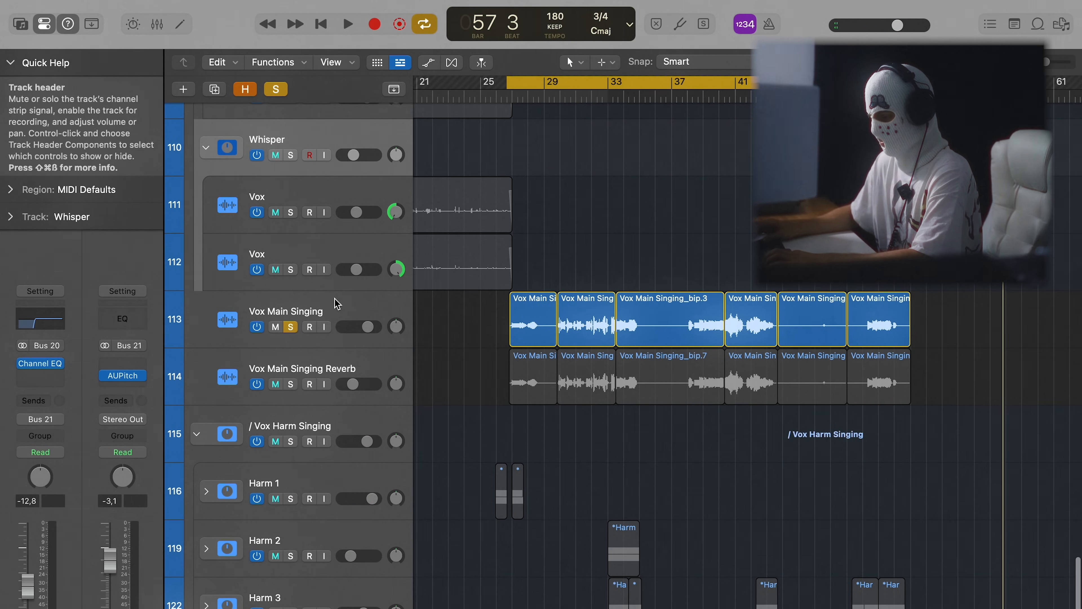
Step: Select the Vox Main Singing track, audition it and inspect its UADx Manley preamp, moving the plug-in window aside
left_click(336, 304)
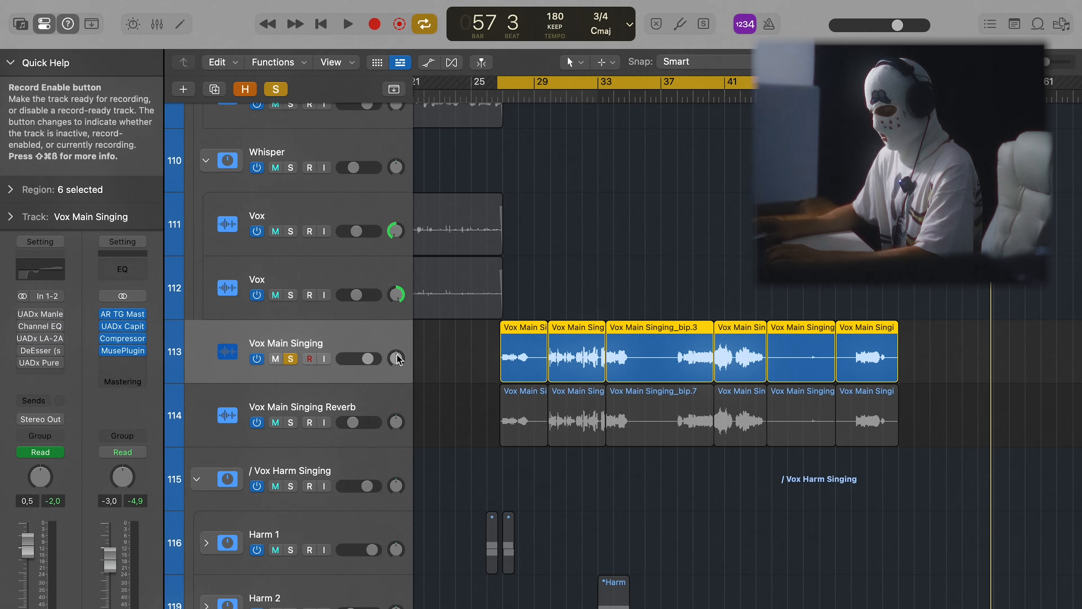
key("space")
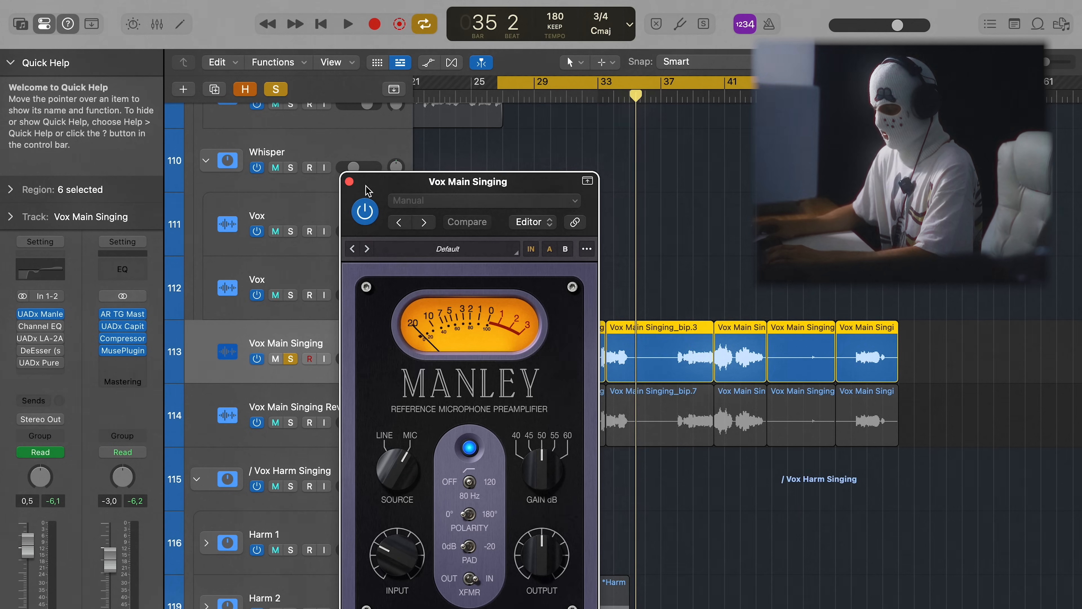
left_click_drag(366, 188, 545, 129)
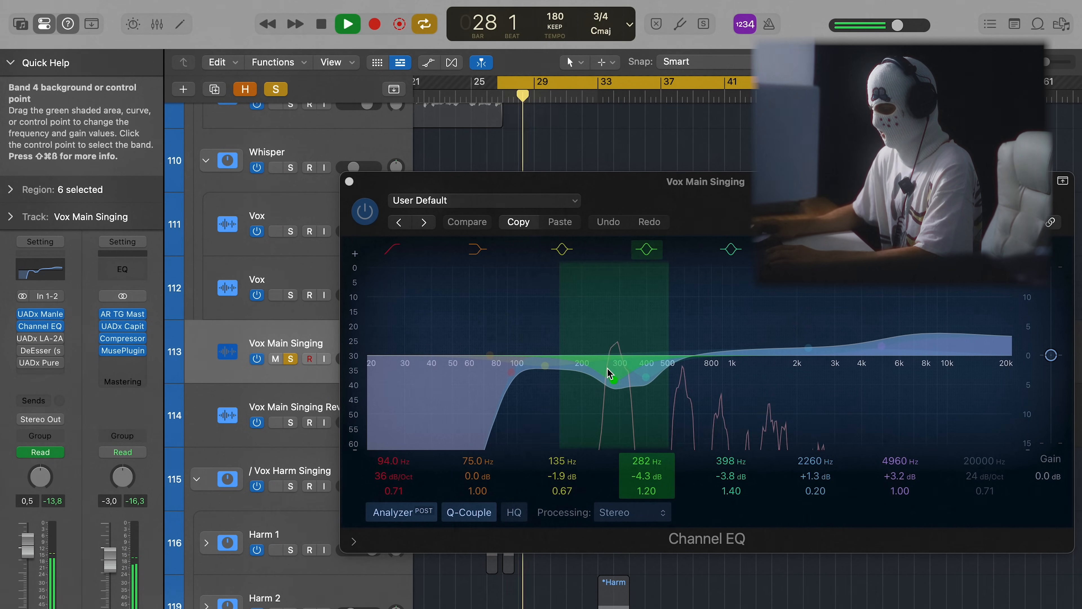
Step: Audition Vox Main Singing through its Channel EQ, stop playback and close the EQ
left_click(576, 178)
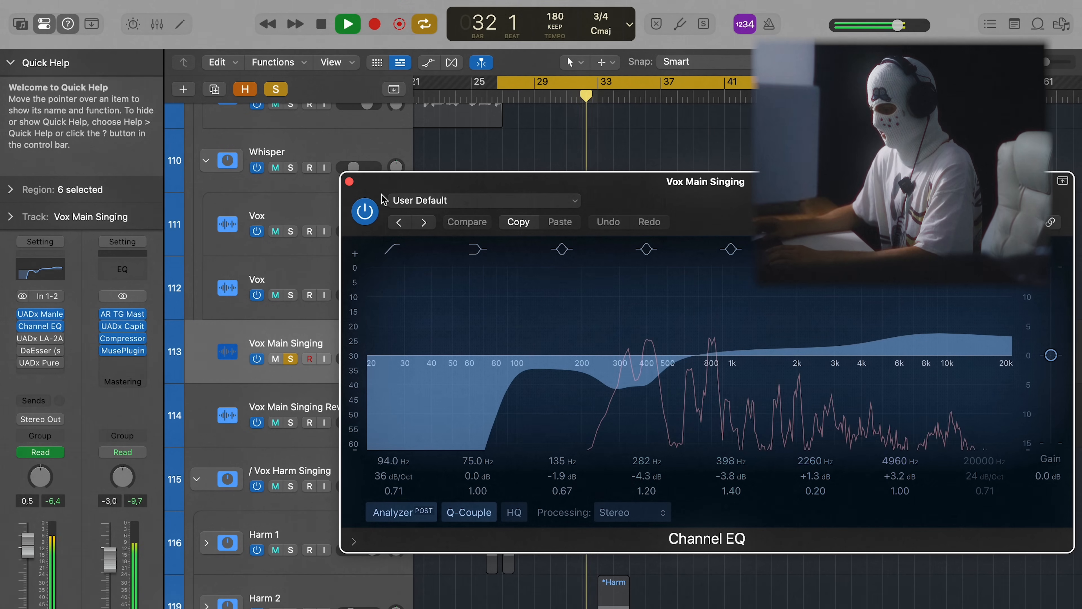
key("space")
left_click(350, 182)
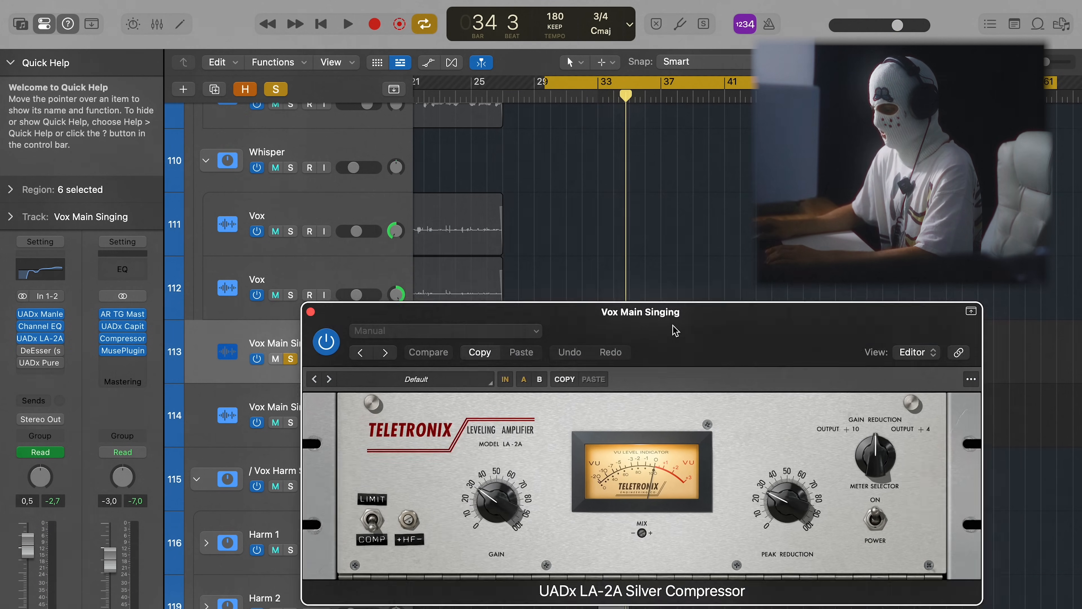
Step: Audition Vox Main Singing through its UADx LA-2A and DeEsser, stop playback and close the DeEsser
left_click_drag(676, 331, 647, 145)
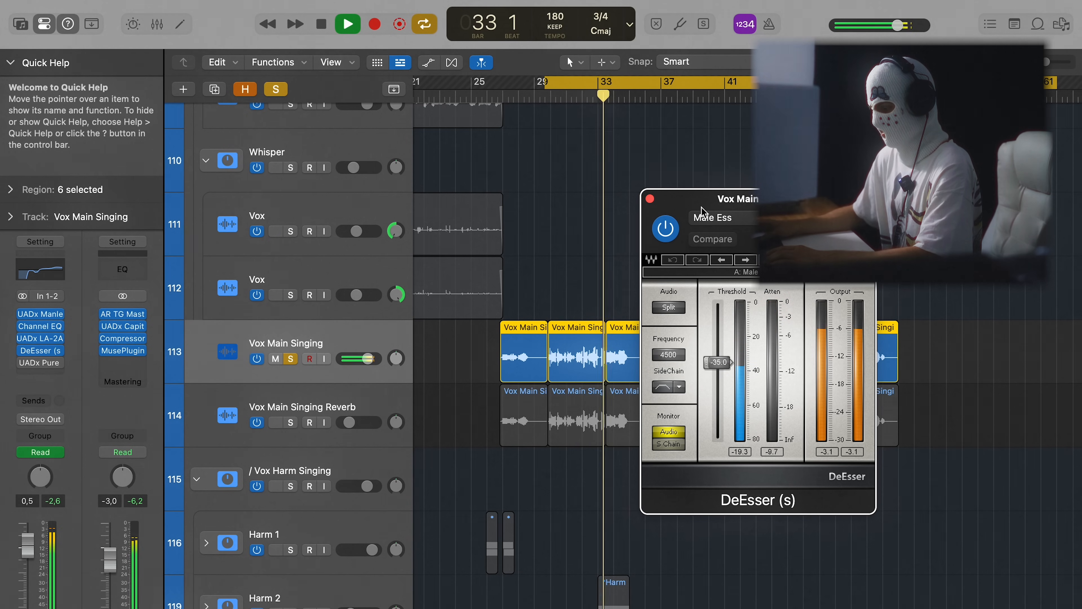
key("space")
left_click(650, 199)
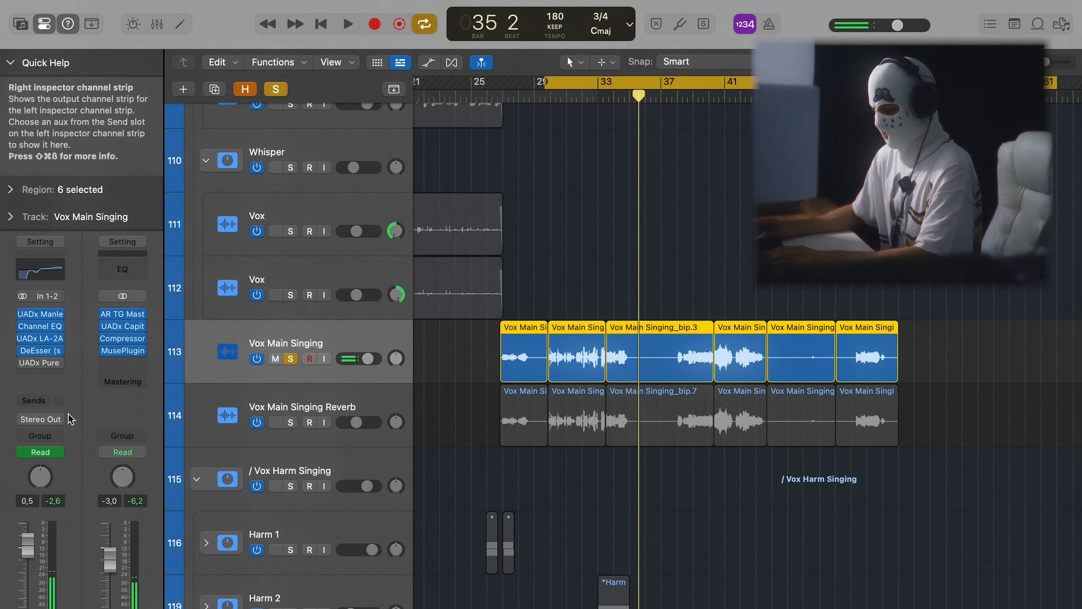
Step: Turn on and open the UADx Pure reverb on Vox Main Singing, audition it and move its window aside
left_click(39, 363)
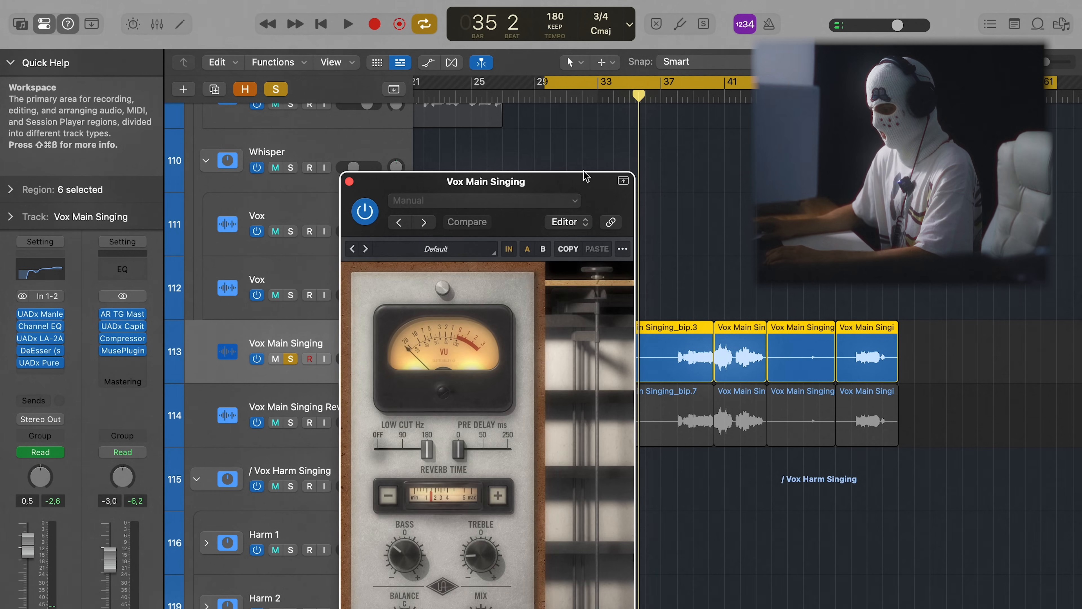
key("space")
left_click_drag(586, 176, 913, 132)
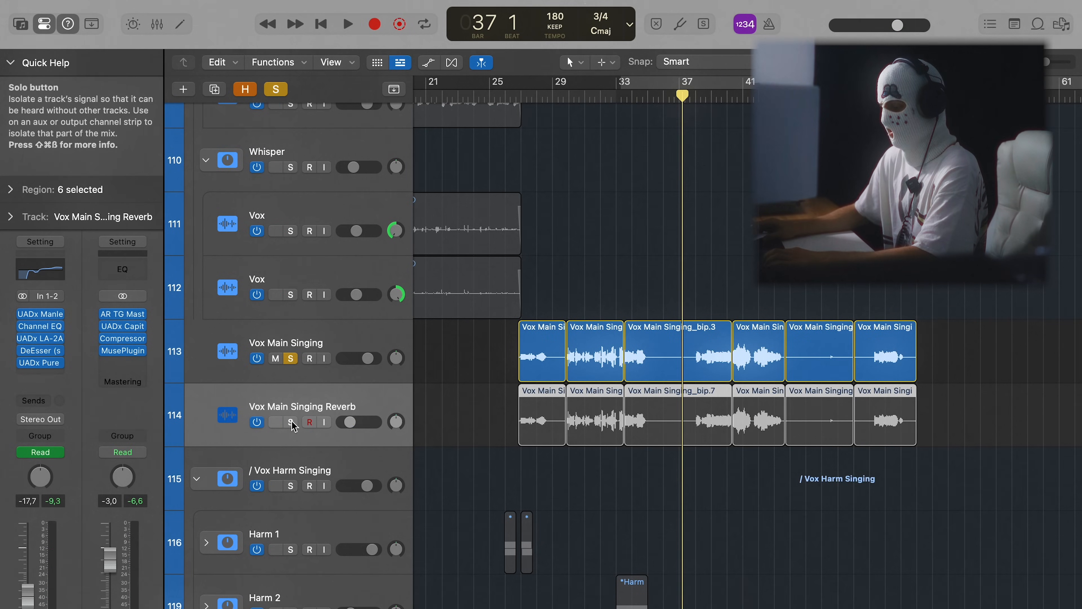
Step: Solo the Vox Main Singing Reverb track alongside Vox Main Singing and show track automation to examine its volume curve
left_click(291, 422)
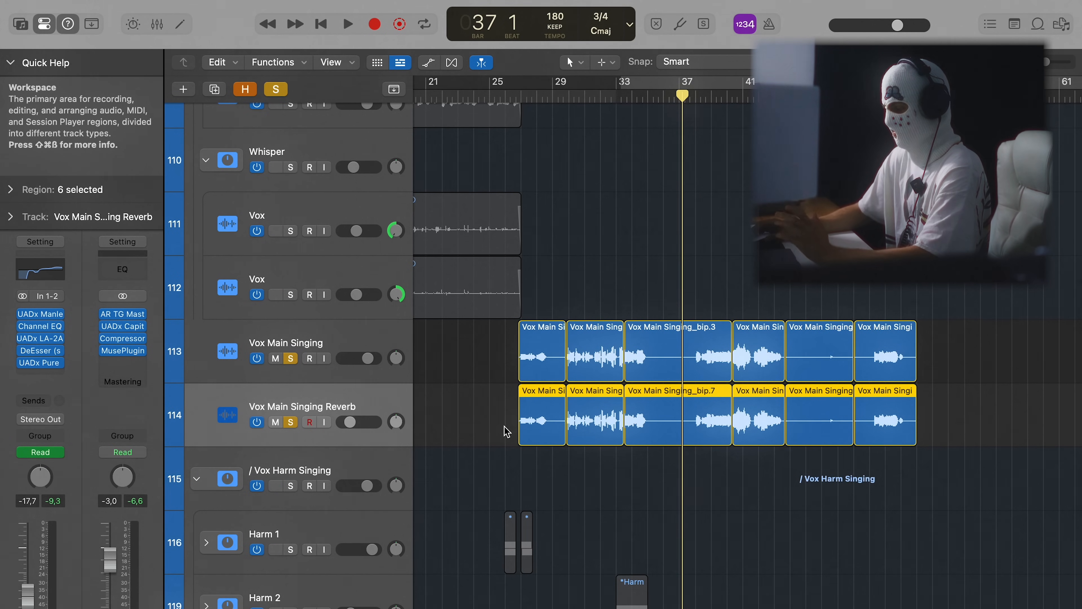
left_click(484, 438)
key("a")
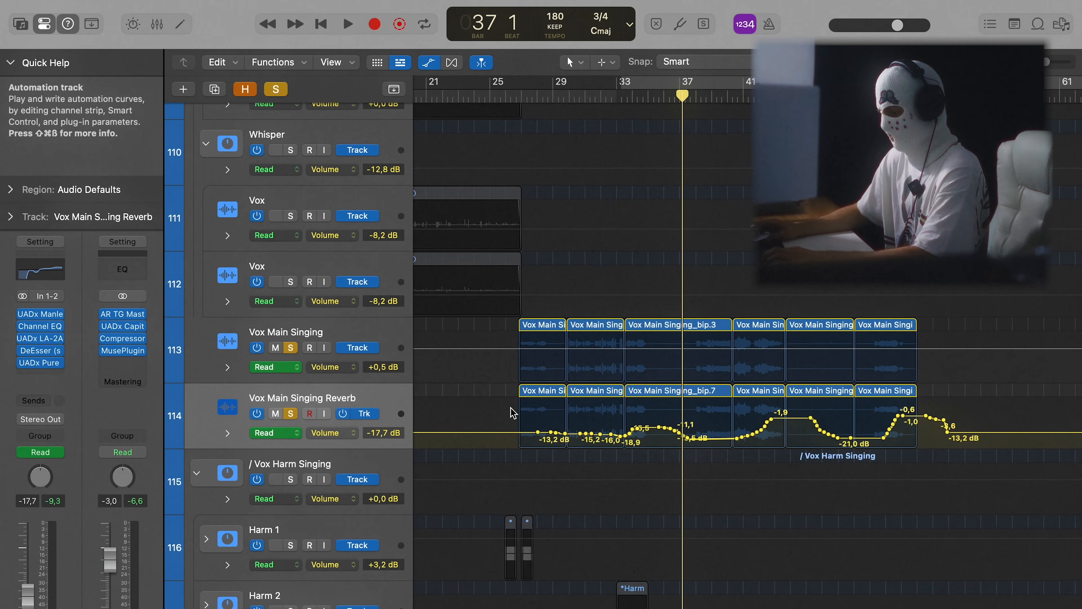
left_click(45, 452)
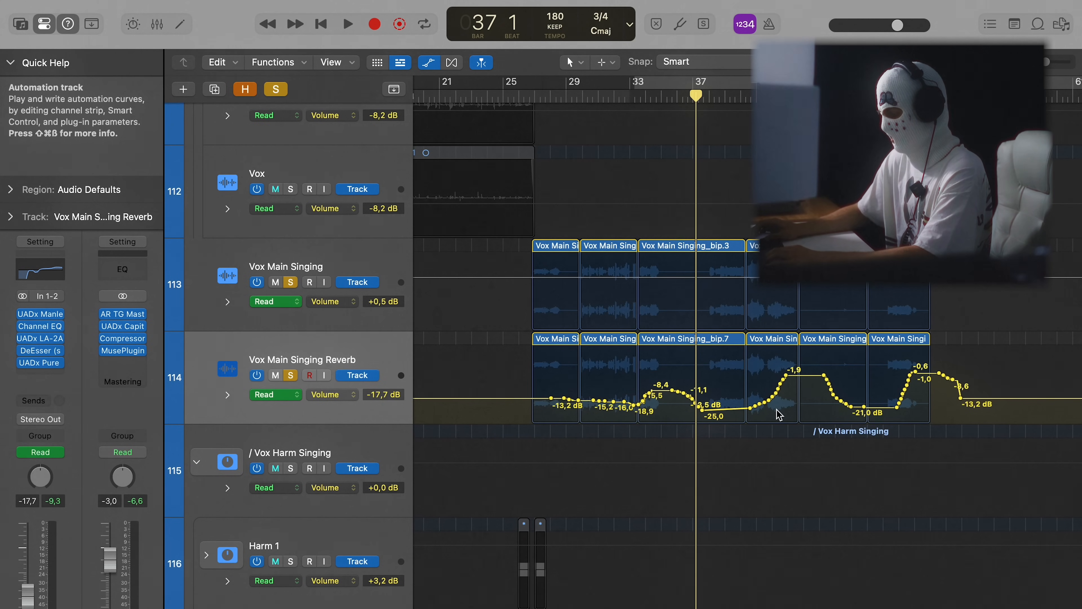
Step: Hide the automation, play the main singing together with its reverb track and stop playback
key("a")
key("space")
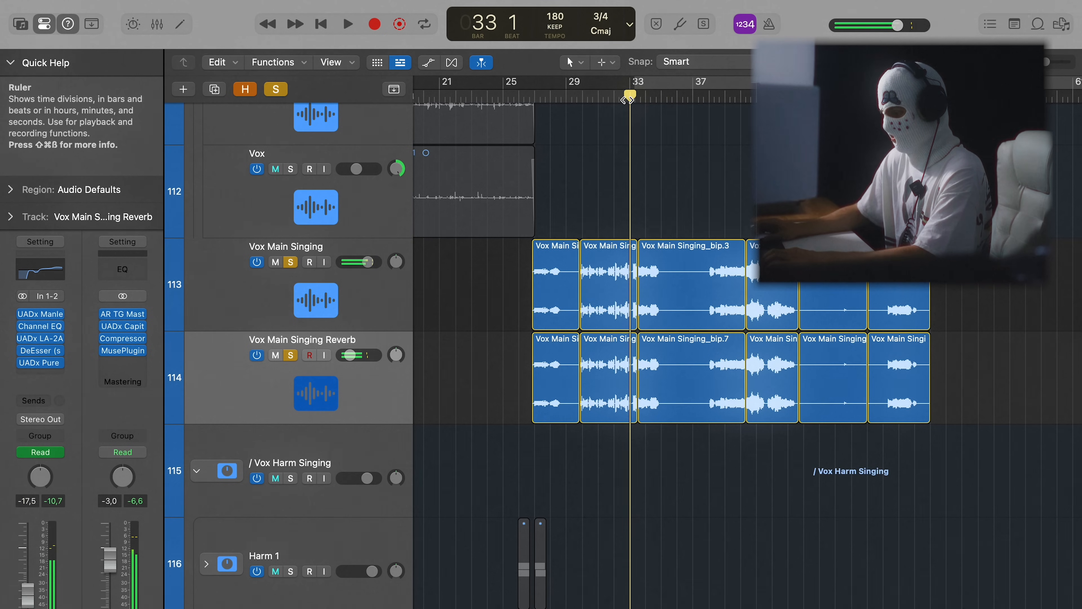
key("space")
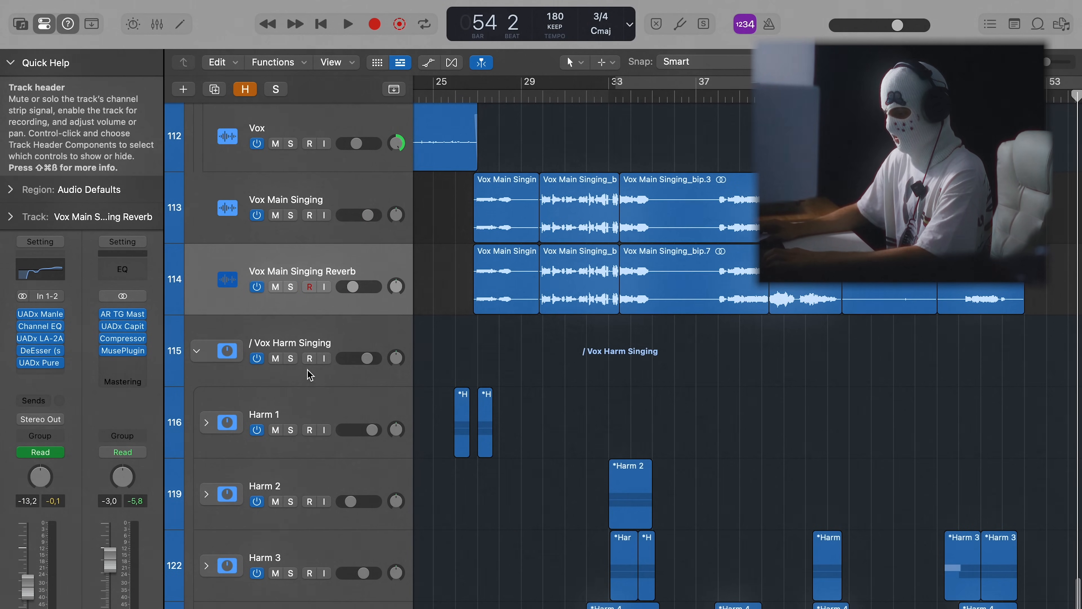
Step: Solo the / Vox Harm Singing stack, place the playhead at bar 32 and play the harmonies
left_click(290, 359)
scroll(597, 466, "down", 3)
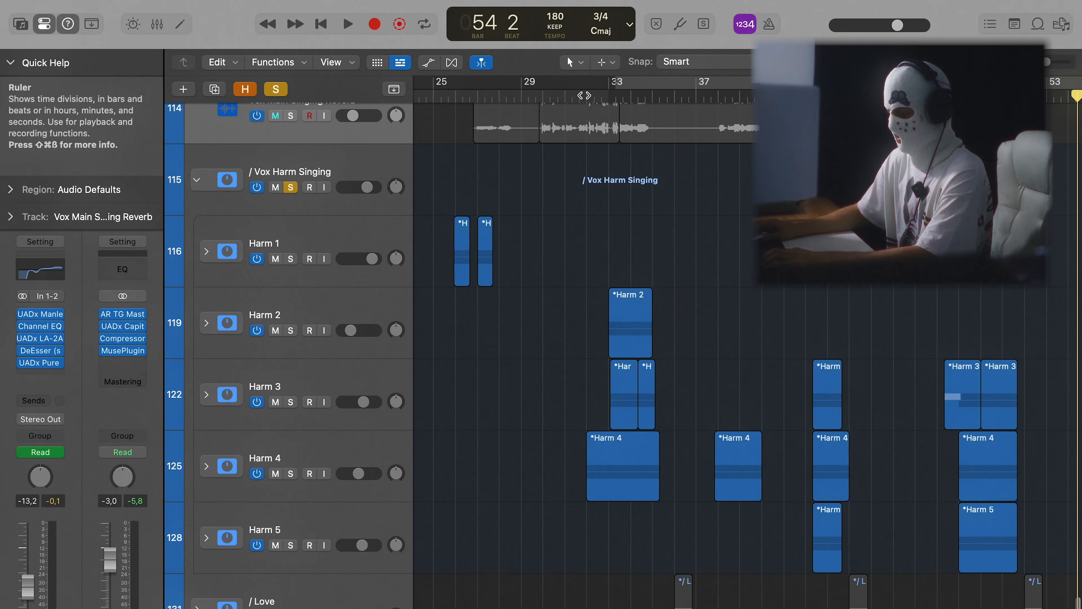
left_click(586, 96)
scroll(660, 229, "up", 3)
key("super+Up")
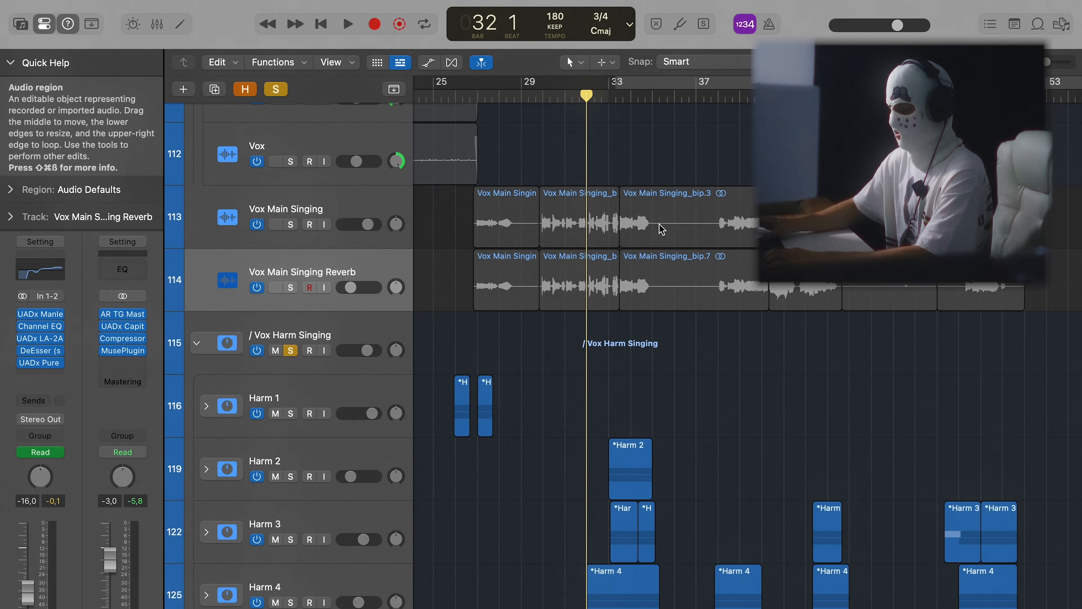
key("space")
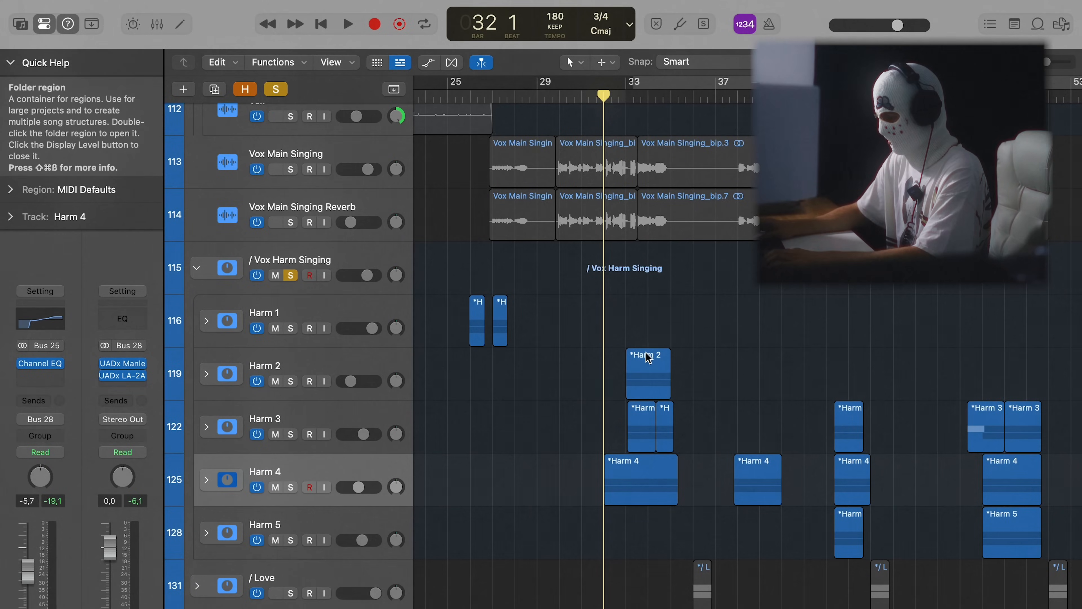
Step: Solo Vox Main Singing and its Reverb track with the harmonies, play from bar 32, and clear both added solos
scroll(293, 167, "up", 2)
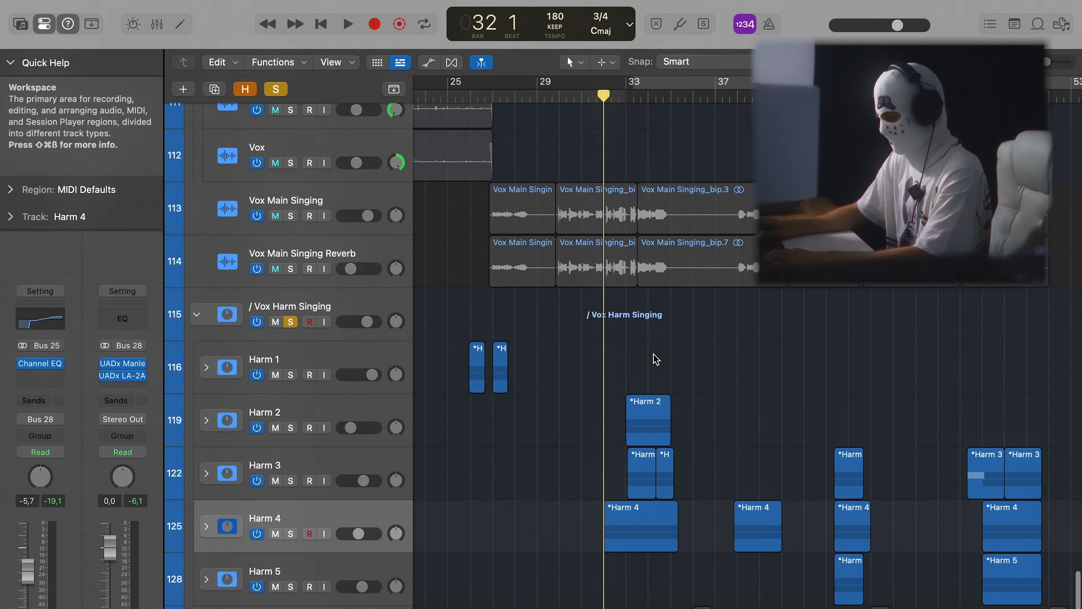
left_click(290, 203)
left_click(291, 256)
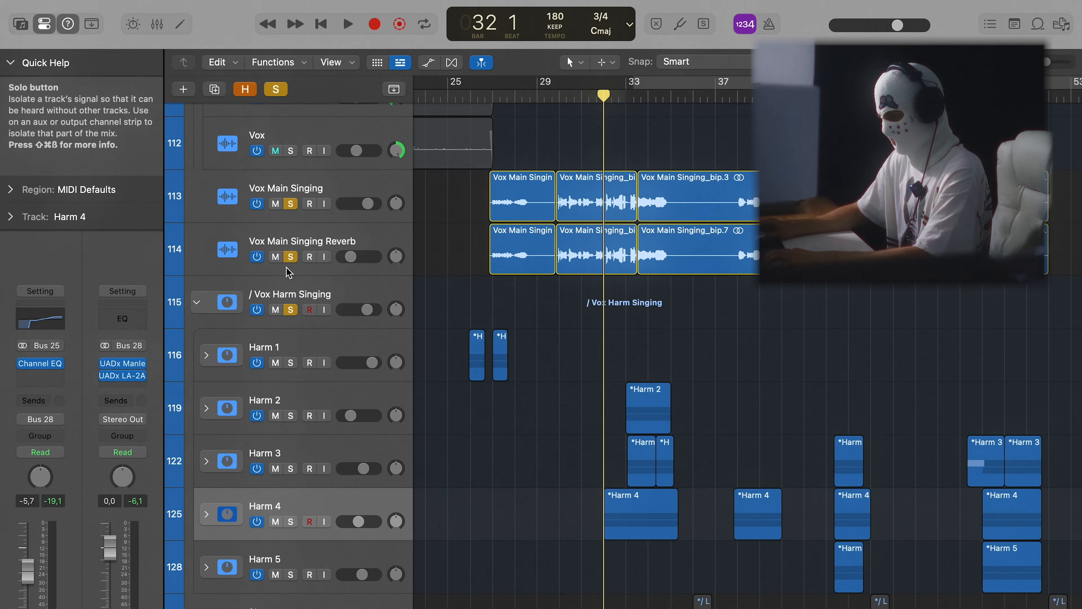
key("space")
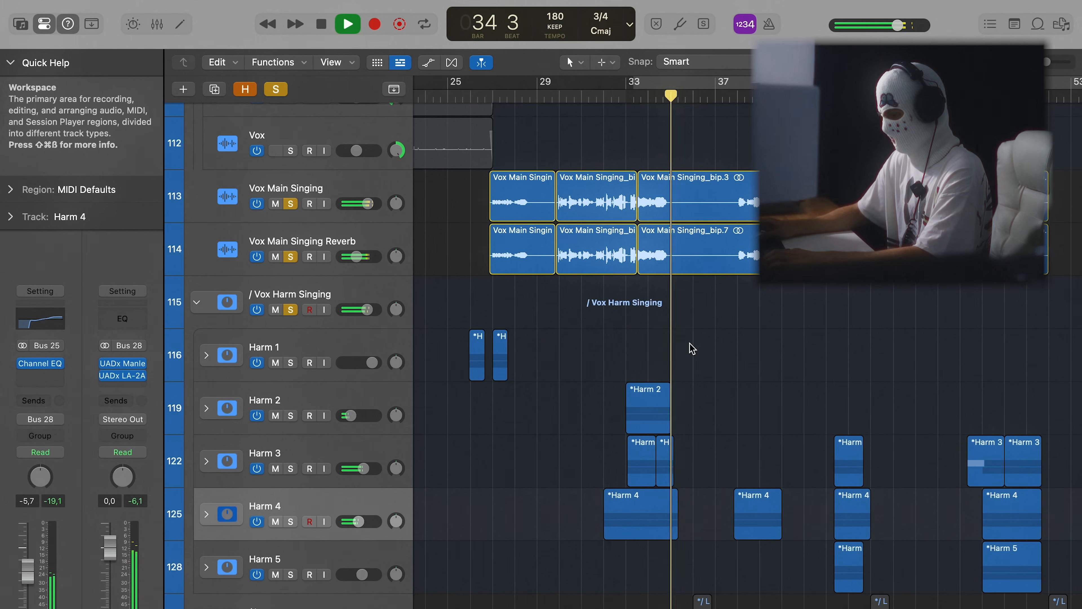
left_click(290, 204)
left_click(290, 256)
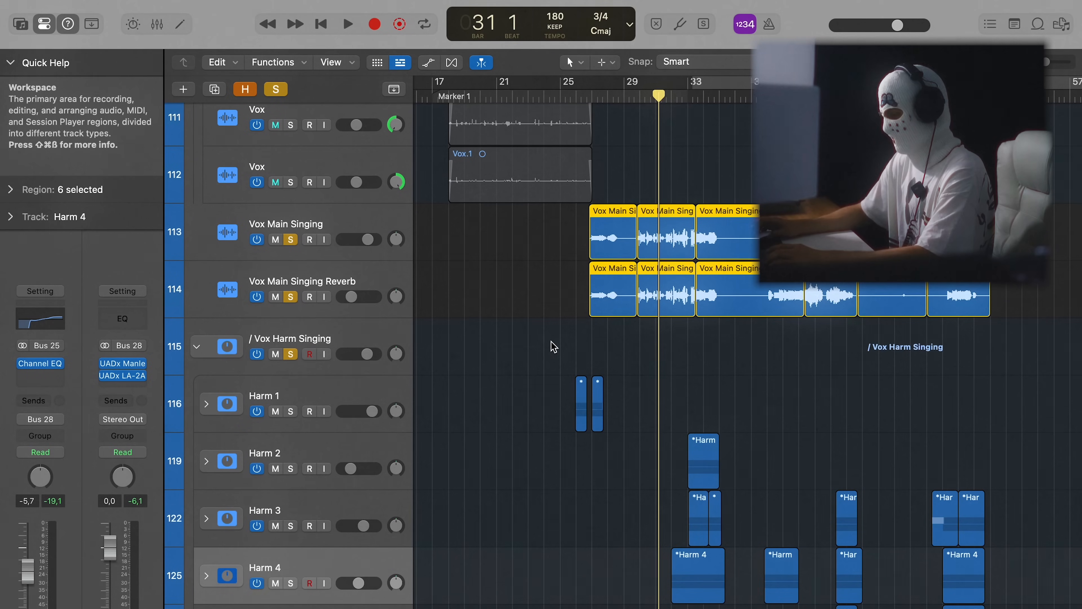
Step: Play the main singing with harmonies from bar 31, leave only the / Vox Harm Singing stack soloed, and stop playback
key("space")
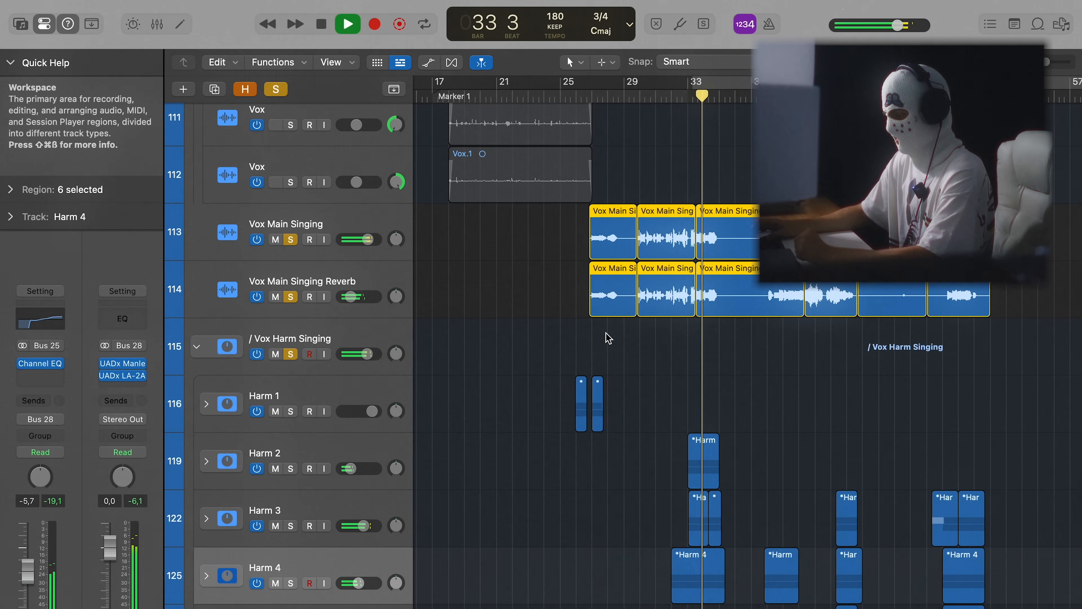
left_click(290, 353, "alt")
left_click(291, 354, "alt")
key("space")
scroll(711, 441, "up", 2)
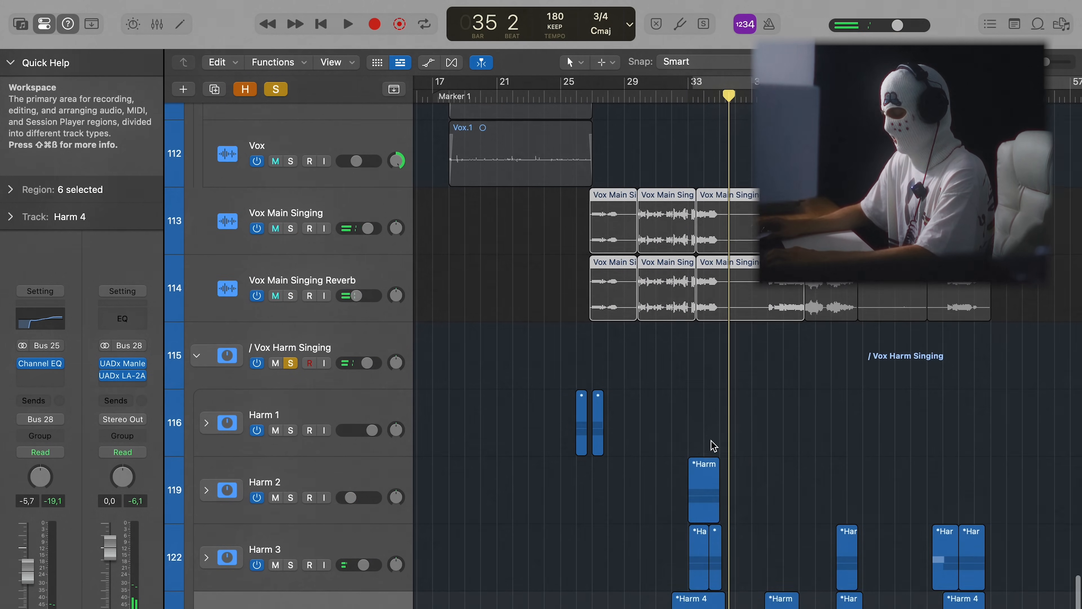
Step: Select the Harm 2 track in the / Vox Harm Singing stack and examine its Channel EQ curve
scroll(711, 441, "down", 3)
scroll(711, 441, "up", 3)
scroll(718, 441, "right", 1)
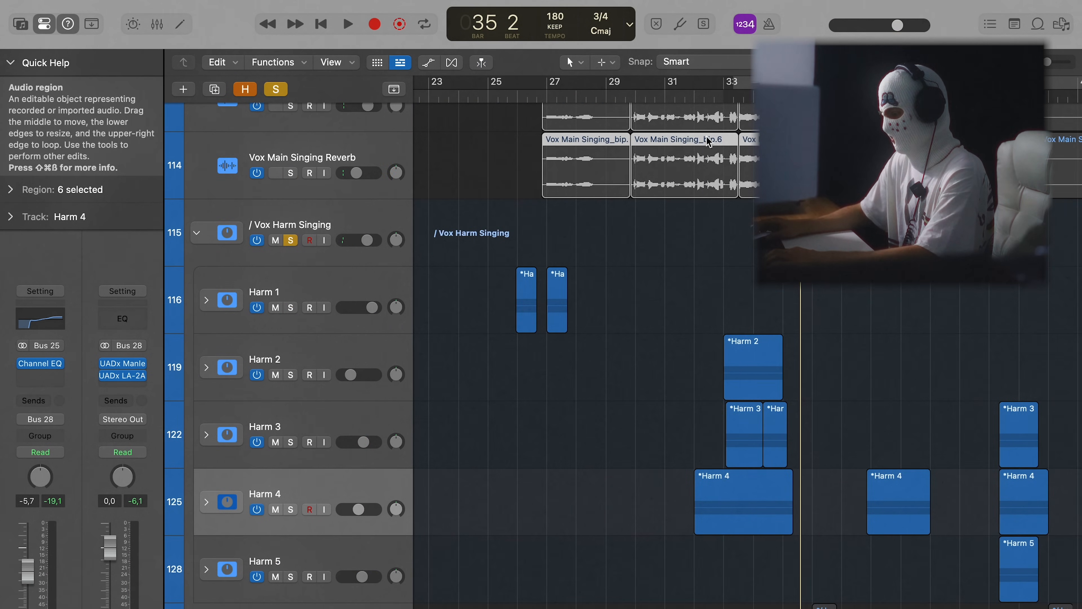
left_click(259, 366)
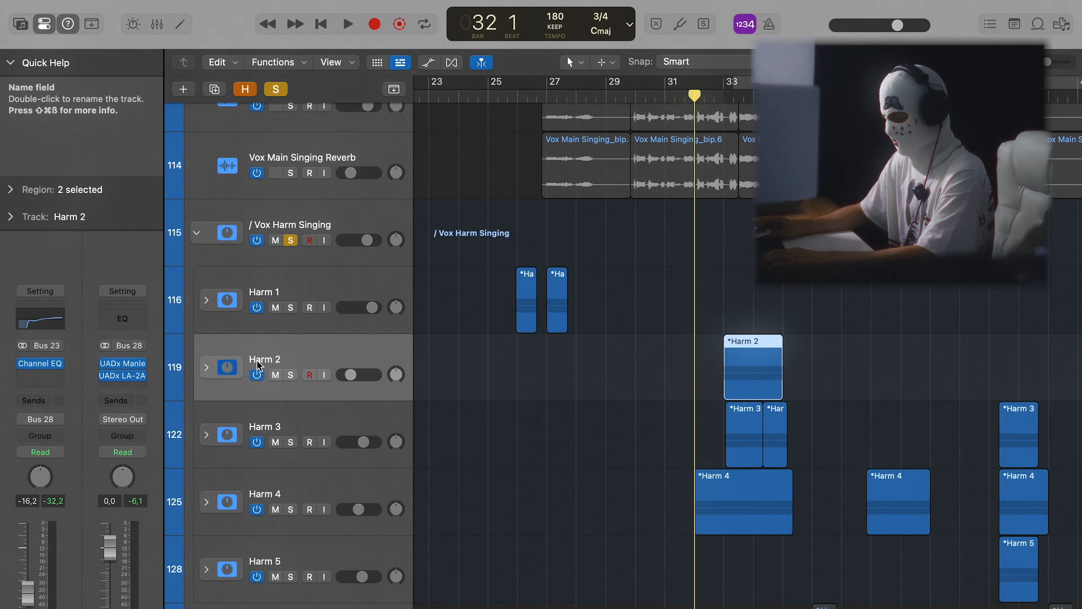
left_click(41, 364)
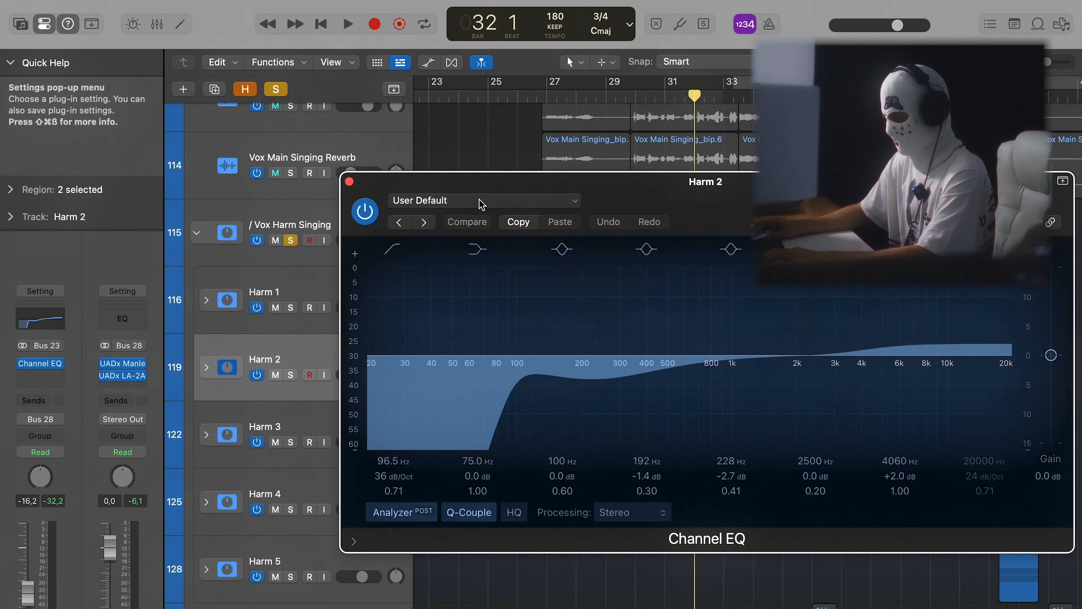
left_click(350, 181)
Step: Play the soloed / Love stack from about bar 35, stop playback and clear its solo
key("space")
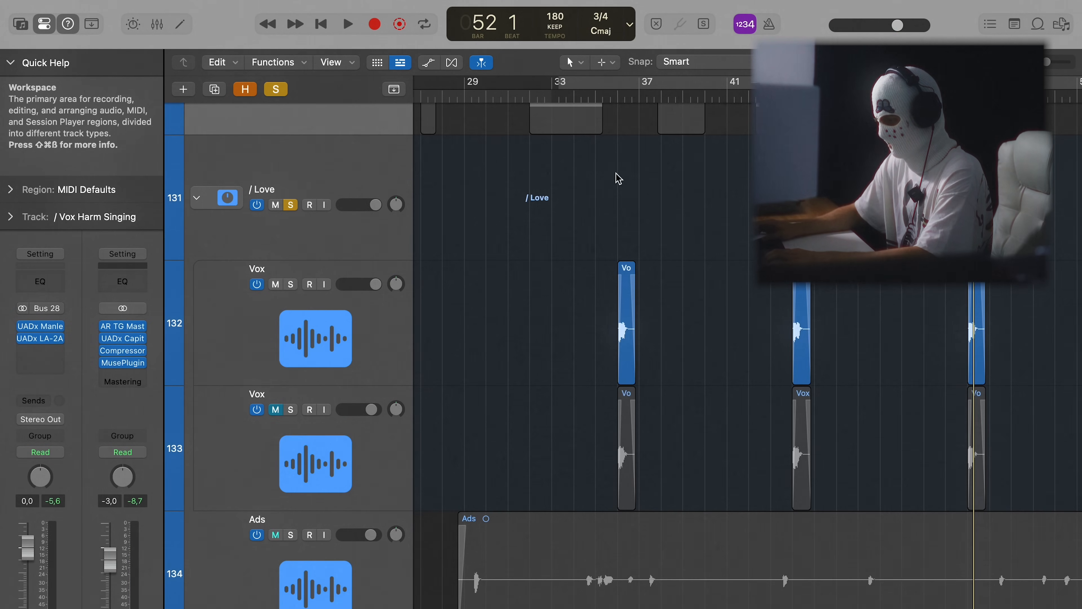
left_click(609, 101)
key("space")
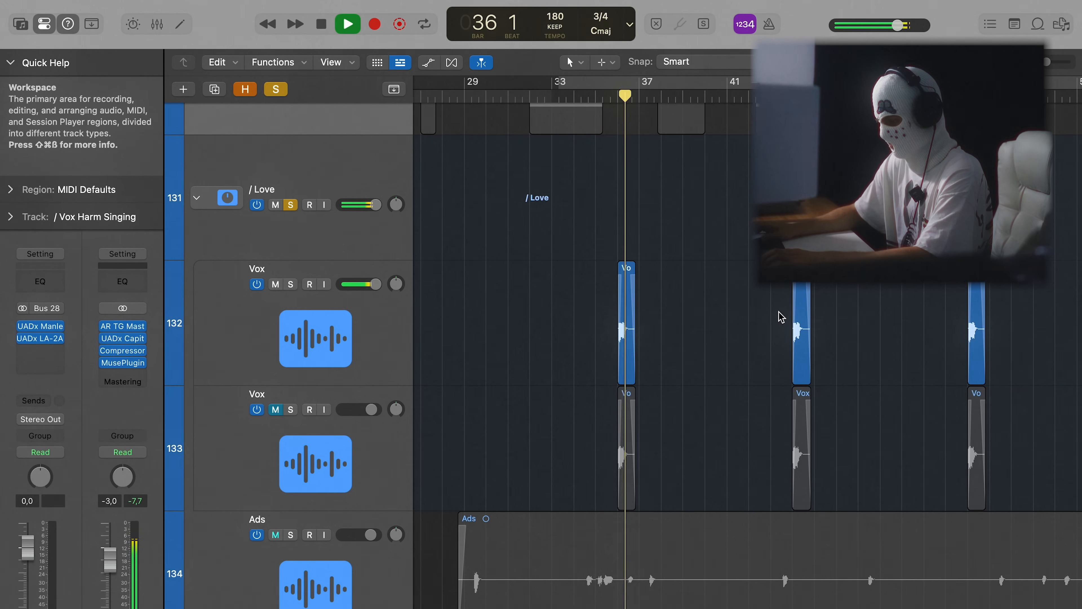
key("space")
left_click(291, 207)
scroll(634, 249, "down", 5)
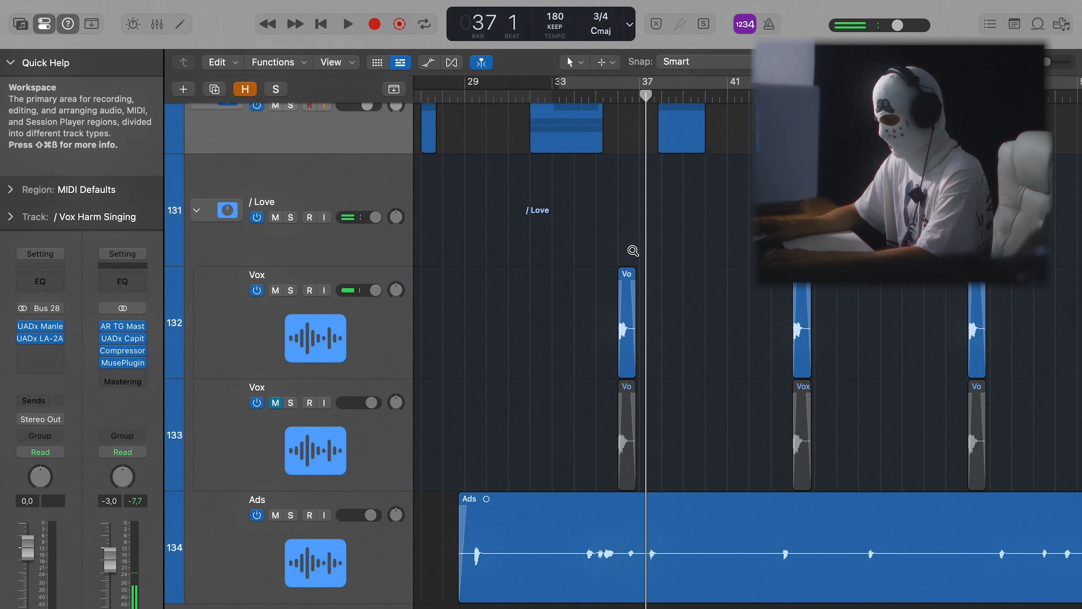
Step: Solo the Ads track and audition its ad-libs in the arrangement
scroll(635, 249, "up", 6)
scroll(638, 255, "up", 15)
scroll(639, 254, "down", 15)
key("super+Up")
left_click(593, 98)
key("space")
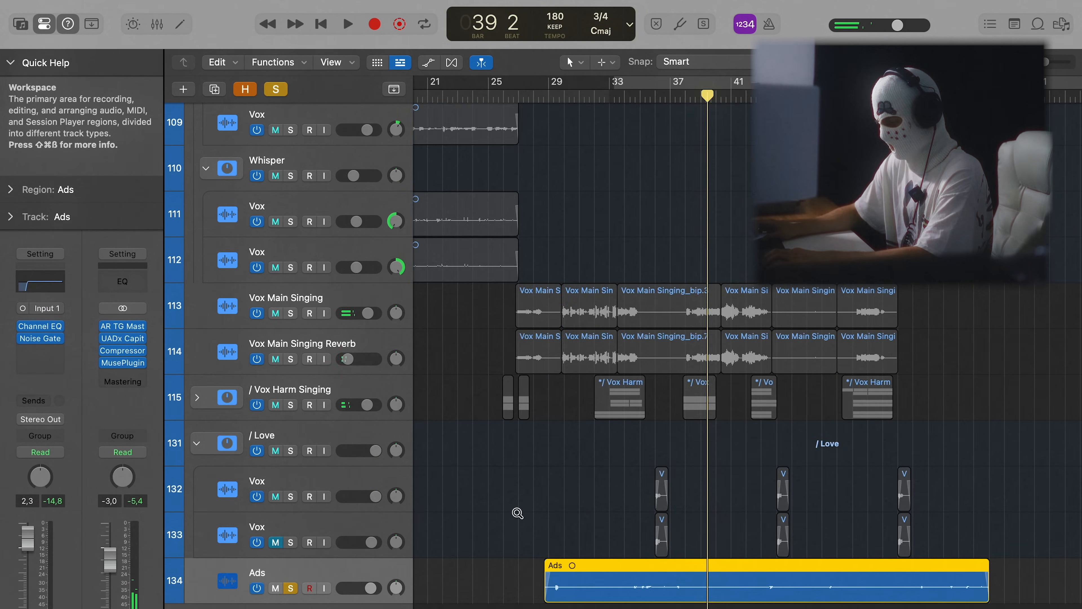
Step: Move the playhead to bar 28 and play the soloed Ads track from there
scroll(518, 513, "up", 5)
scroll(414, 566, "left", 3)
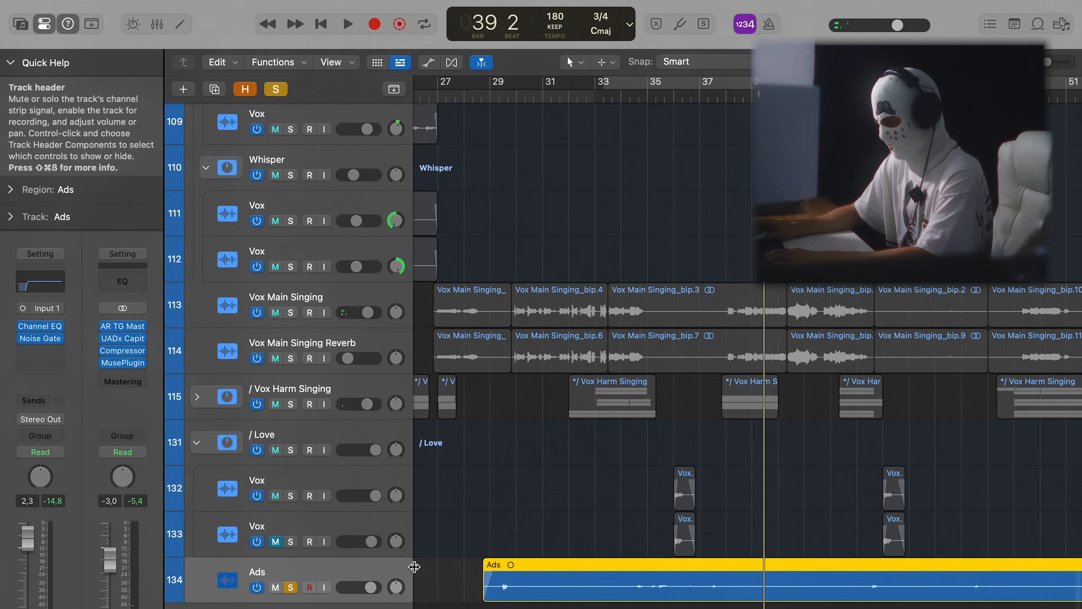
double_click(468, 97)
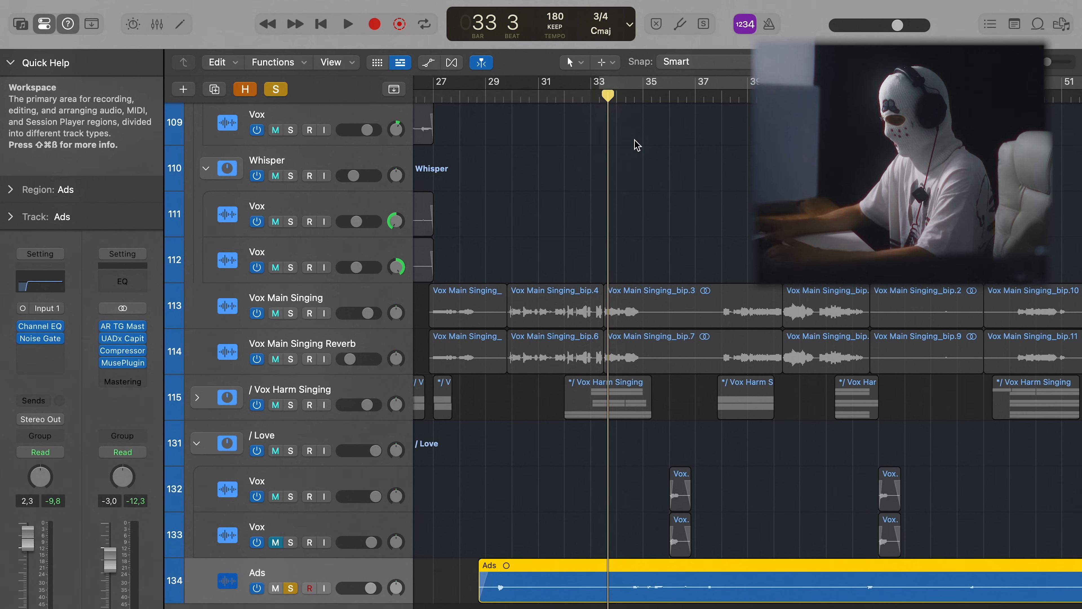
Step: Clear the Ads solo and examine the track's Channel EQ and Noise Gate settings
key("s")
scroll(573, 544, "down", 5)
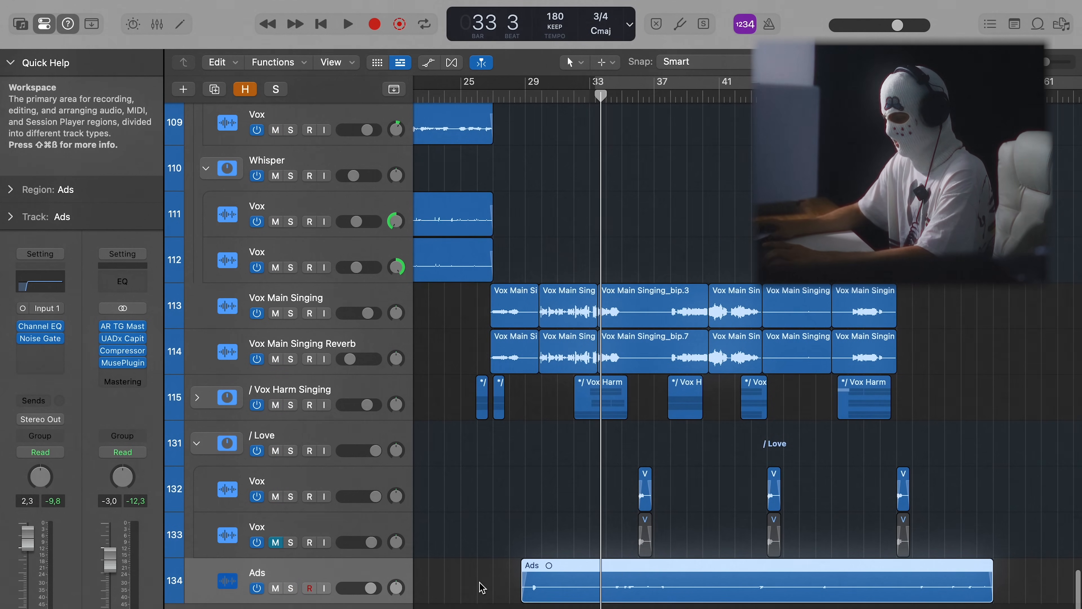
scroll(614, 595, "up", 2)
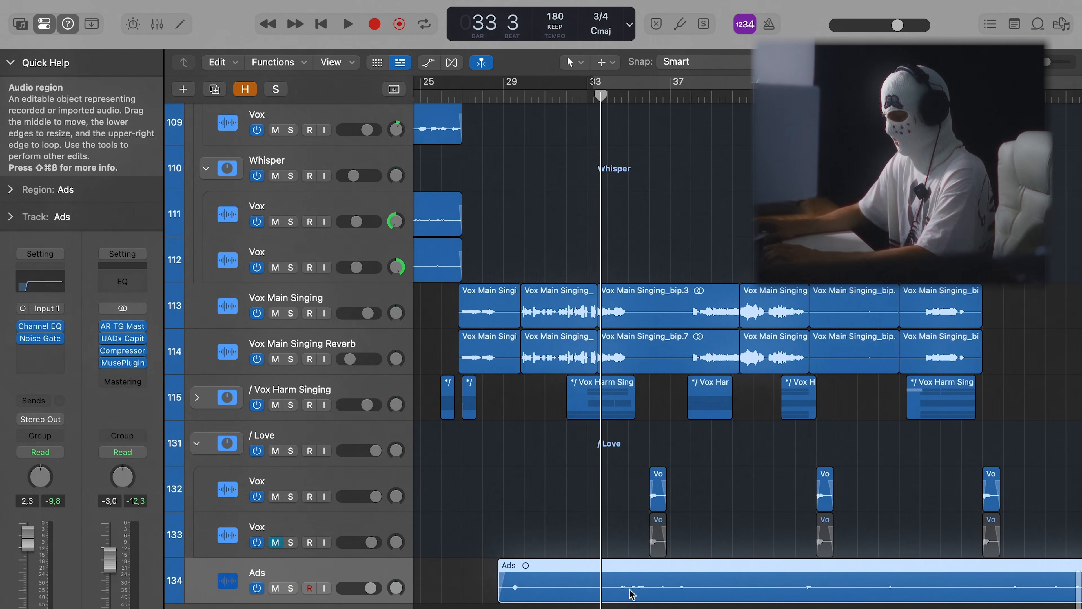
left_click(40, 326)
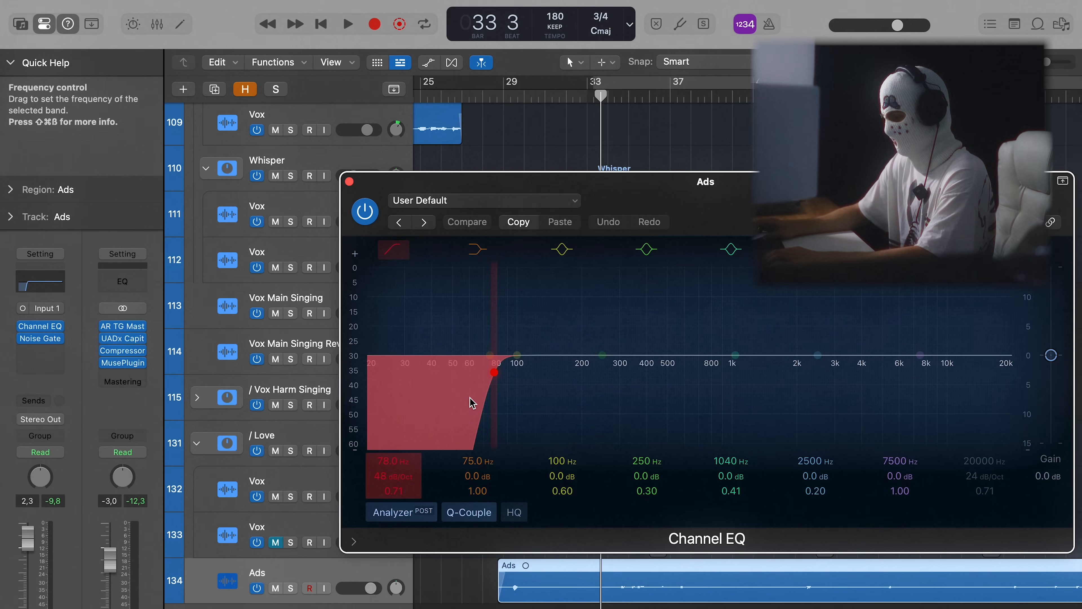
left_click(349, 181)
left_click(40, 338)
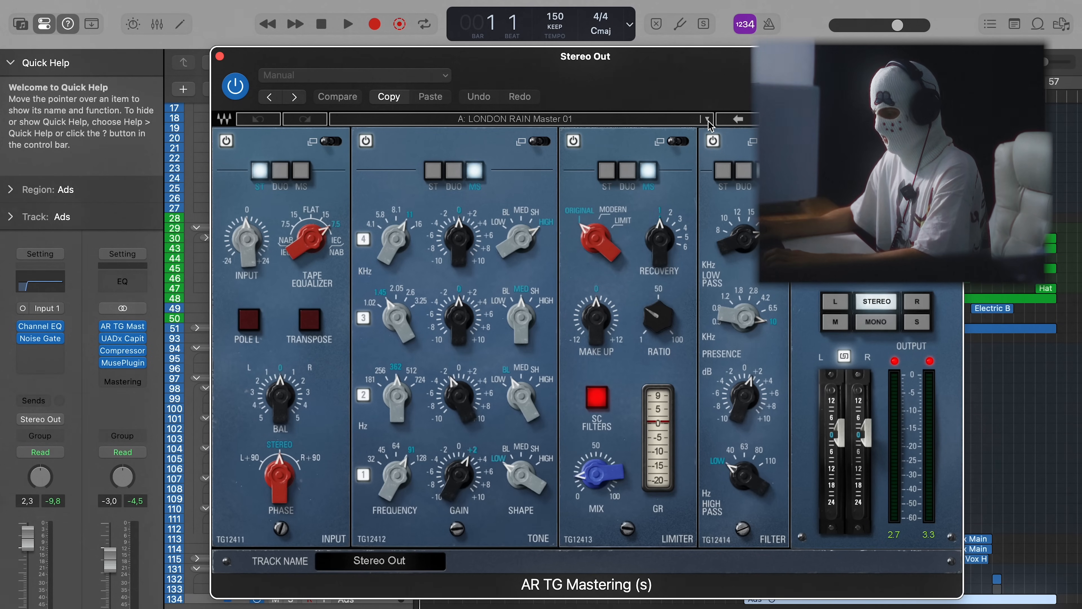
Step: Examine the Input, Tone, Limiter and Filter modules of AR TG Mastering on the Stereo Out
left_click(319, 142)
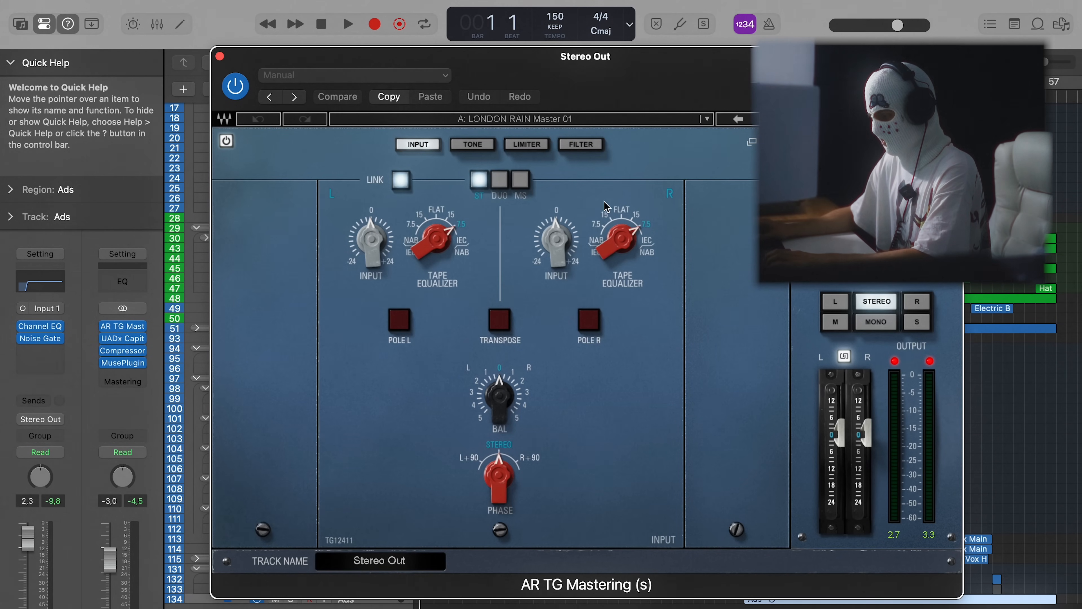
left_click(373, 241)
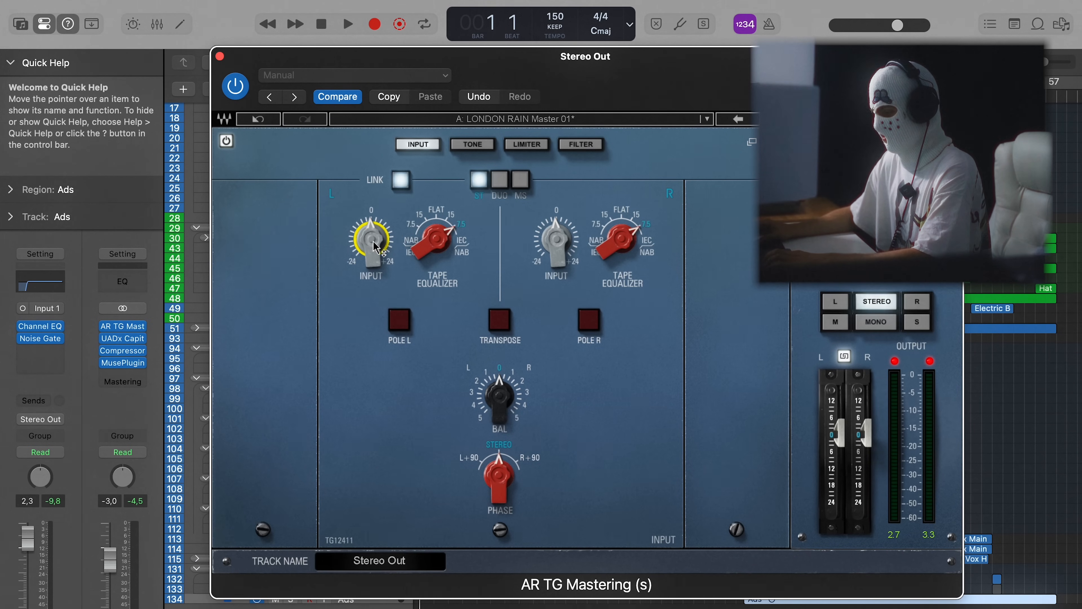
left_click(473, 144)
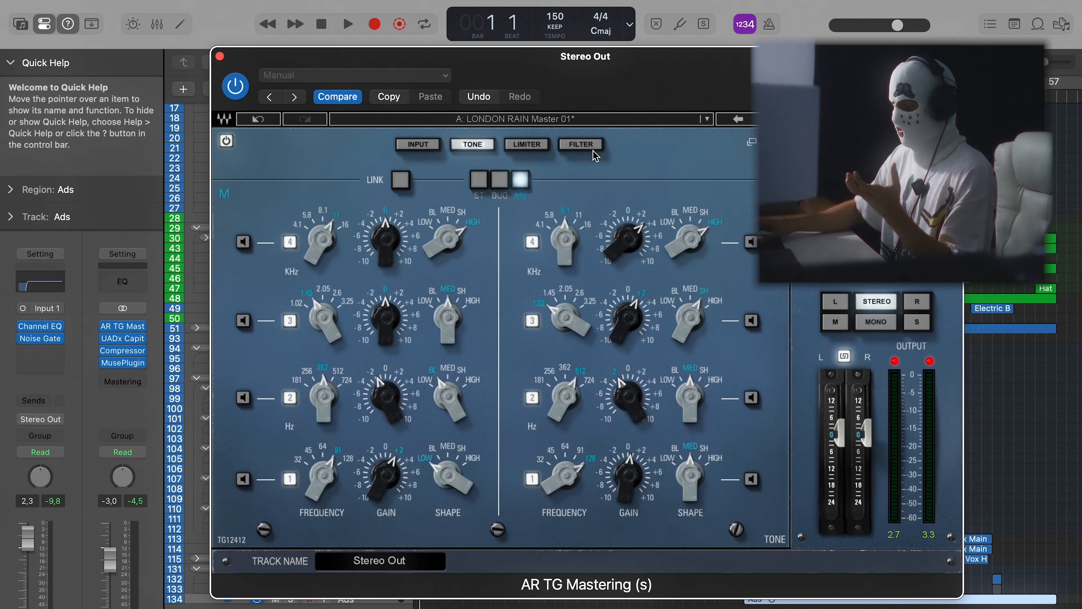
left_click(527, 145)
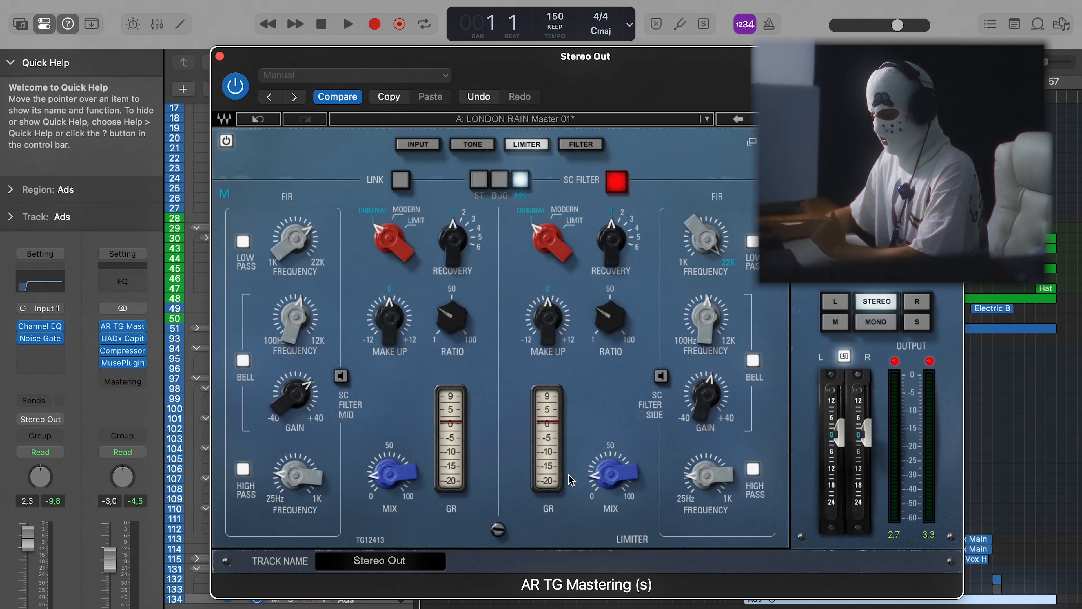
left_click(582, 146)
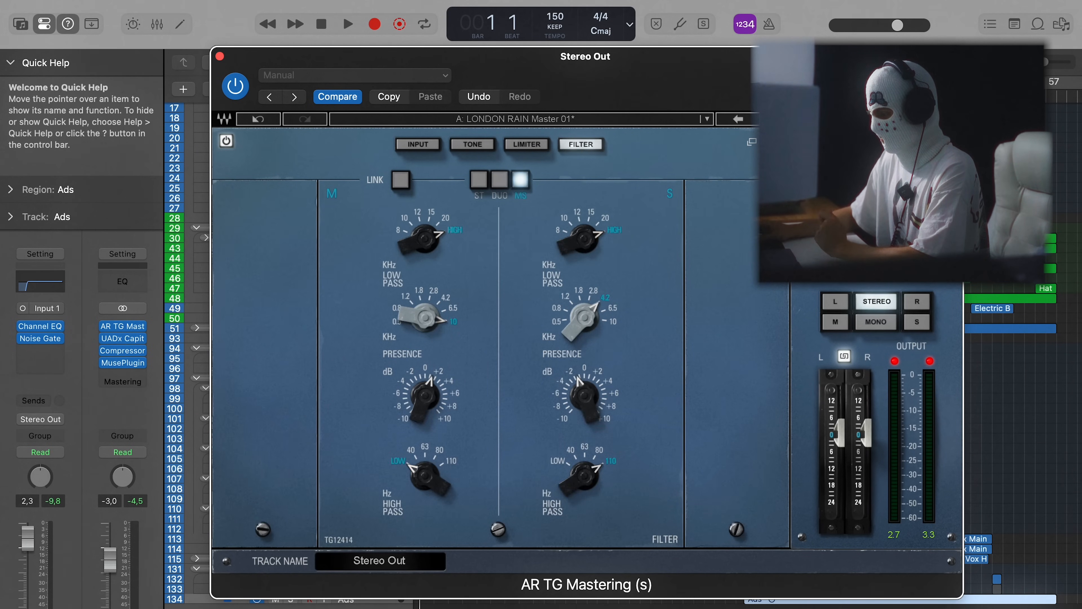
left_click(771, 141)
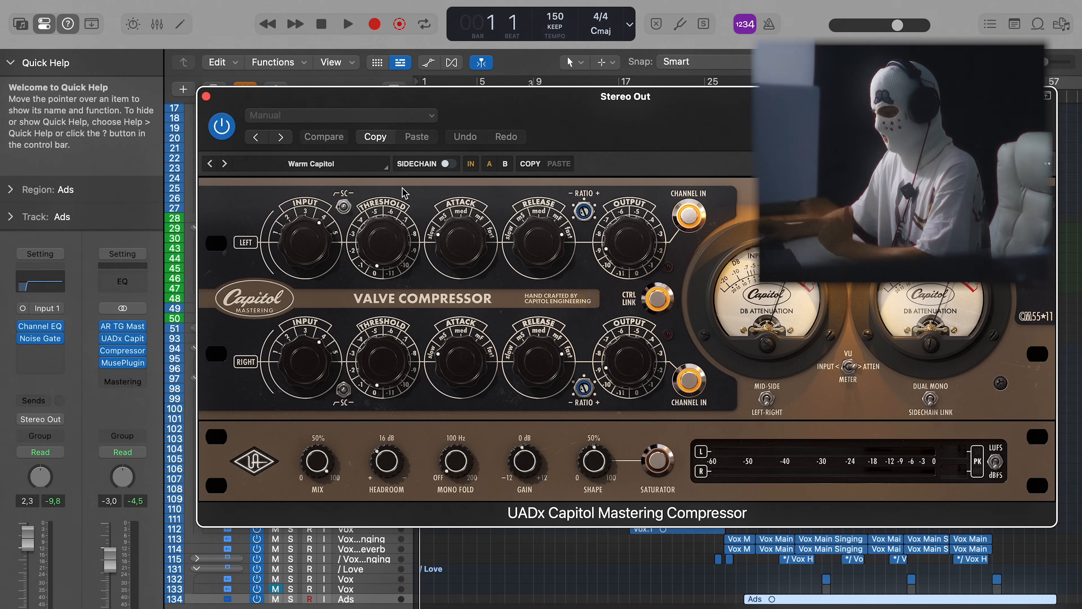
Step: View the preset lists of the UADx Capitol Mastering Compressor and the Compressor on the Stereo Out
left_click(302, 165)
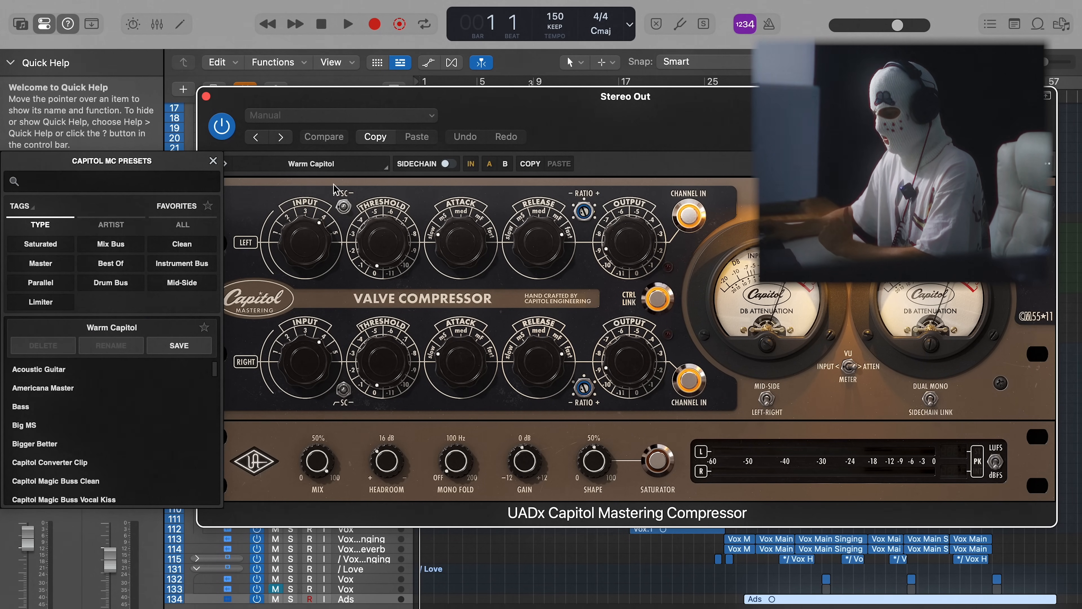
left_click(325, 166)
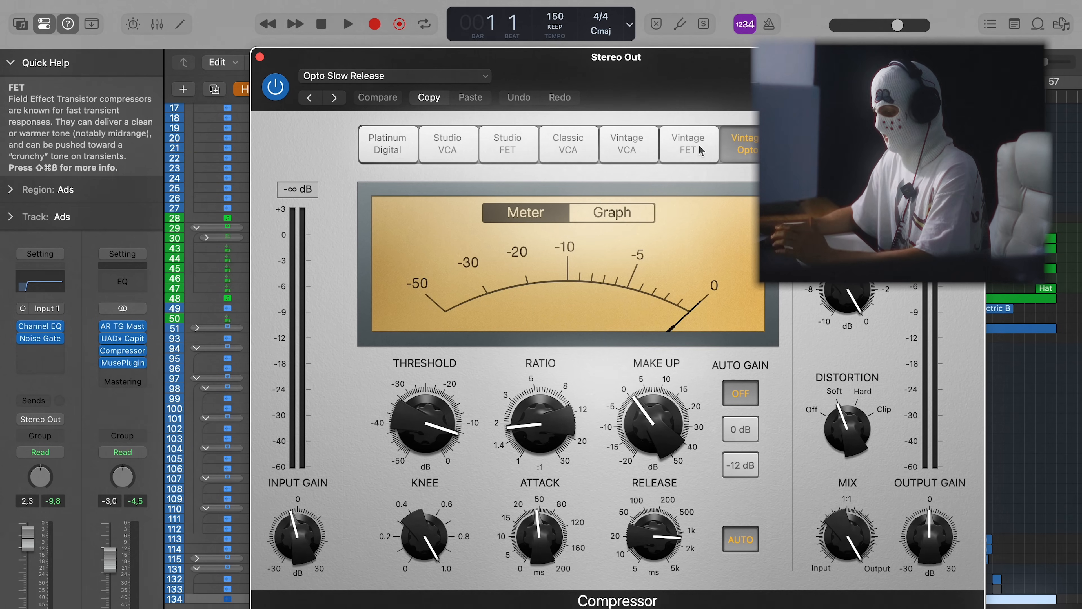
left_click_drag(721, 110, 675, 113)
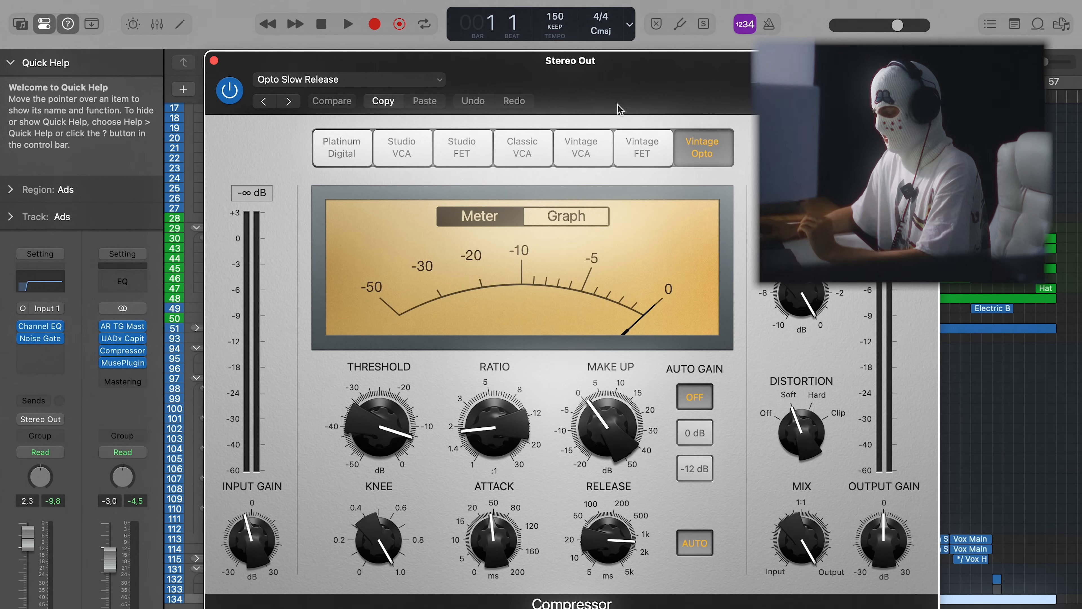
left_click(396, 79)
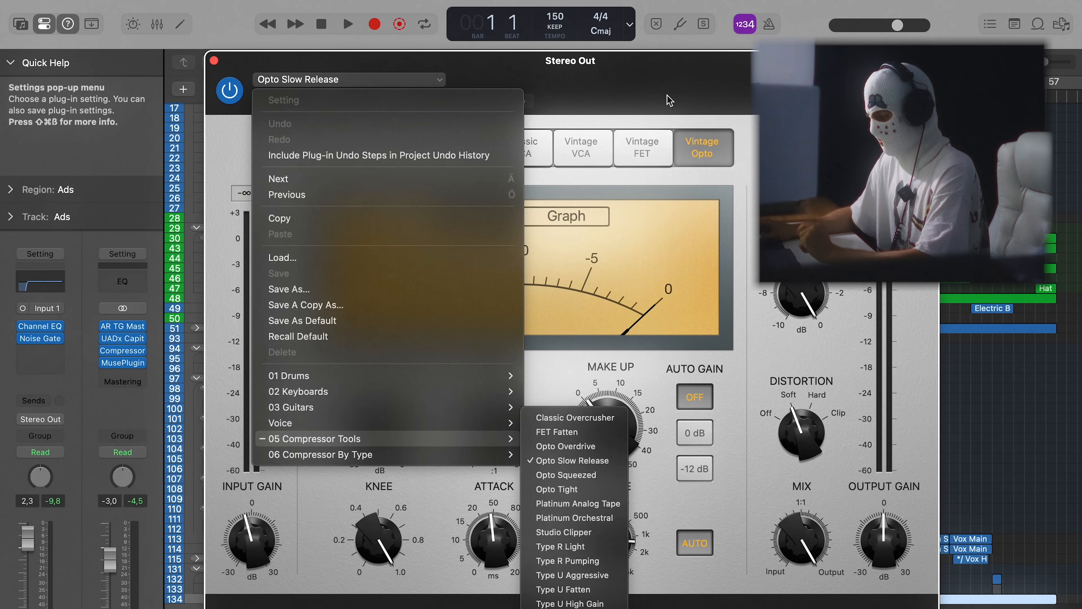
left_click(670, 100)
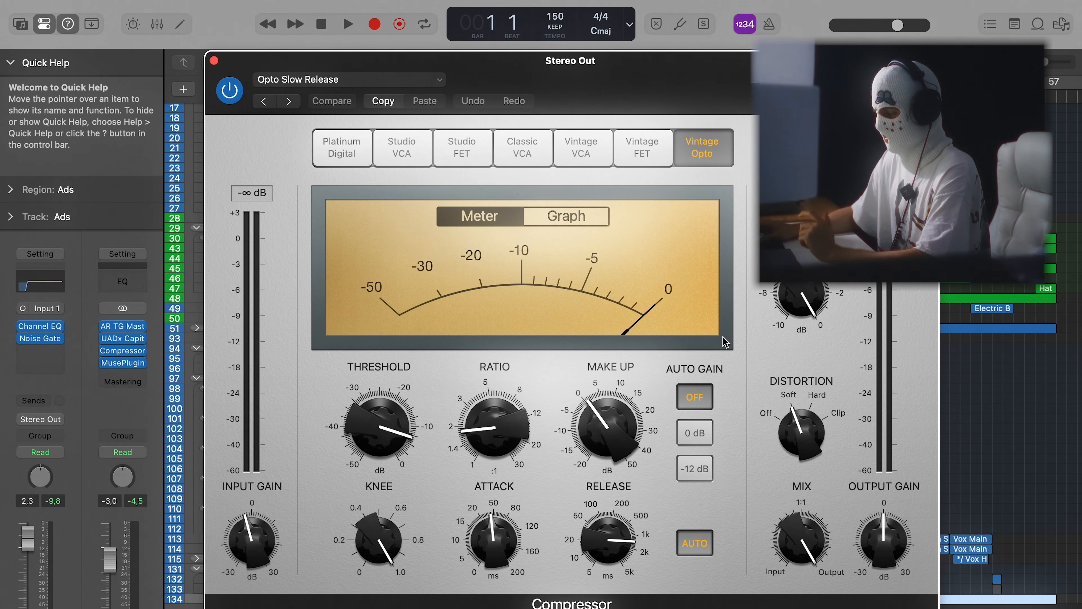